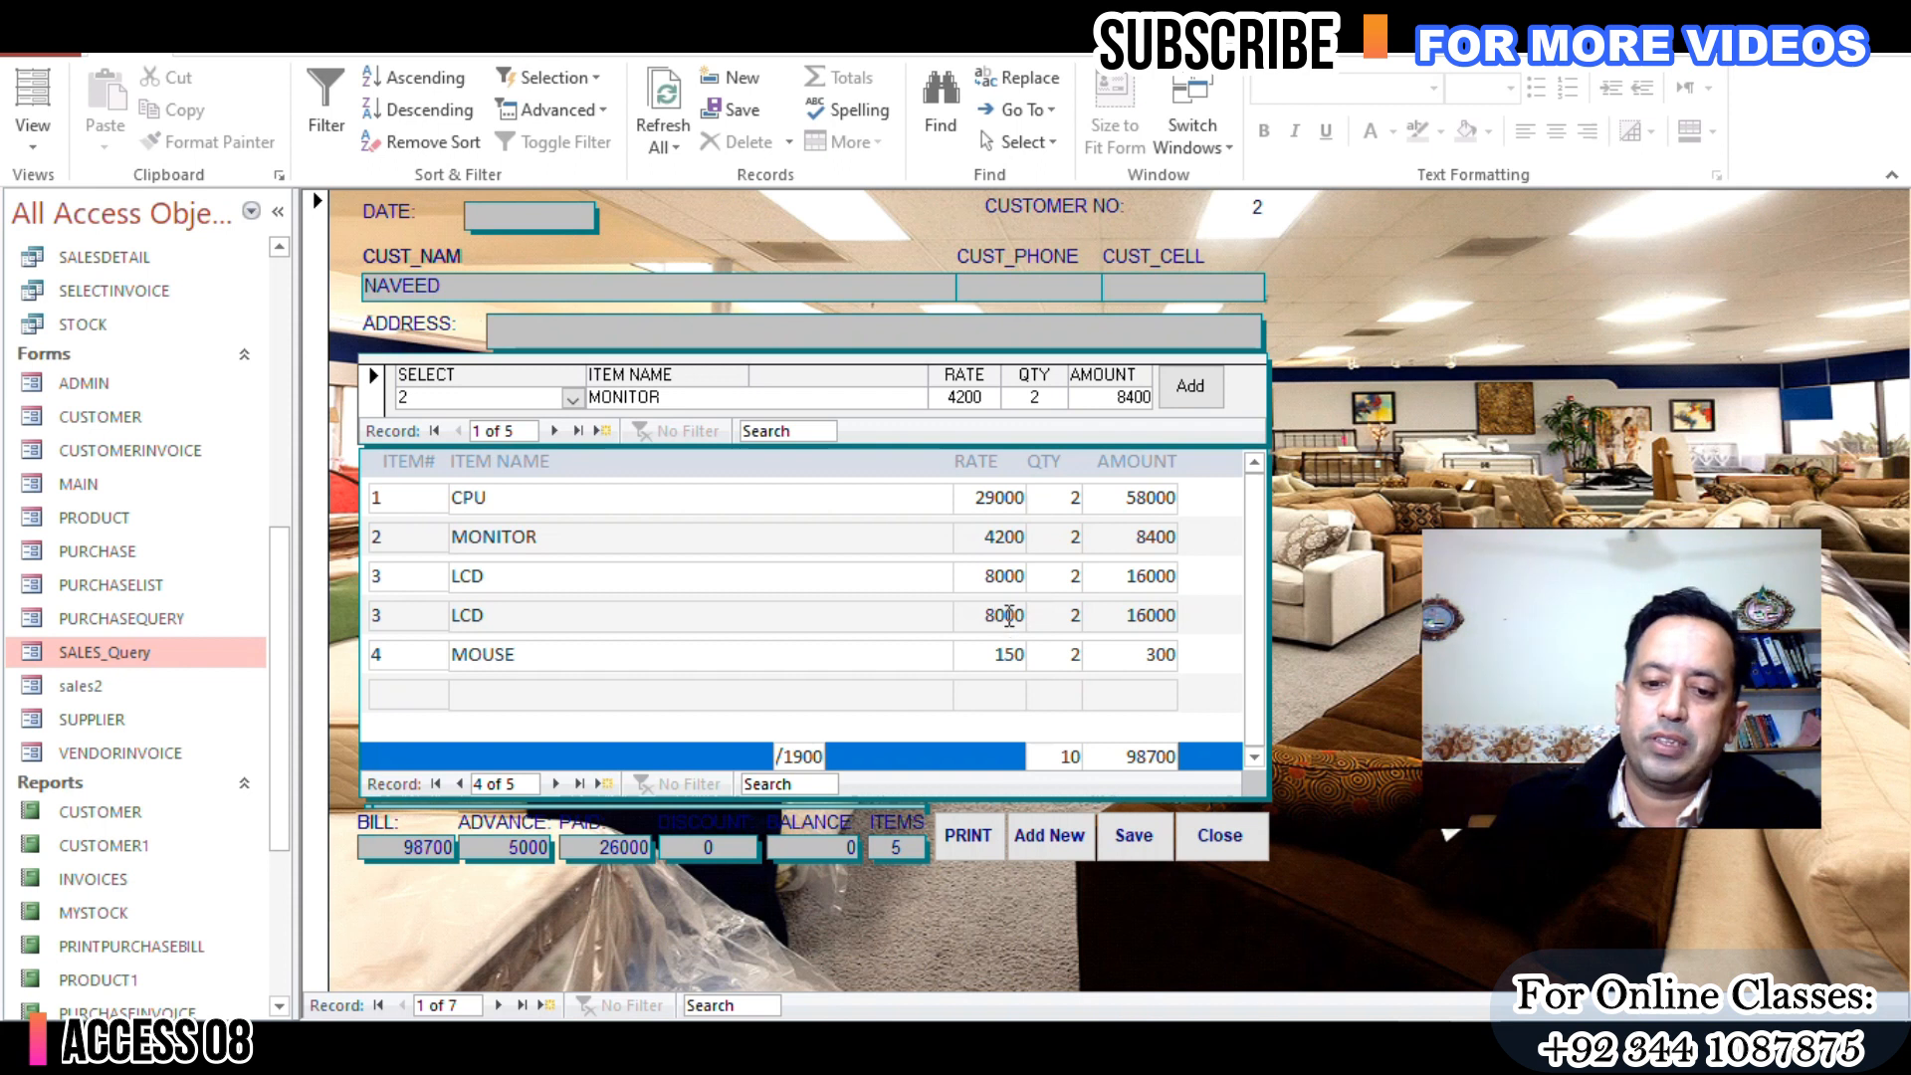
Step: Examine the names and rates of the two LCD rows in the item list and the rate in the item entry row
left_click(993, 575)
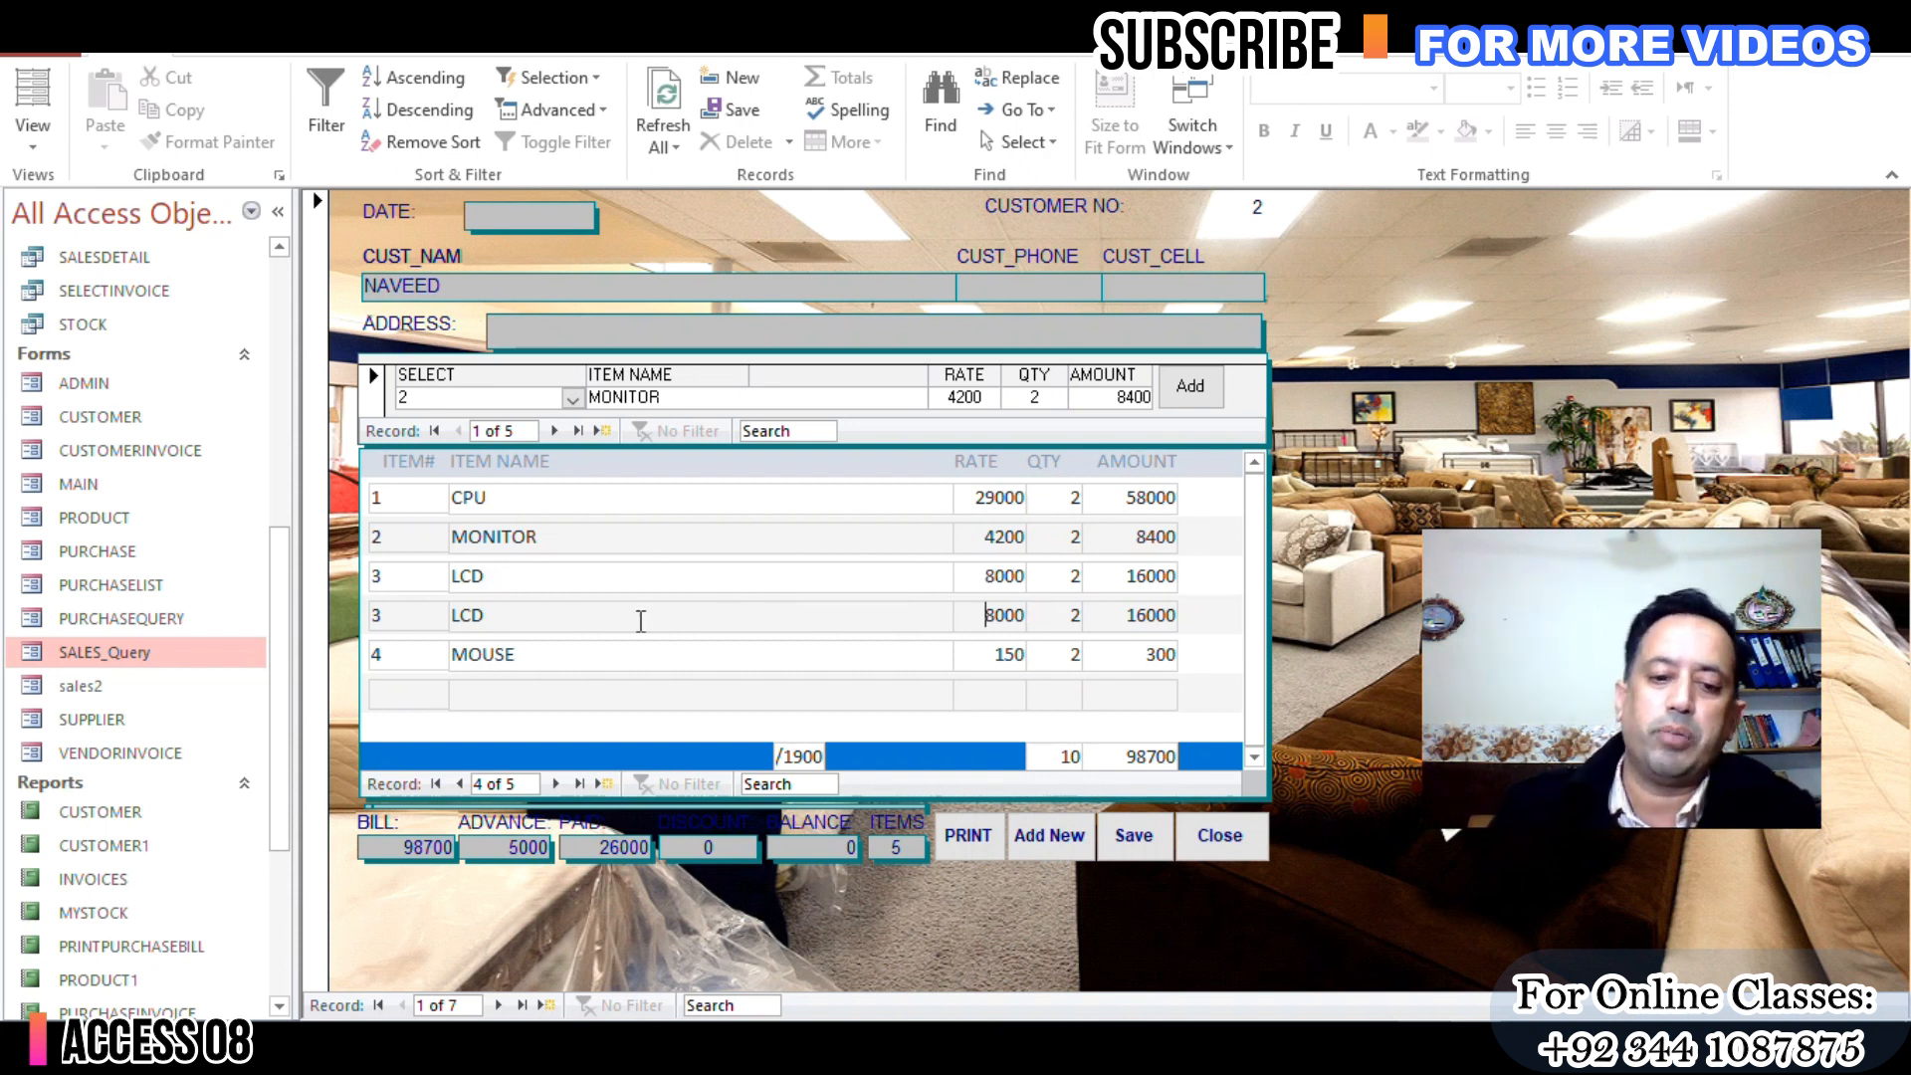
left_click(602, 620)
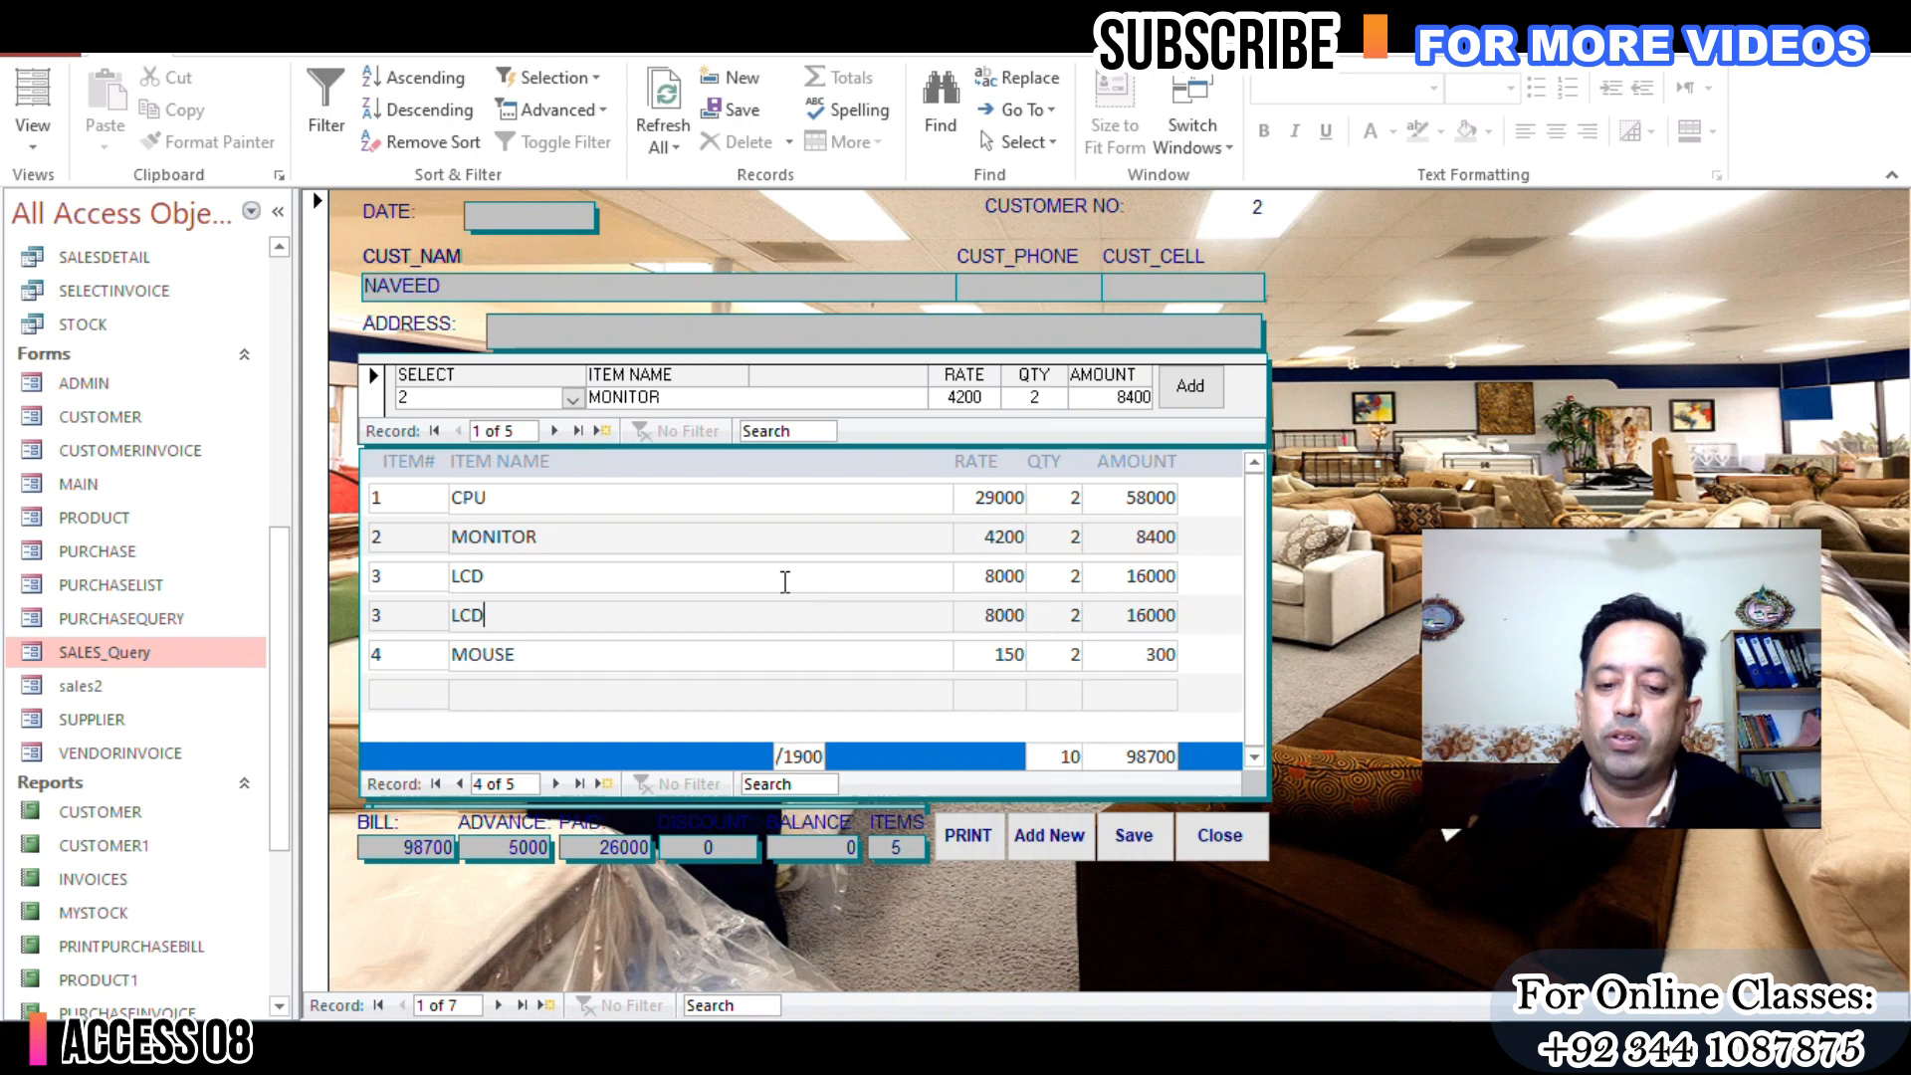
left_click(785, 582)
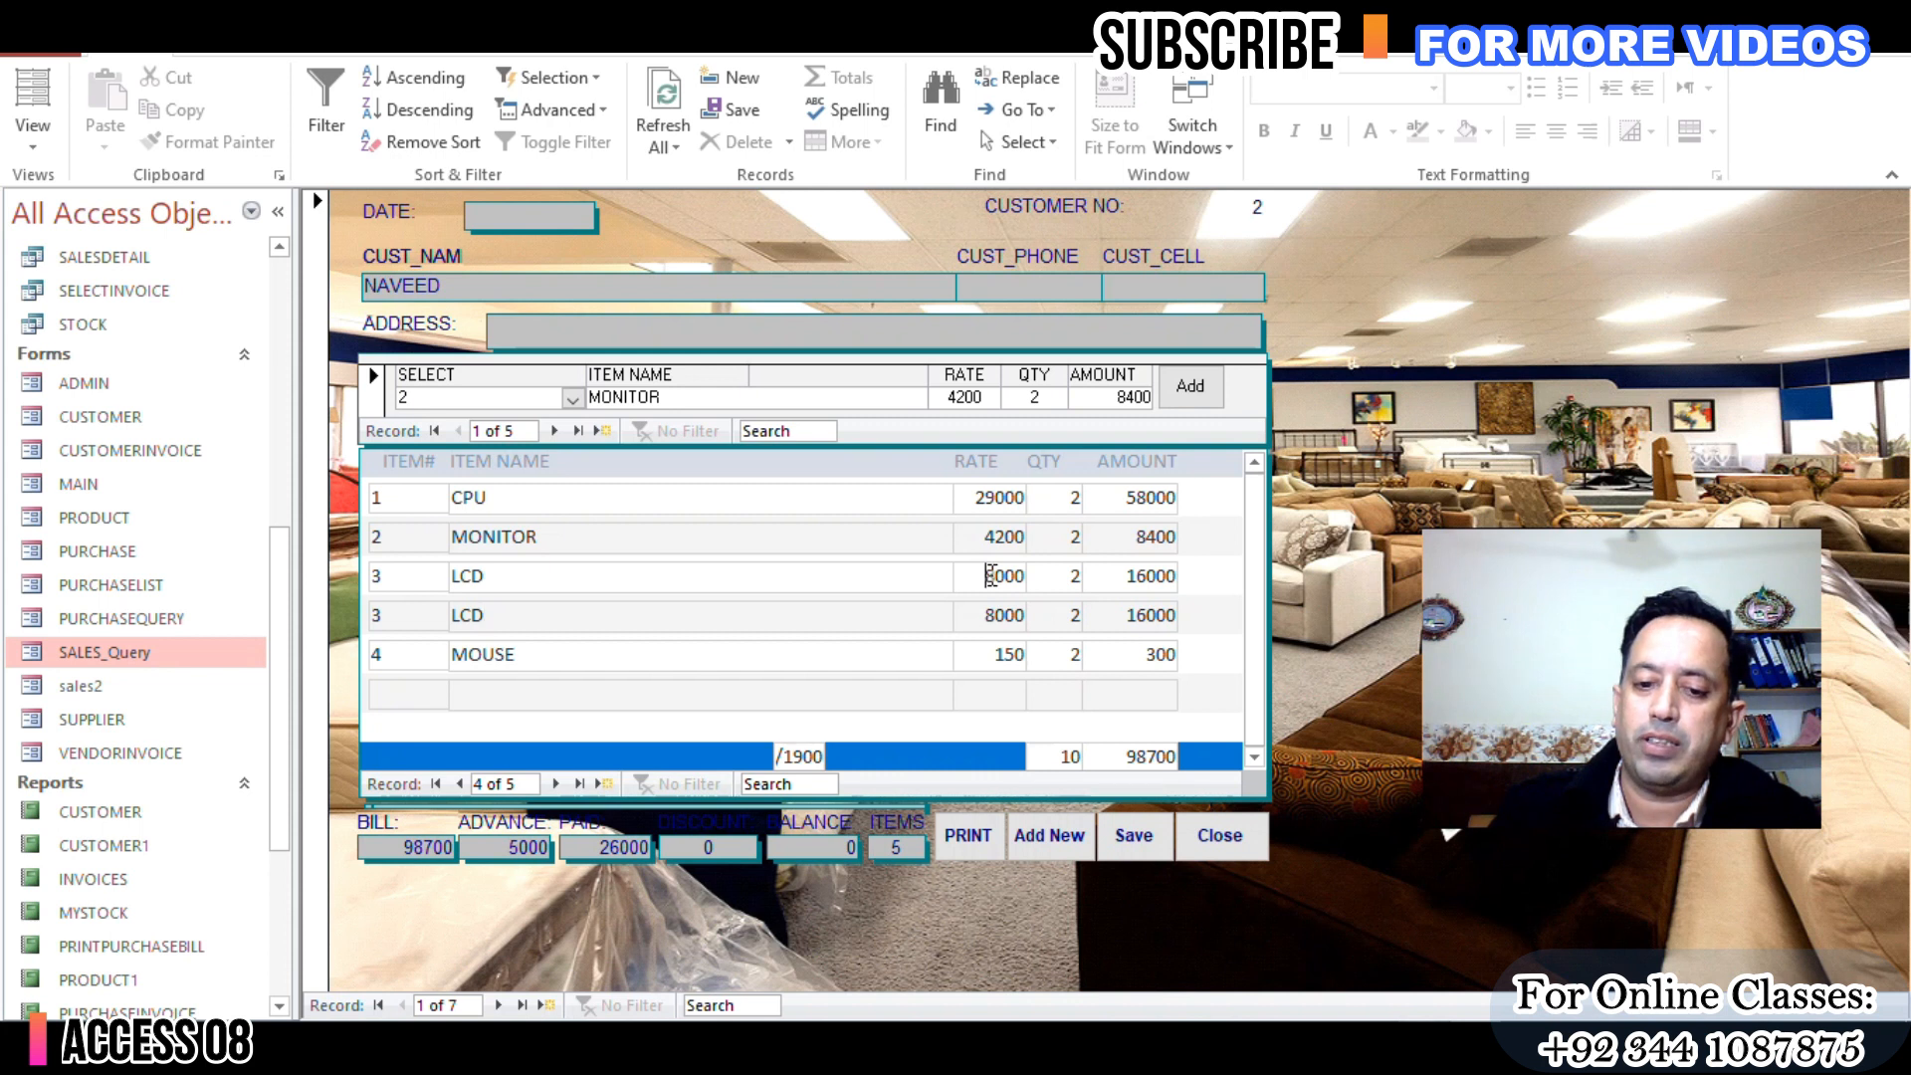
left_click_drag(987, 576, 992, 617)
left_click(834, 619)
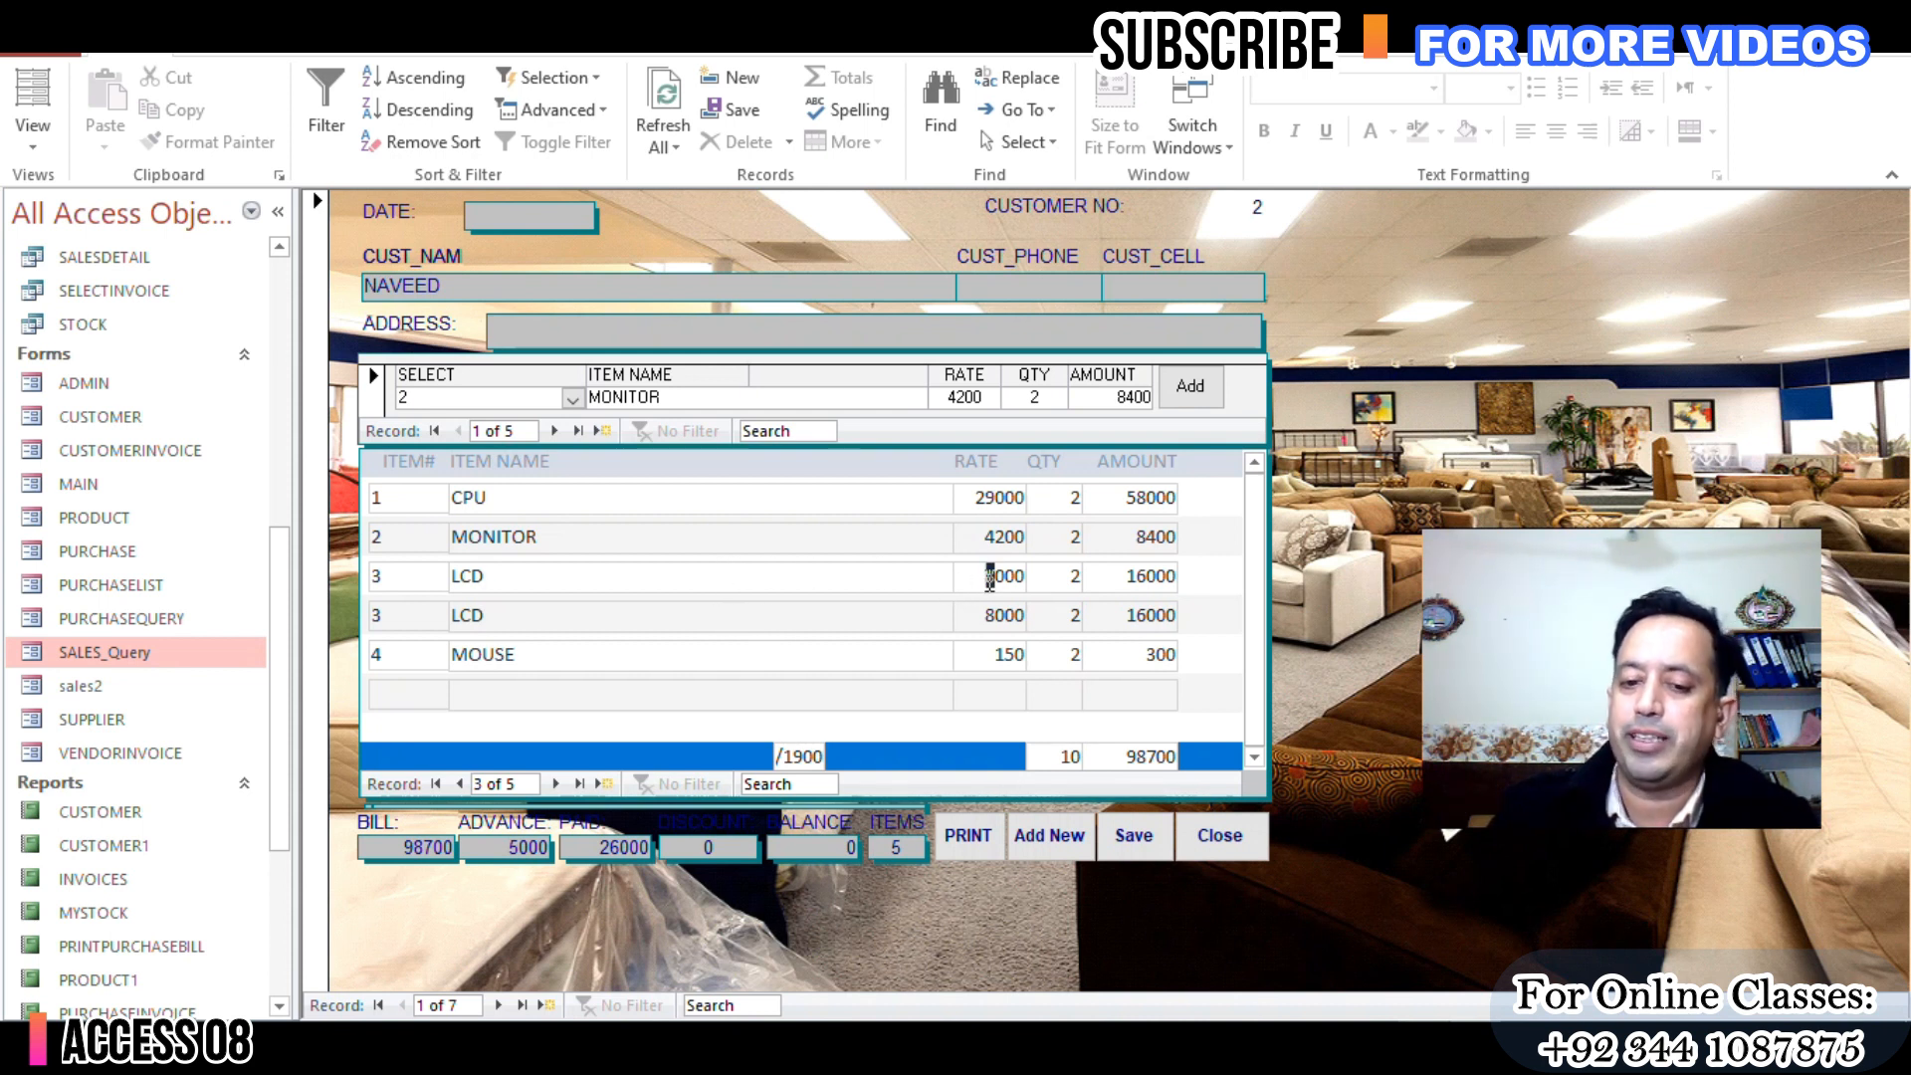
left_click(831, 614)
left_click(828, 581)
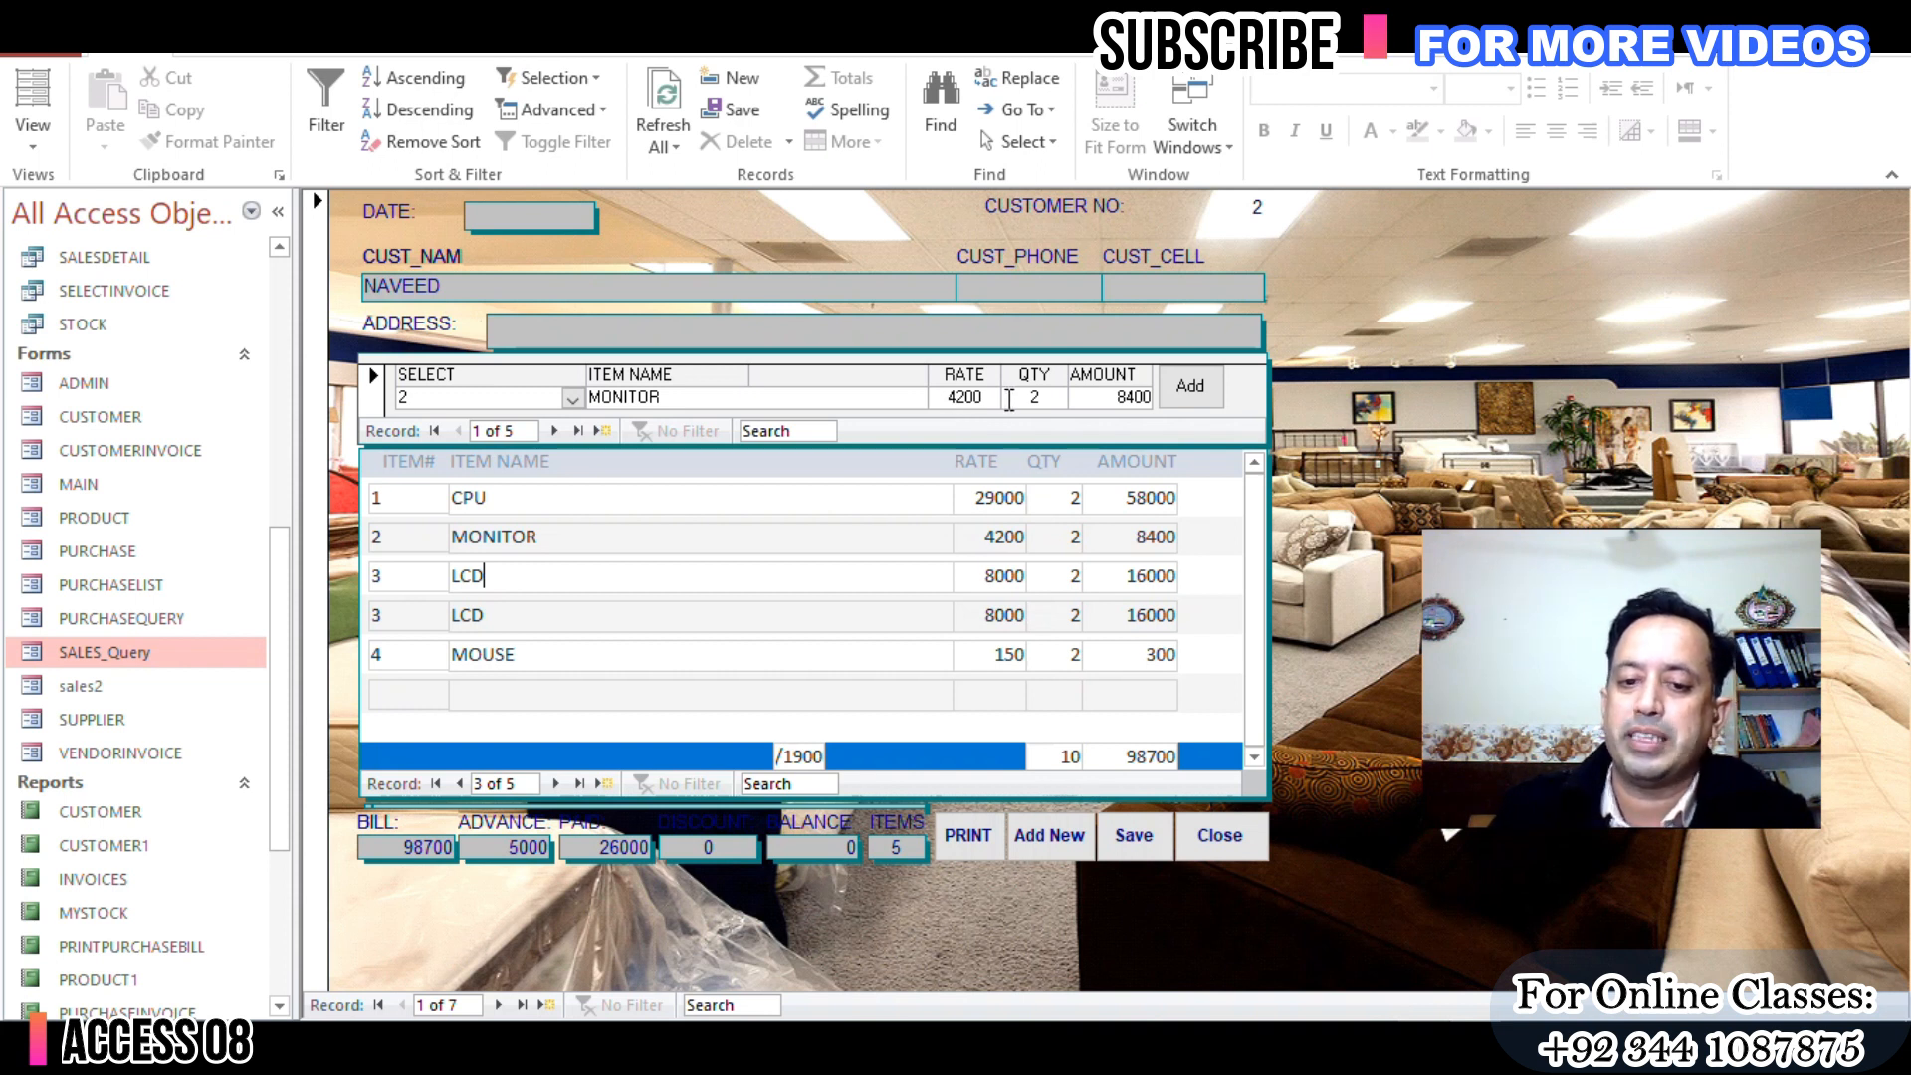
double_click(985, 398)
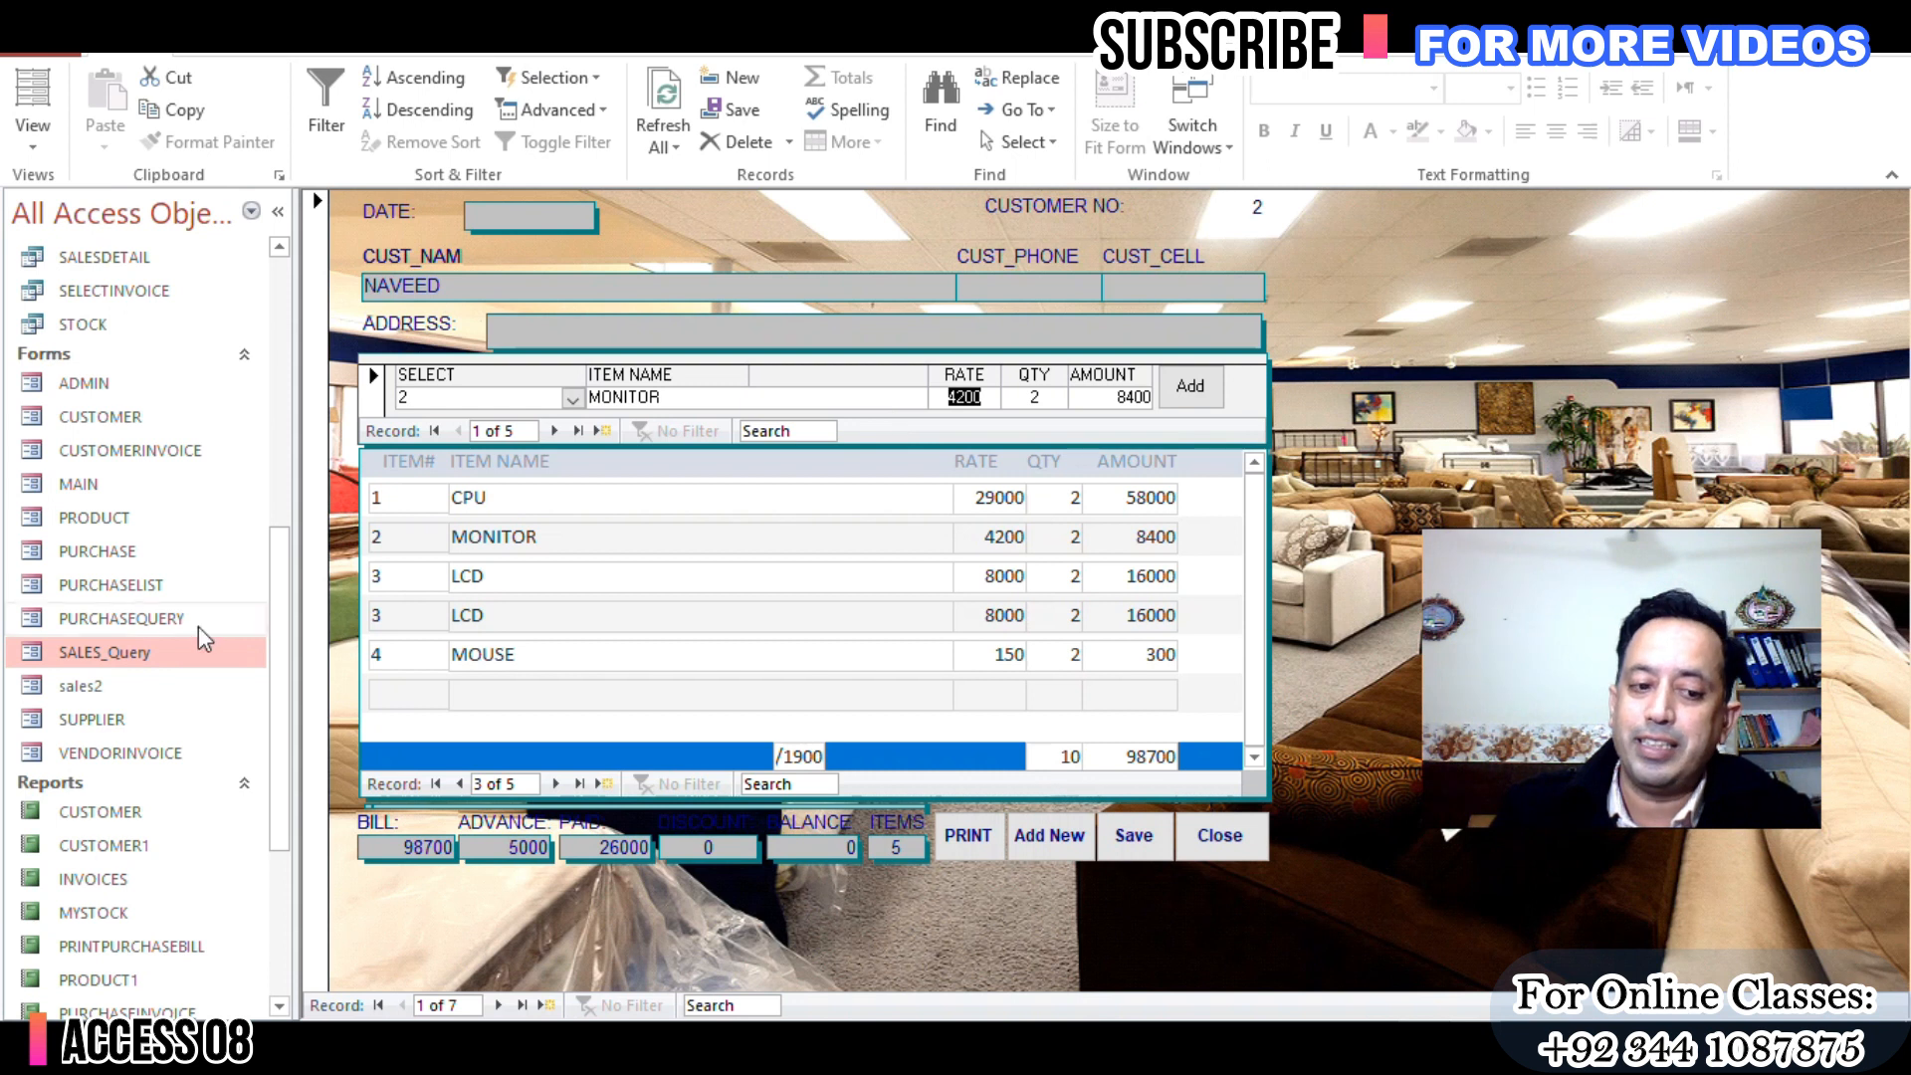
Step: Switch the SALES_Query form to Design View
scroll(287, 633, "up", 1)
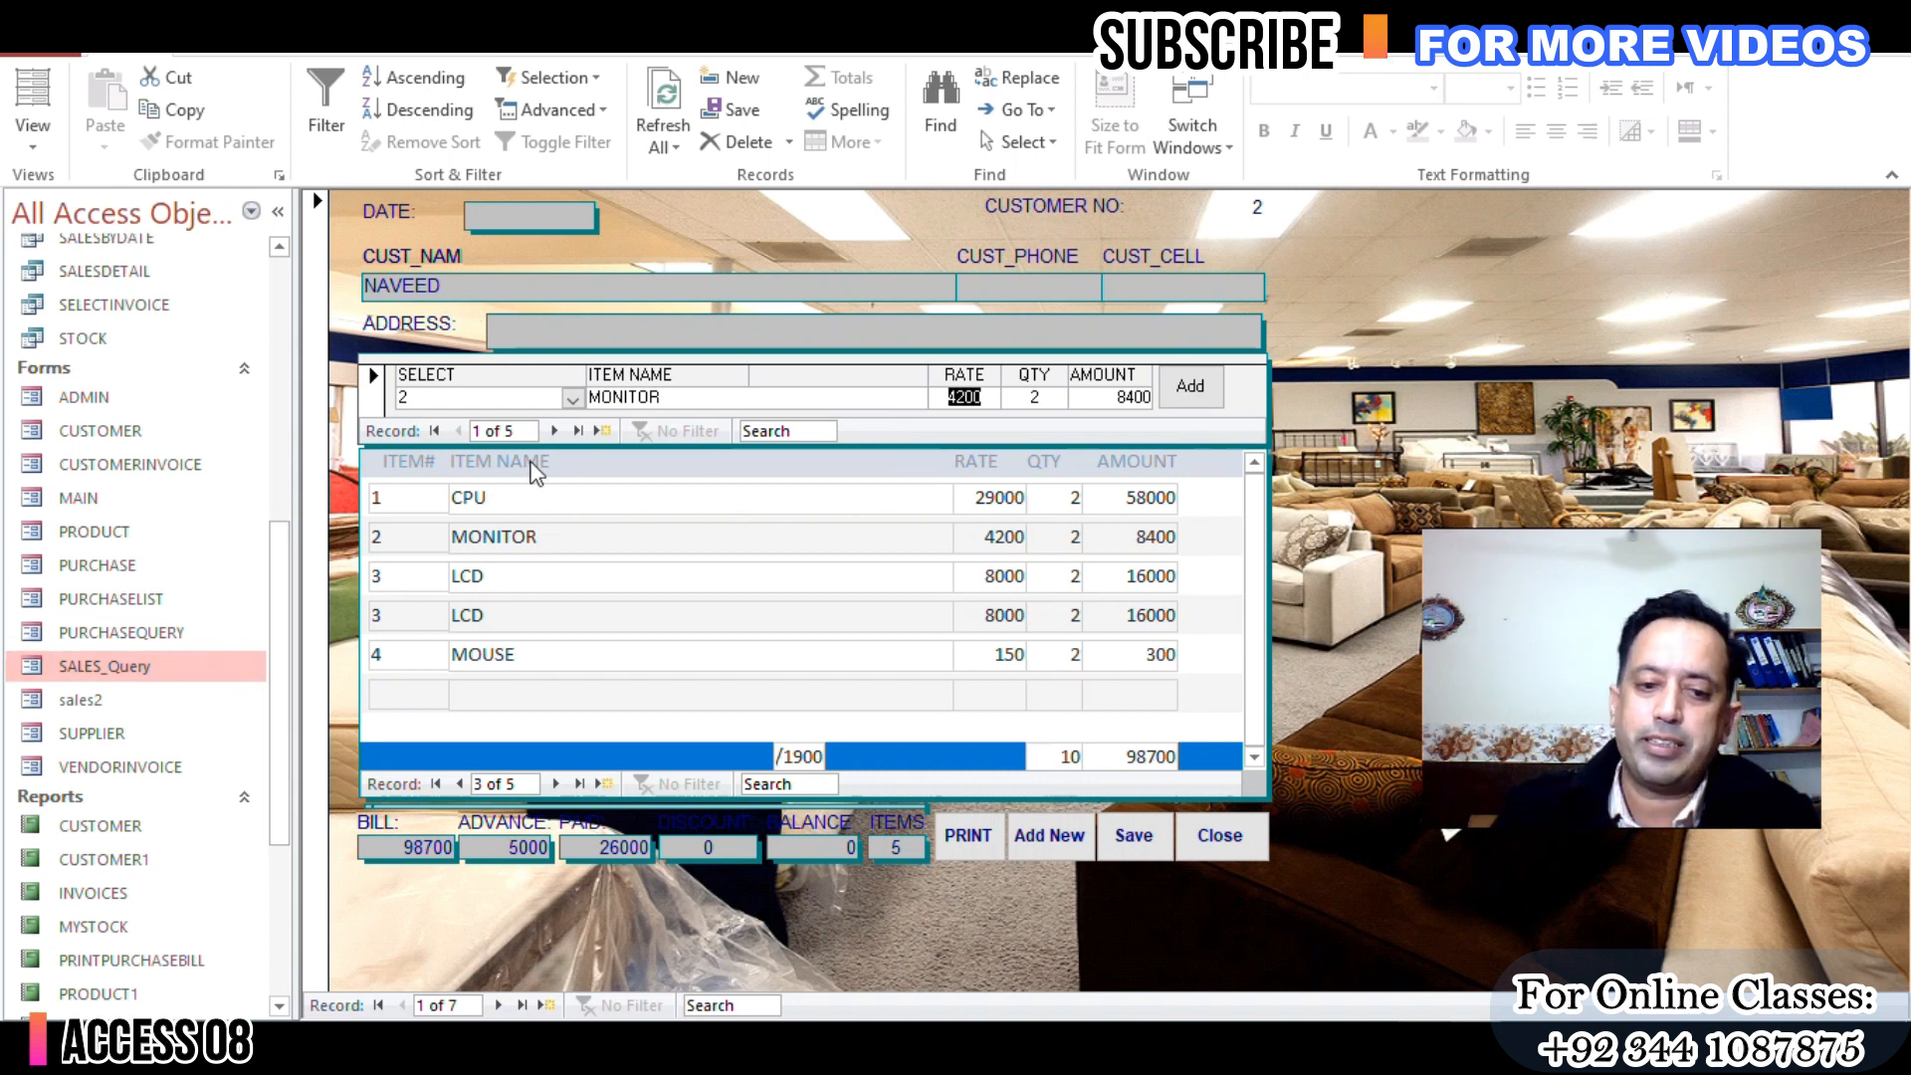
right_click(1396, 231)
left_click(1484, 315)
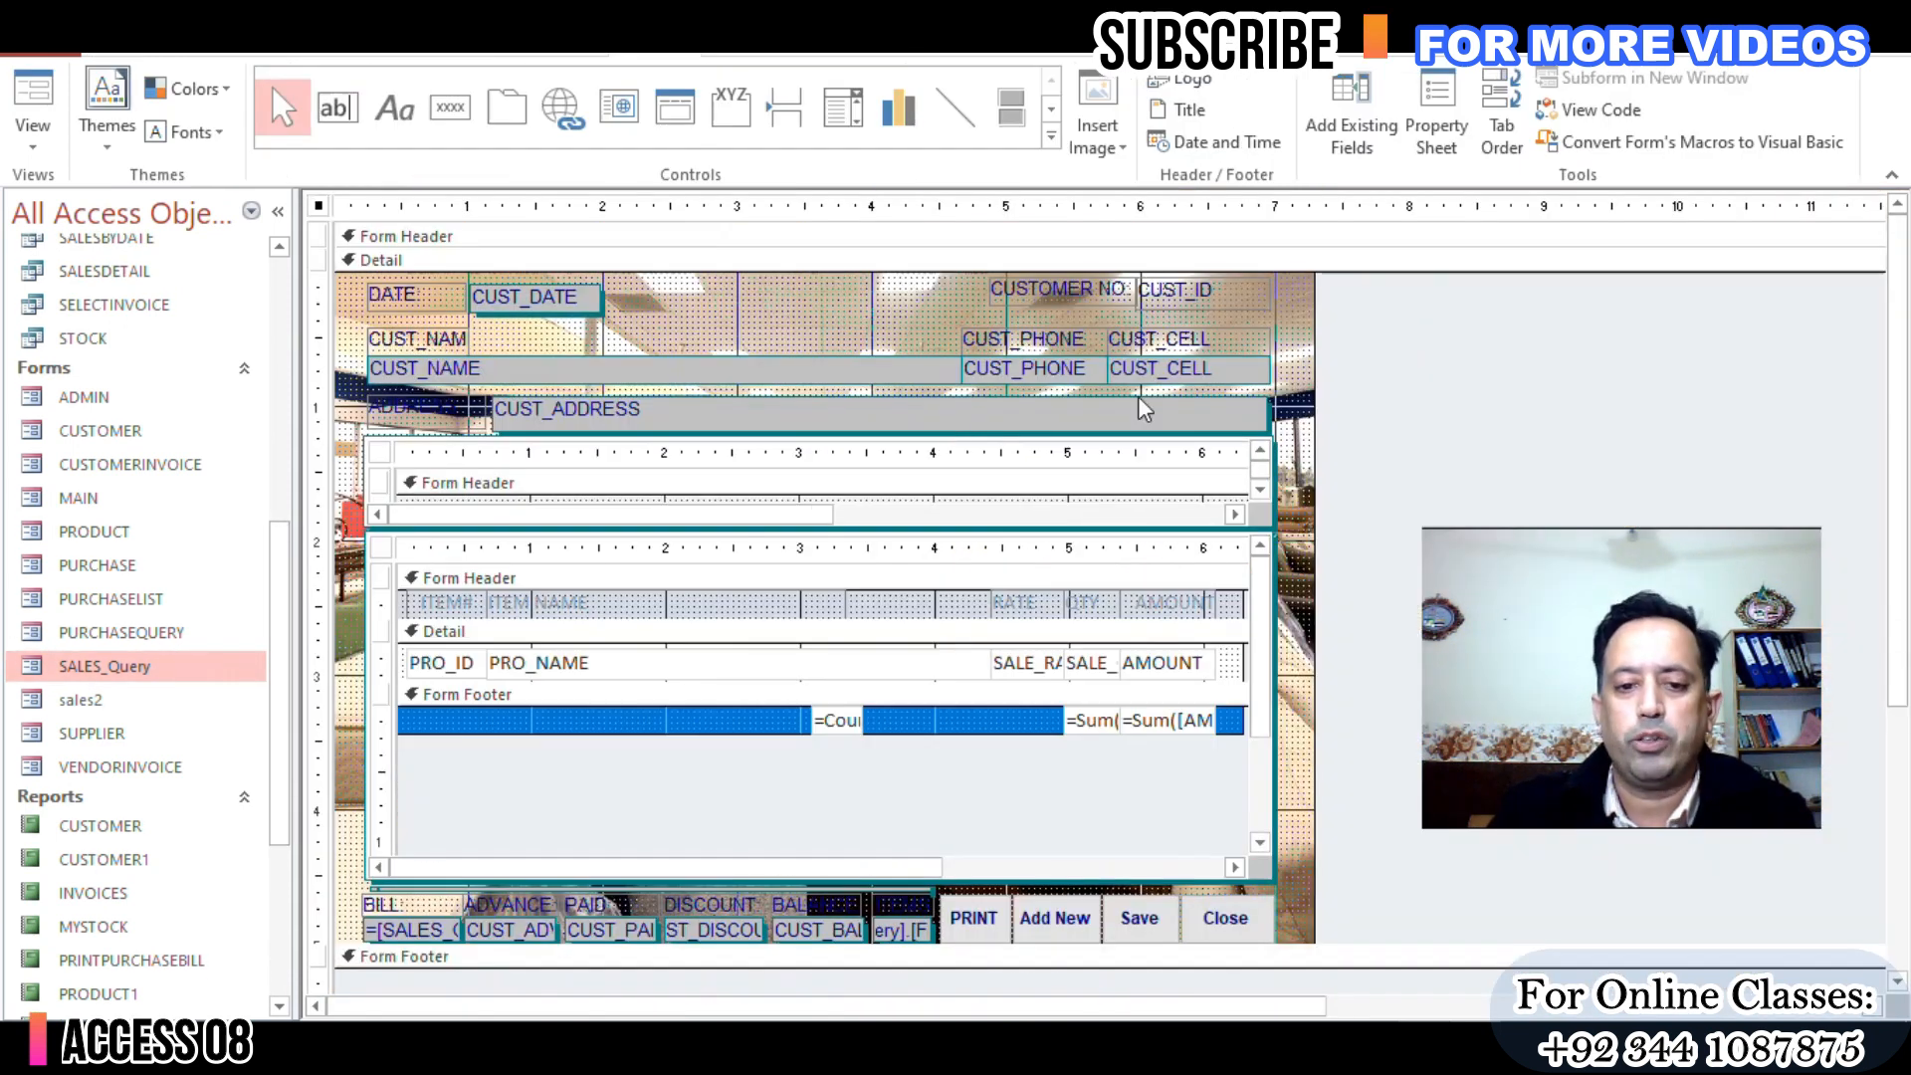
Step: Show the properties of the sales2 subform and open its Record Source in the Query Builder
left_click(381, 454)
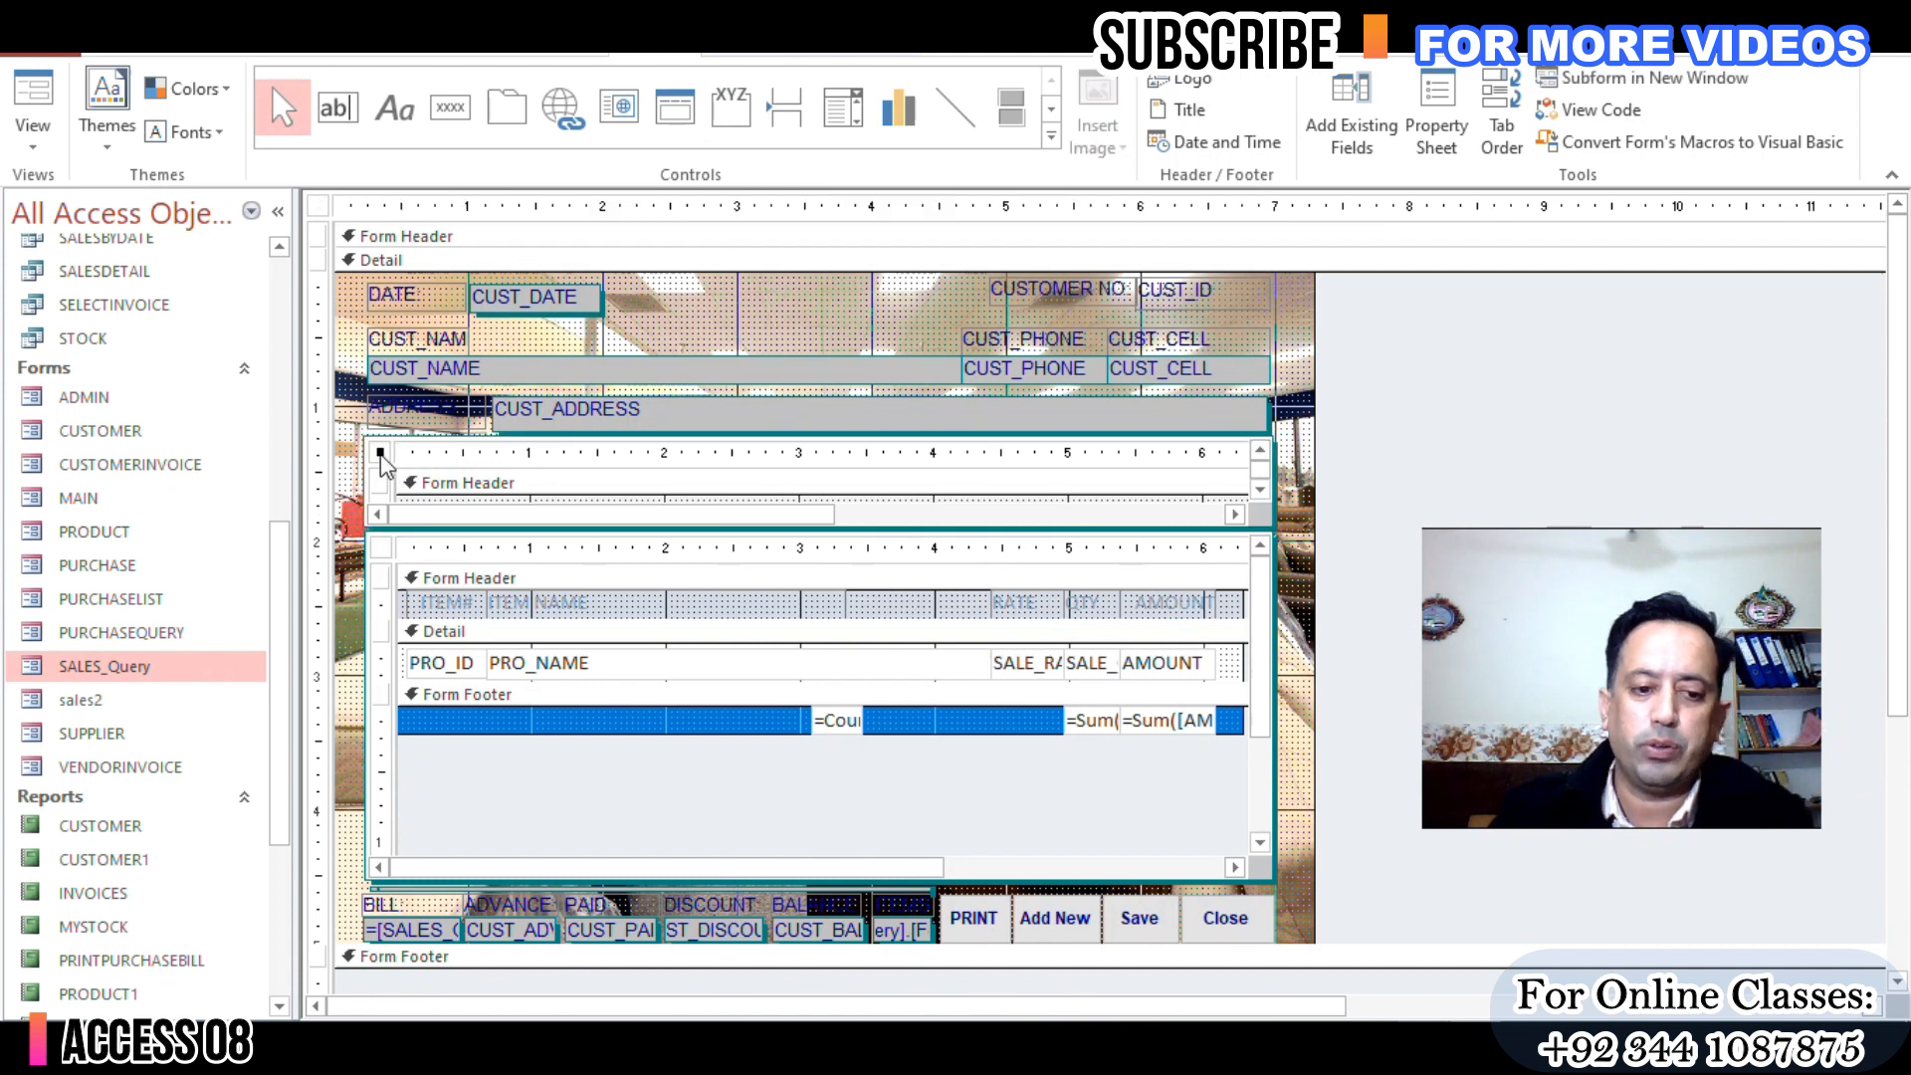
right_click(381, 454)
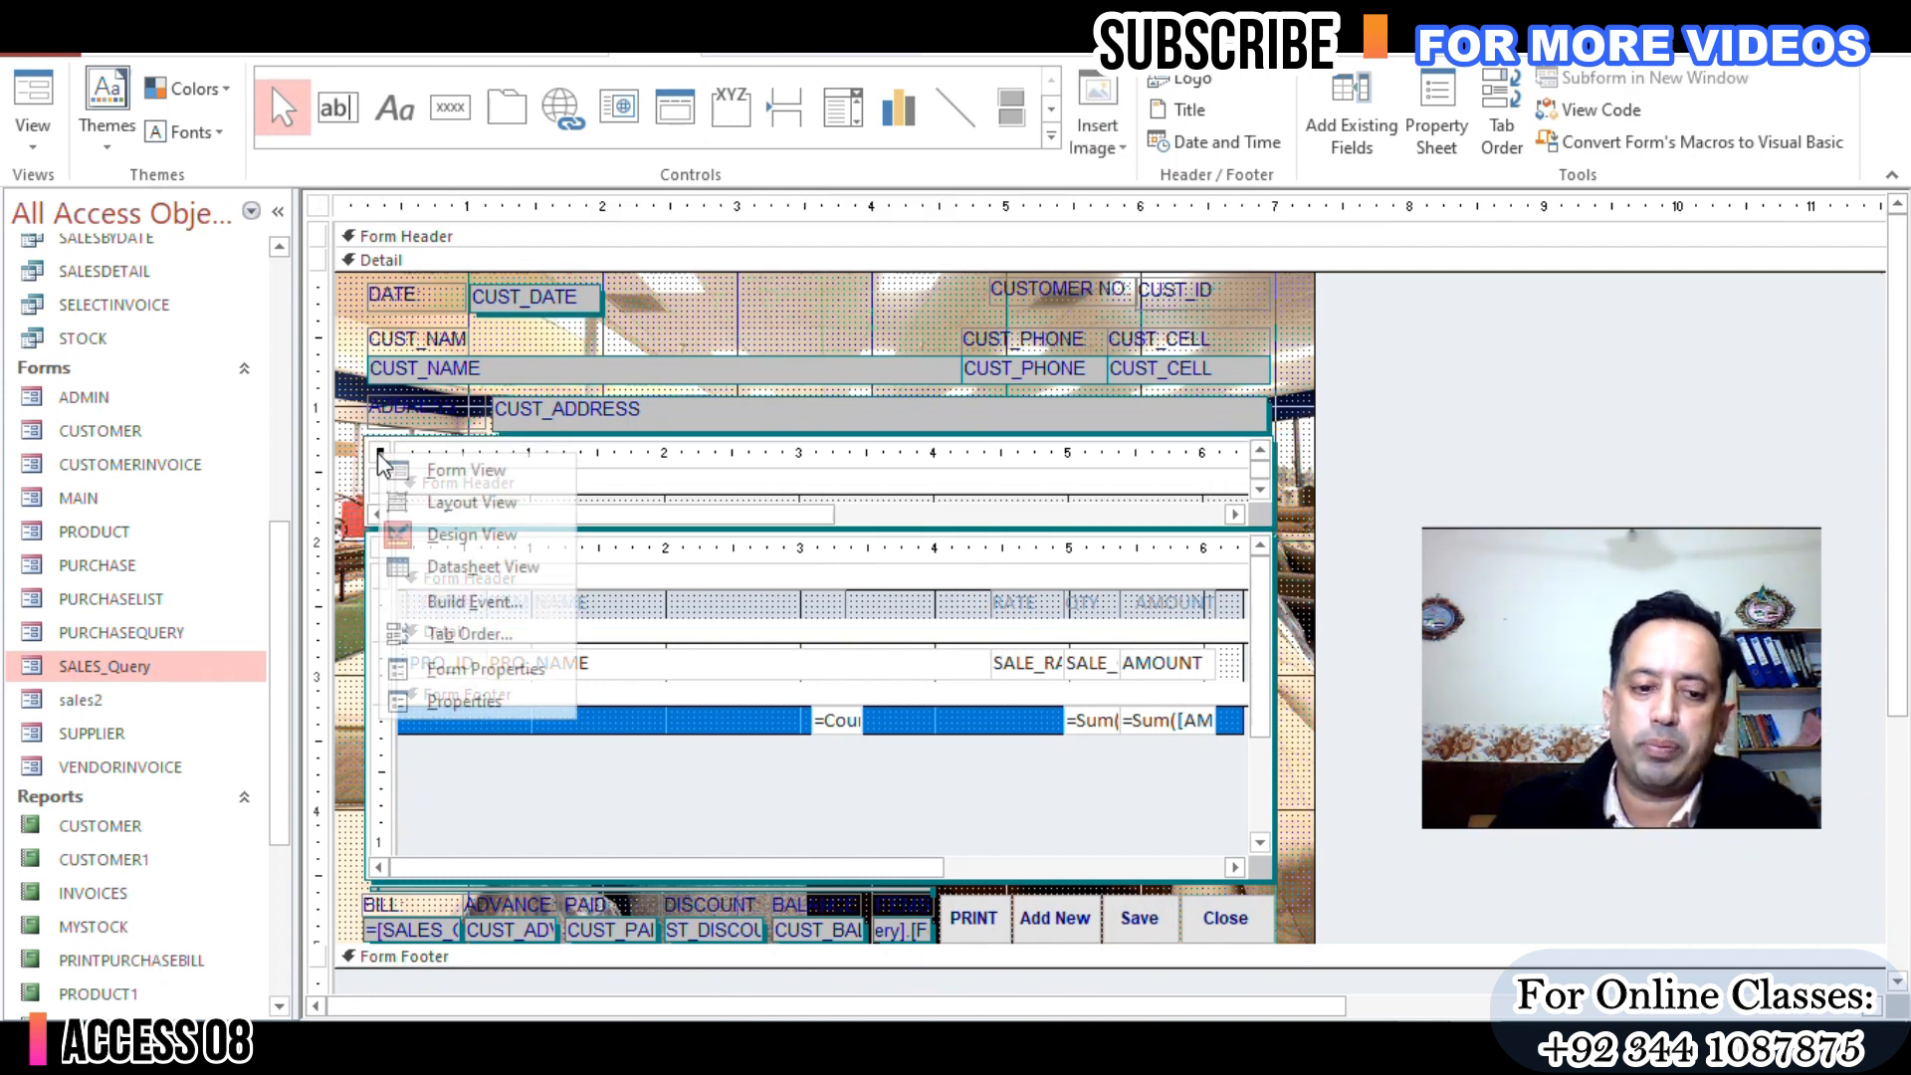
left_click(408, 696)
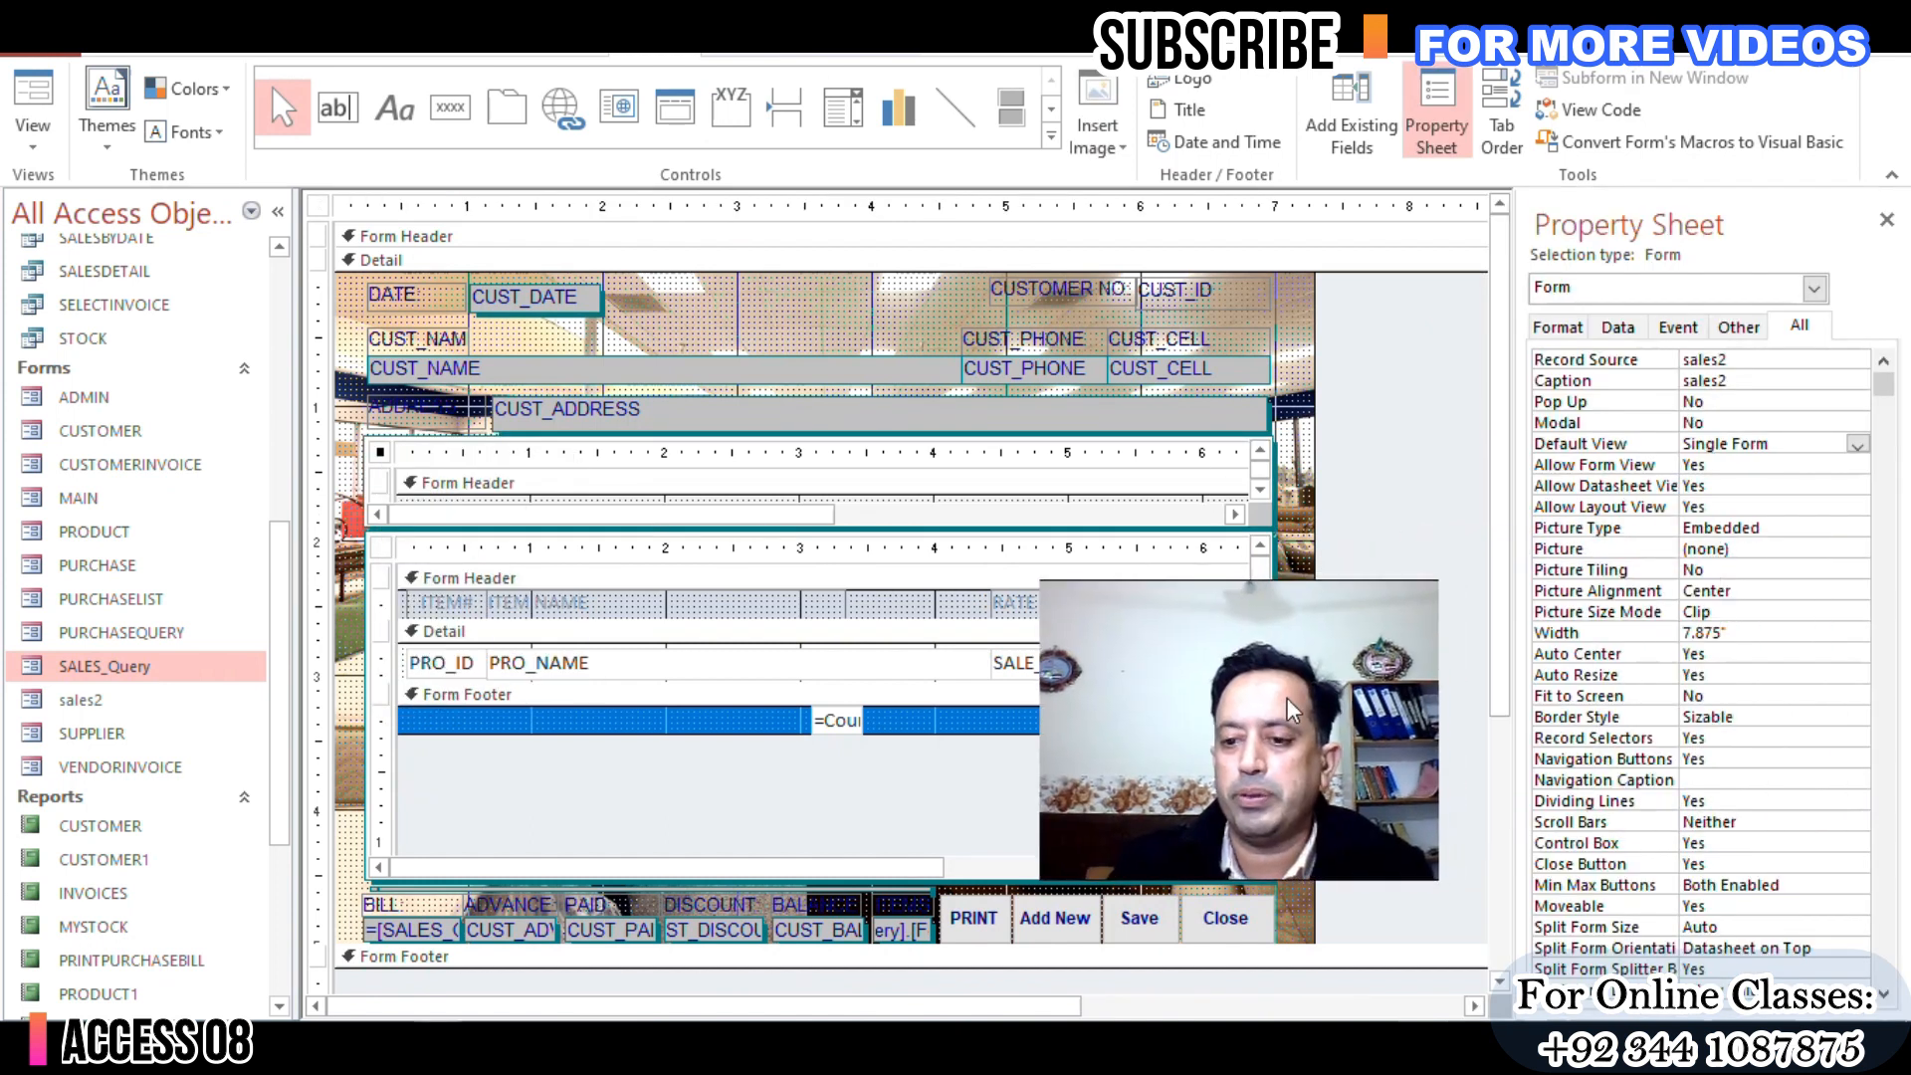
left_click(1762, 360)
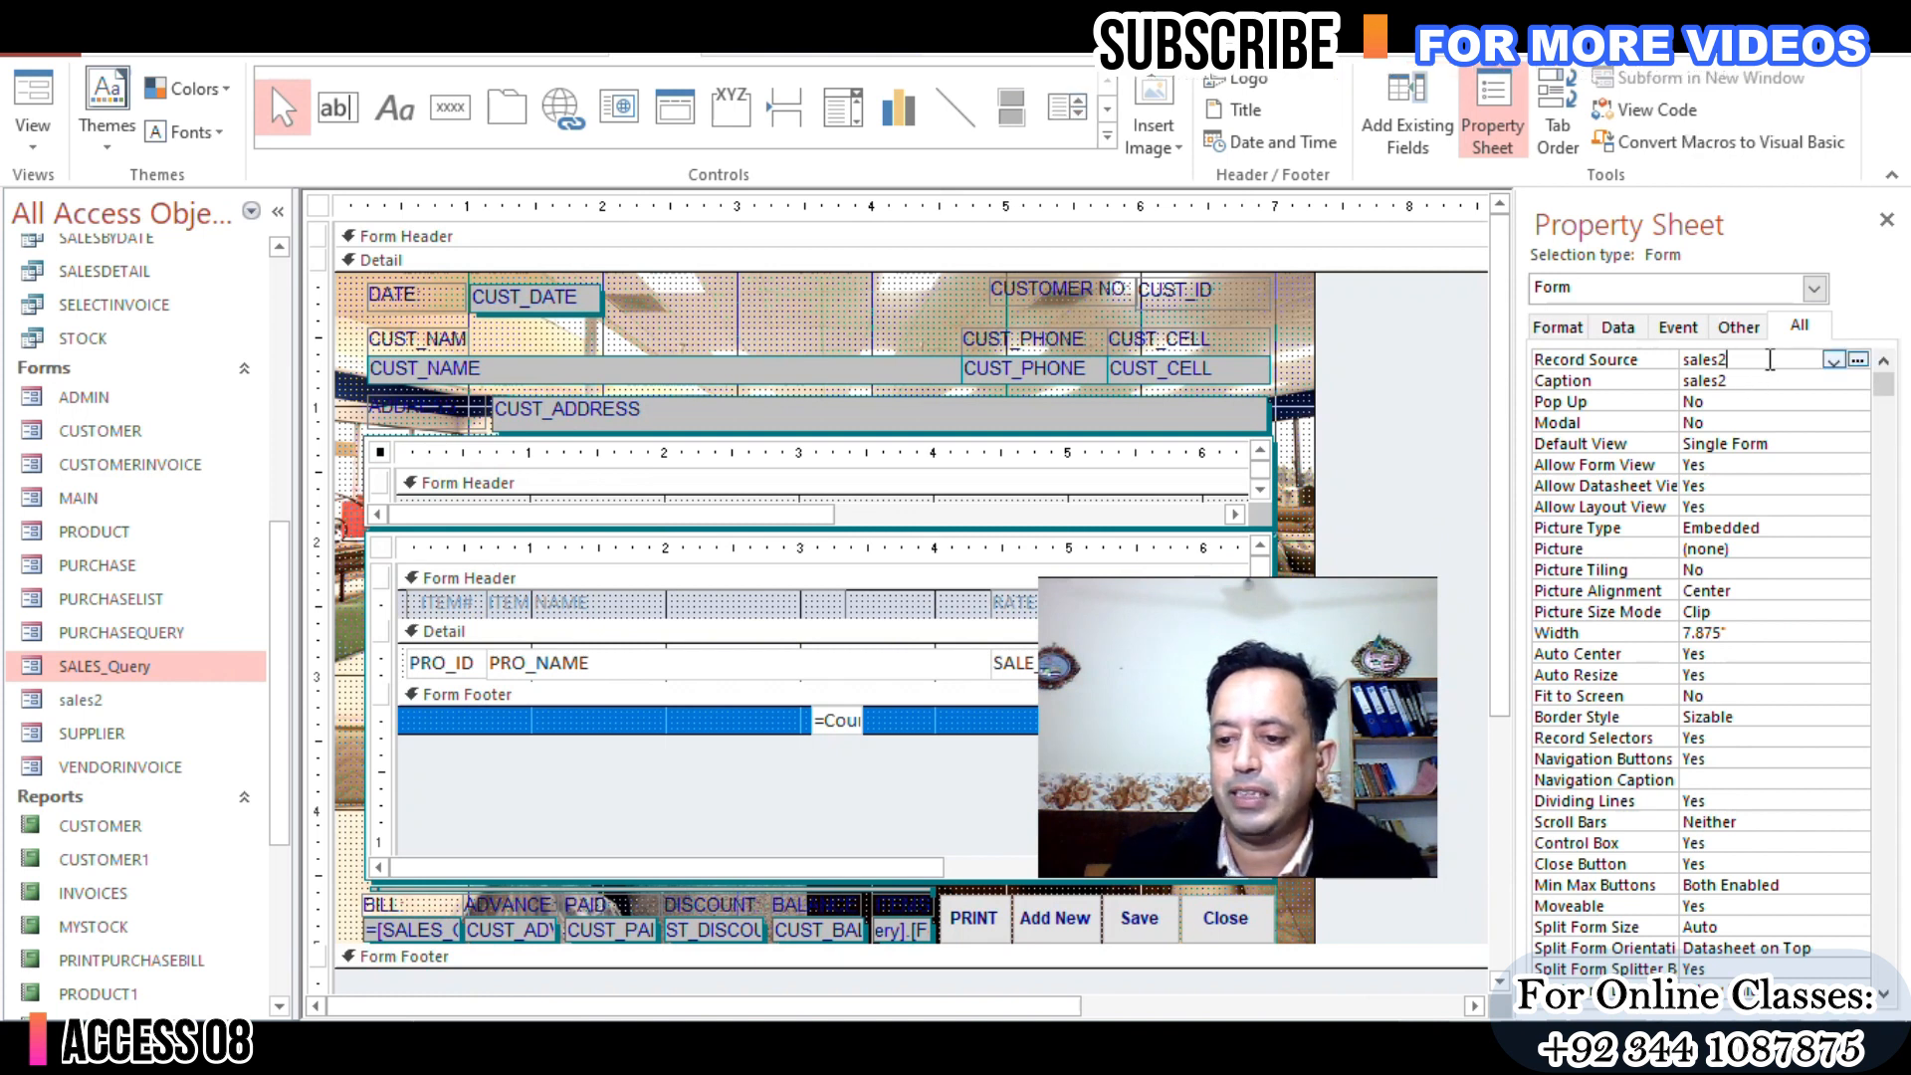
left_click(1859, 362)
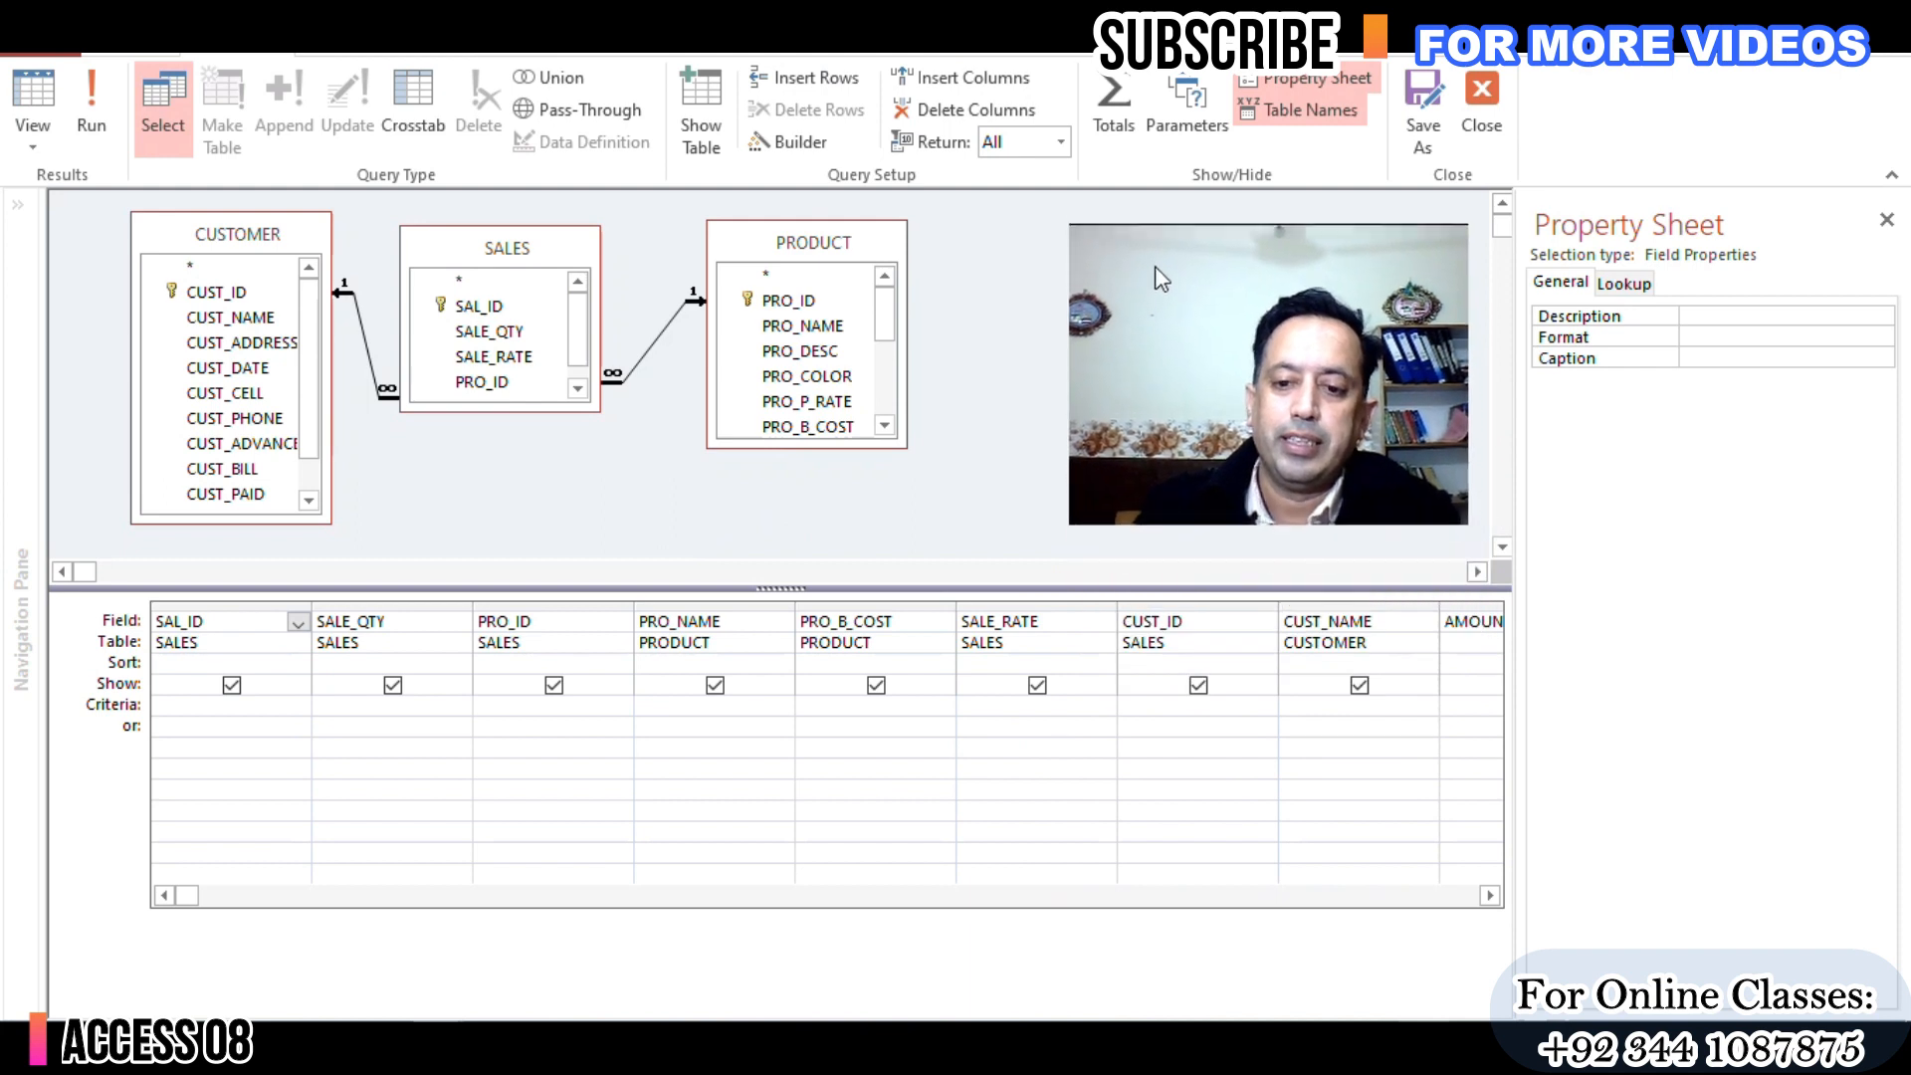
Step: Shift the CUSTOMER and SALES tables left in the query diagram and lengthen SALES to show its full field list
double_click(209, 619)
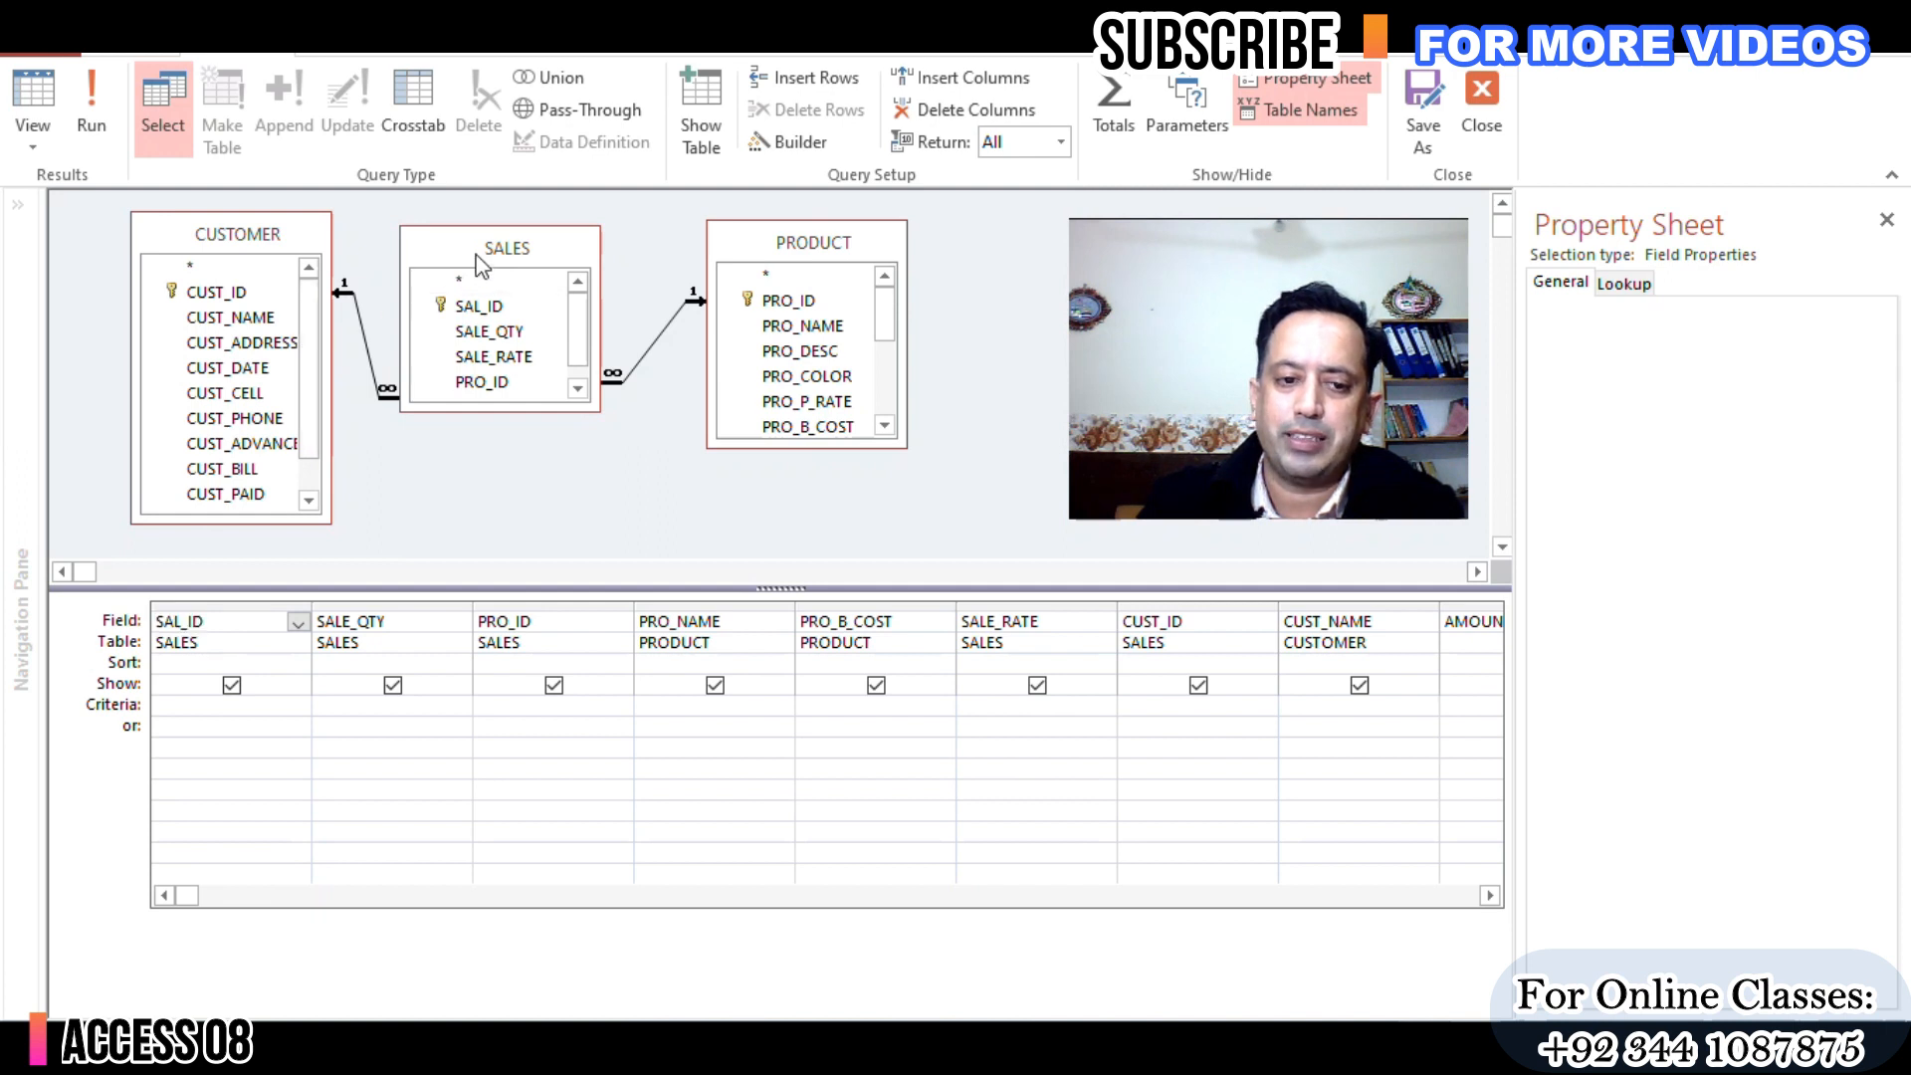
left_click_drag(466, 287, 435, 282)
left_click_drag(248, 248, 775, 278)
mouse_move(491, 242)
left_mouse_down()
mouse_move(385, 243)
mouse_move(483, 252)
left_mouse_up()
left_click_drag(772, 248, 206, 235)
left_click(192, 295)
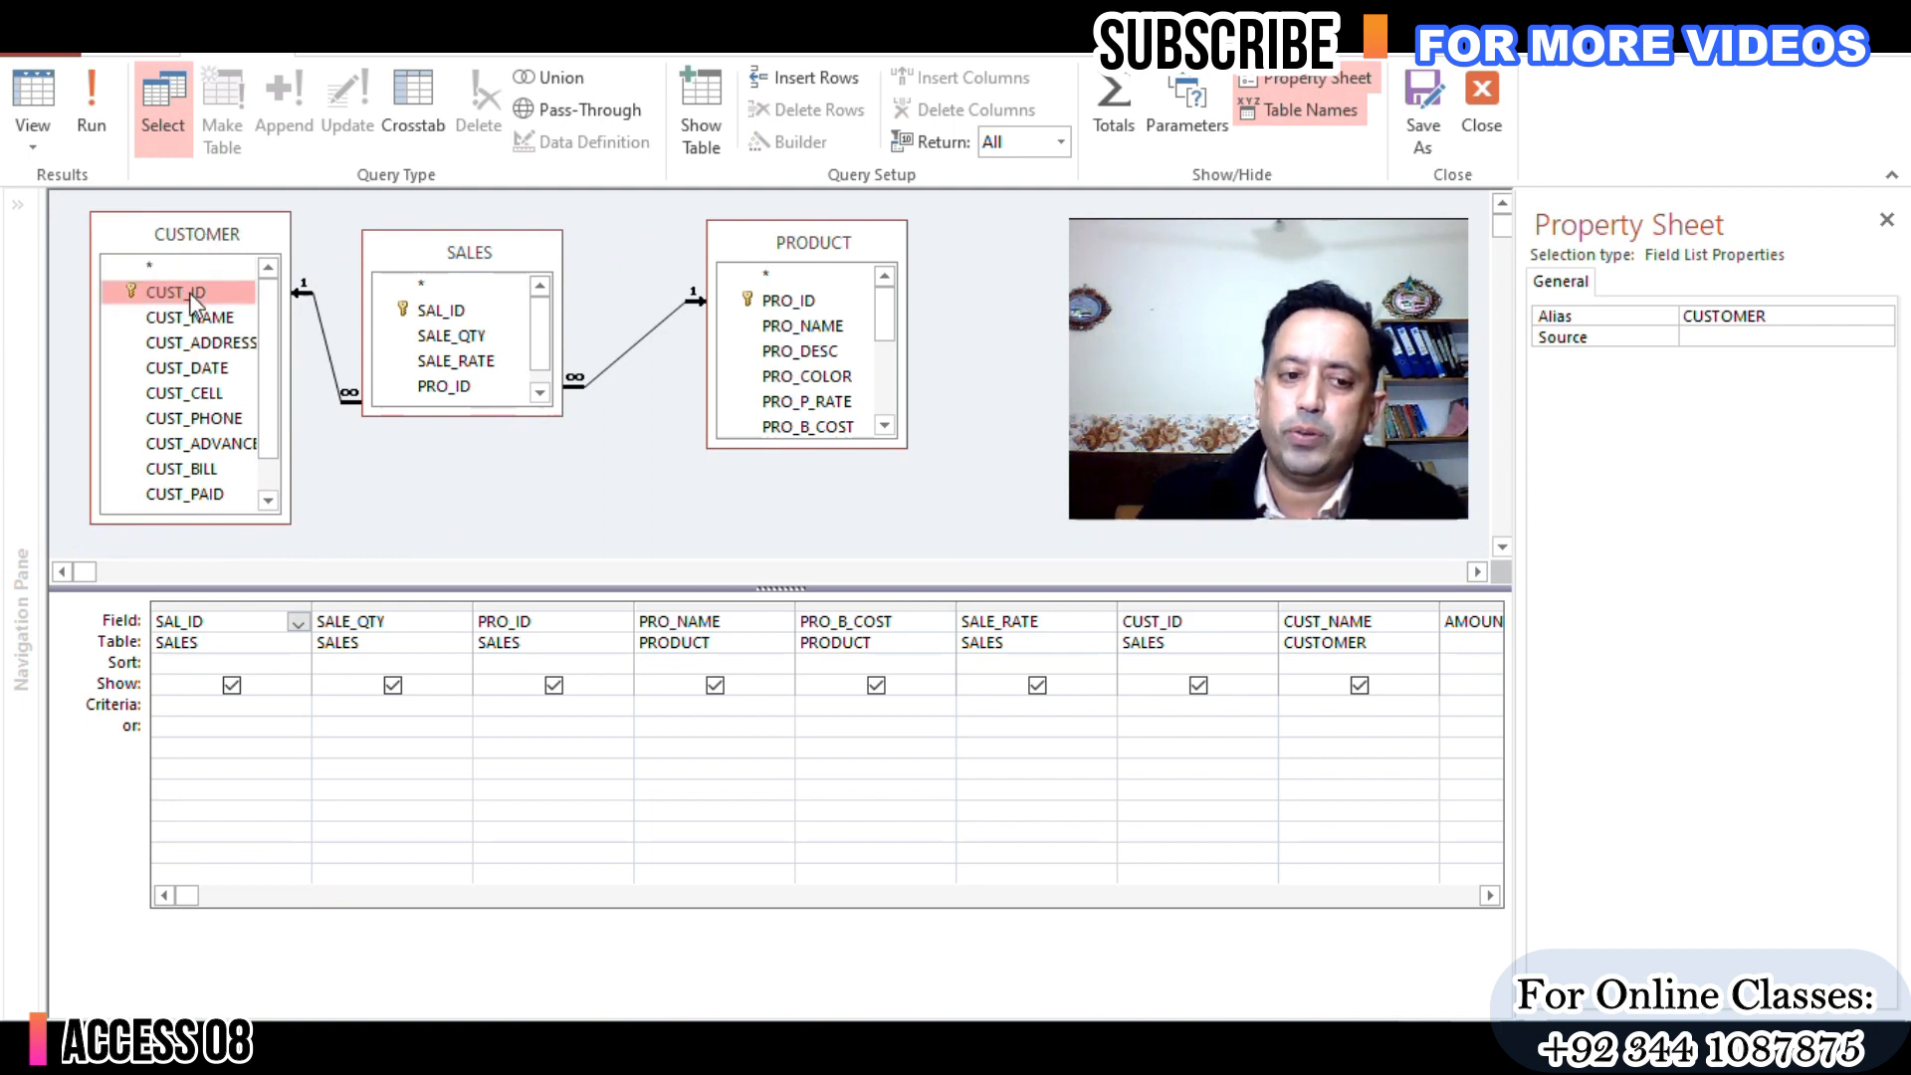
left_click_drag(461, 416, 461, 470)
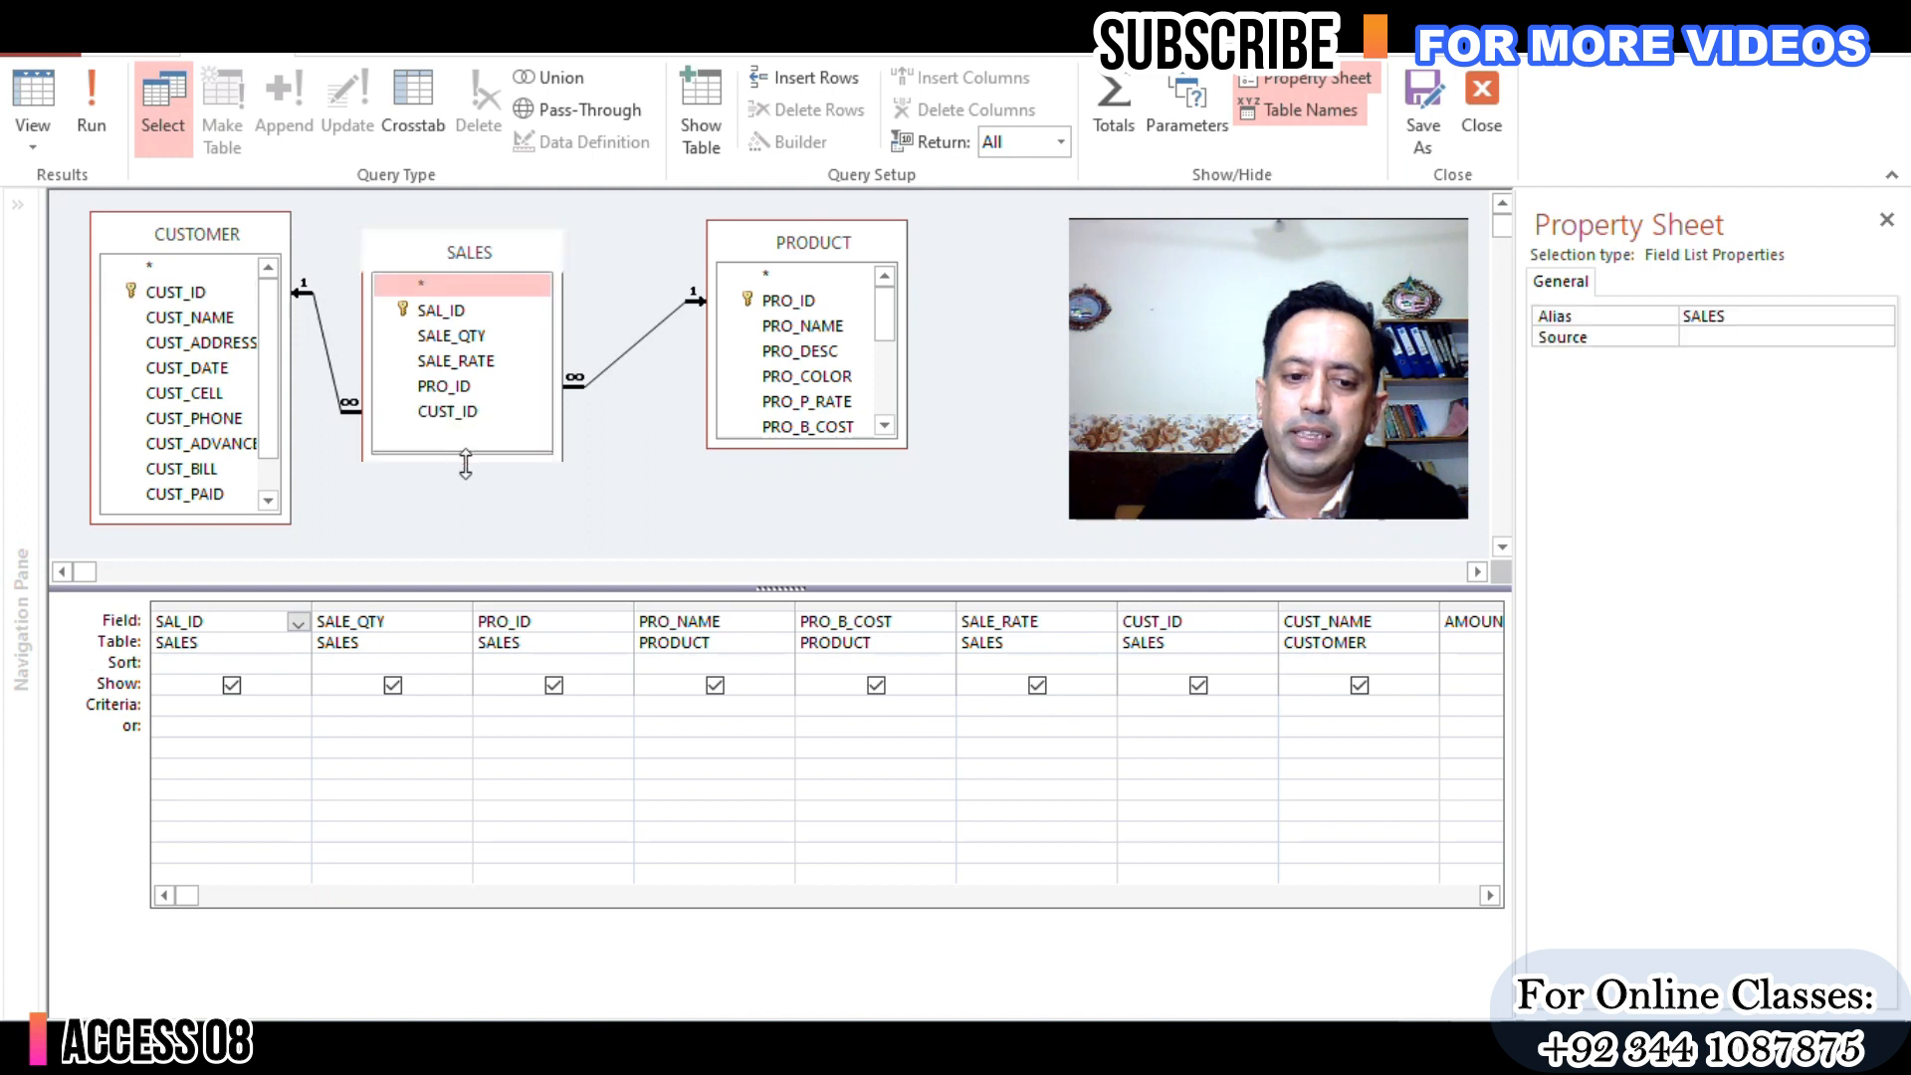
Step: Examine the CUST_ID link between CUSTOMER and SALES, plus the PRO_ID and SALE_RATE fields in SALES
left_click(453, 411)
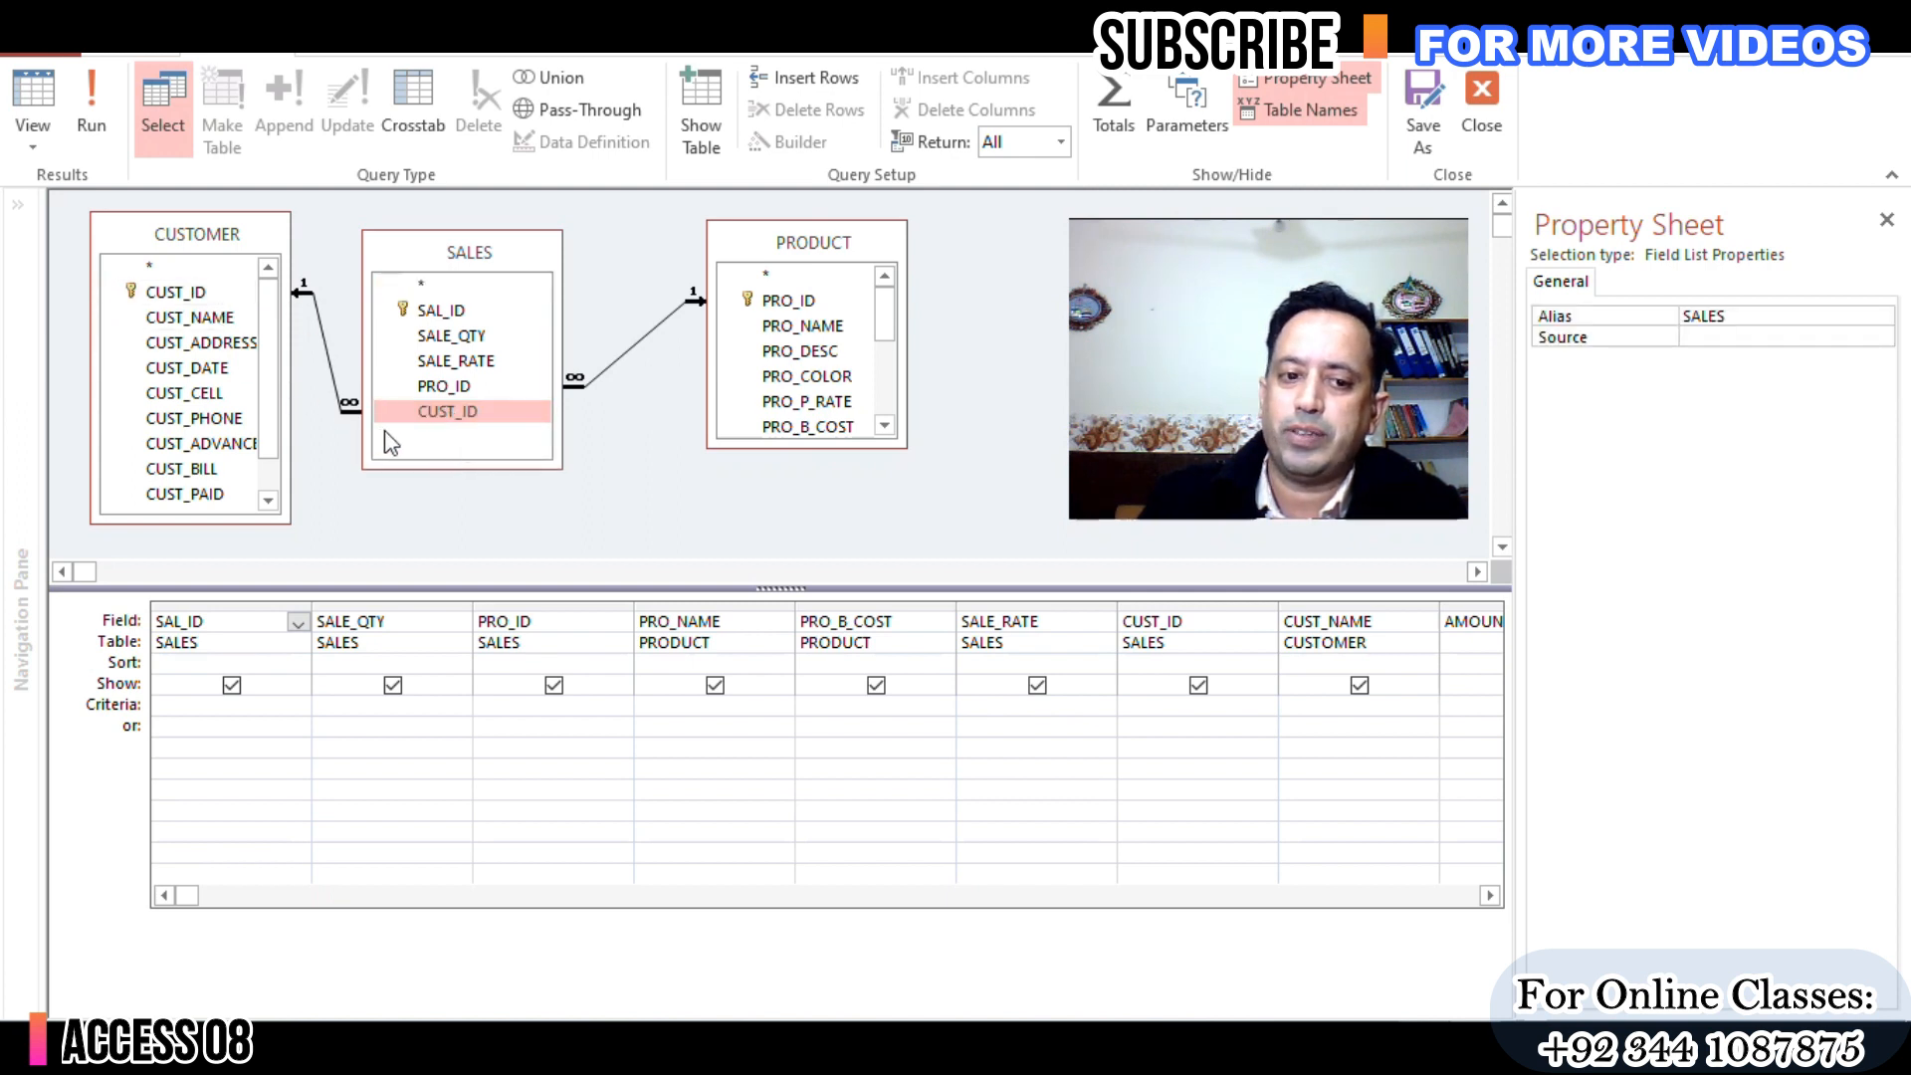
left_click(194, 296)
mouse_move(270, 296)
left_mouse_down()
mouse_move(273, 343)
mouse_move(272, 295)
left_mouse_up()
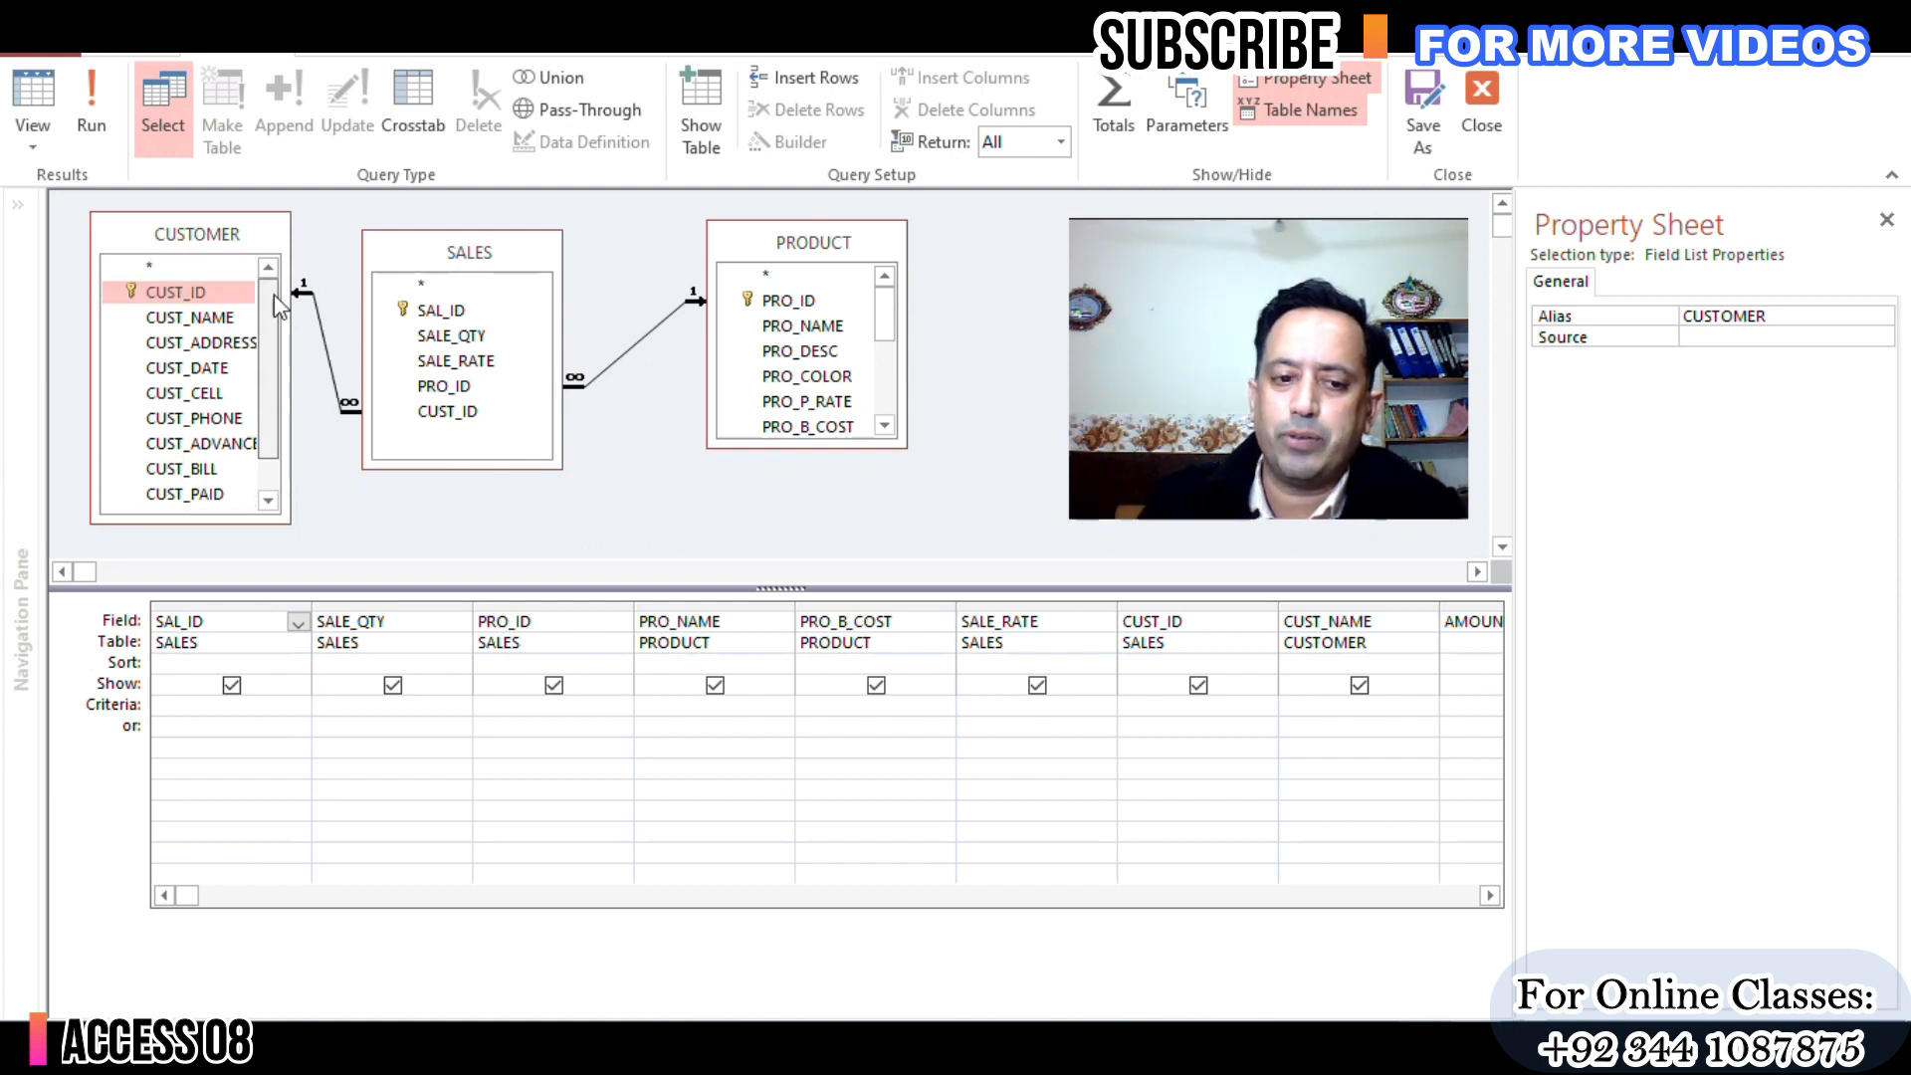
left_click(435, 420)
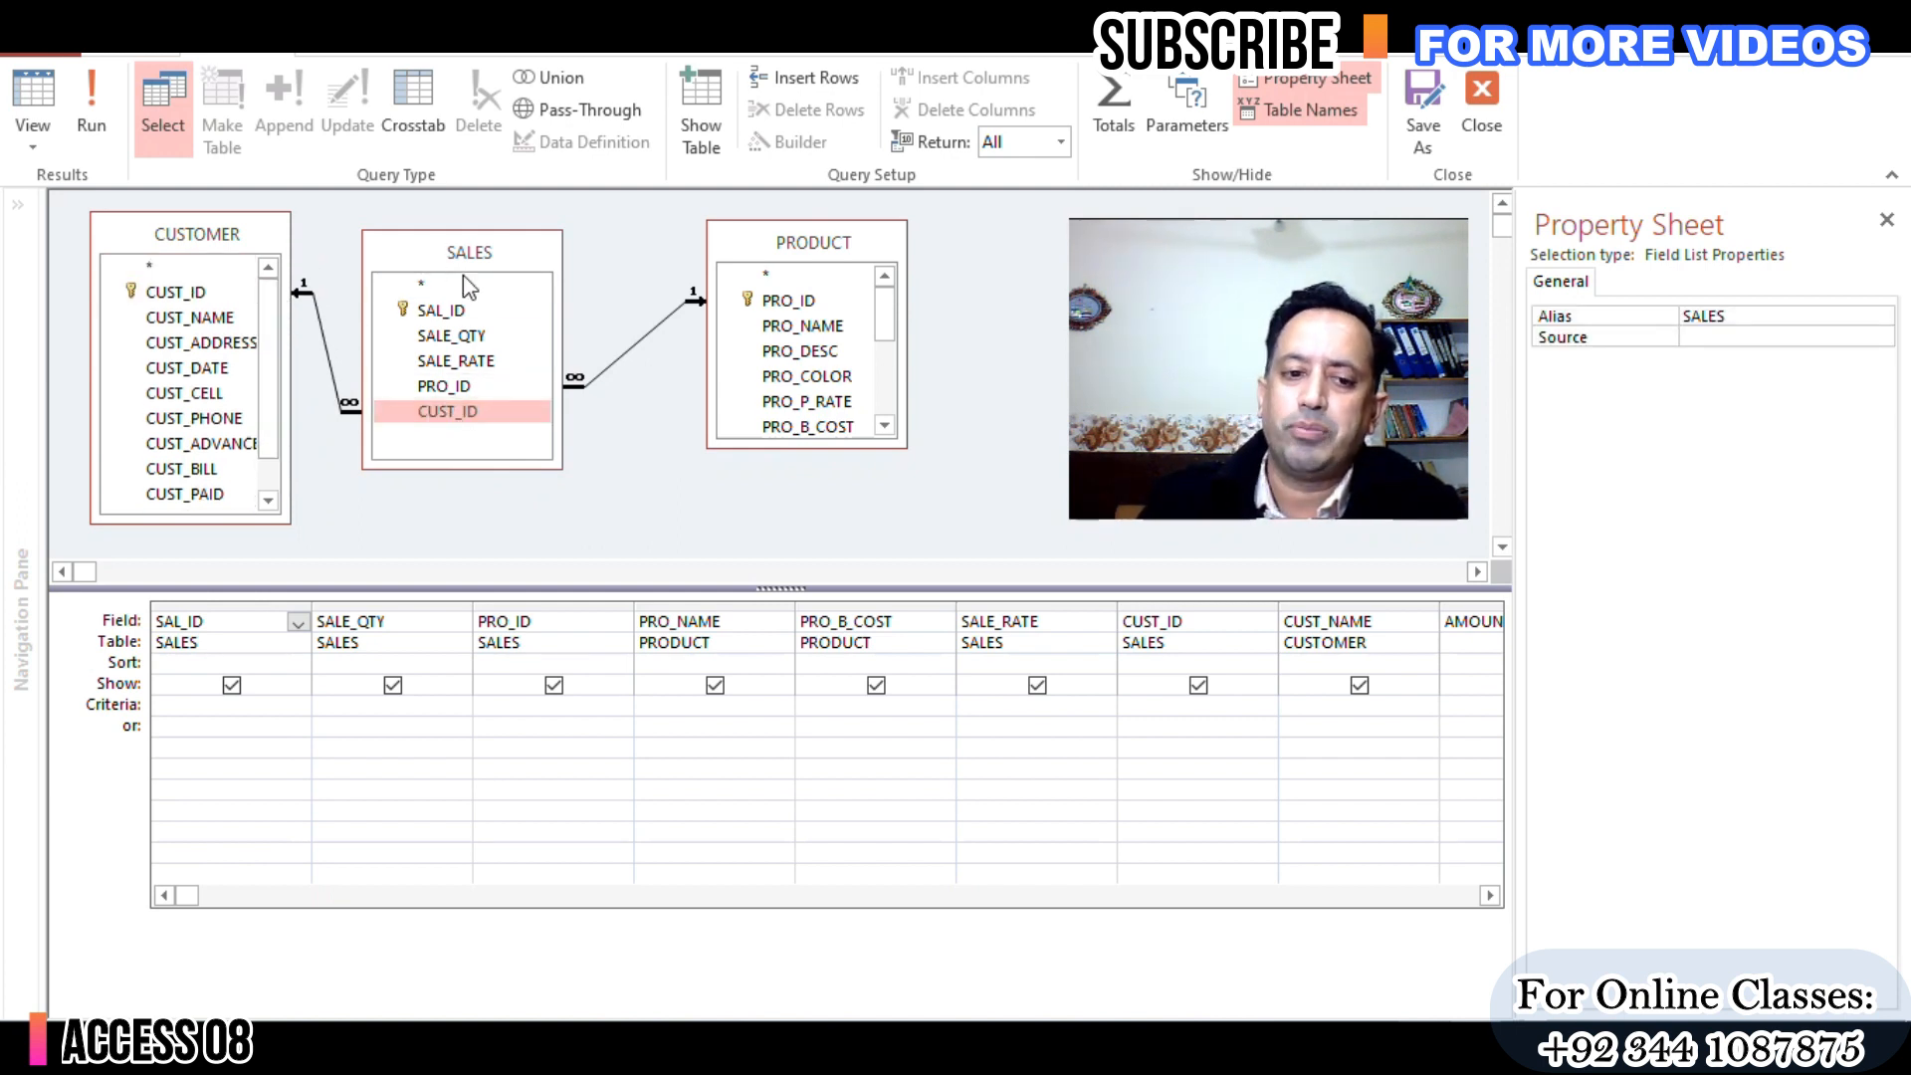
left_click(452, 387)
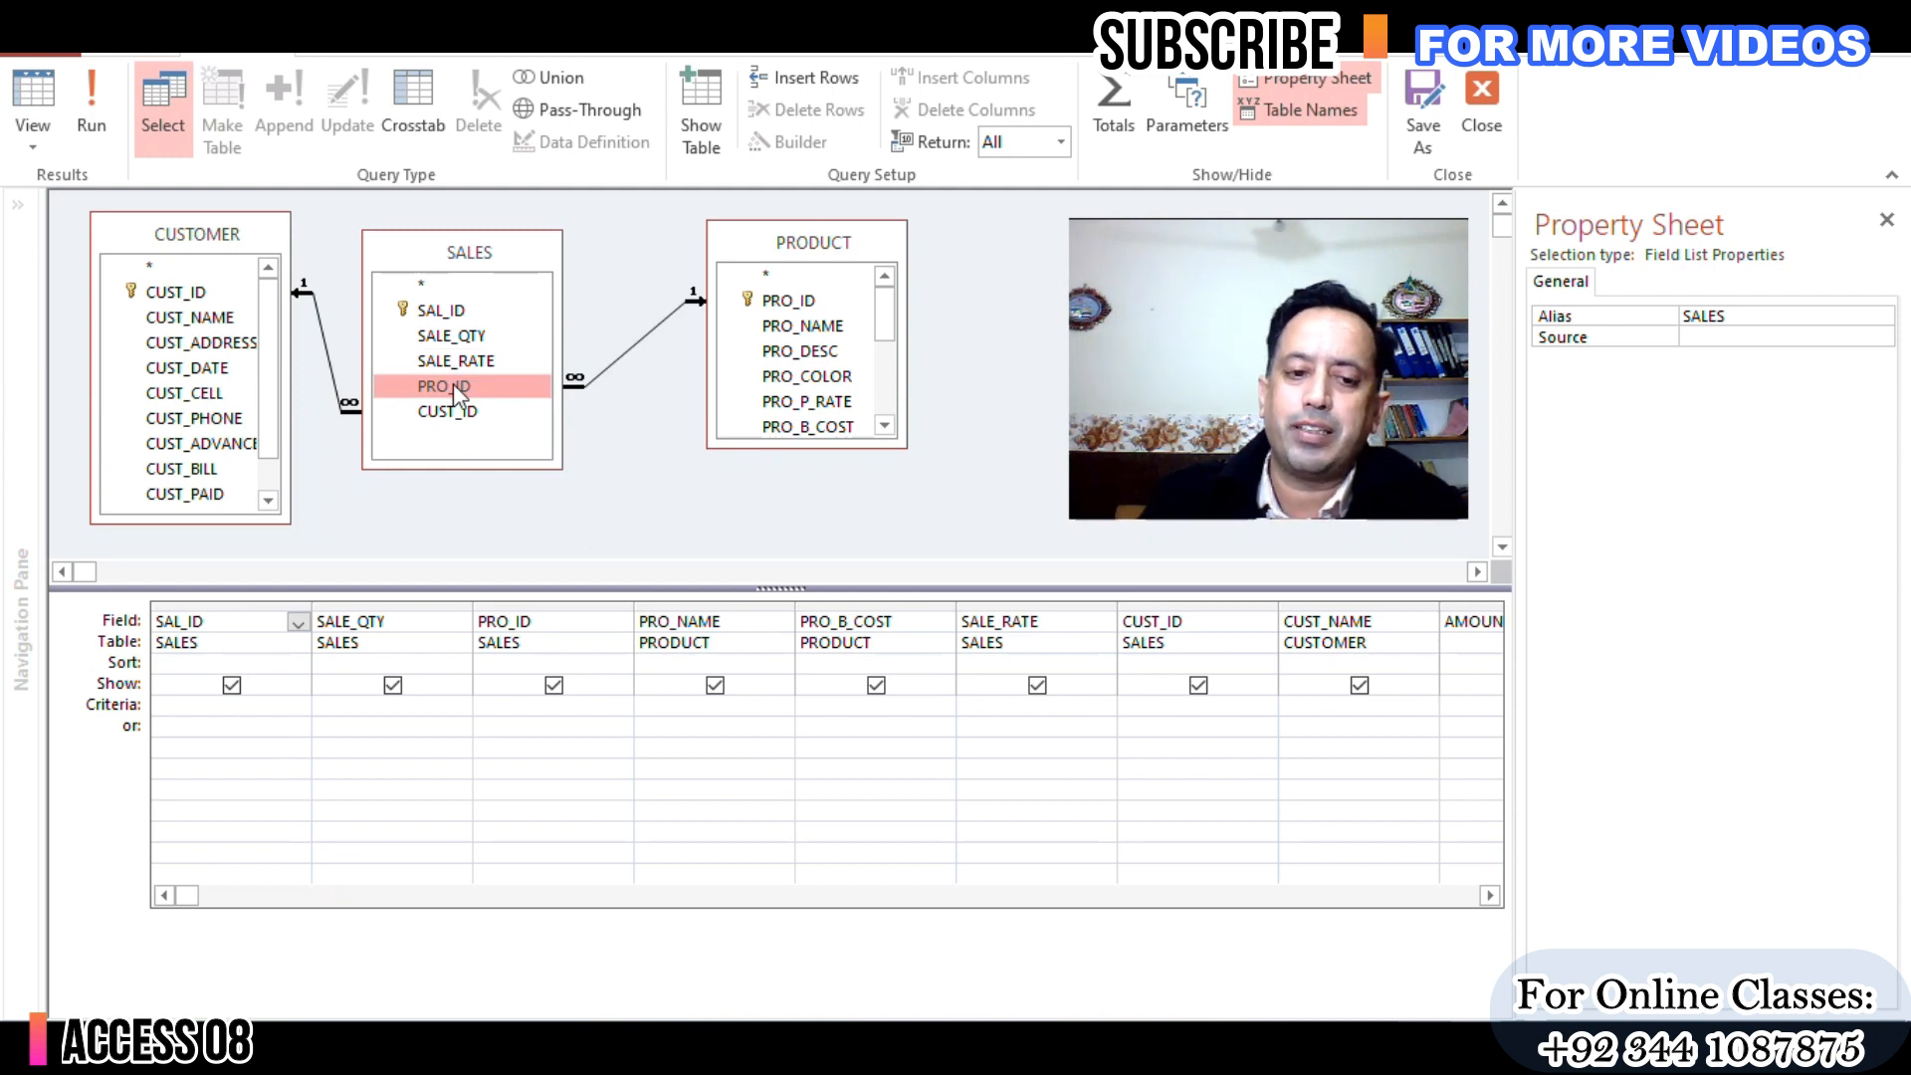
left_click(458, 361)
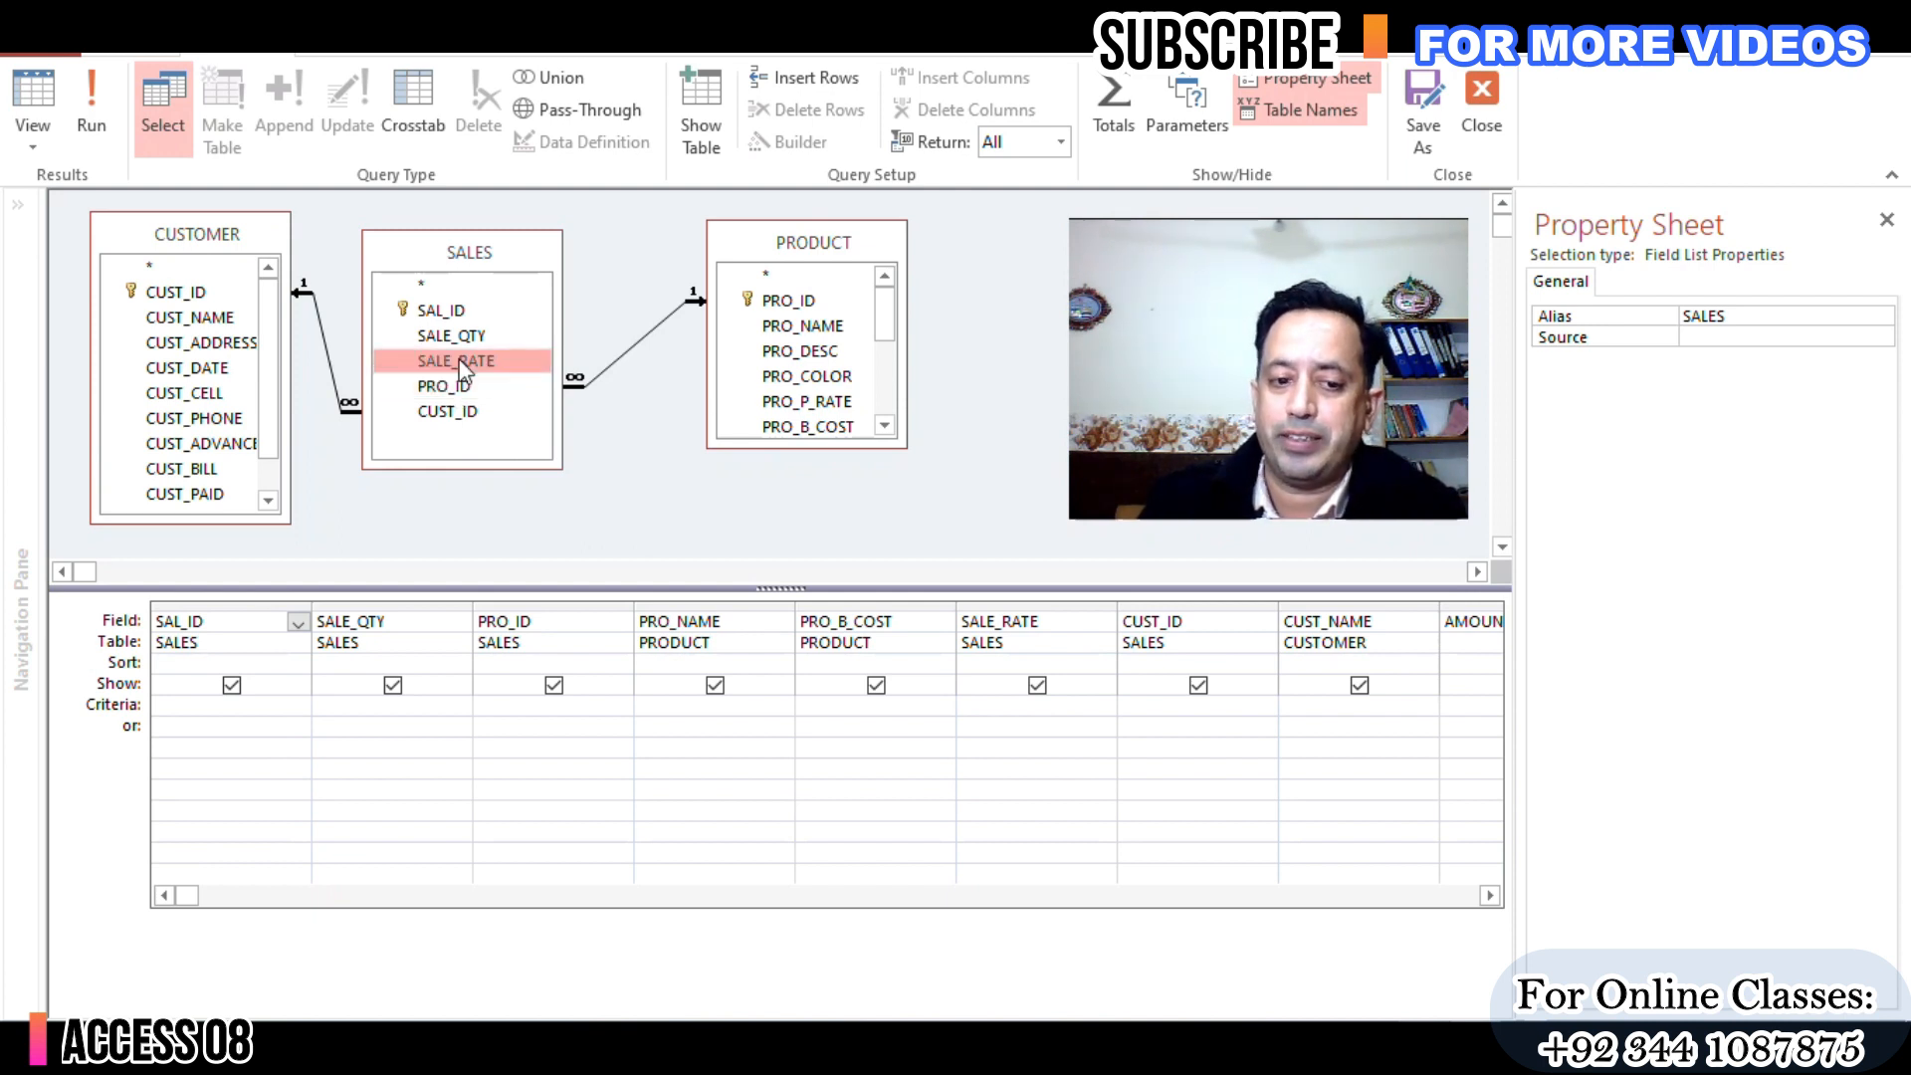
left_click(458, 386)
Step: Lengthen the PRODUCT table in the query diagram and review its PRO_P_RATE and PRO_B_COST fields against PRO_ID in SALES
mouse_move(887, 312)
left_mouse_down()
mouse_move(888, 338)
mouse_move(887, 306)
left_mouse_up()
left_click_drag(820, 448, 816, 506)
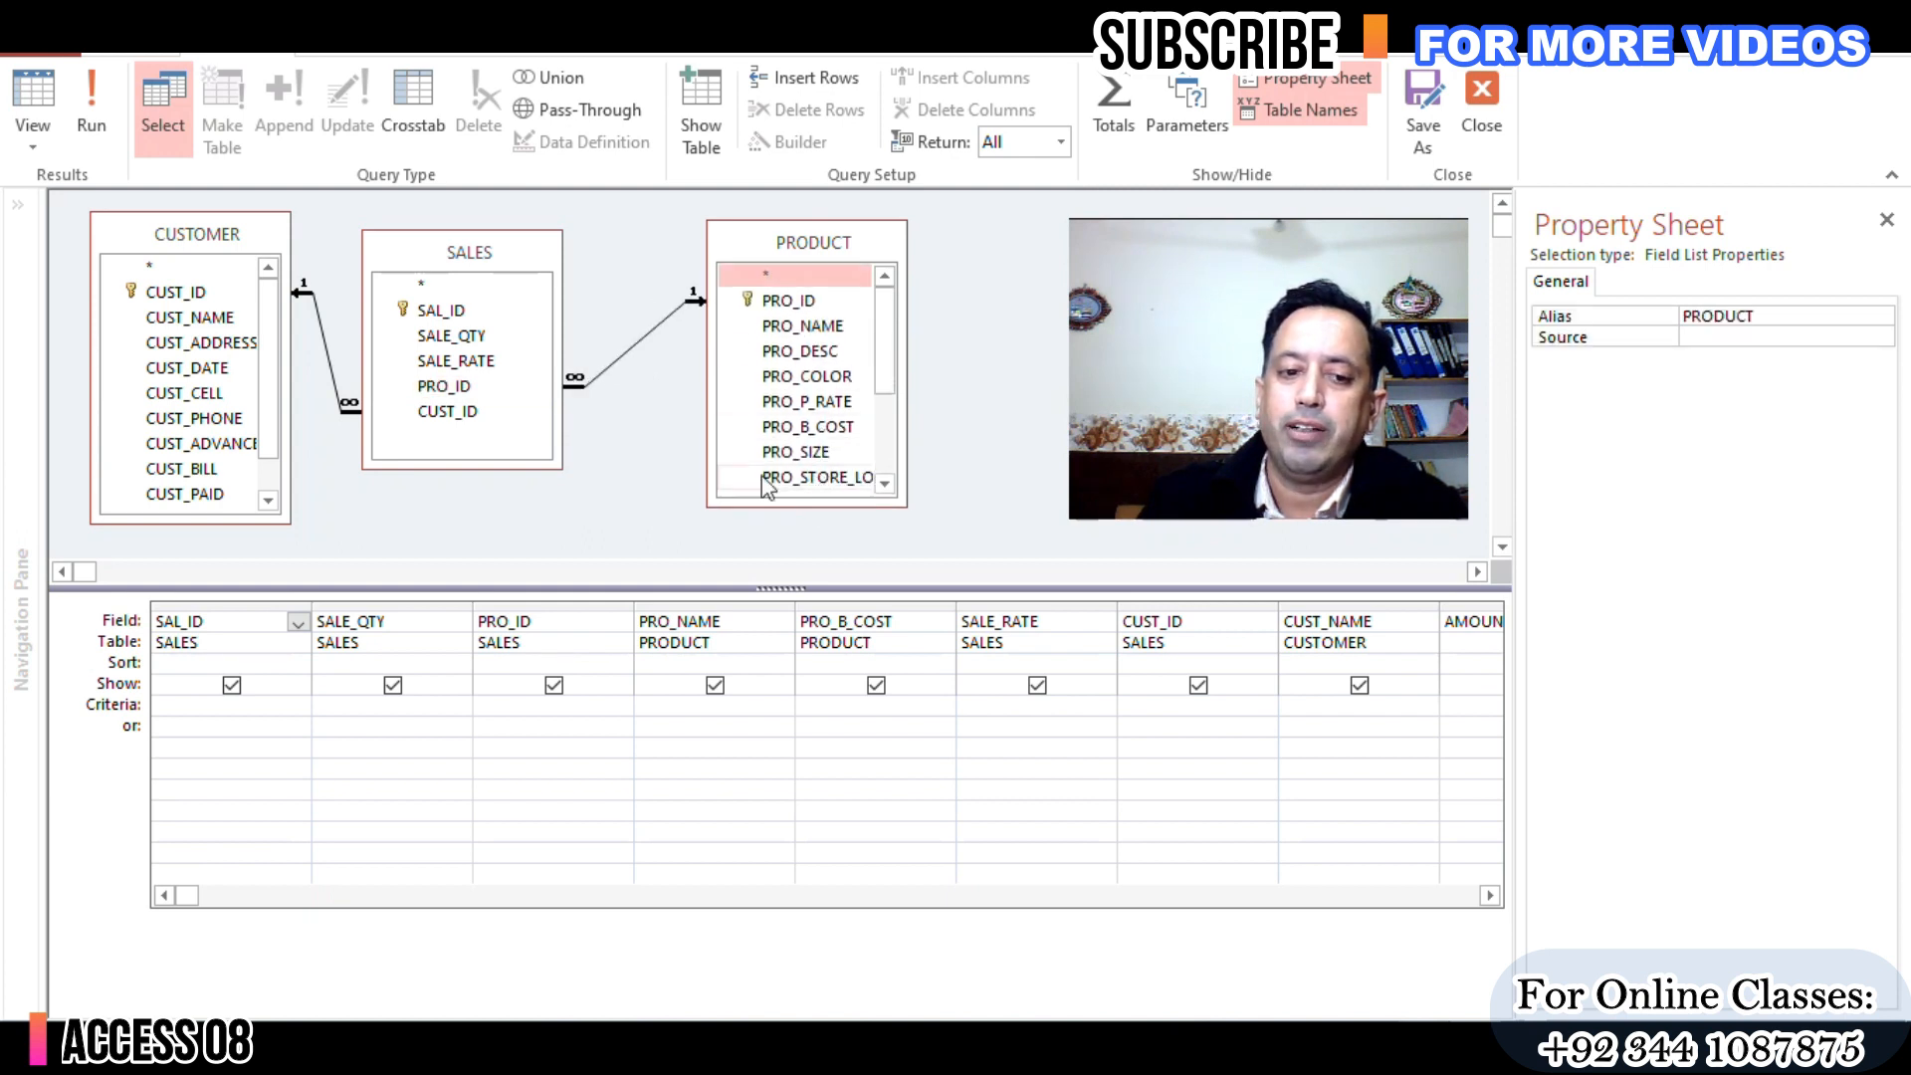
left_click(441, 388)
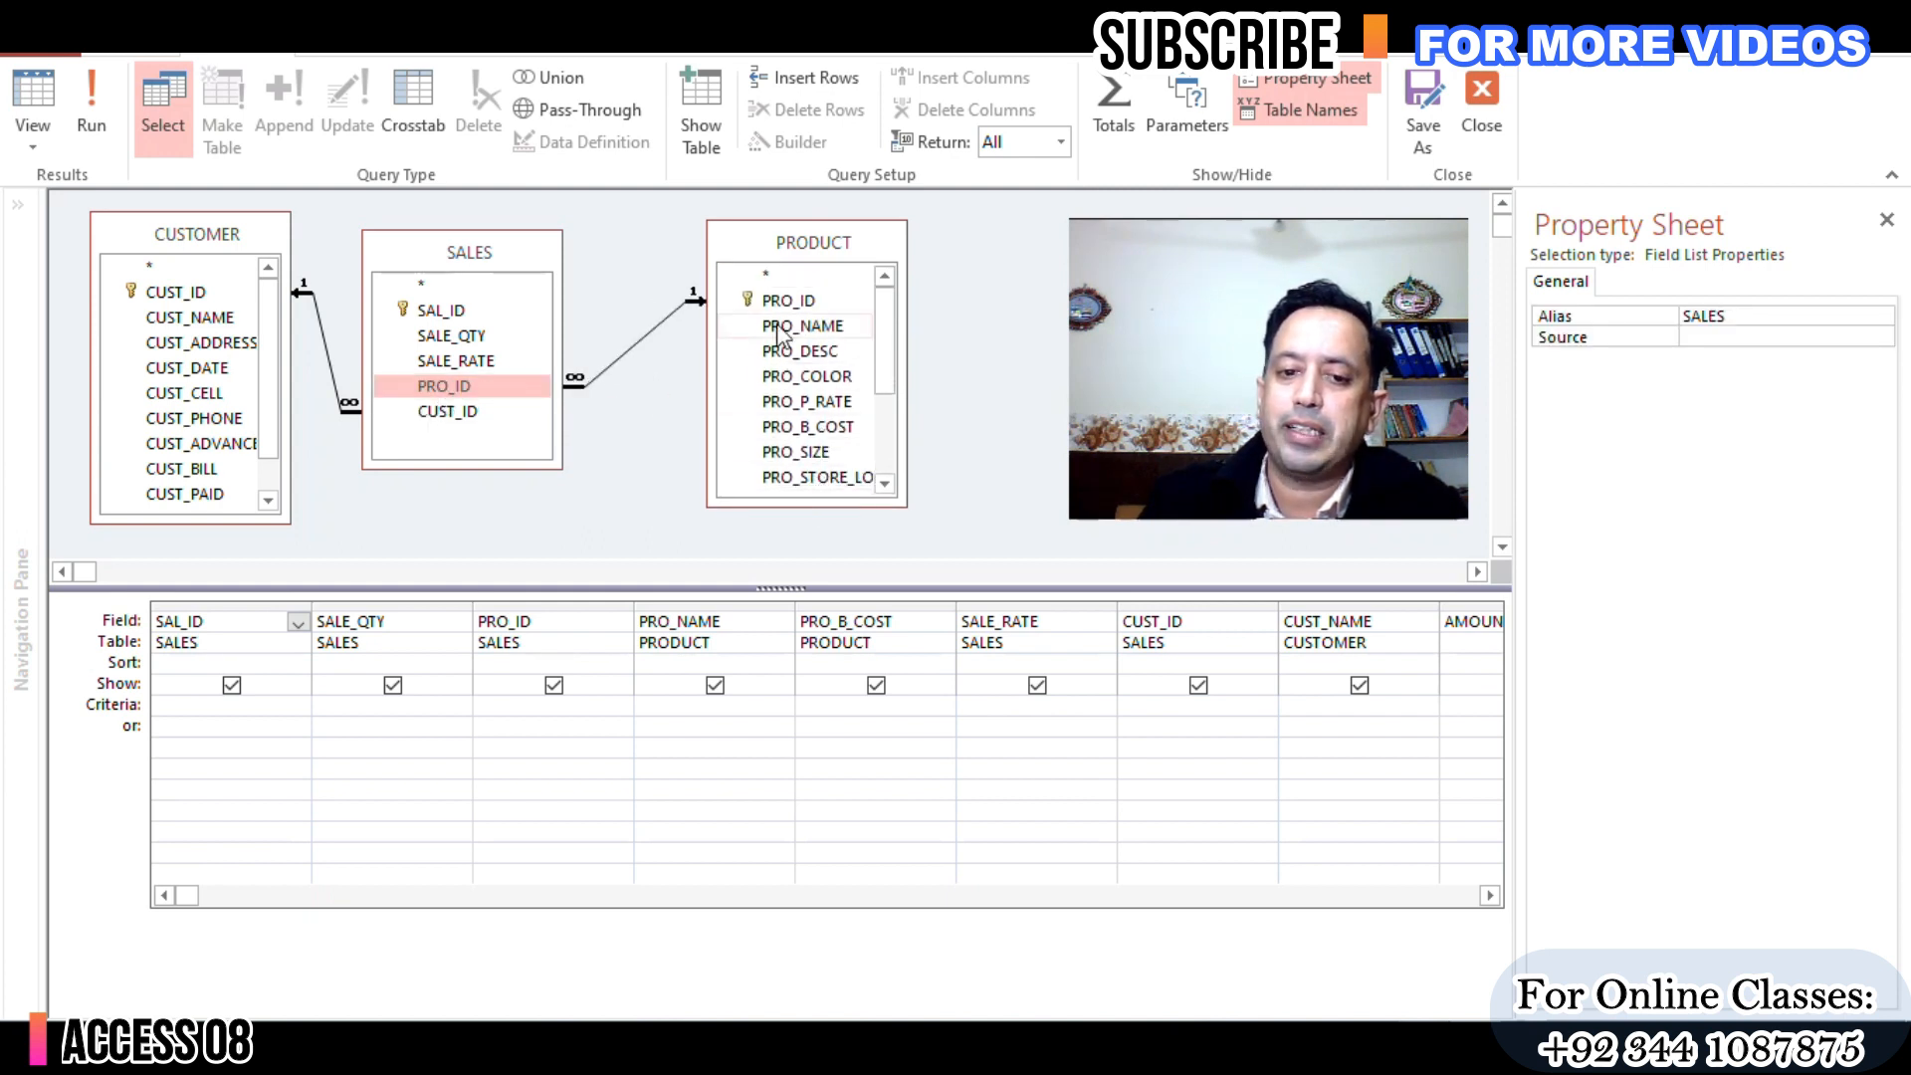
left_click(819, 407)
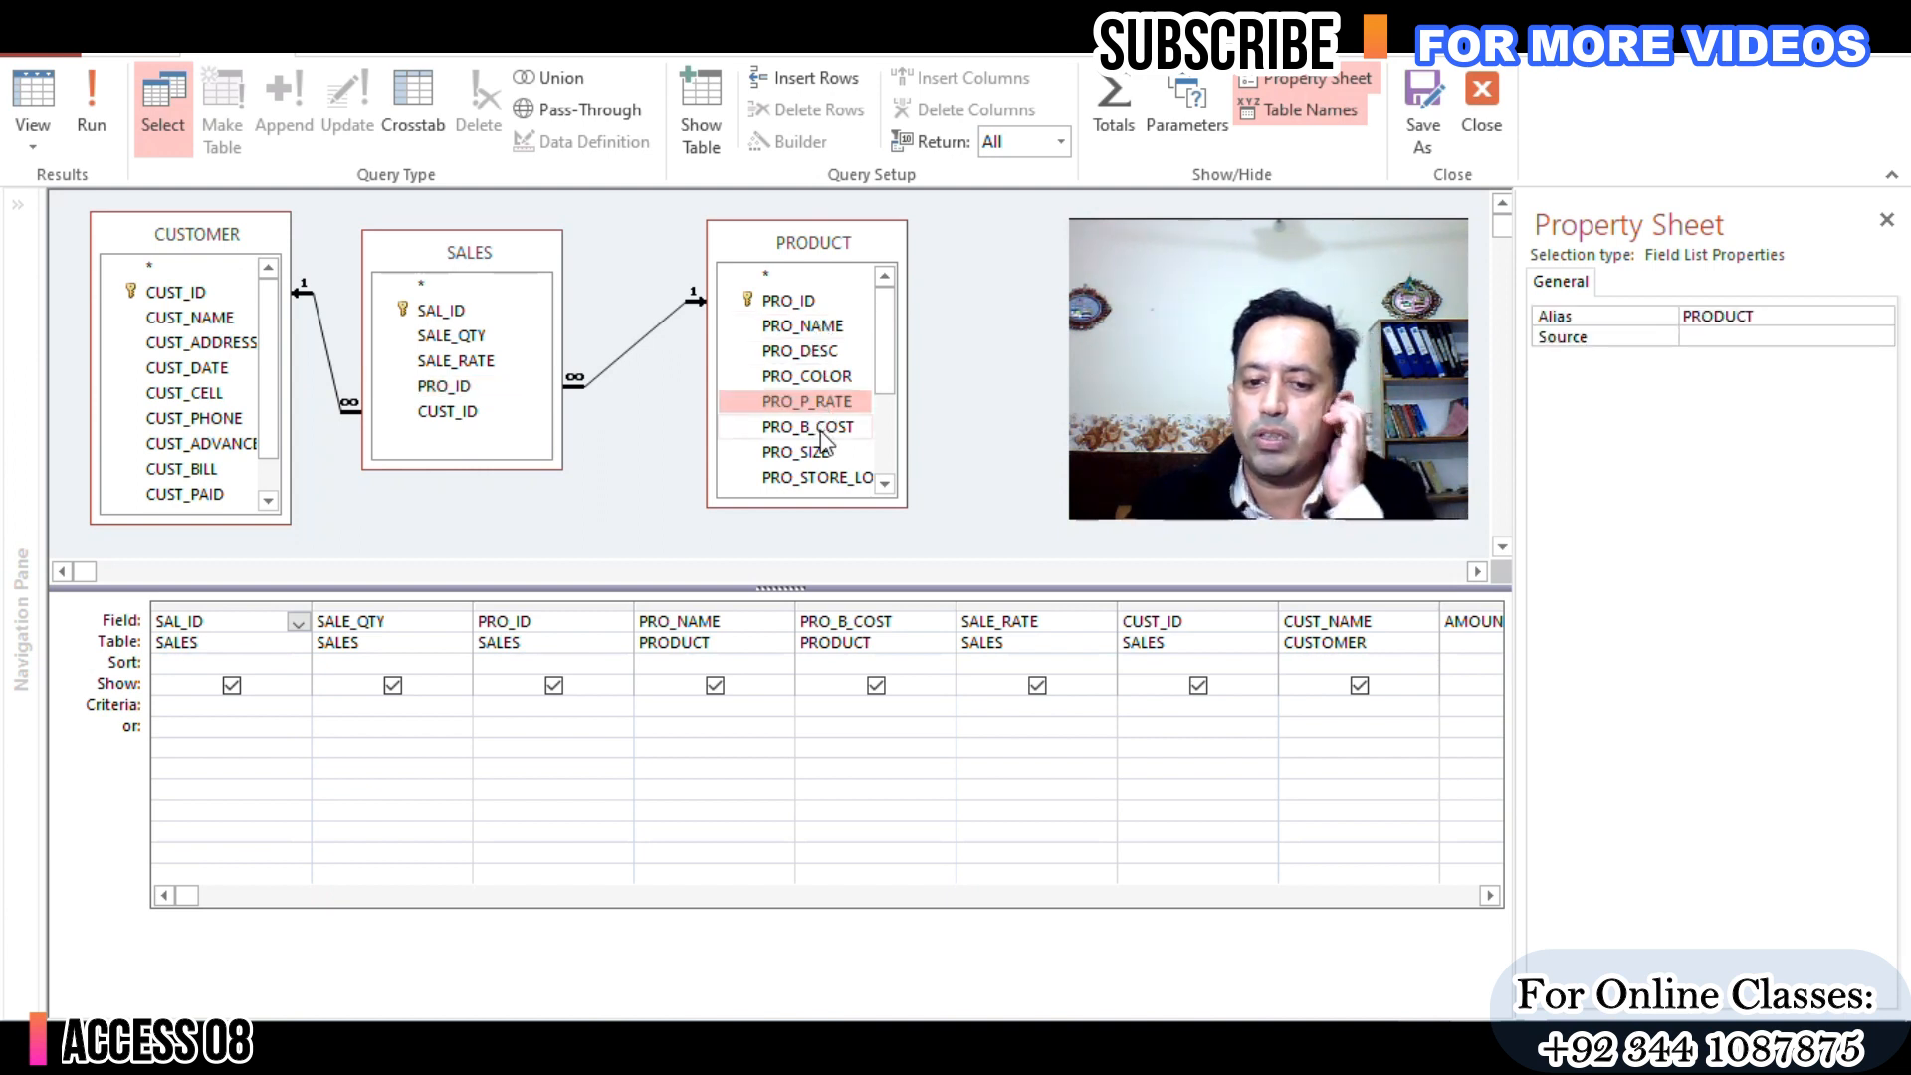
left_click(812, 428)
left_click(810, 402)
left_click(802, 428)
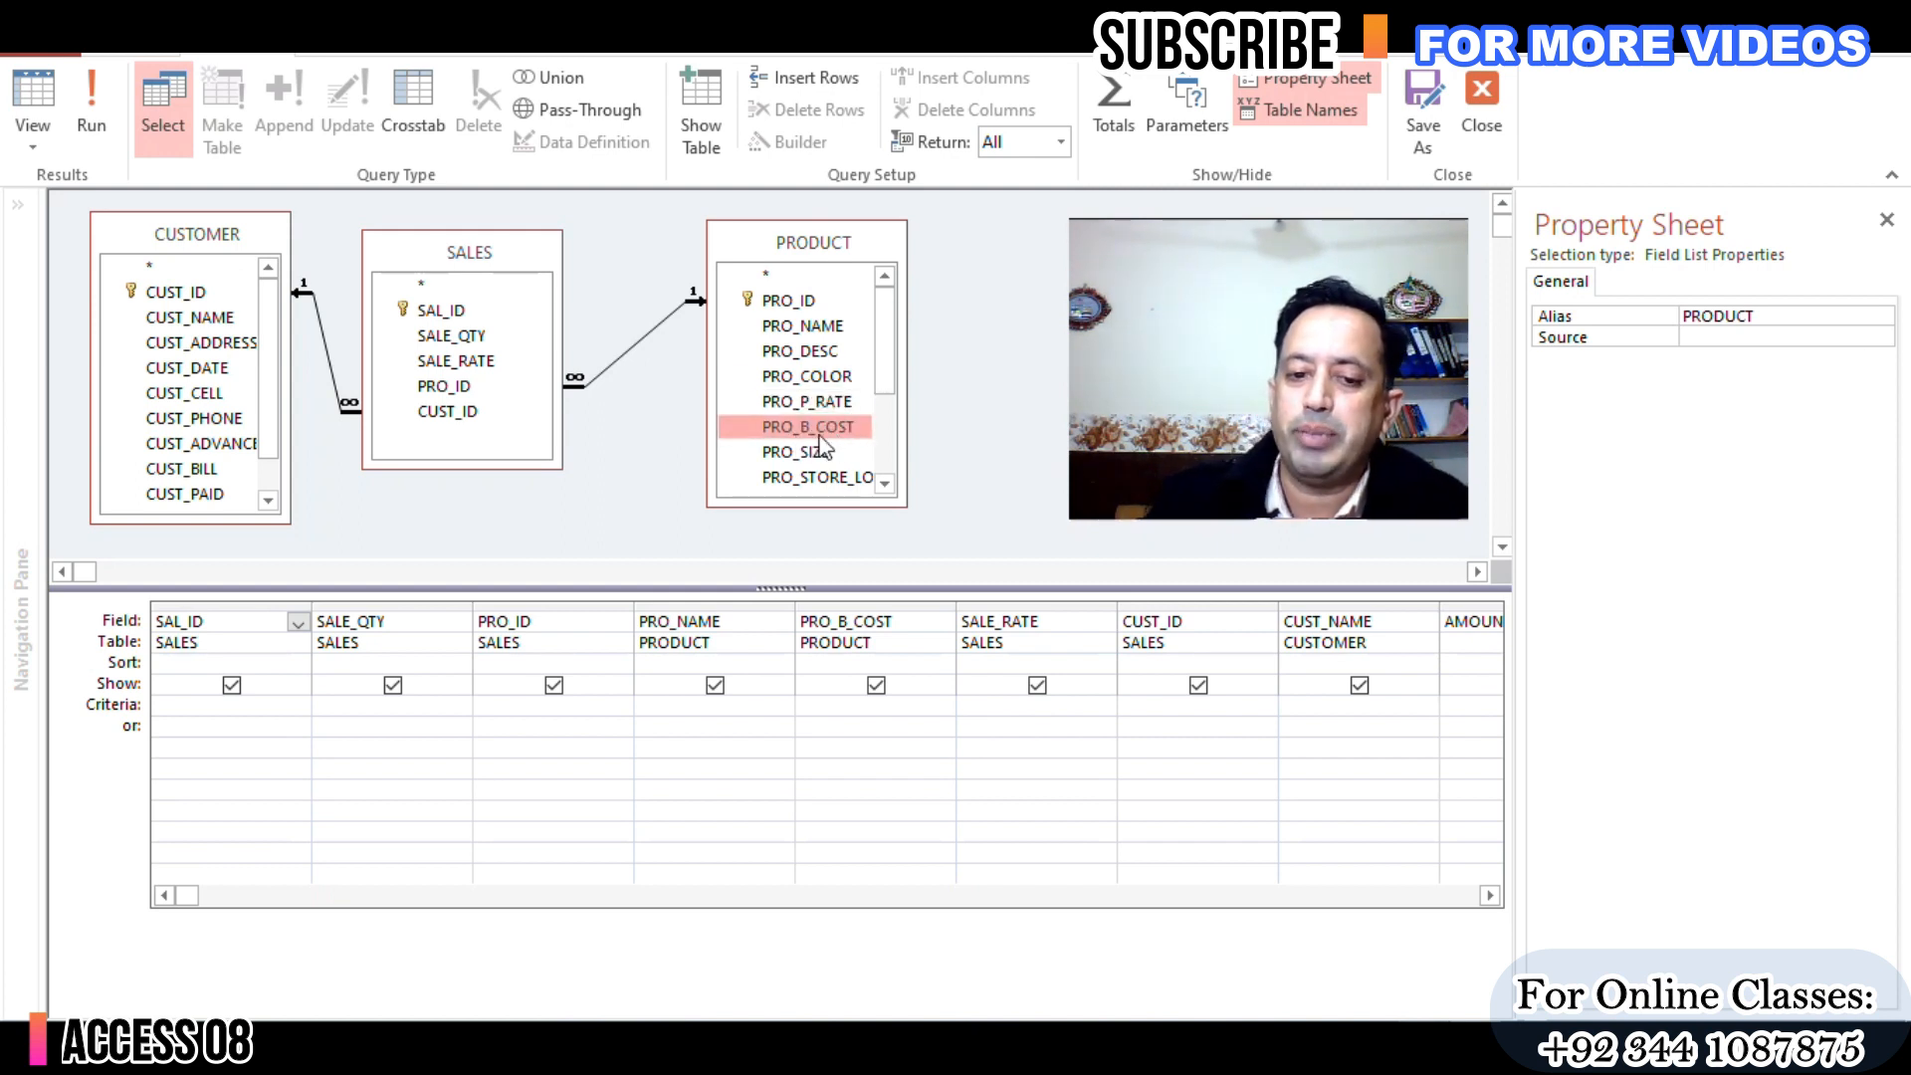
scroll(888, 344, "down", 1)
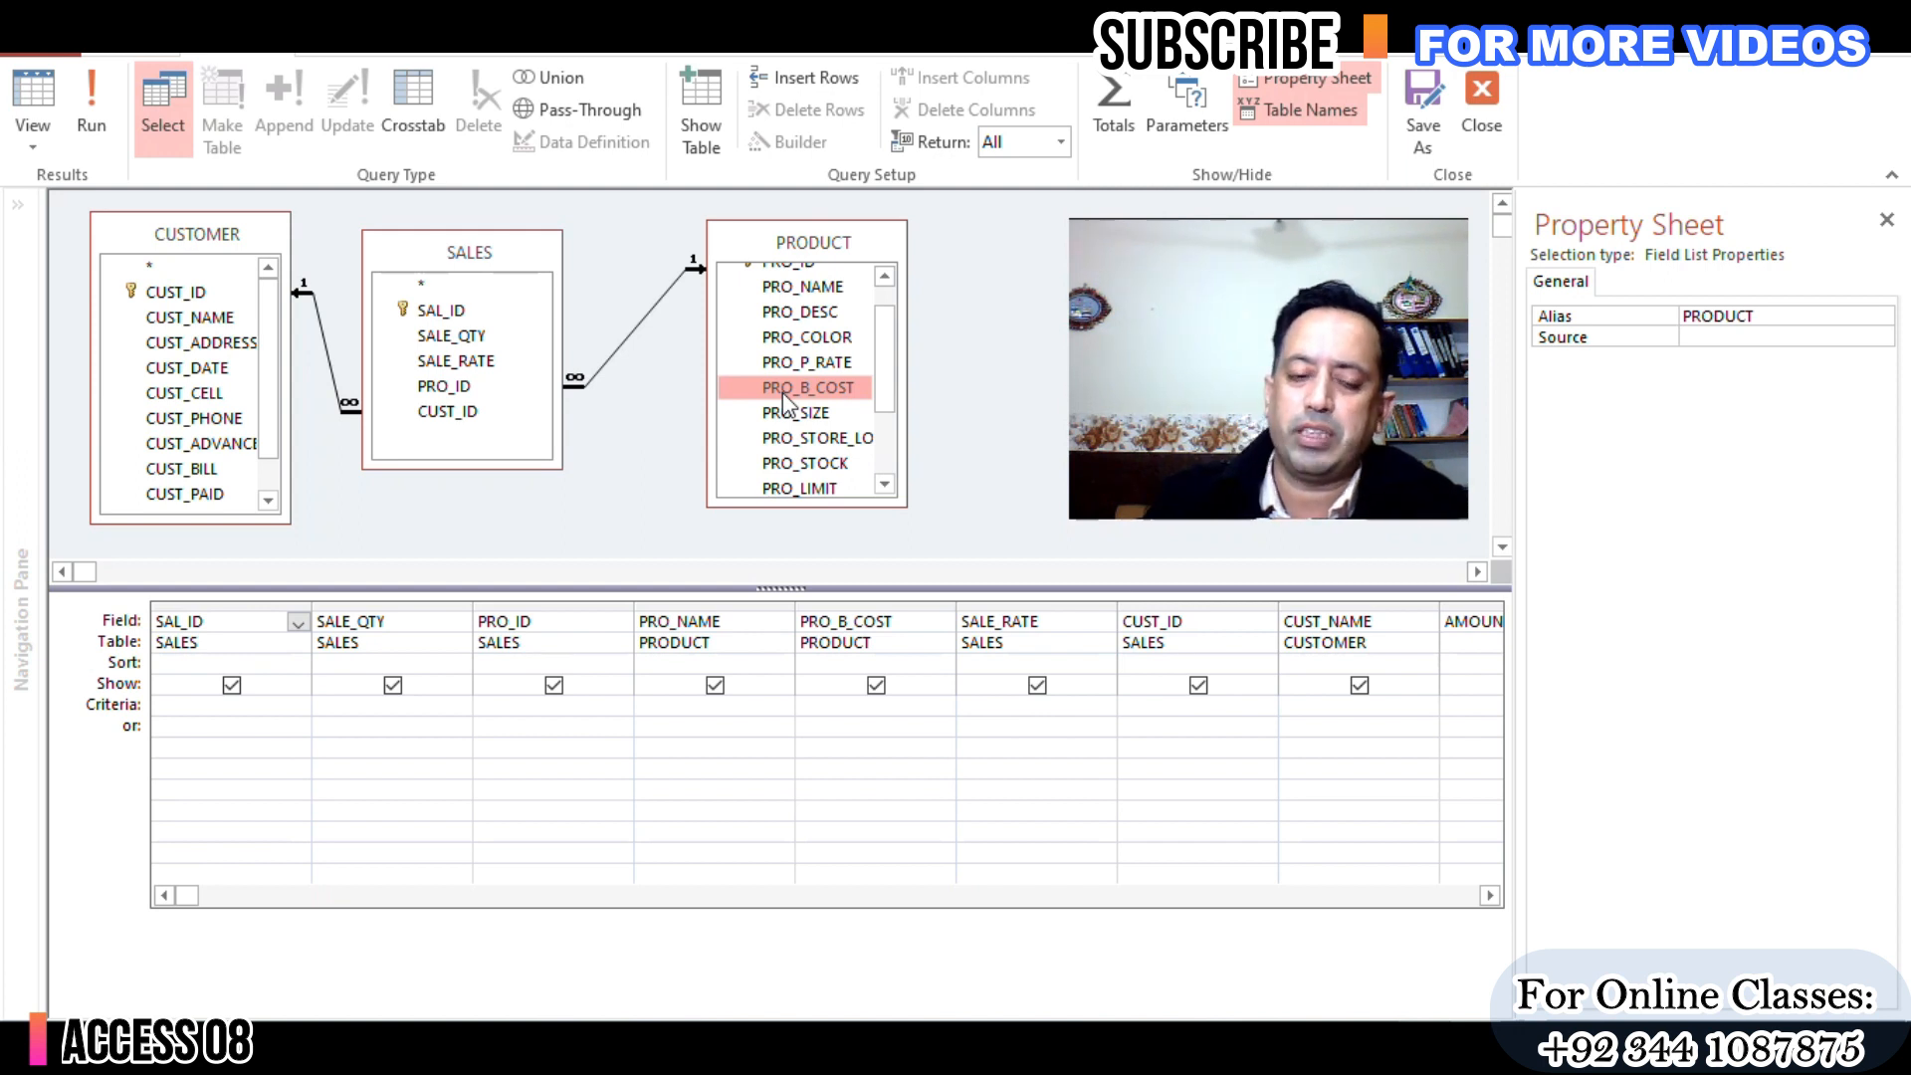
Step: Compare the SALE_RATE field in SALES with the PRO_B_COST field in PRODUCT
left_click(456, 364)
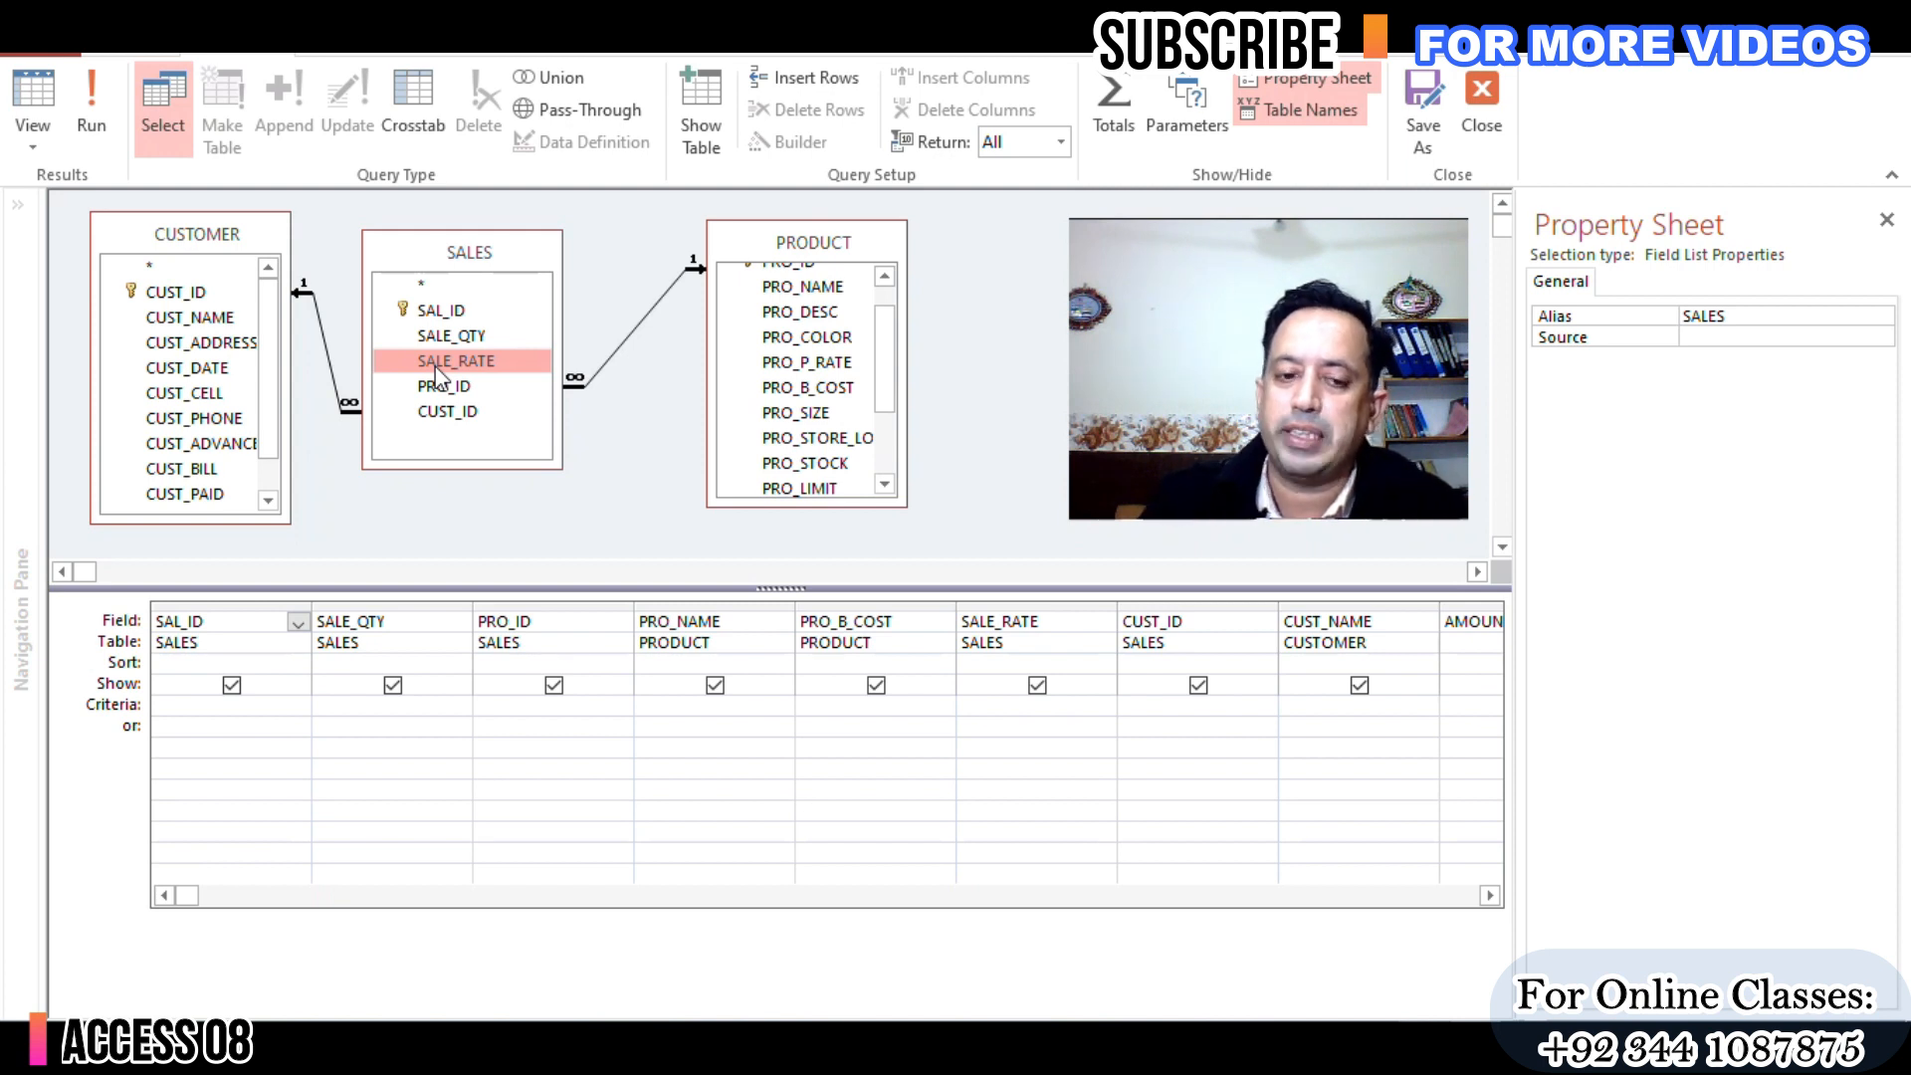
left_click(807, 390)
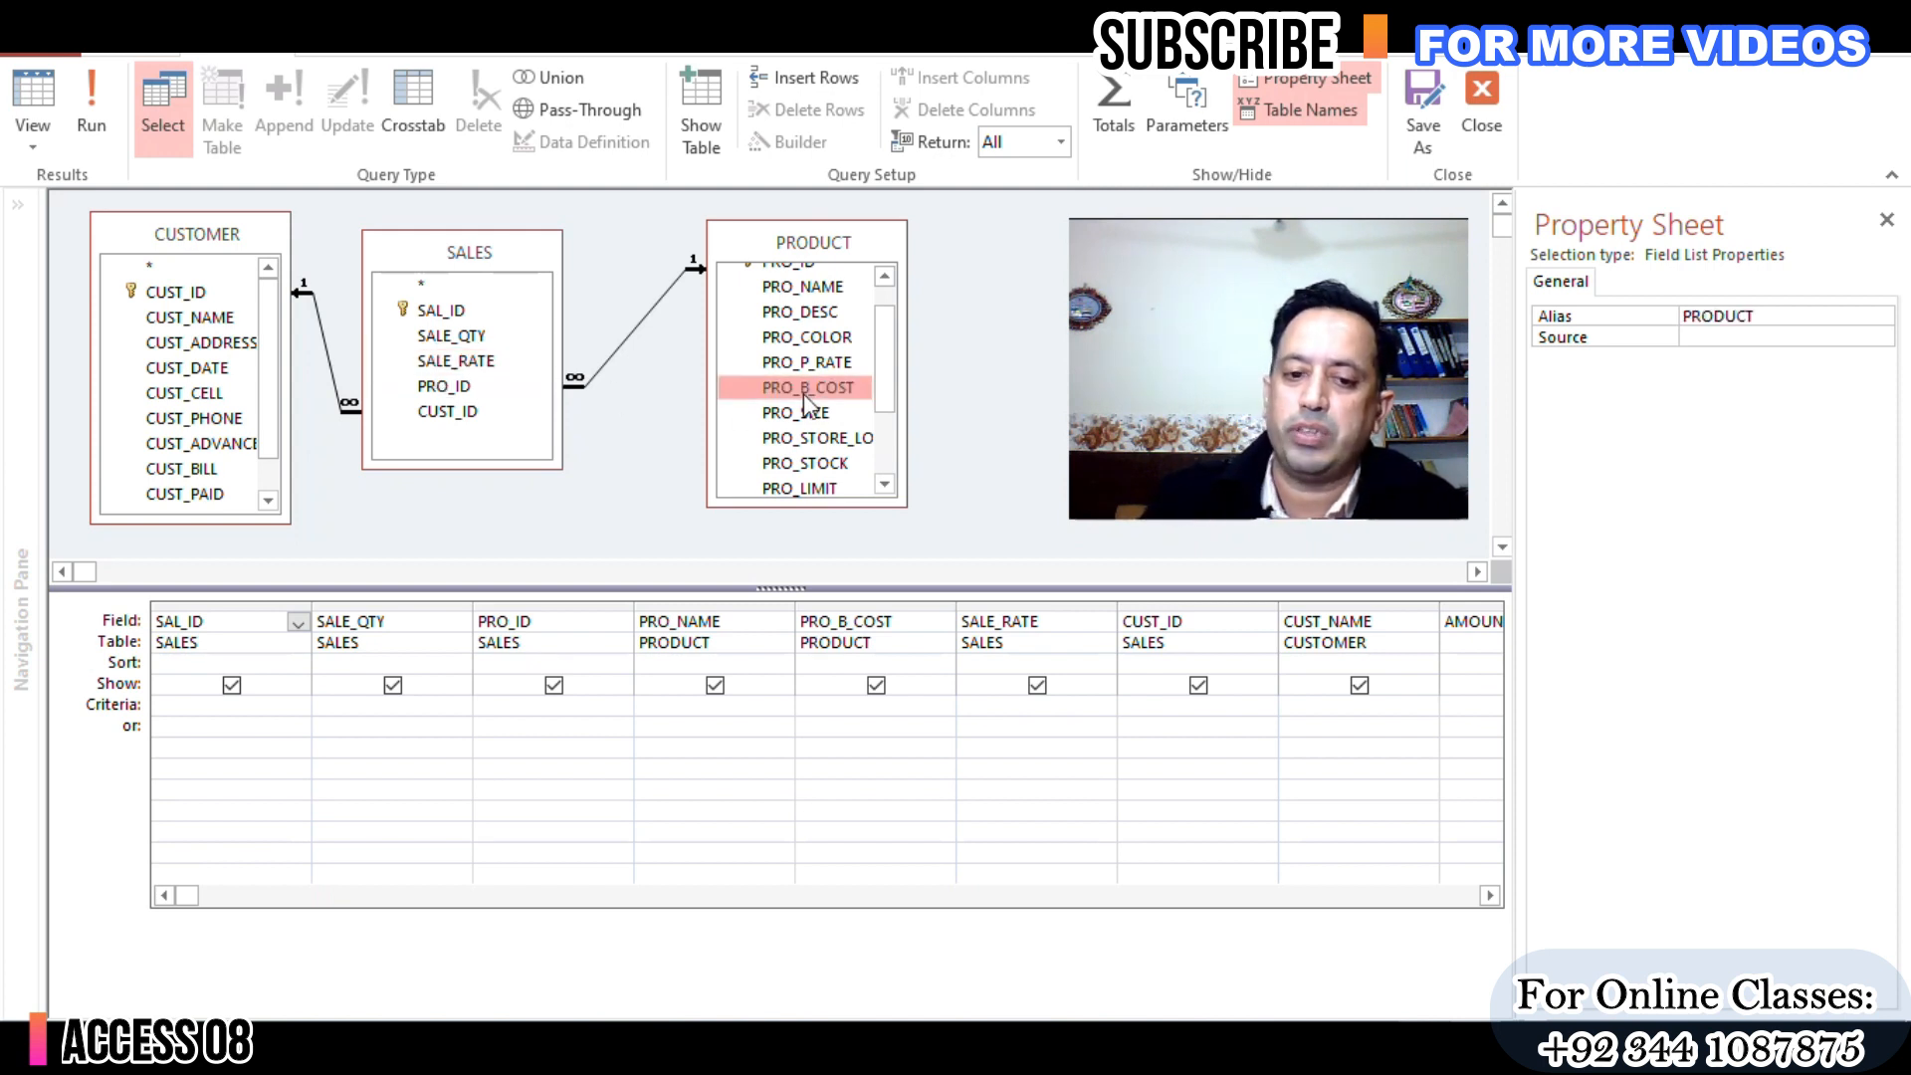
left_click(445, 363)
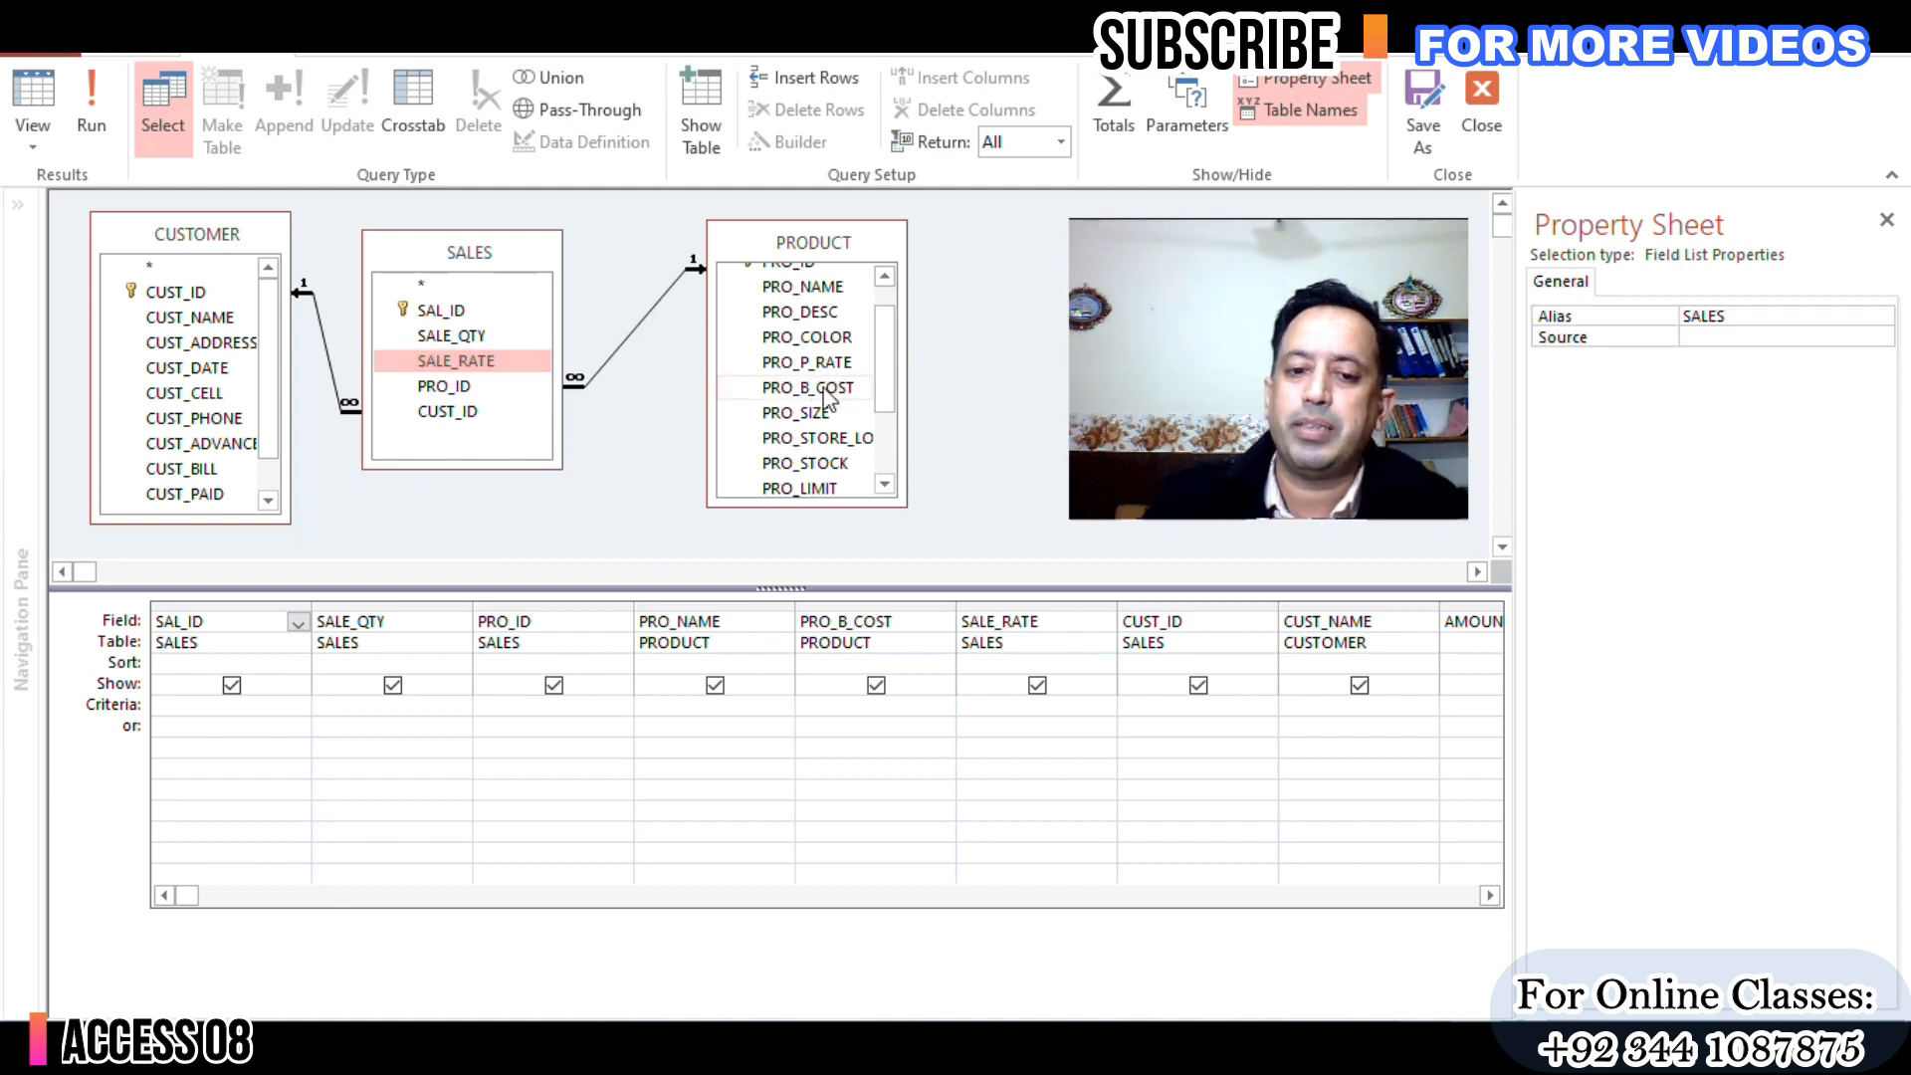
left_click(836, 389)
left_click(470, 364)
left_click(786, 390)
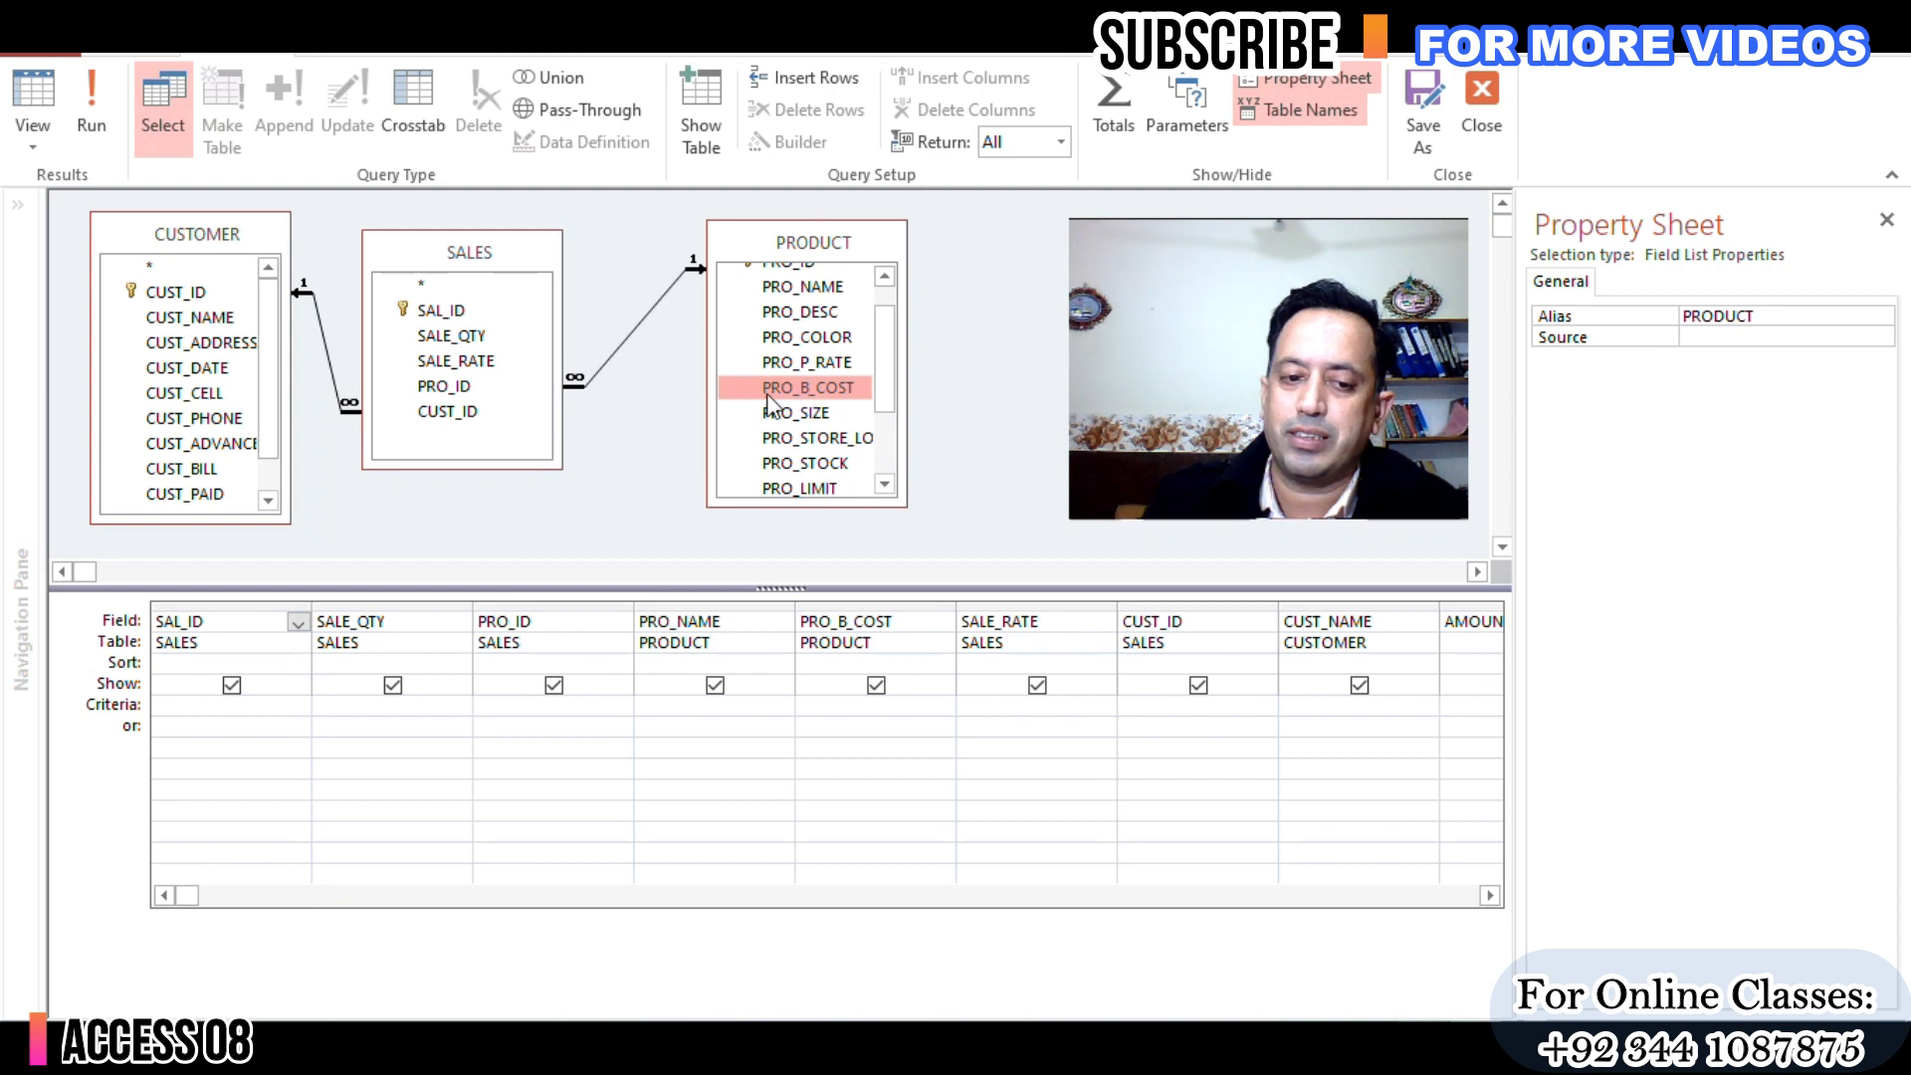
left_click(455, 373)
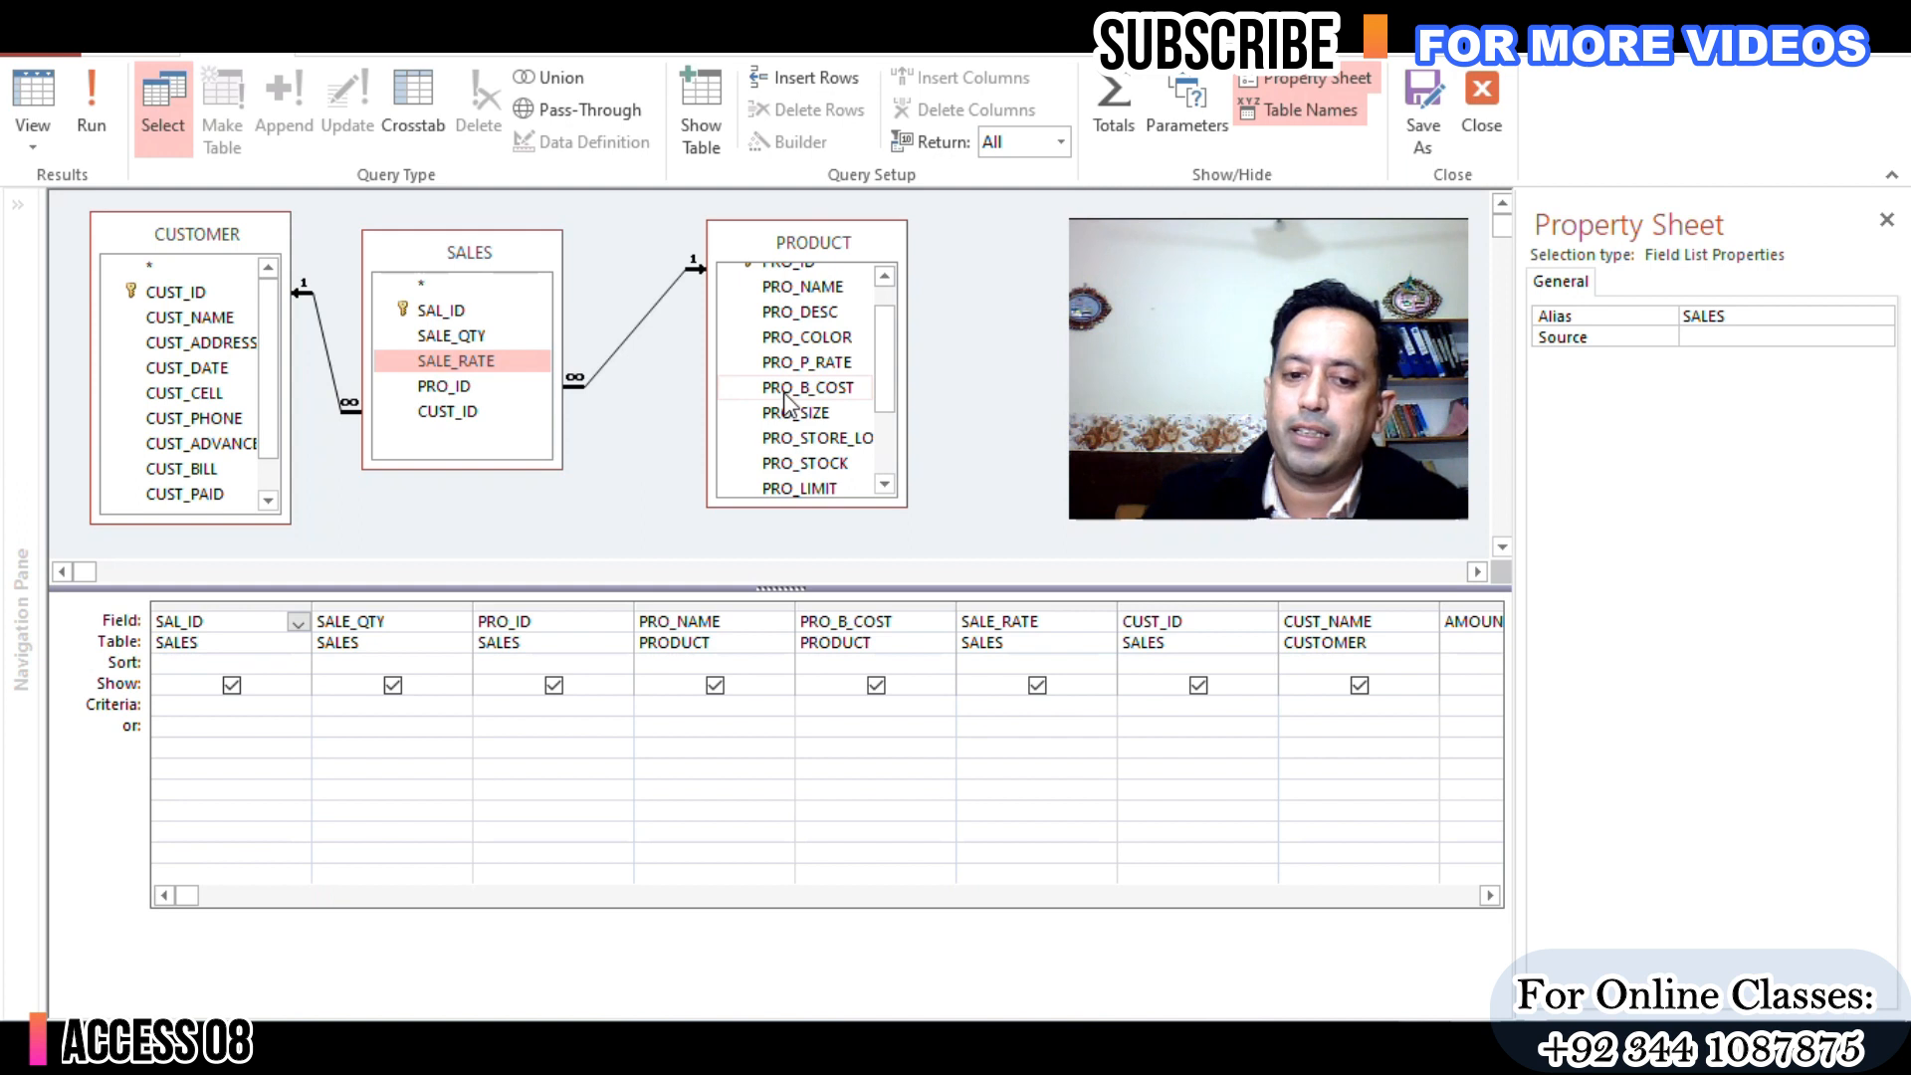
left_click(784, 392)
left_click(418, 360)
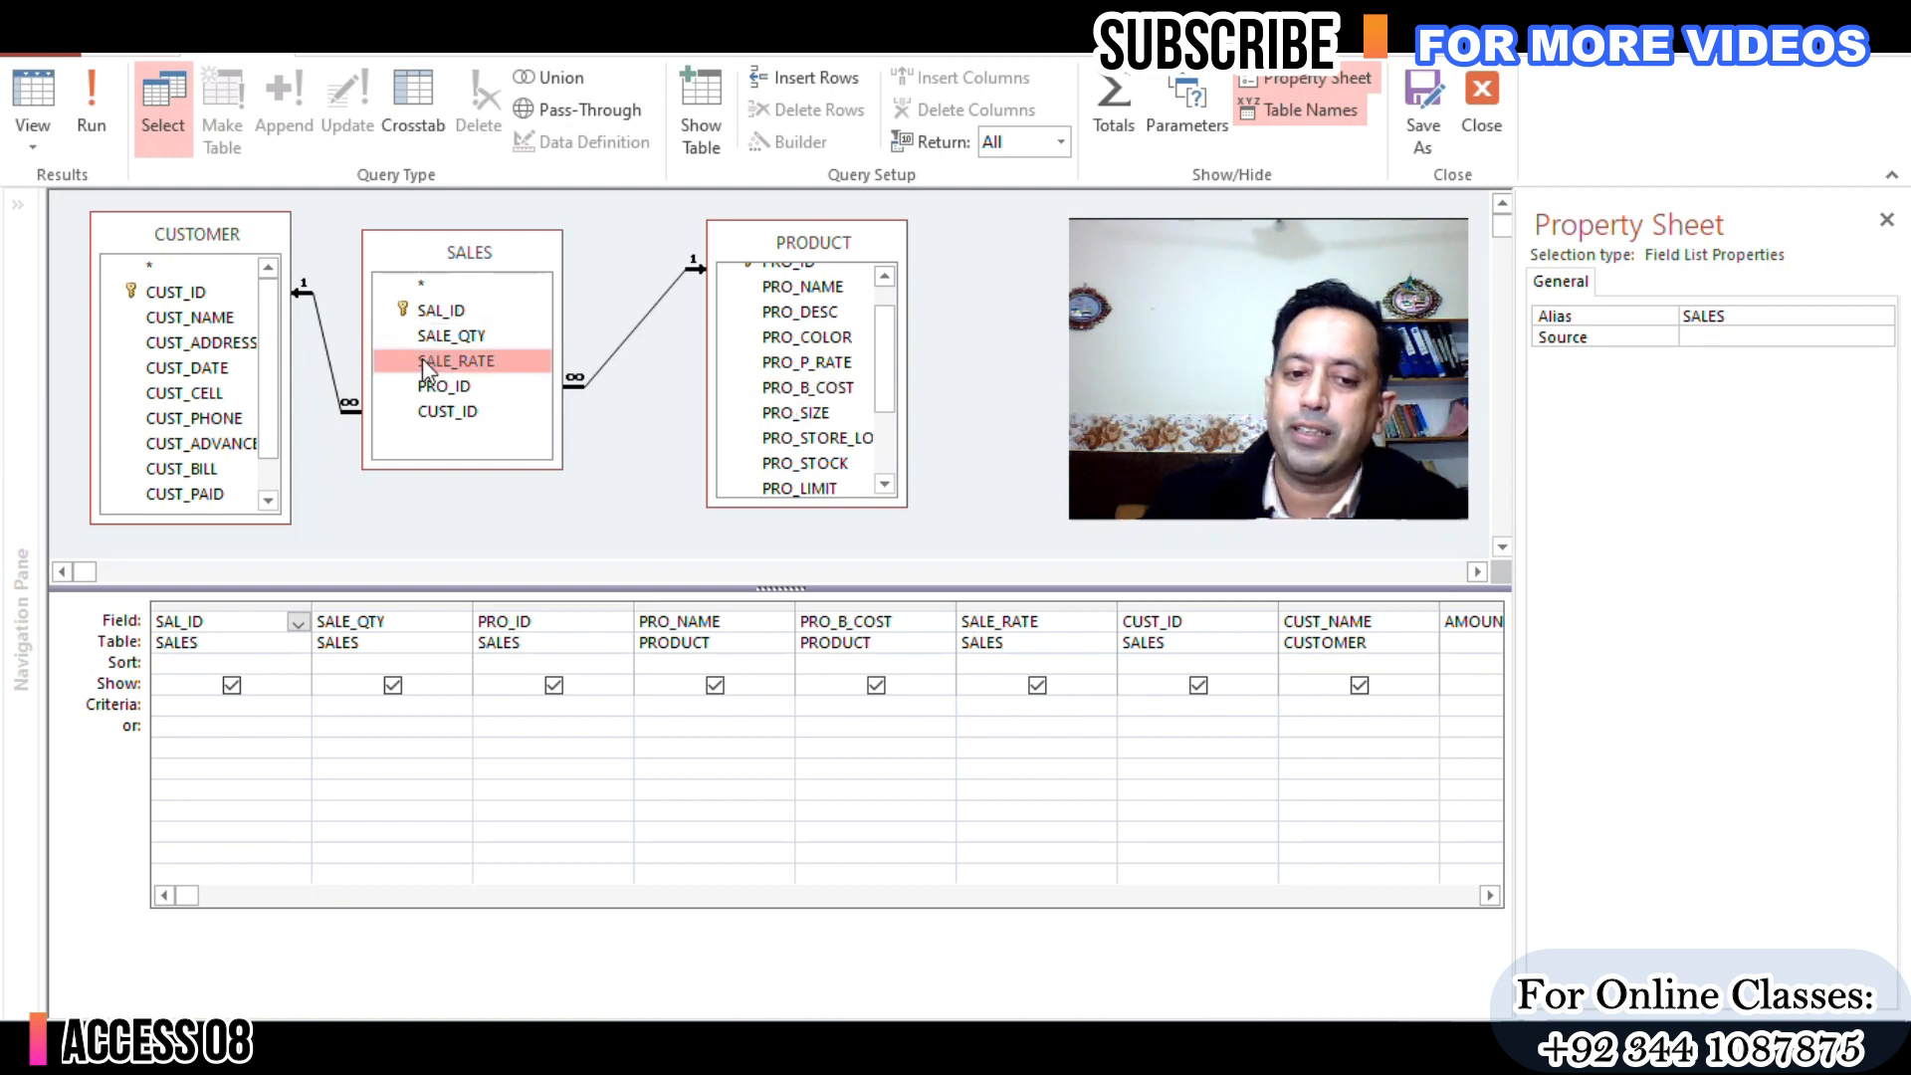
left_click(791, 390)
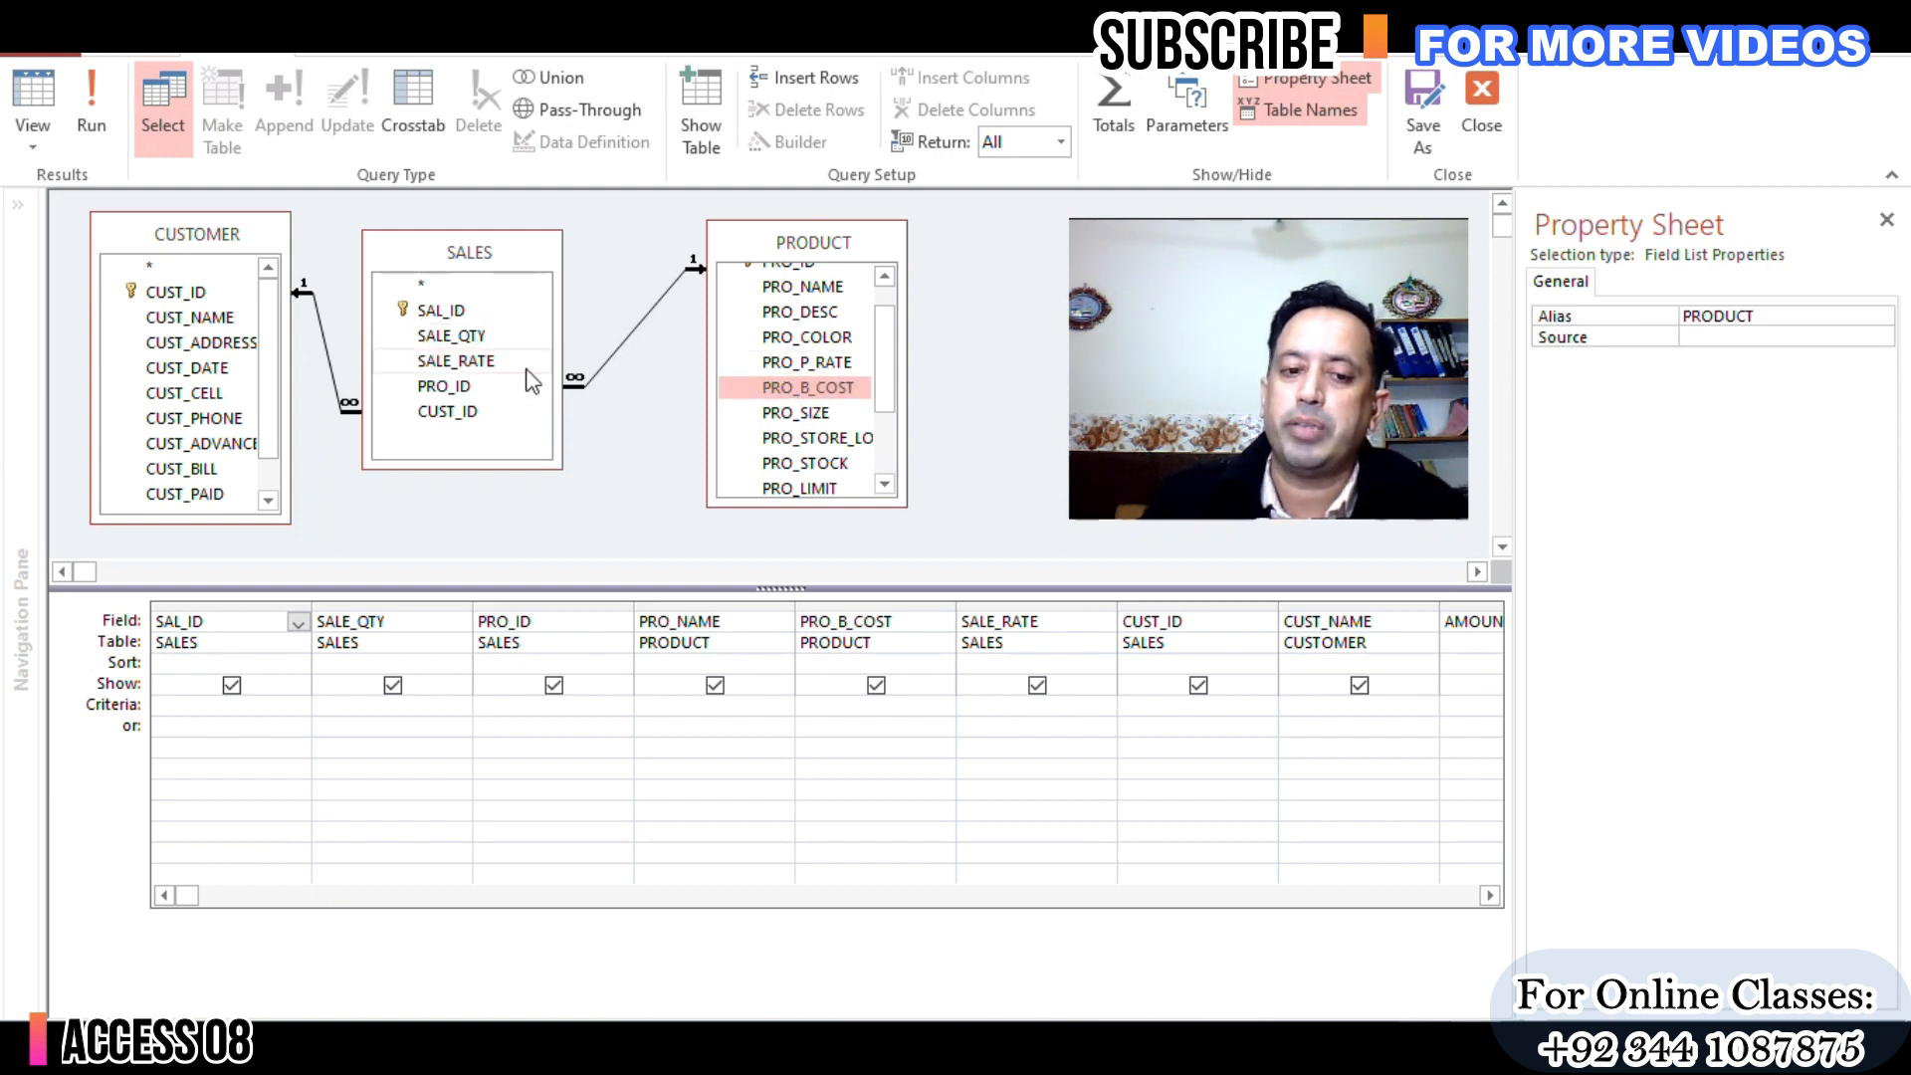
left_click(438, 365)
key("Up")
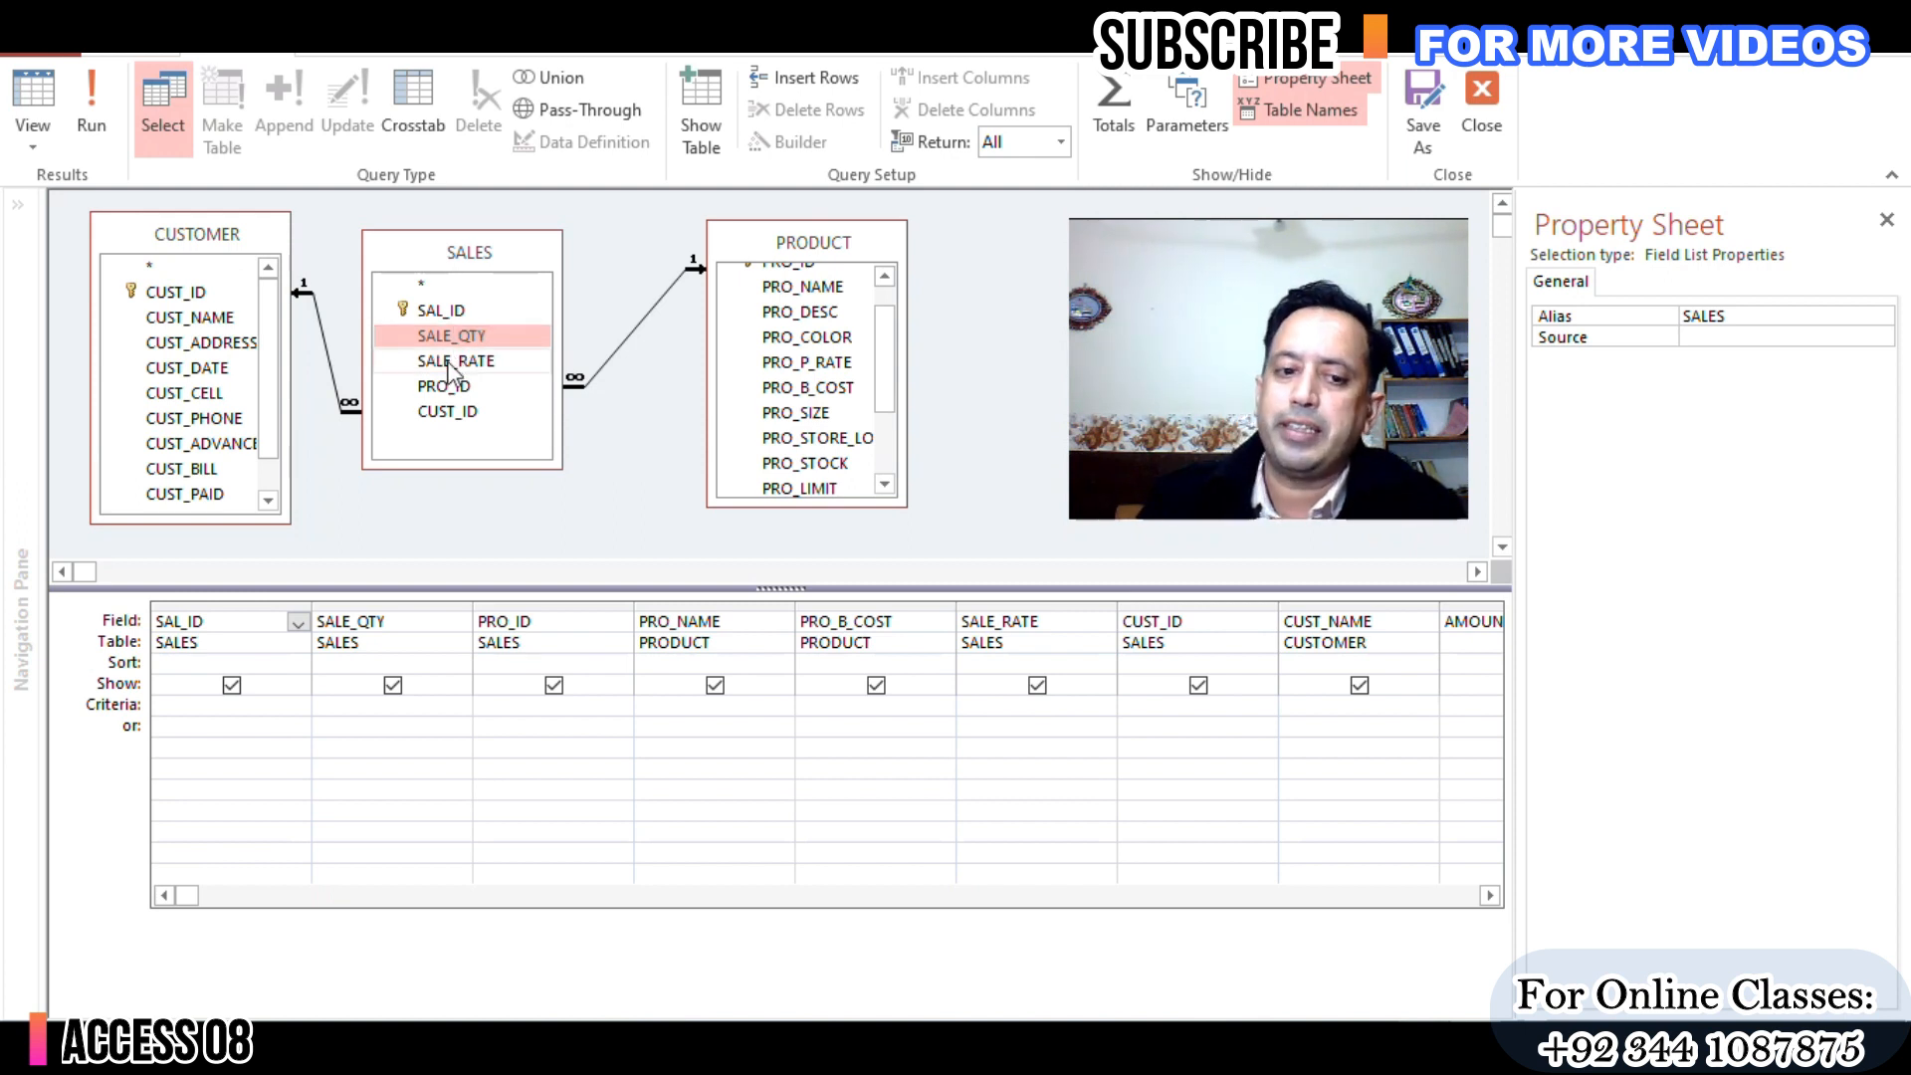
left_click(450, 363)
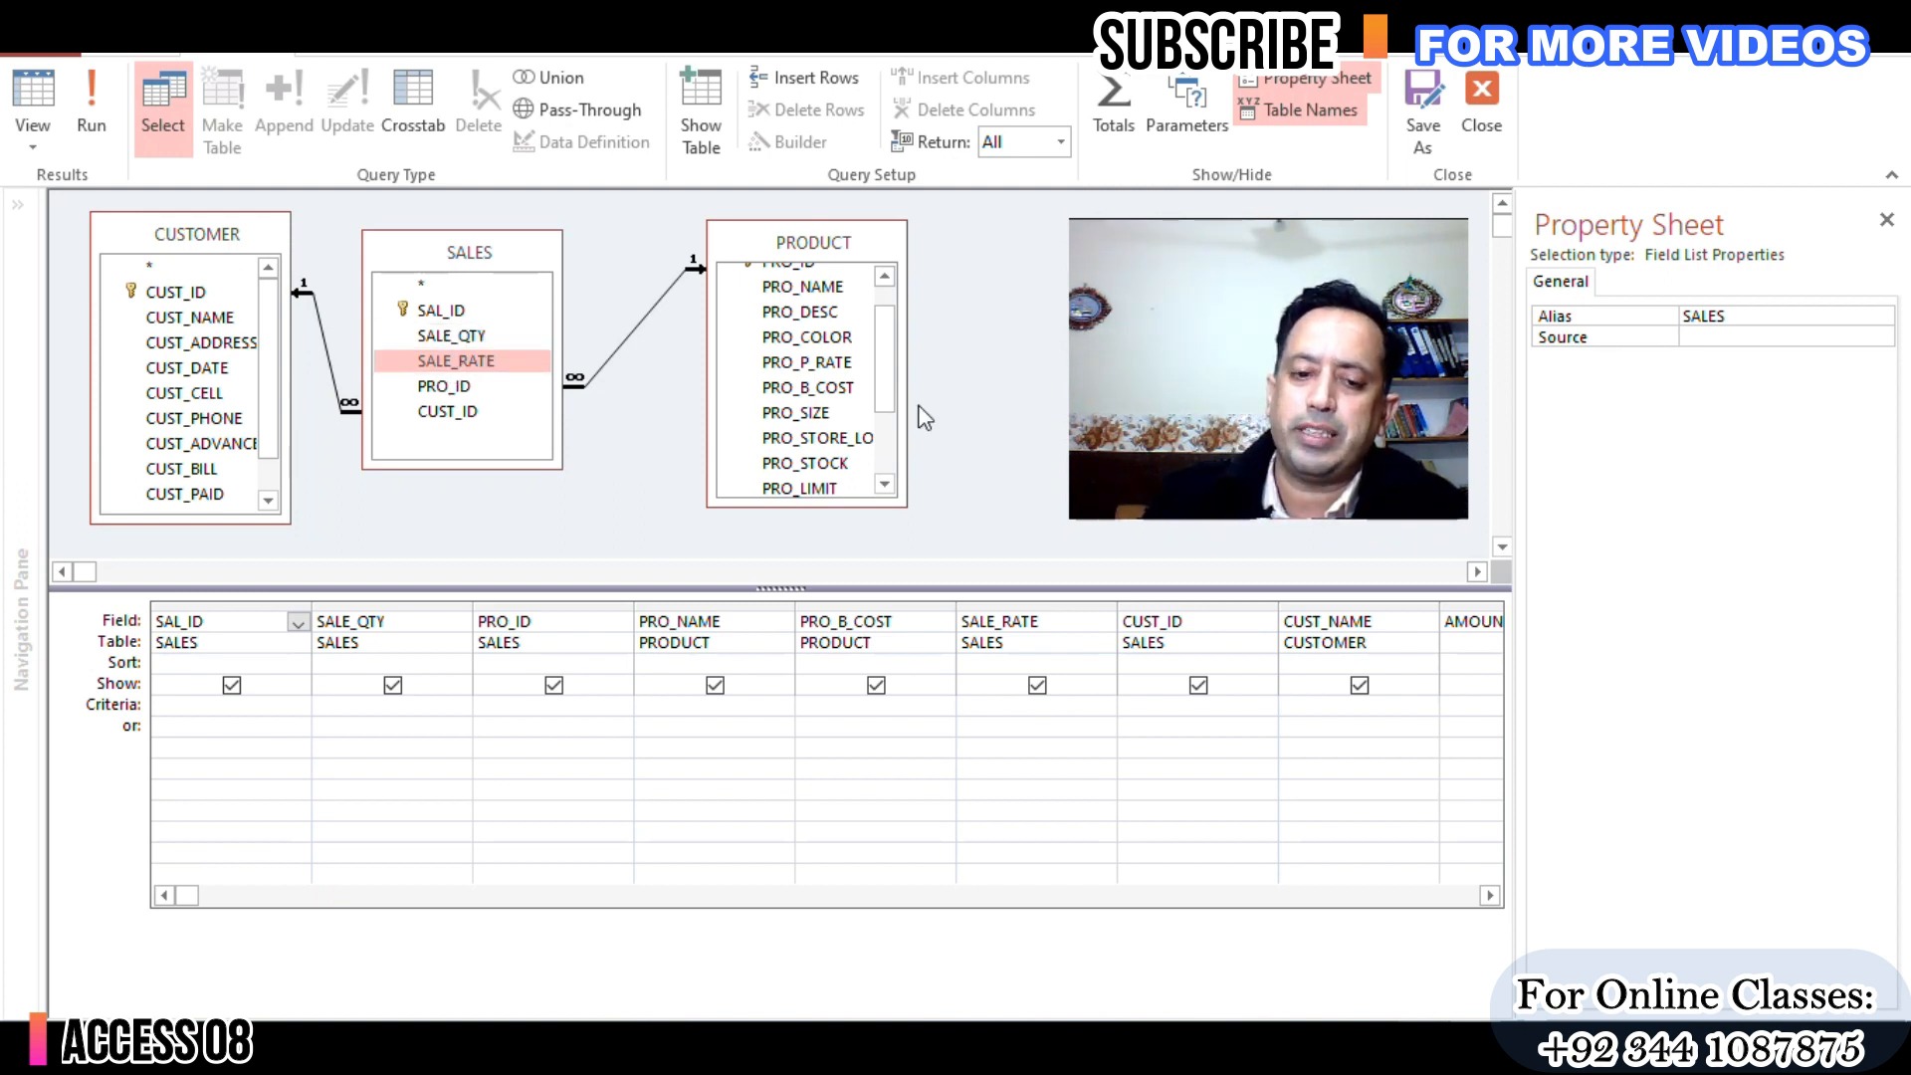
Step: Widen the AMOUNT column in the query grid to examine its full calculation expression
left_click(436, 338)
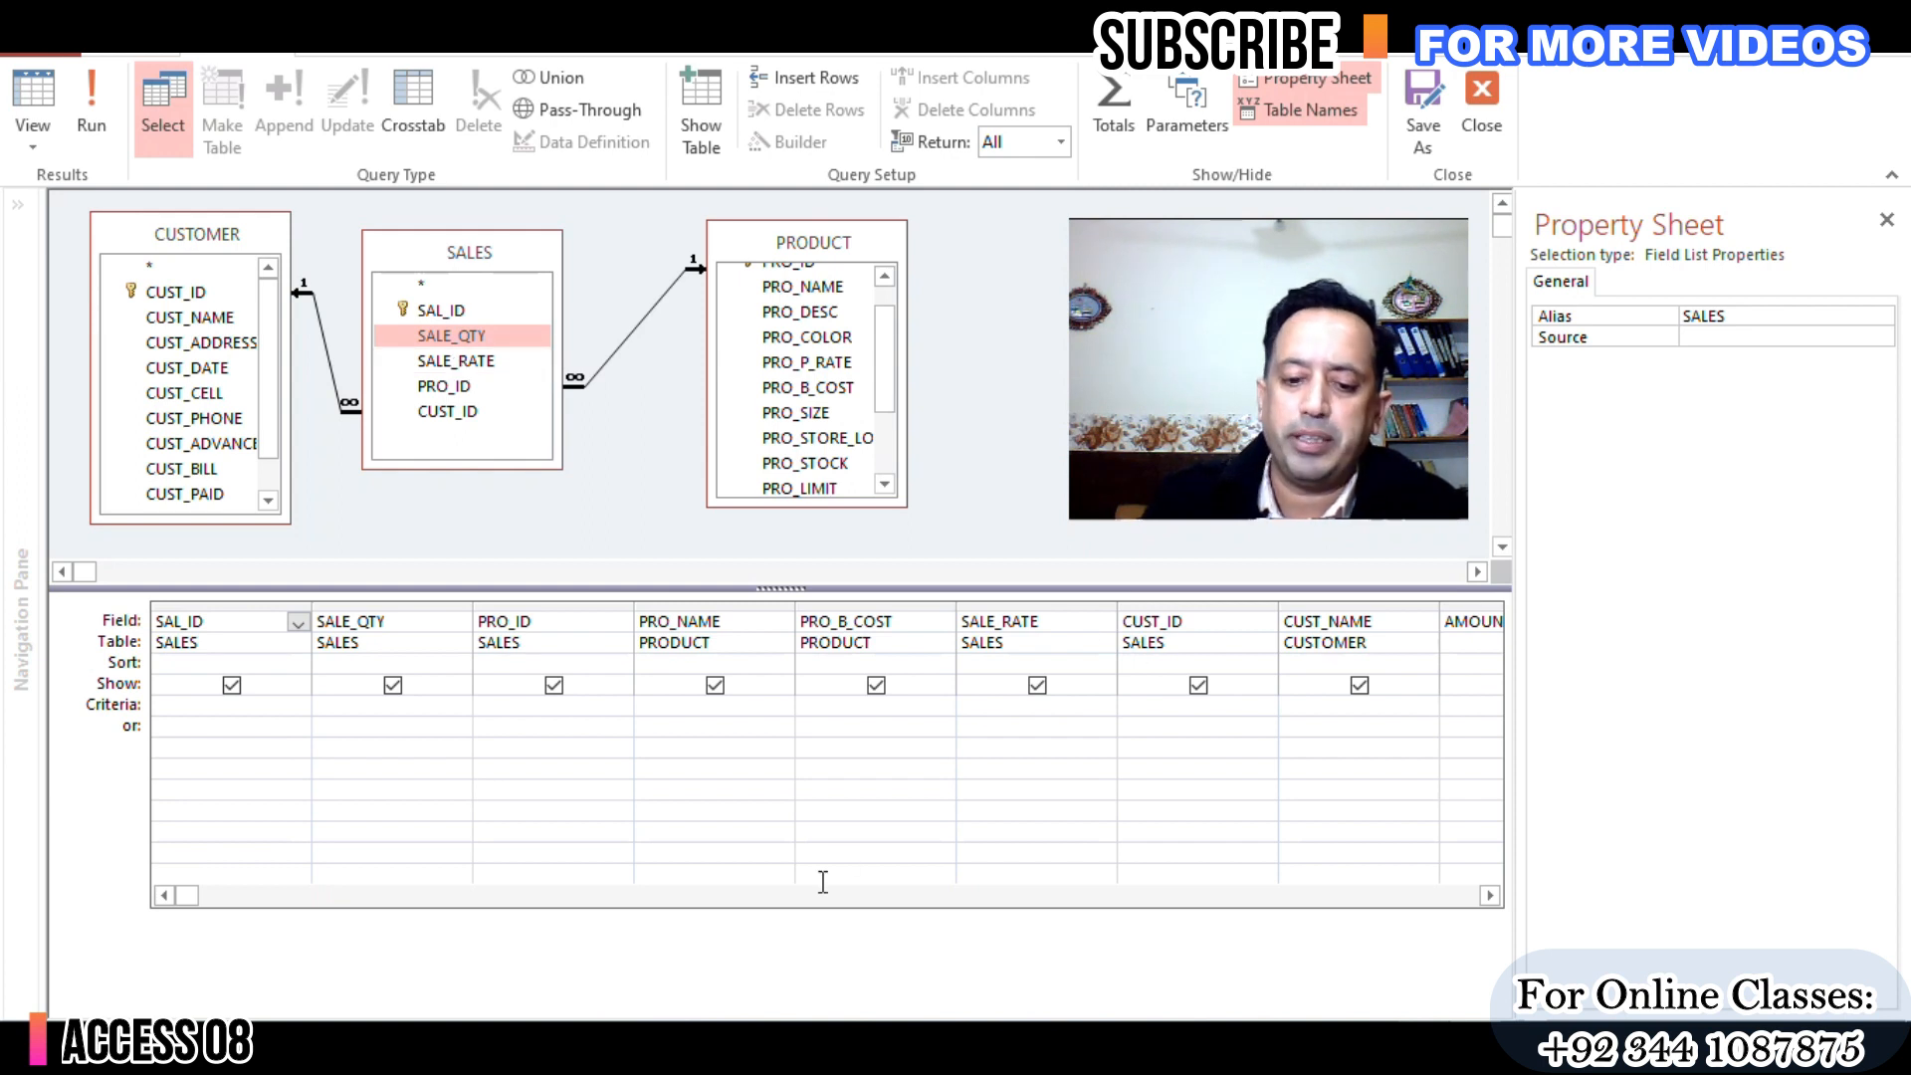
left_click_drag(189, 896, 665, 903)
left_click_drag(1120, 608, 1274, 608)
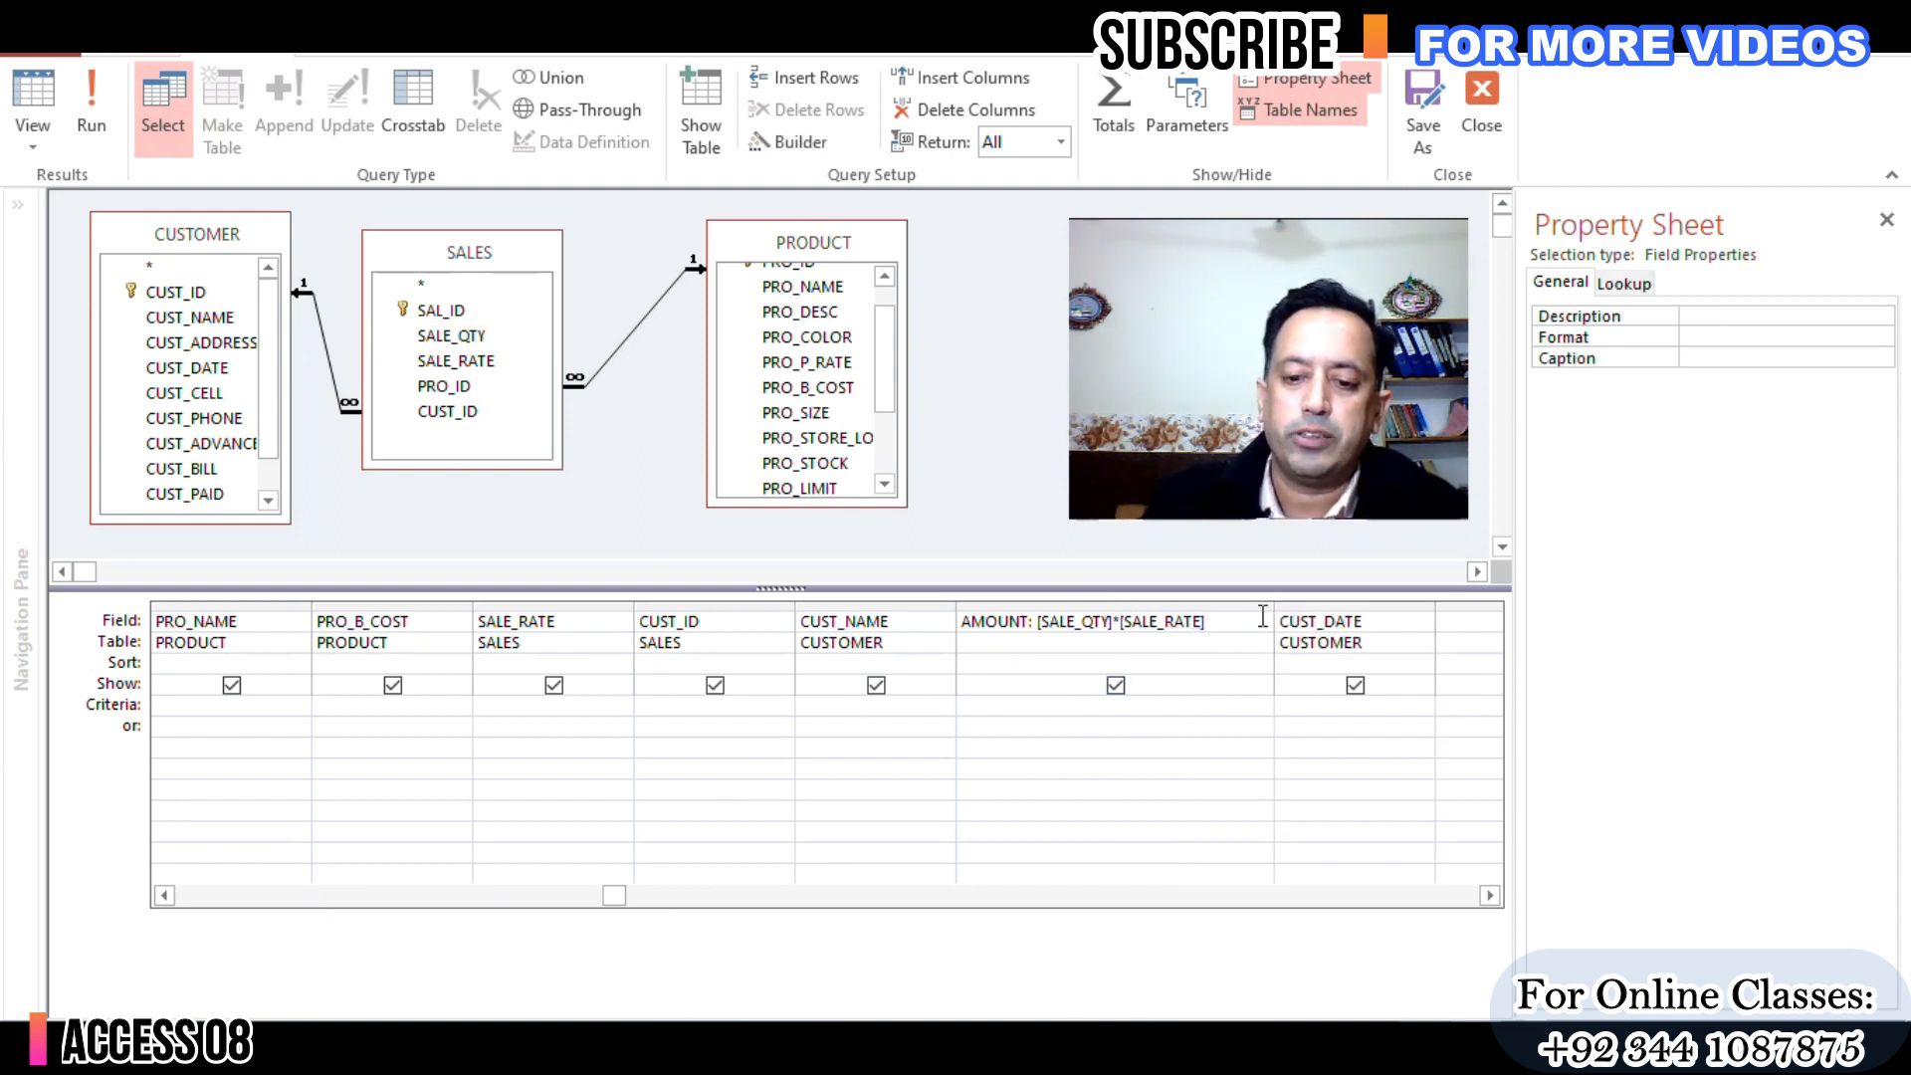
left_click_drag(1275, 610, 1233, 609)
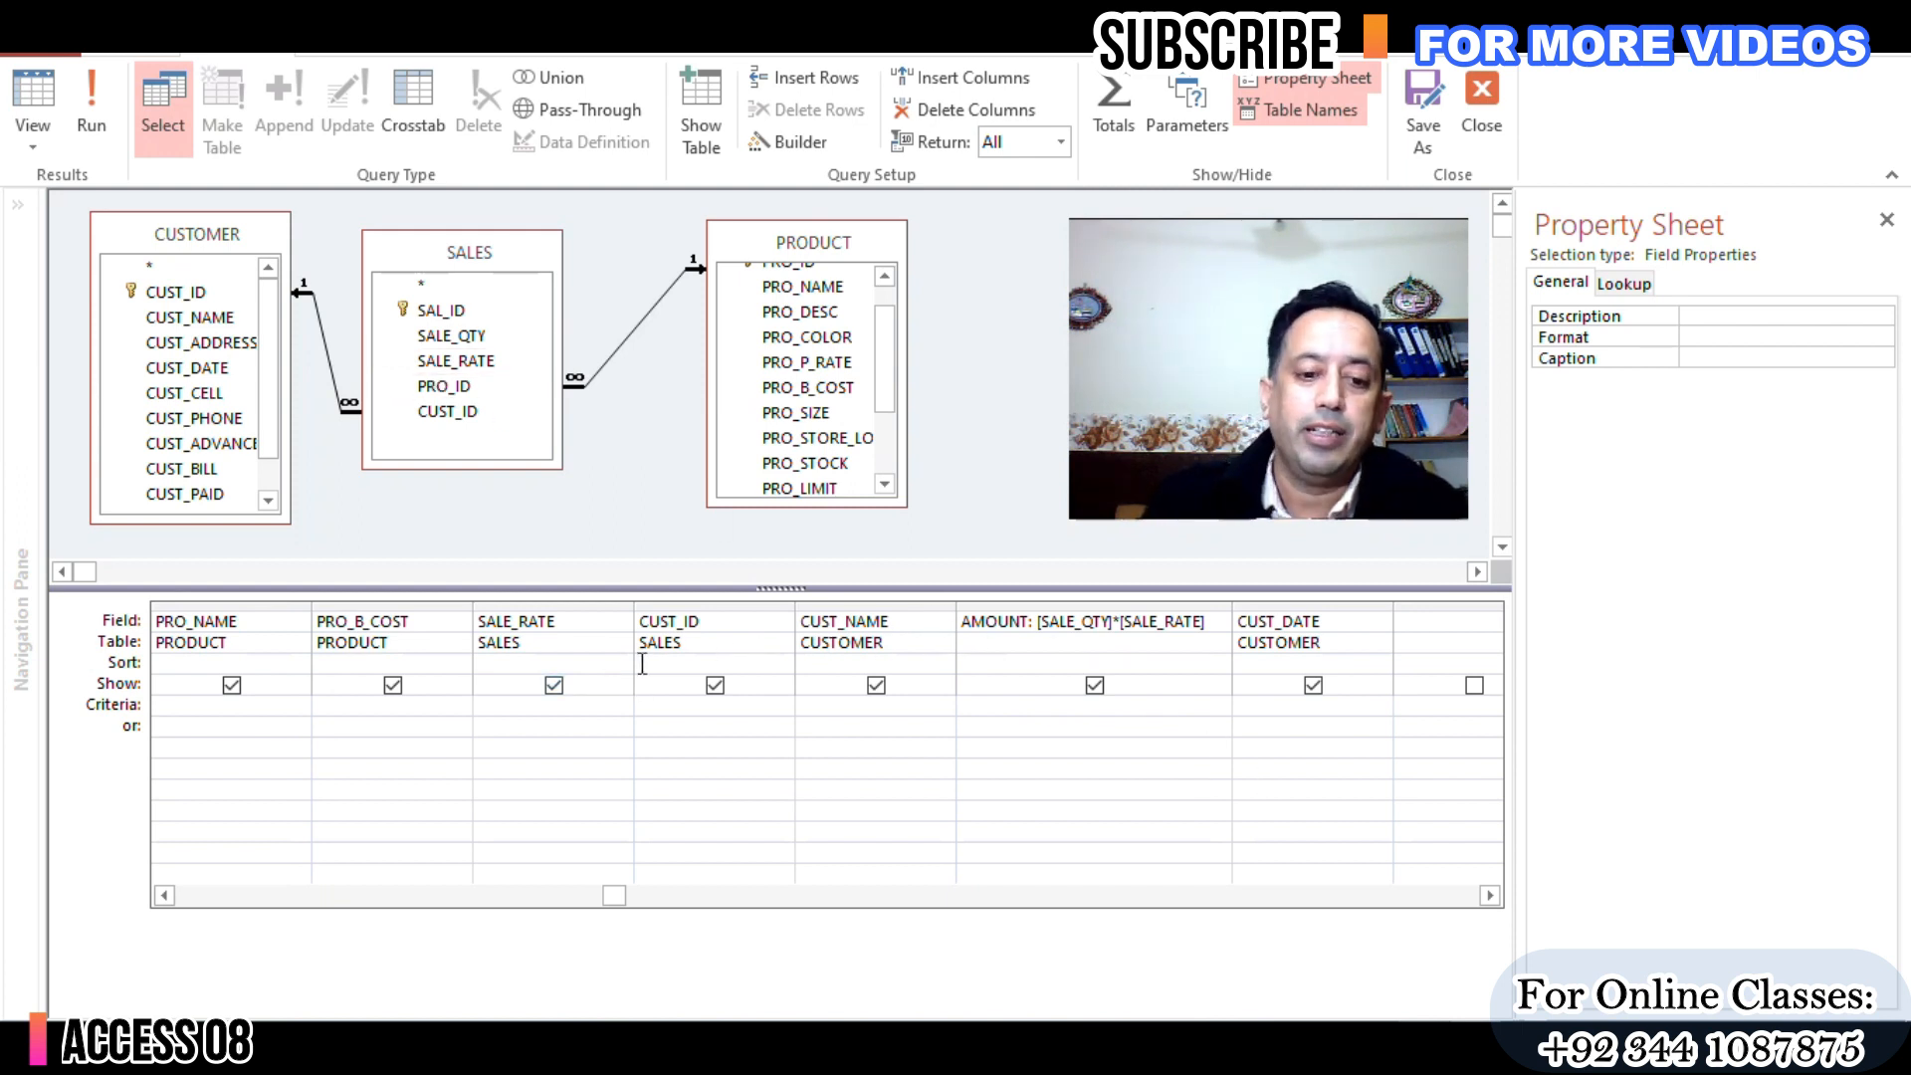
Step: Check the CUST_ID column and the table it comes from in the query grid
left_click(711, 619)
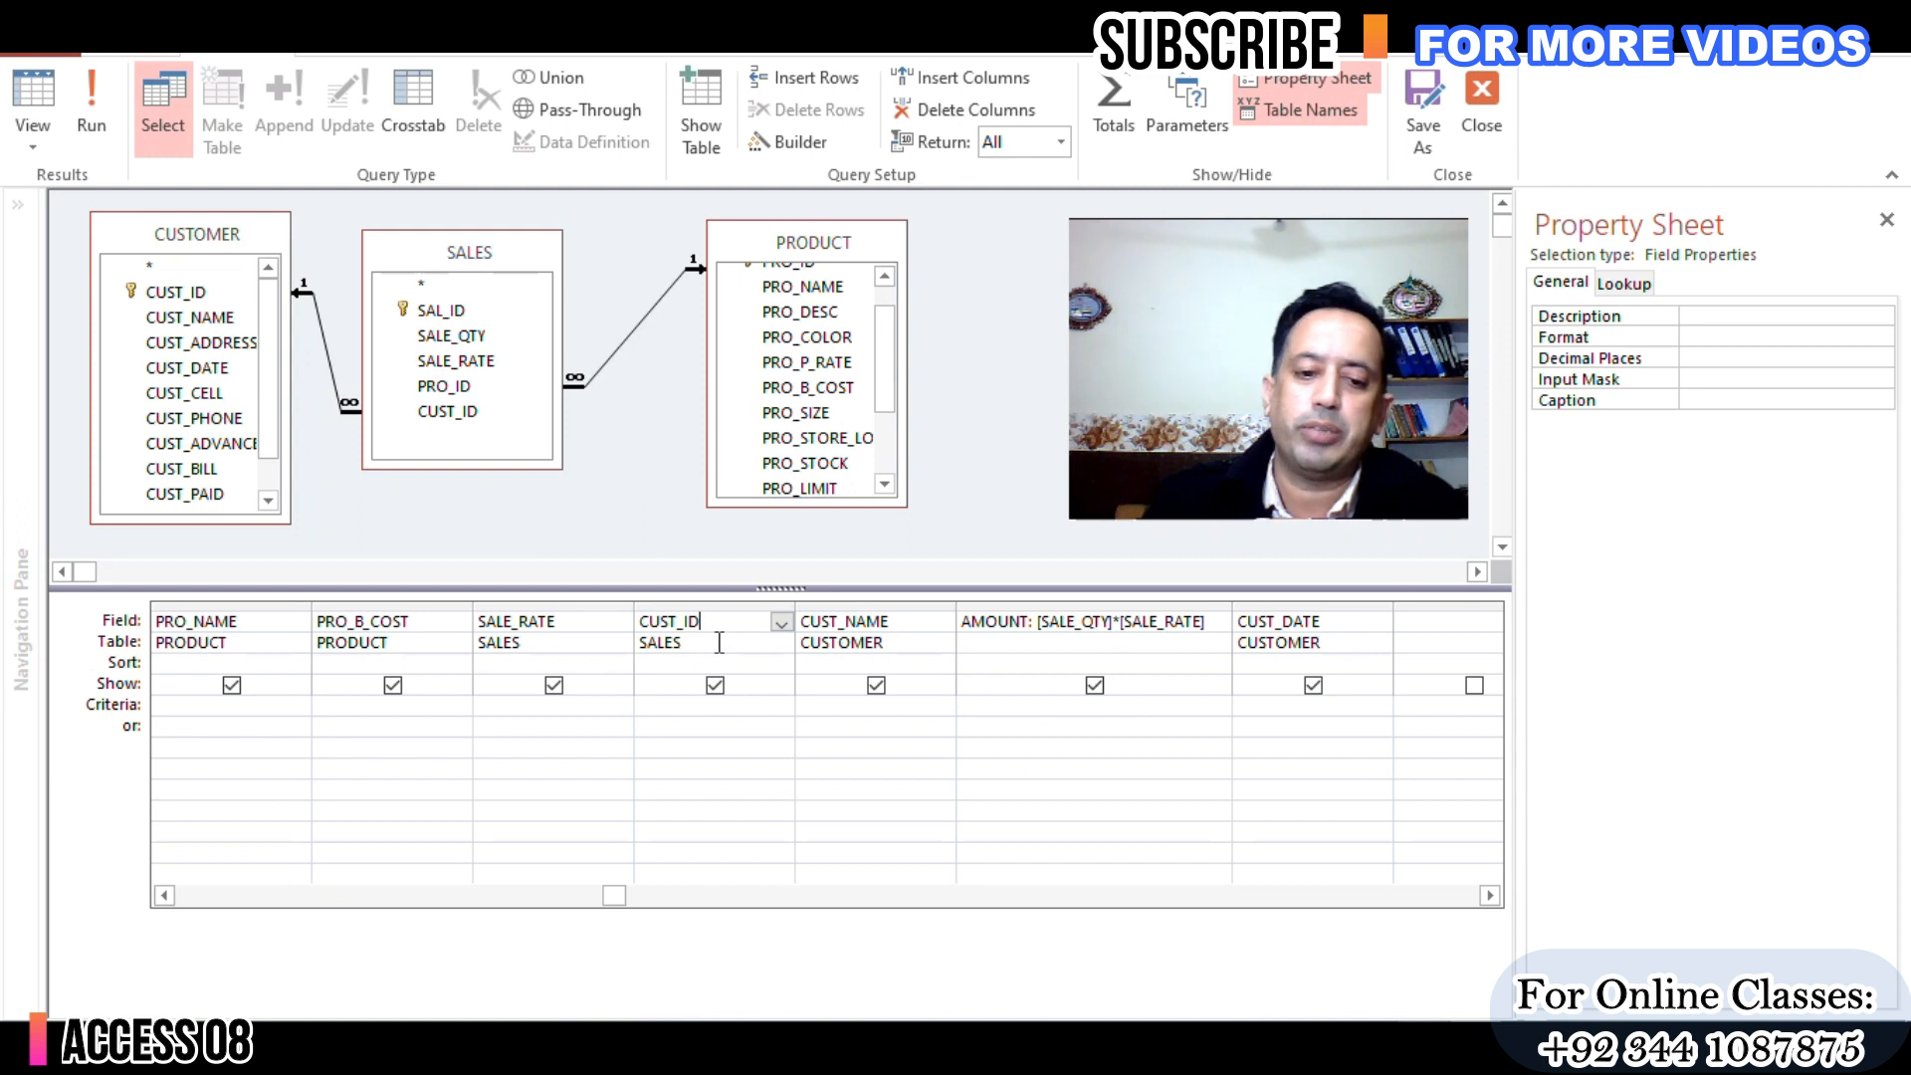
left_click(717, 640)
left_click(716, 623)
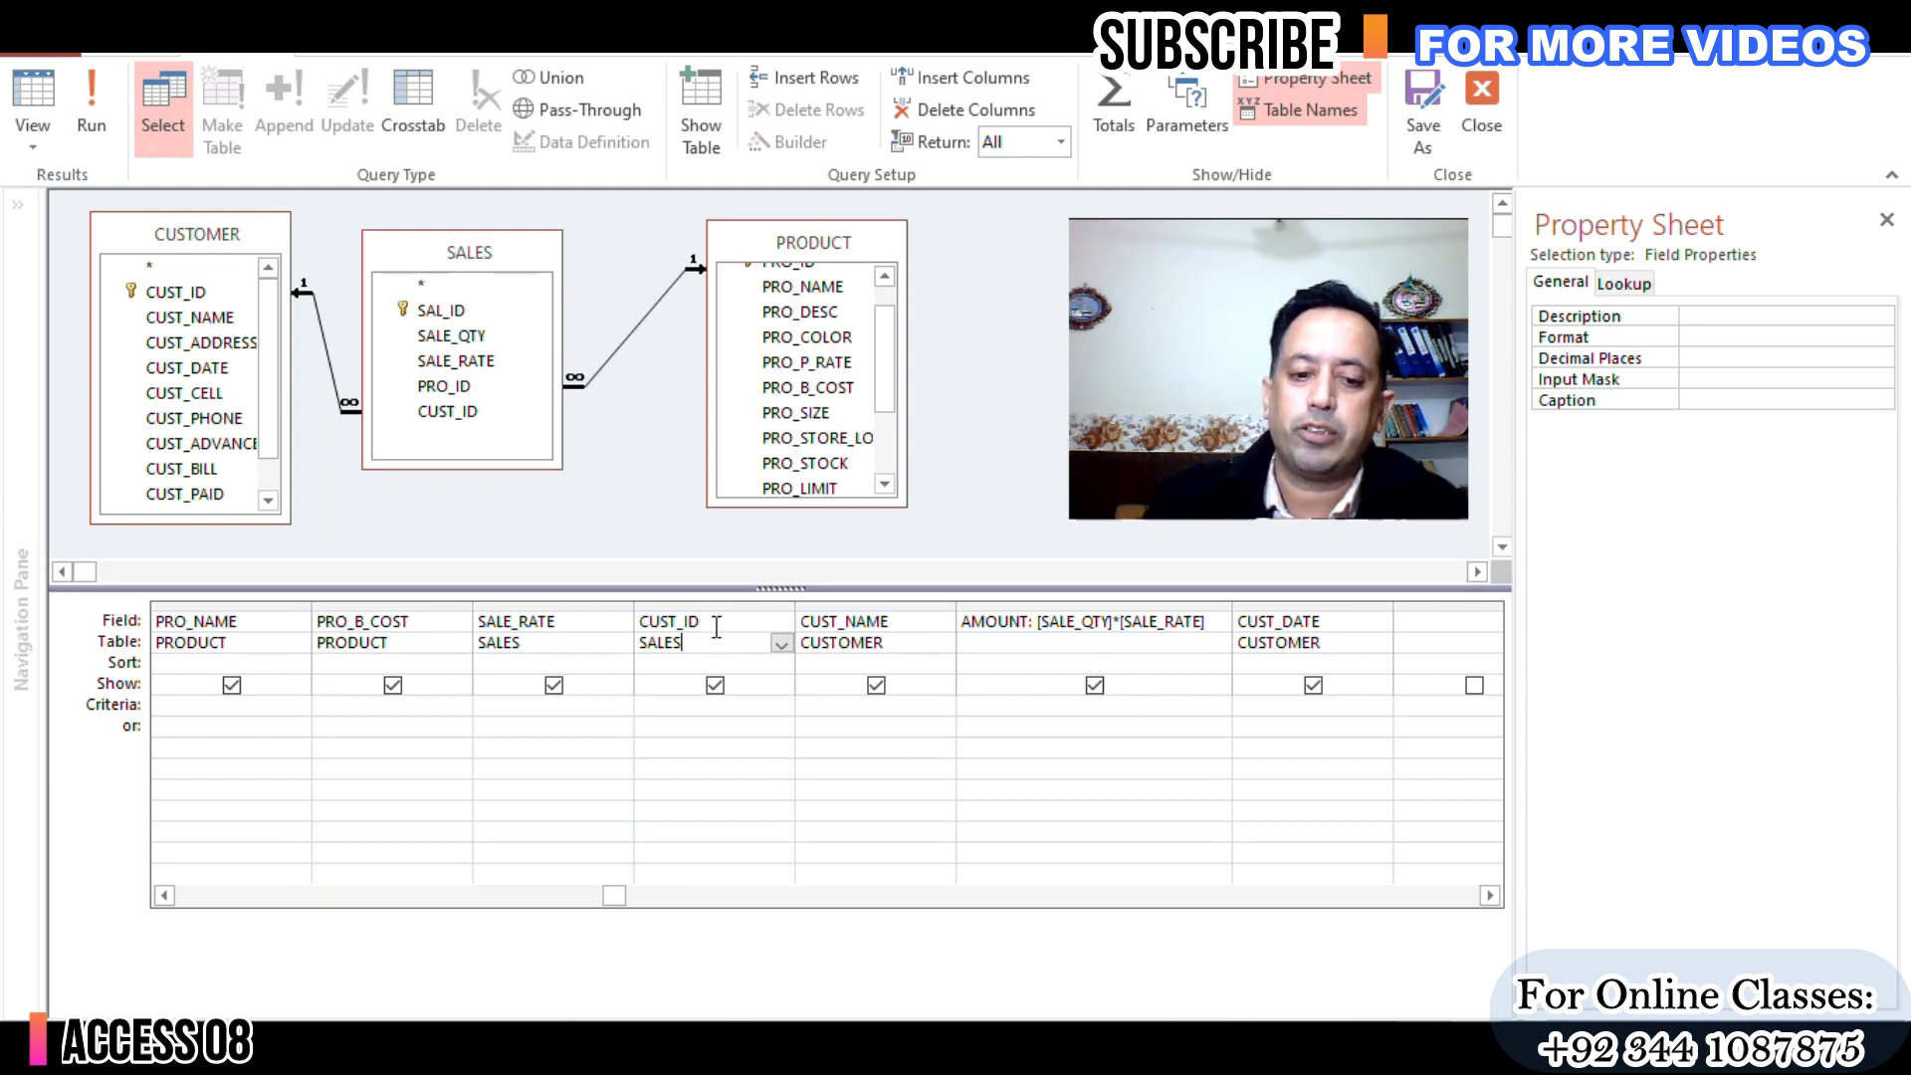
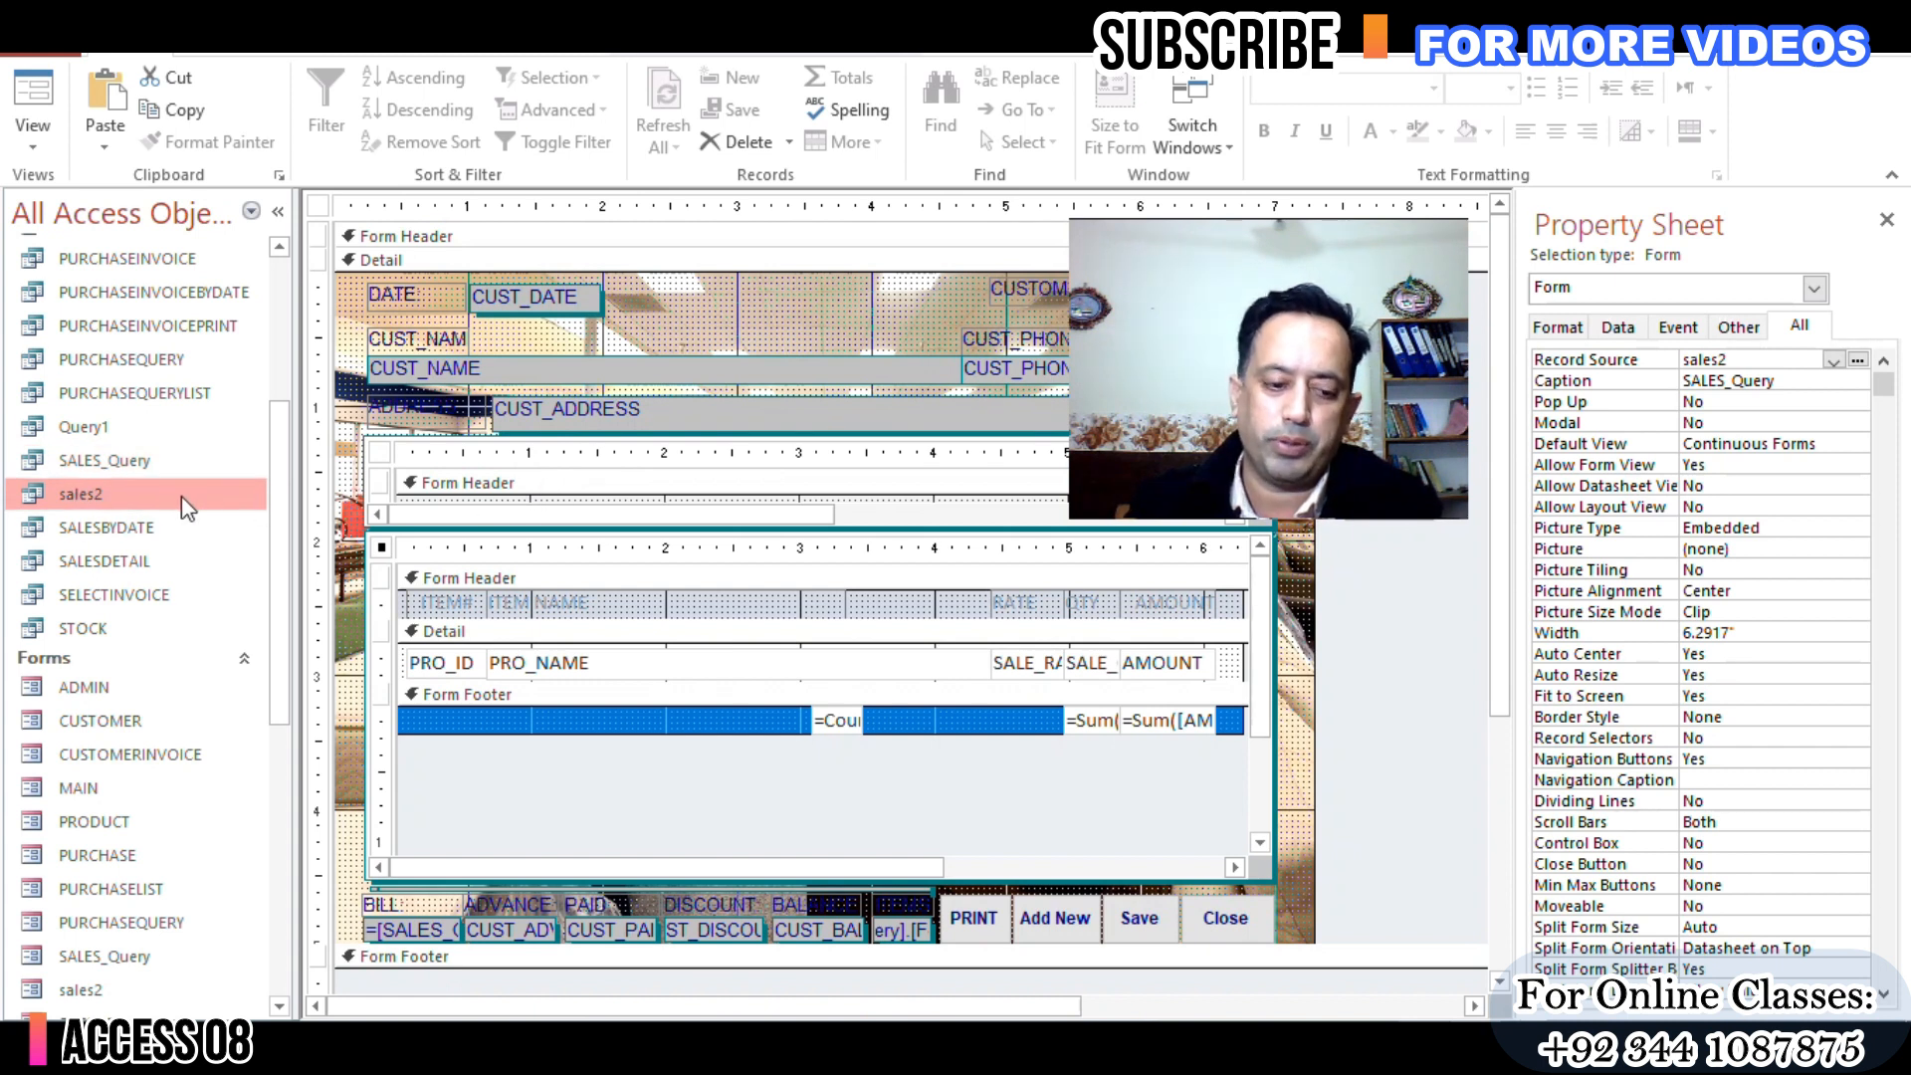
Step: Duplicate the sales2 query under the name SalesDeatails
key("ctrl+c")
key("ctrl+v")
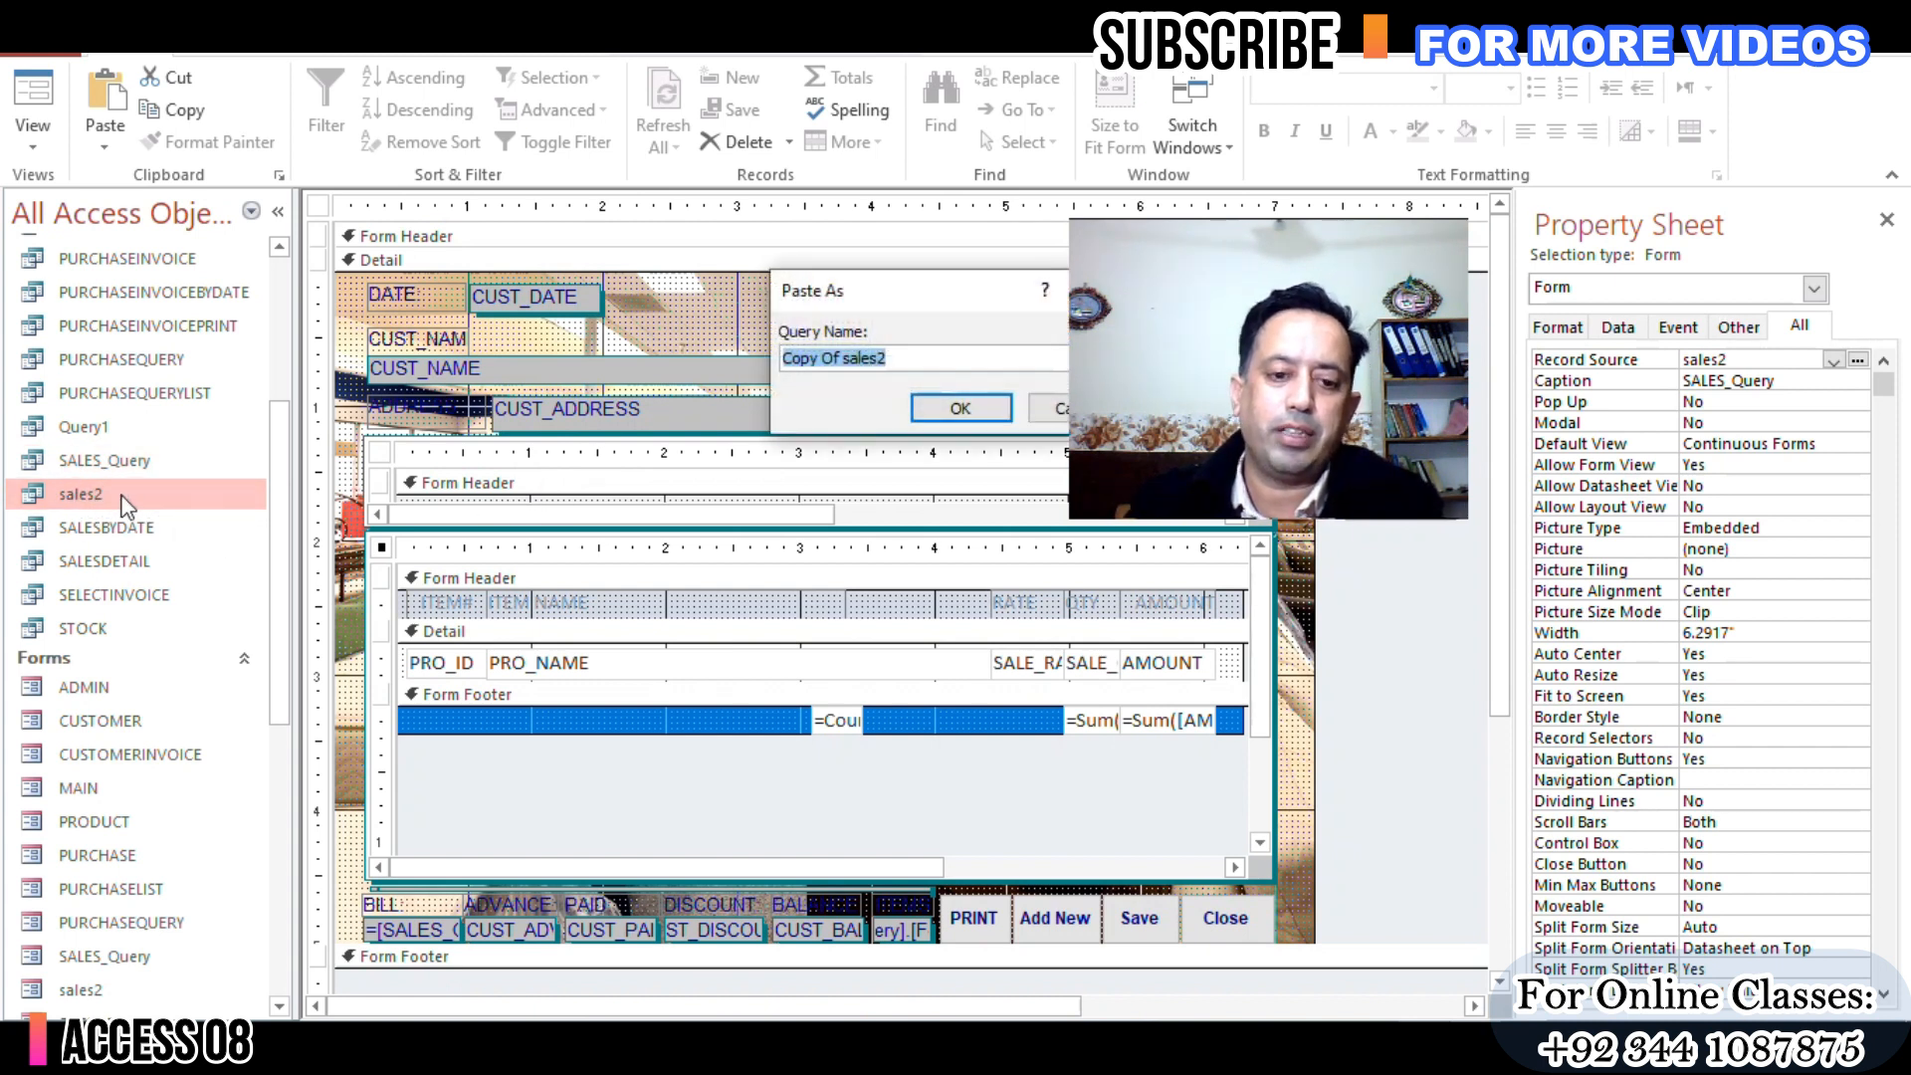
left_click(839, 361)
left_click_drag(842, 359, 683, 356)
key("BackSpace")
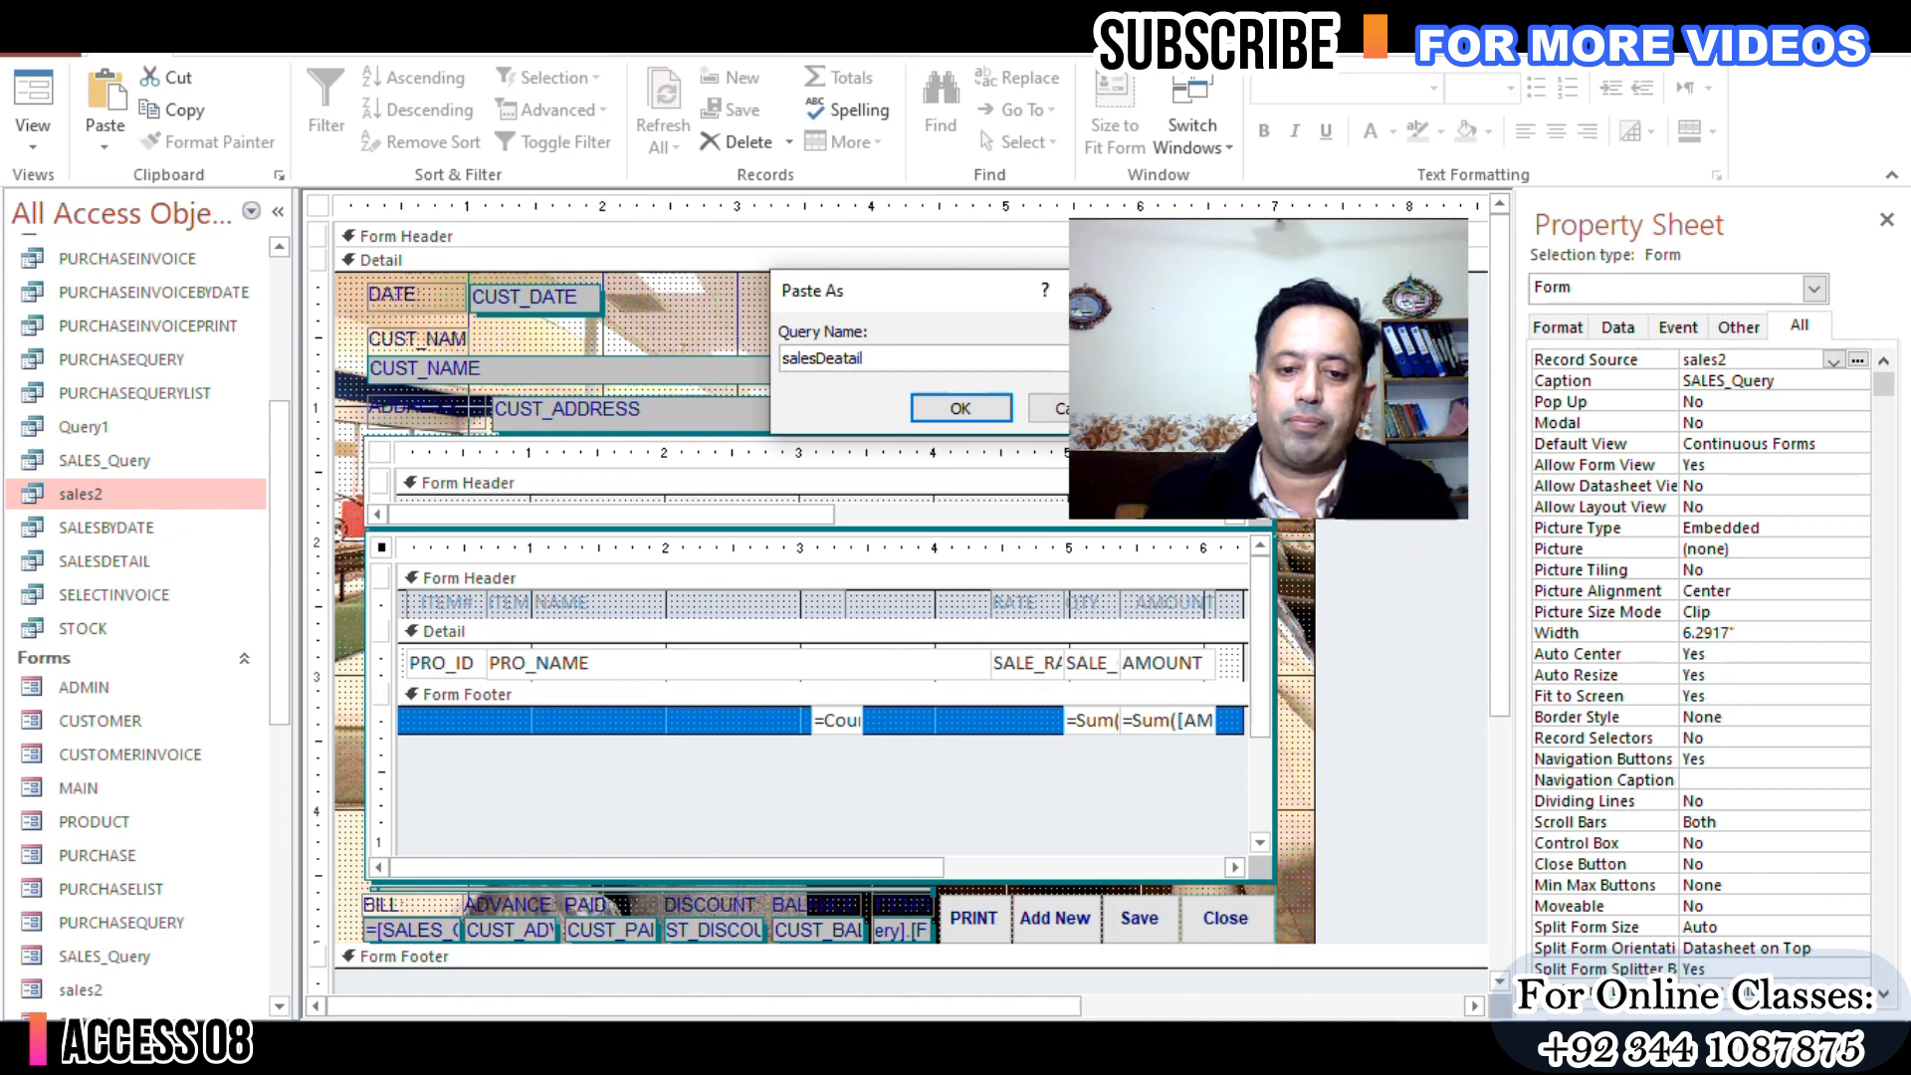
type("S")
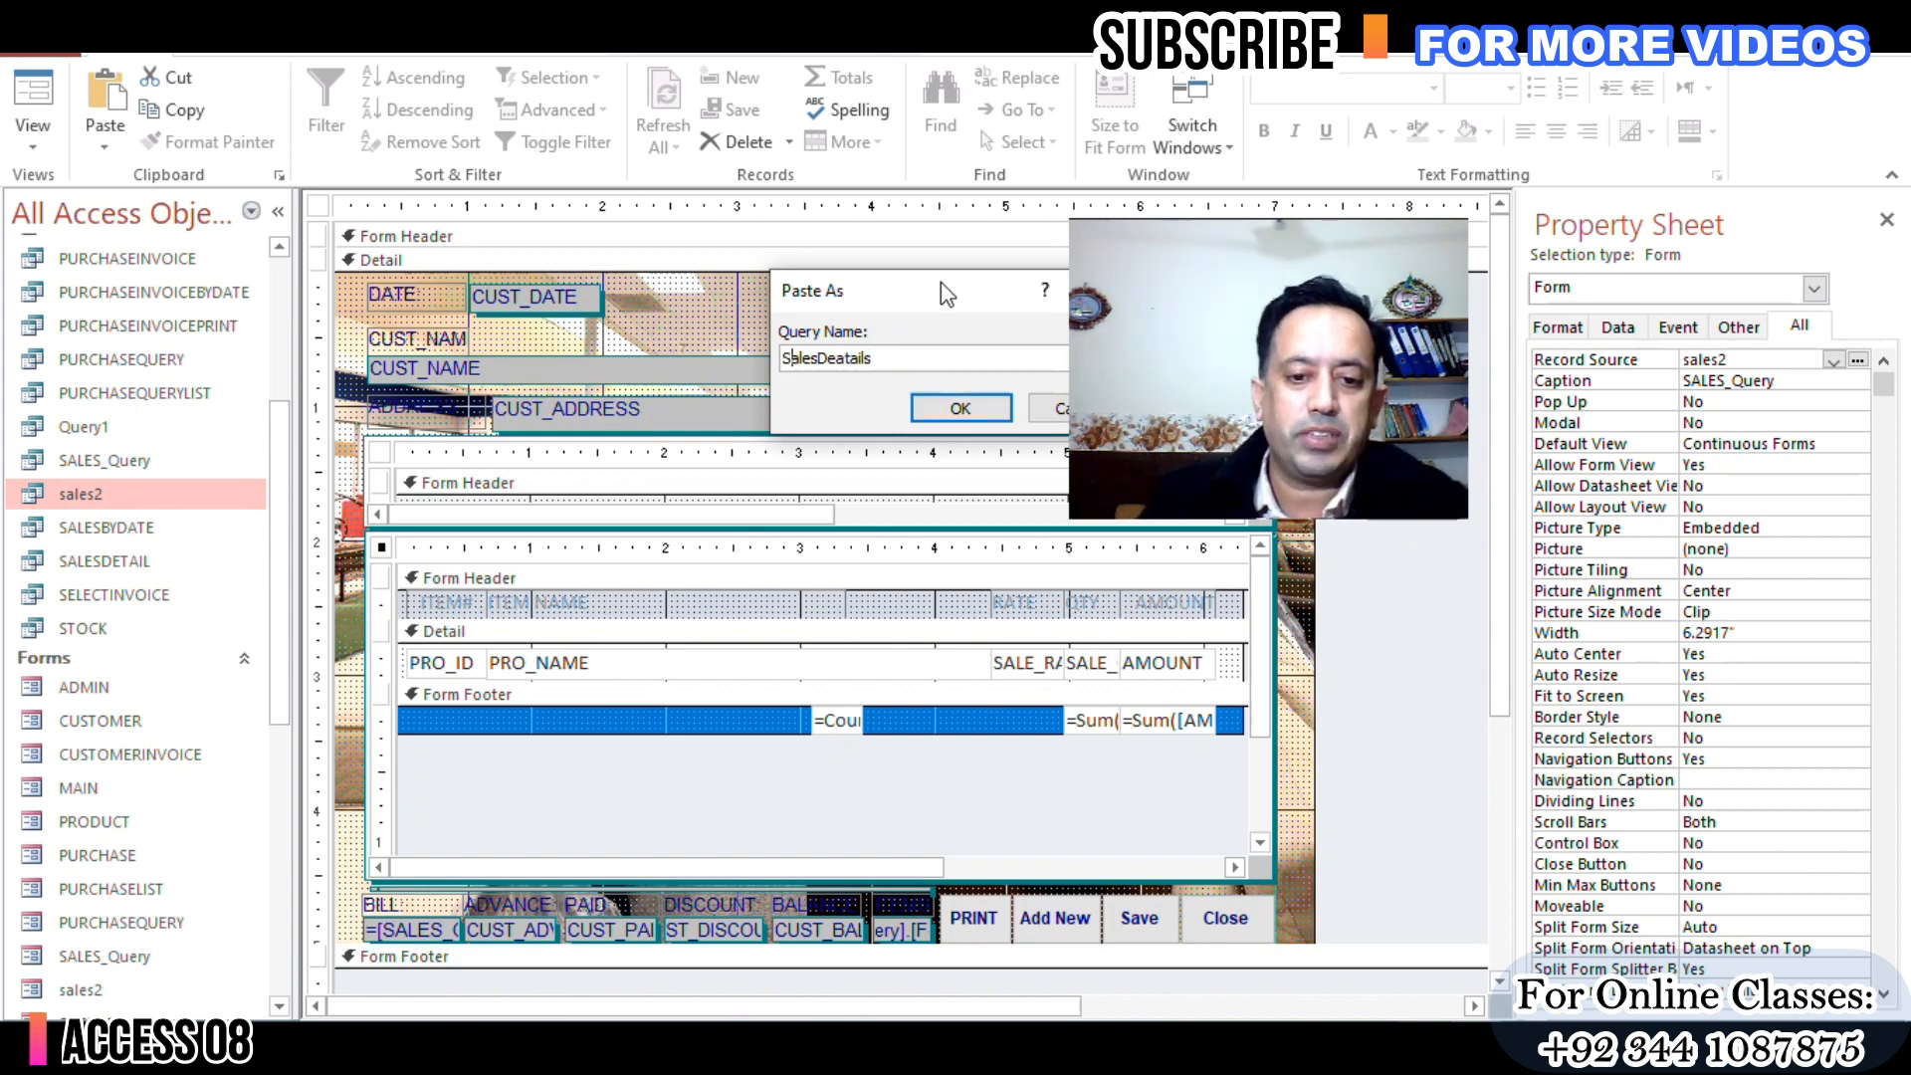
left_click_drag(938, 290, 806, 313)
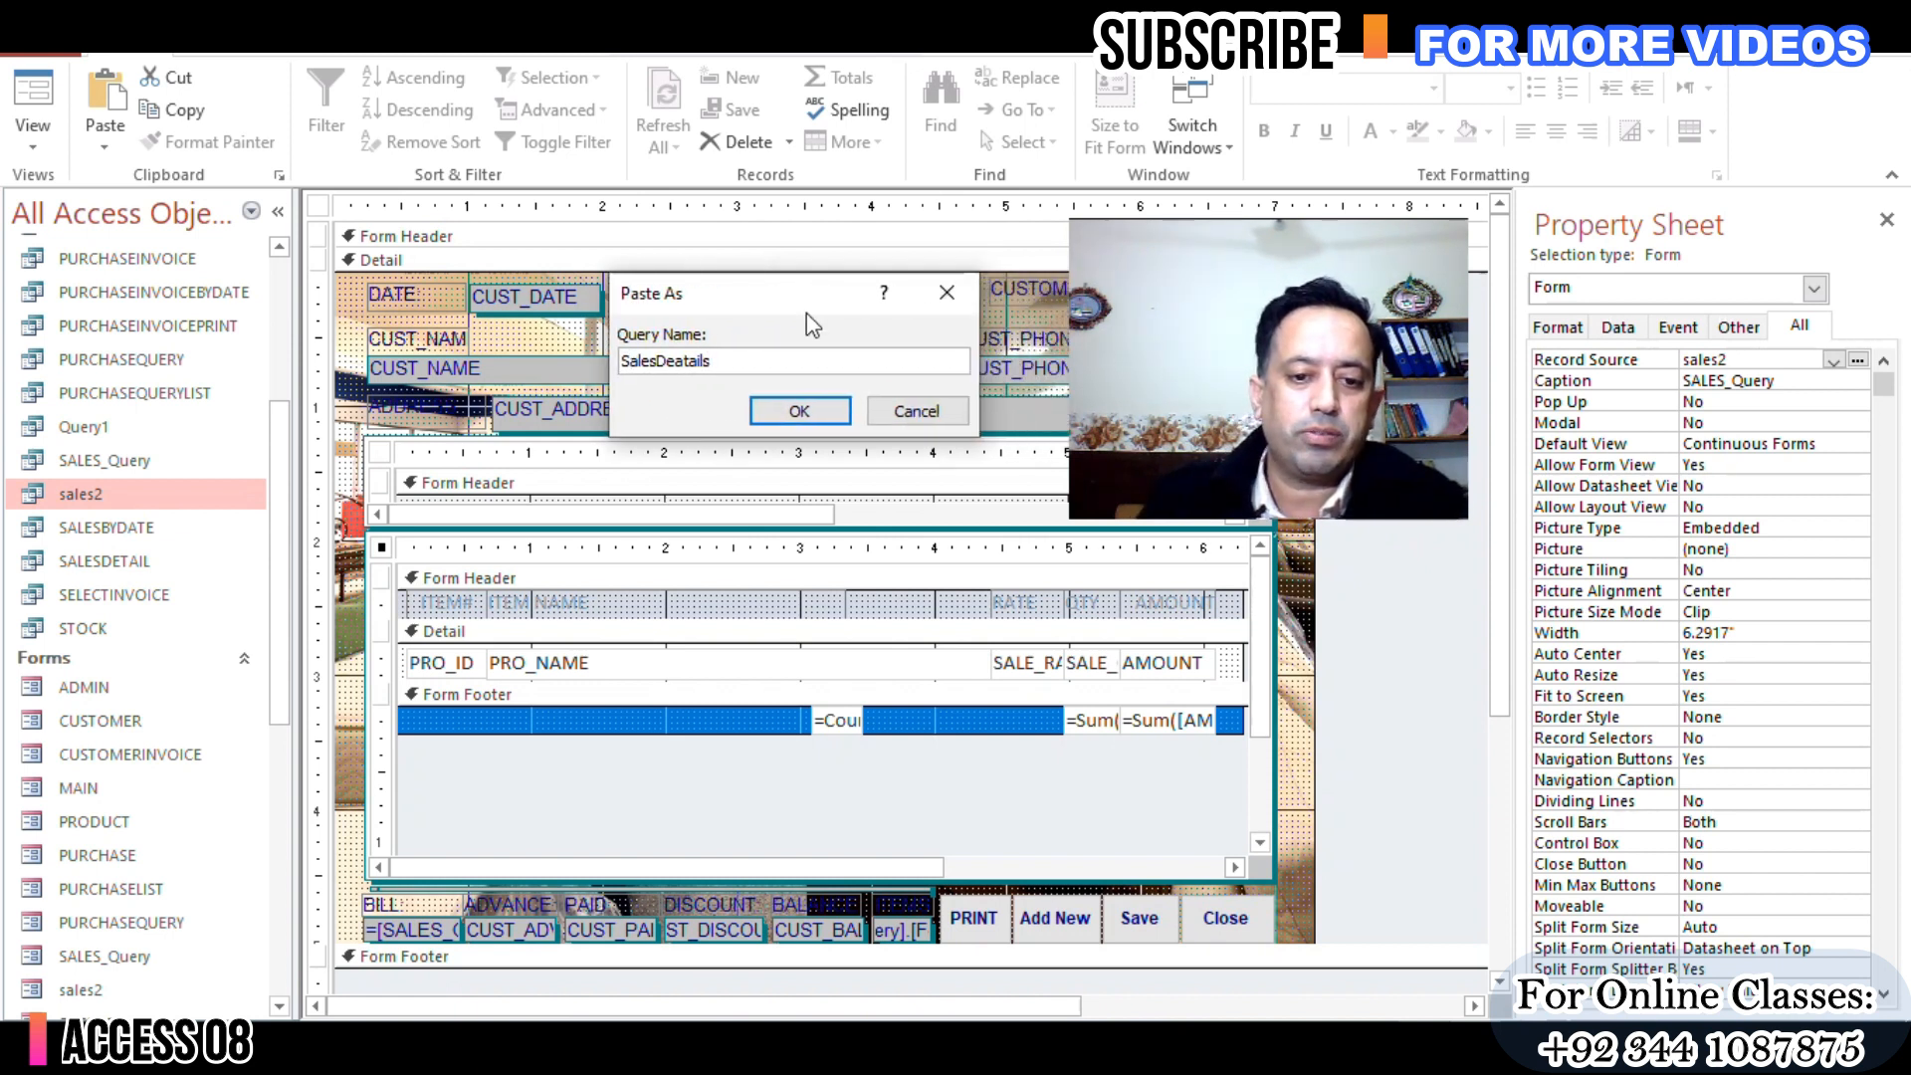
left_click(799, 411)
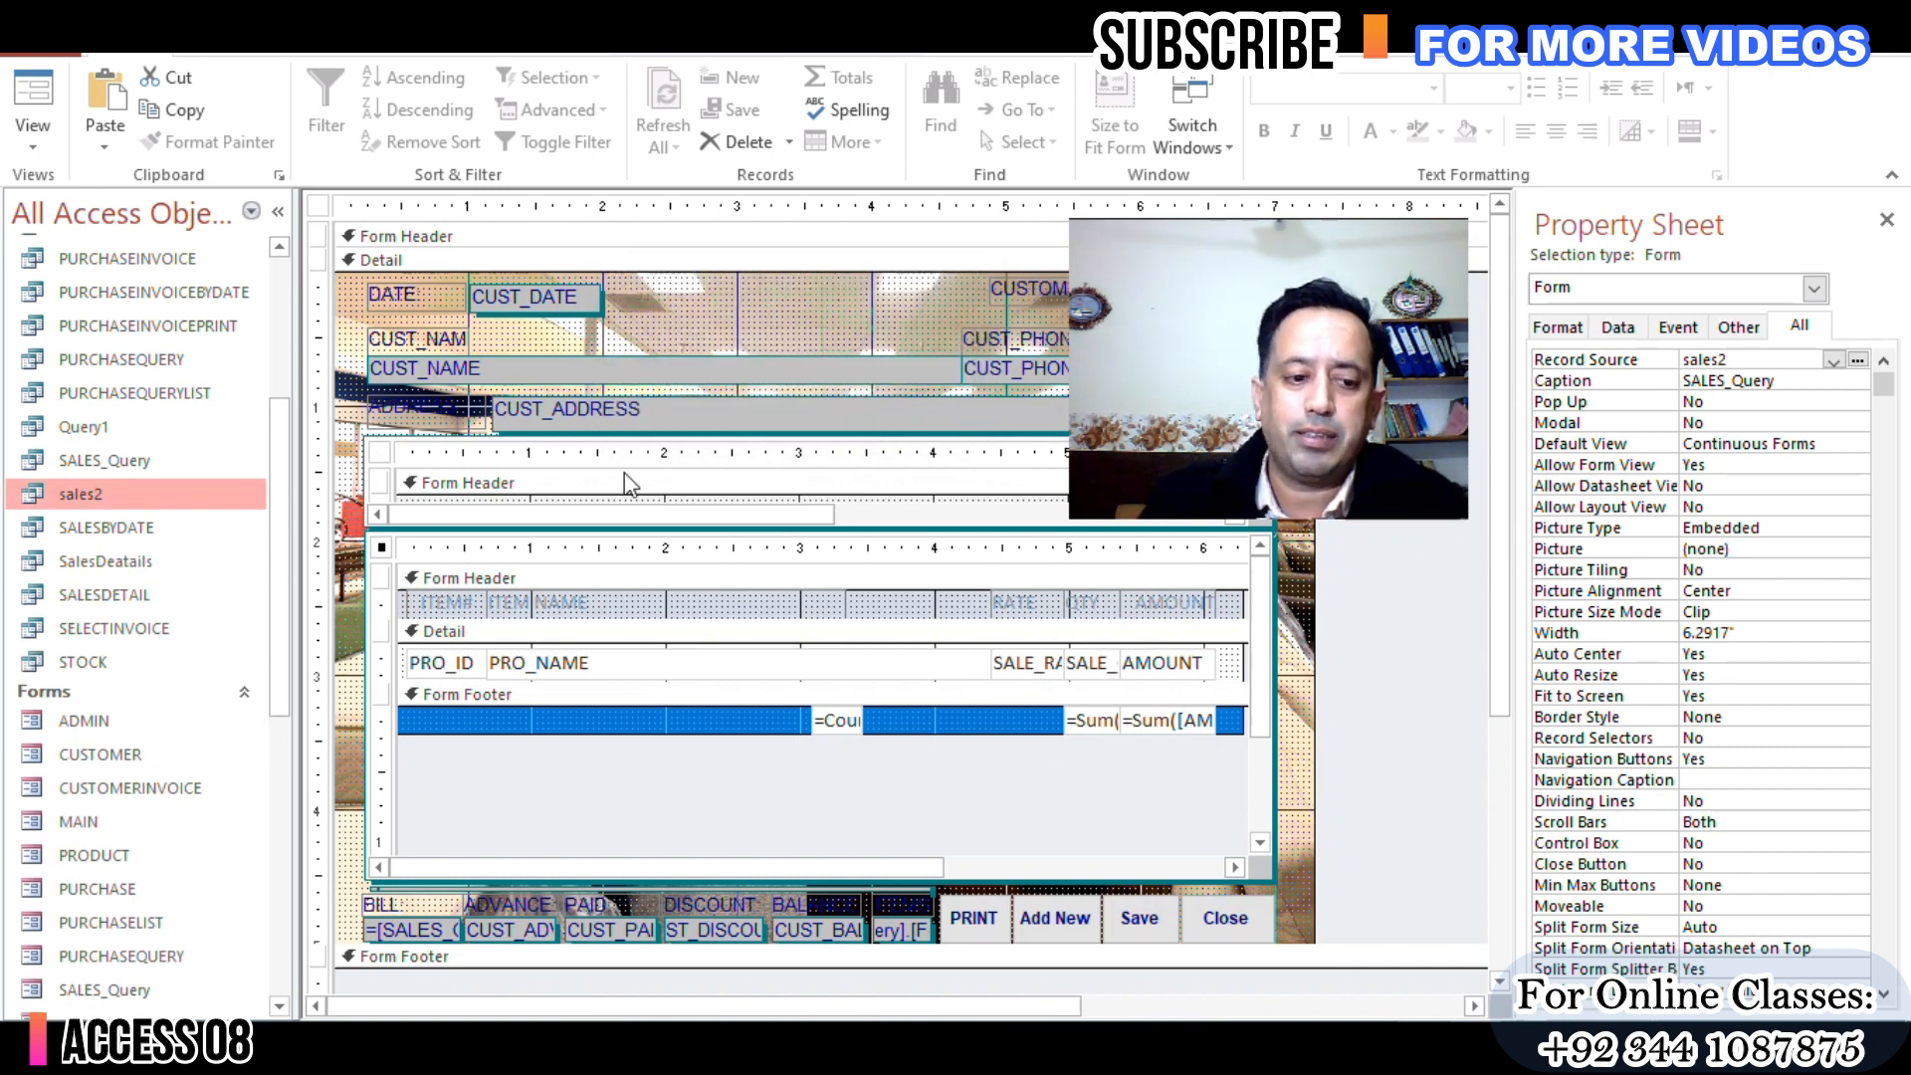
Step: Set the item subform's record source to the SalesDeatails query and open that query's design
left_click(106, 561)
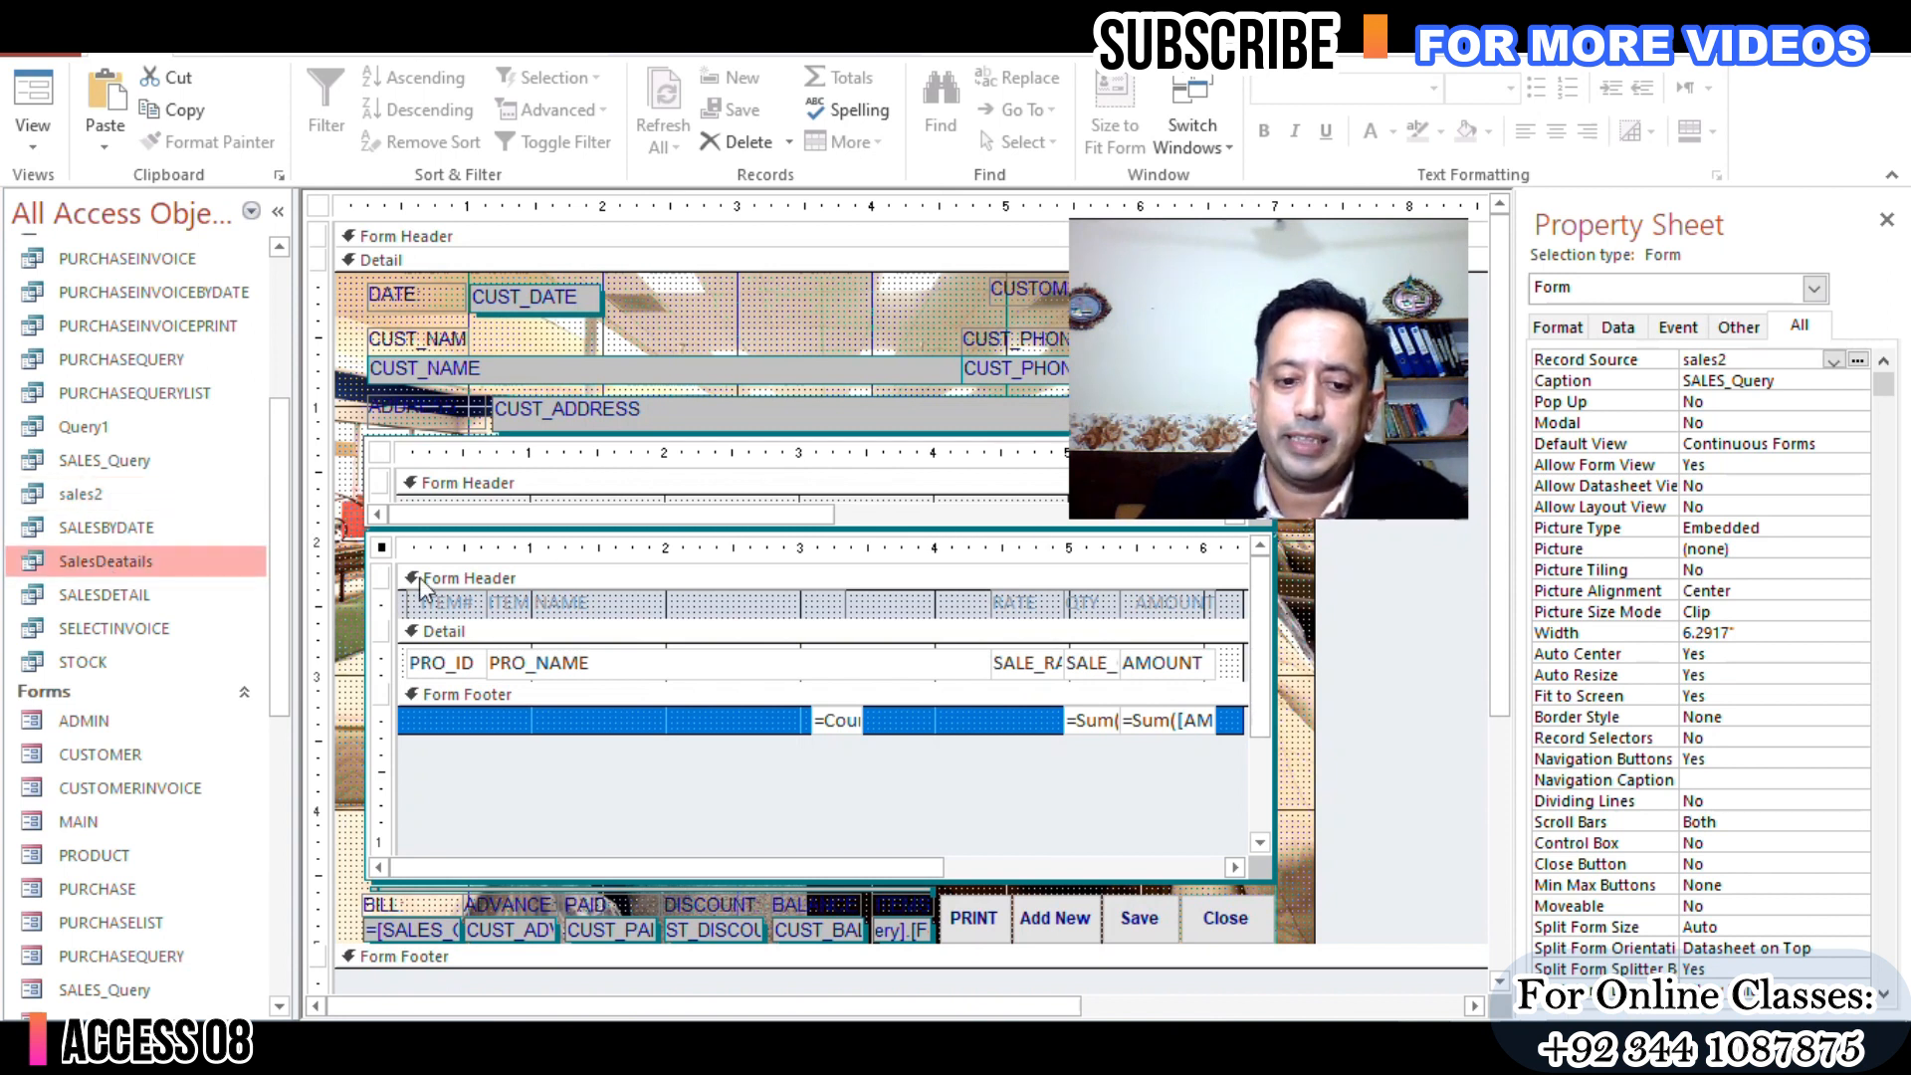
left_click(382, 548)
left_click(1822, 358)
left_click(1832, 359)
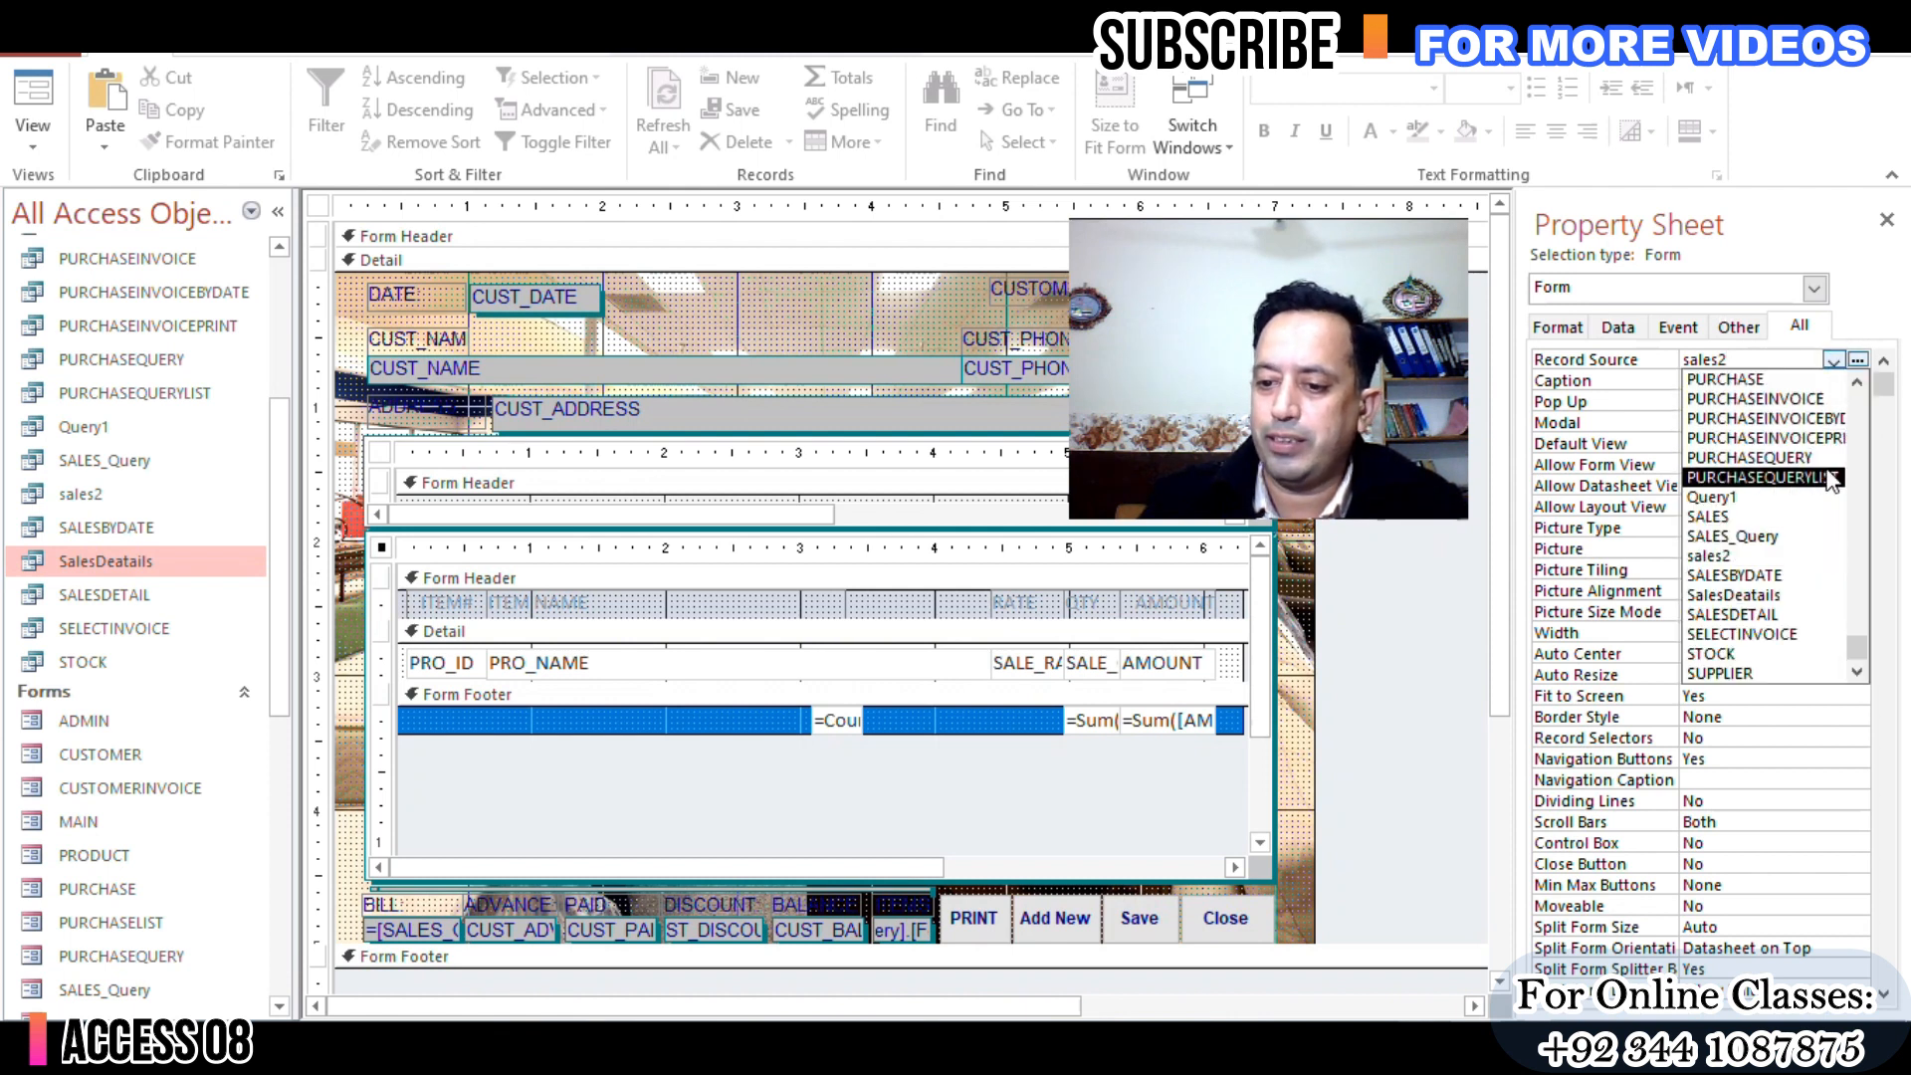
left_click(1791, 594)
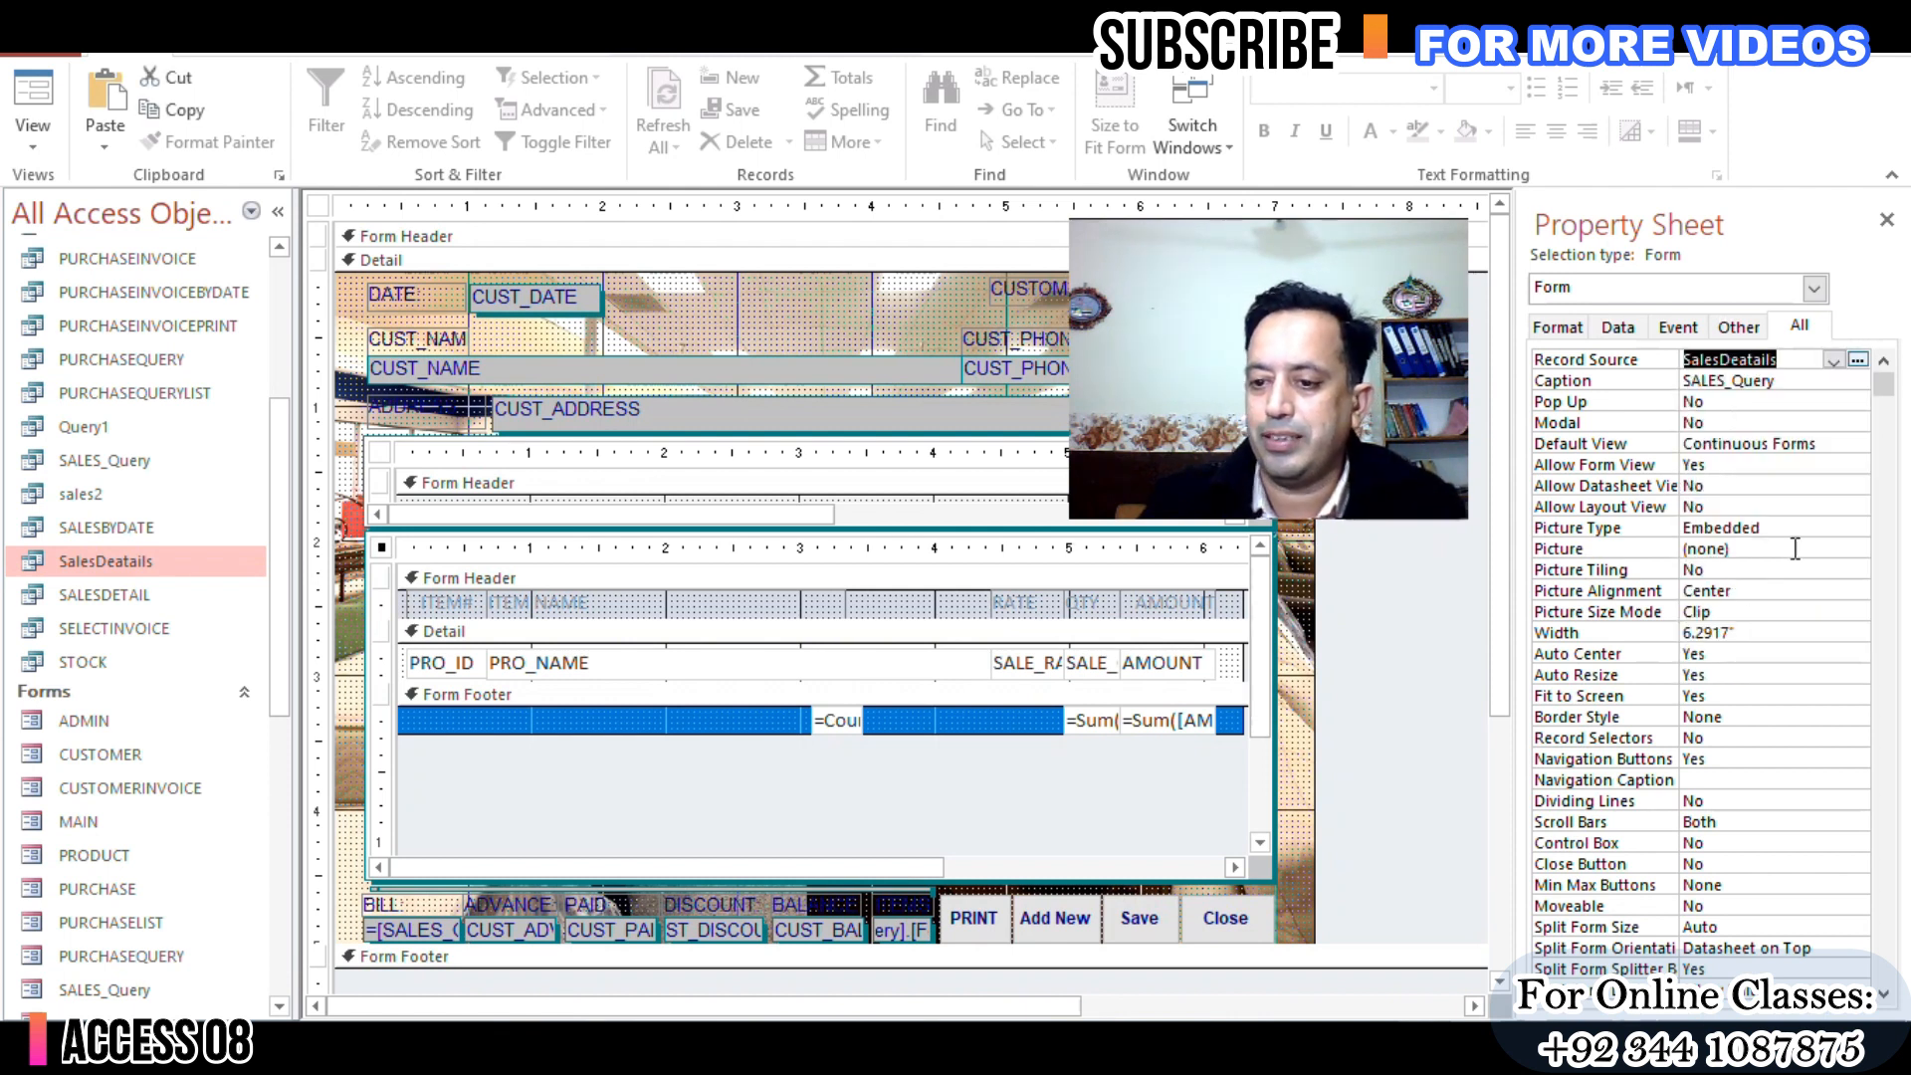
left_click(1861, 358)
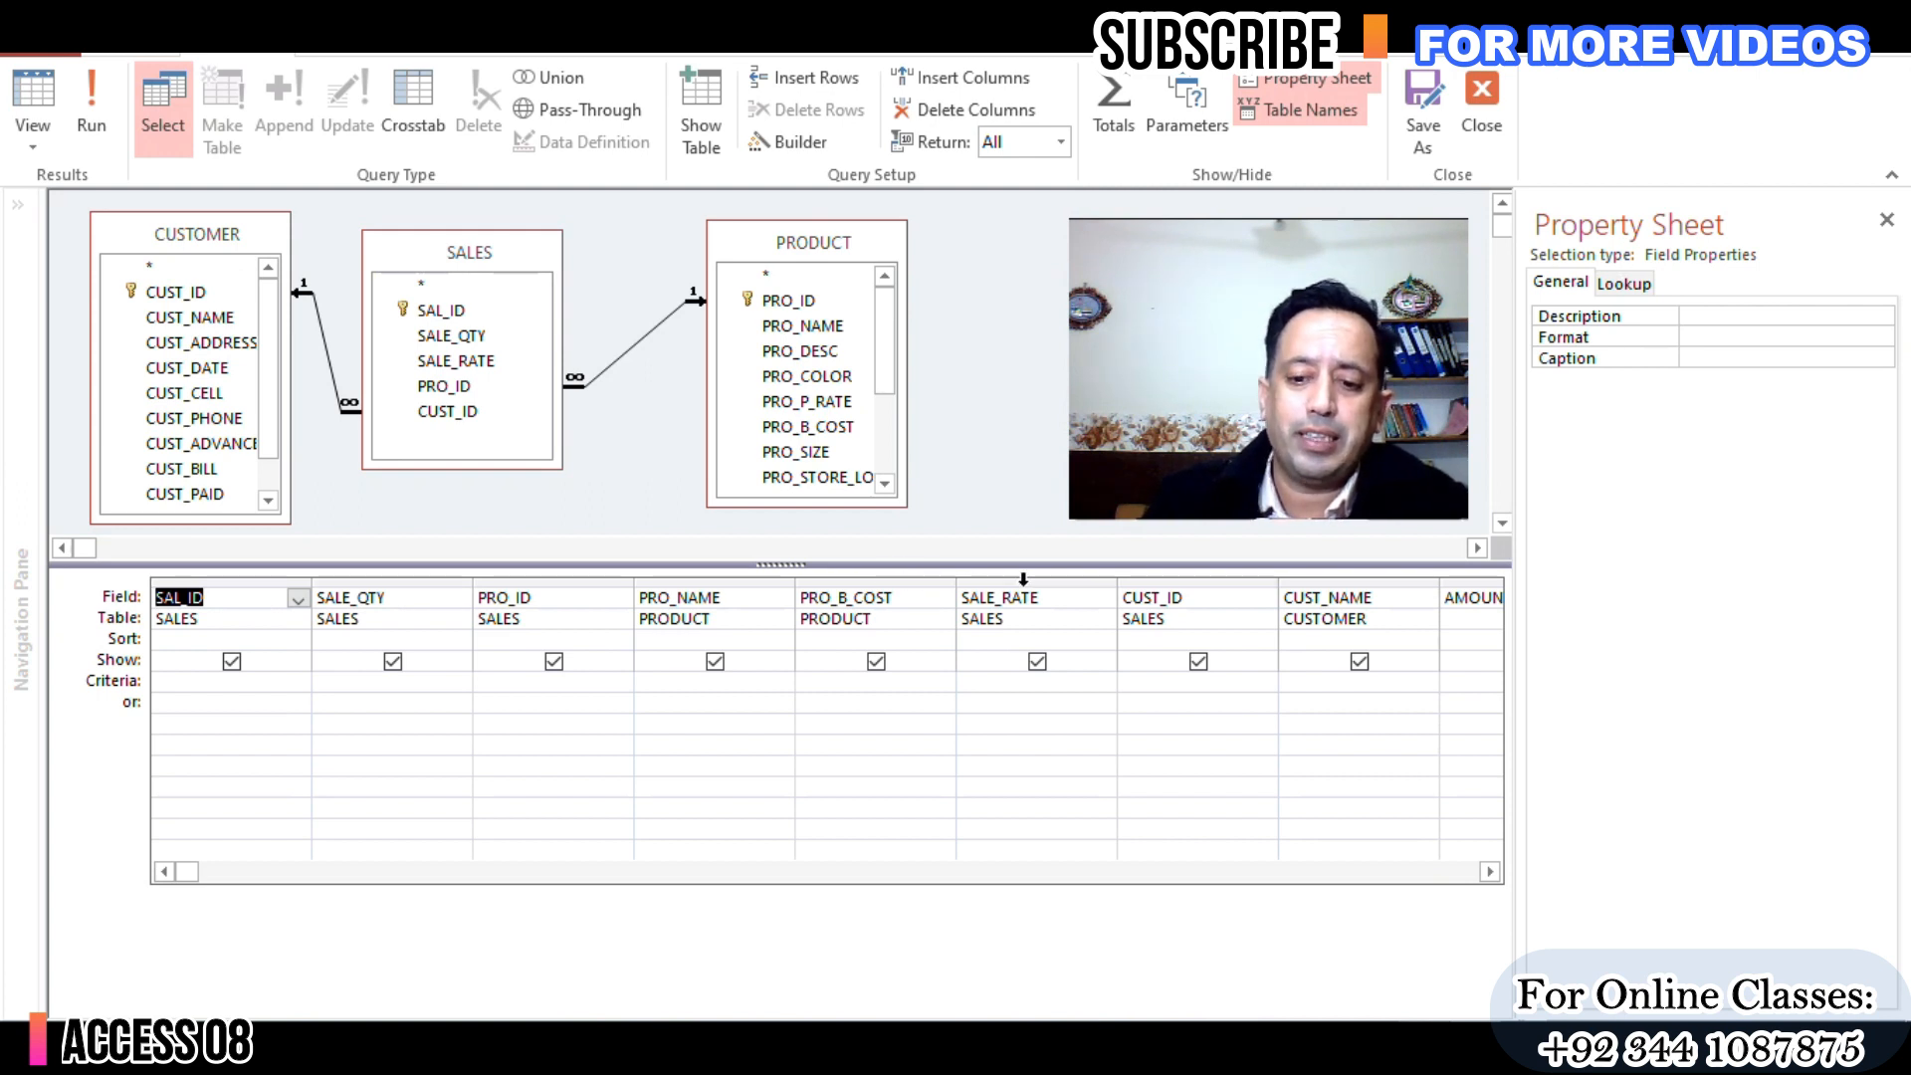
Step: Remove the CUST_NAME and CUST_DATE columns from the SalesDeatails query grid
left_click(1341, 585)
key("Delete")
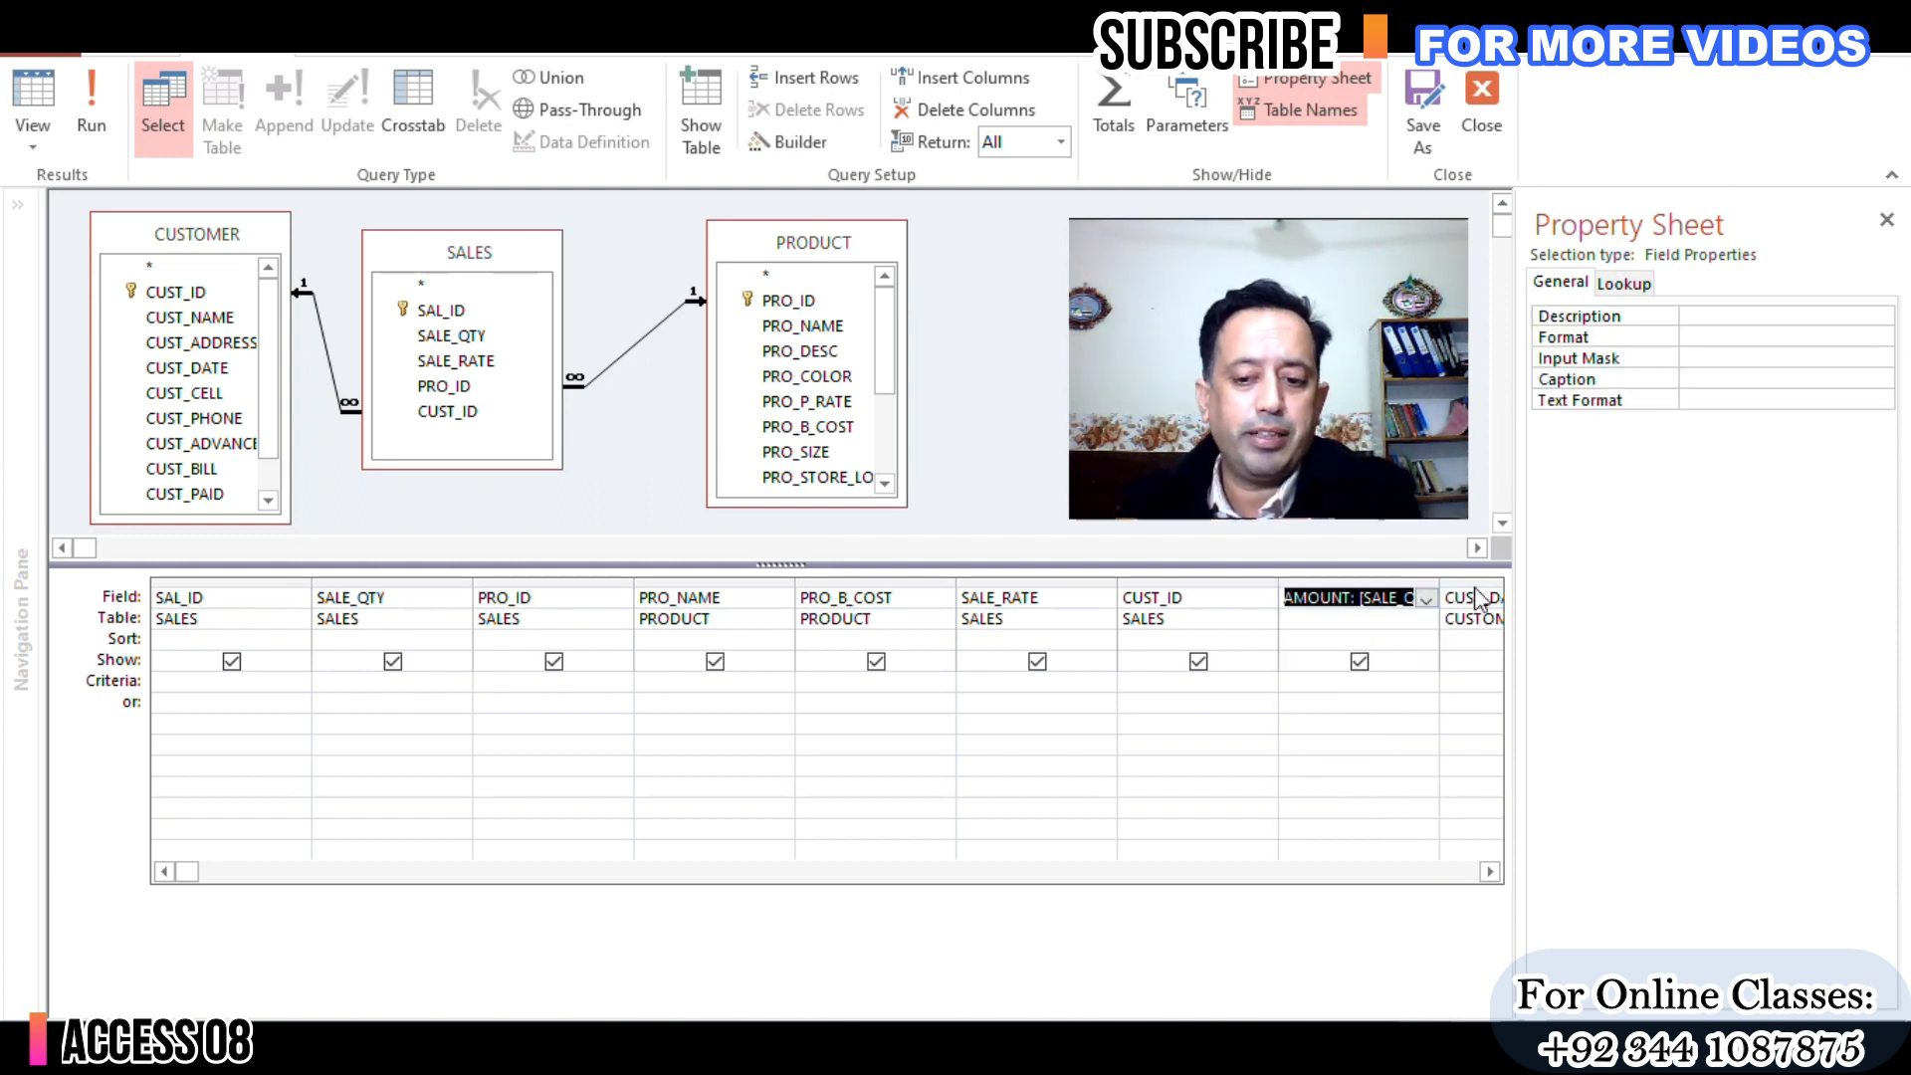
left_click(1490, 871)
left_click(1490, 871)
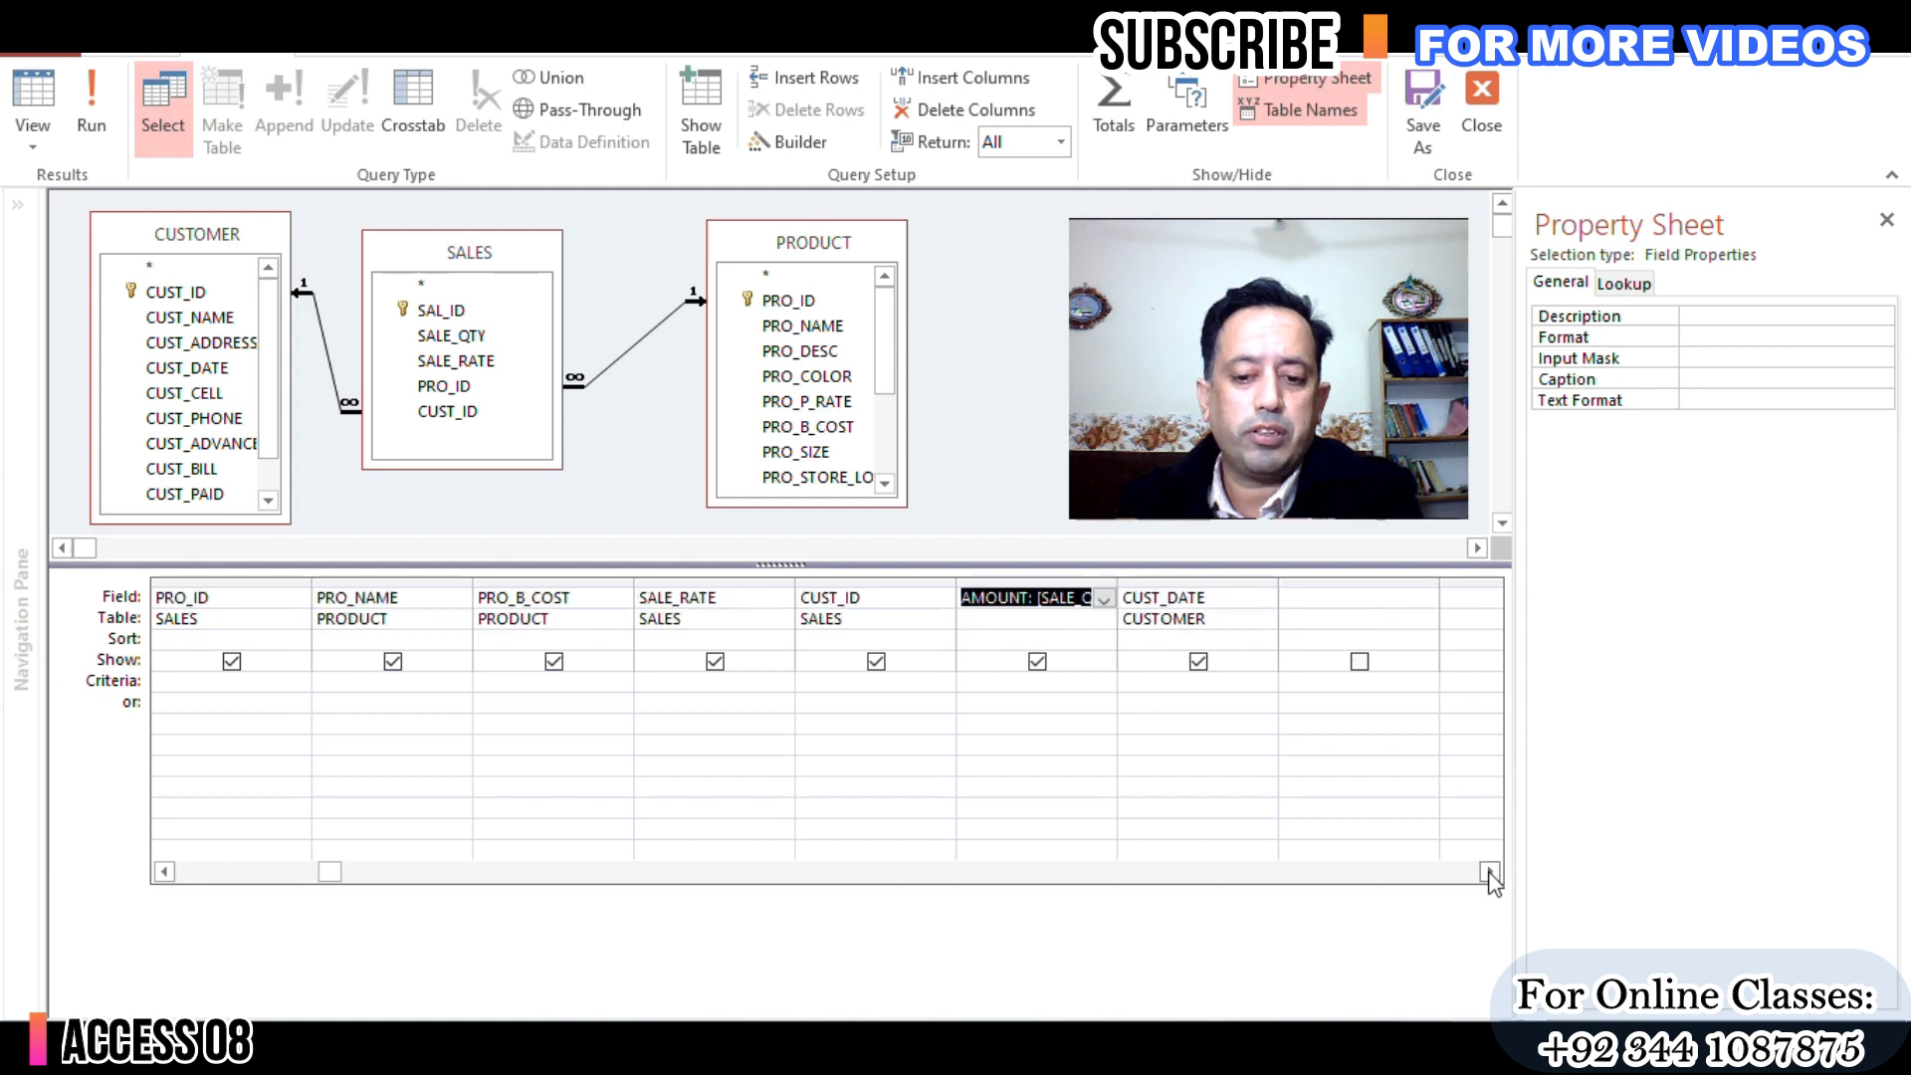
left_click(1184, 580)
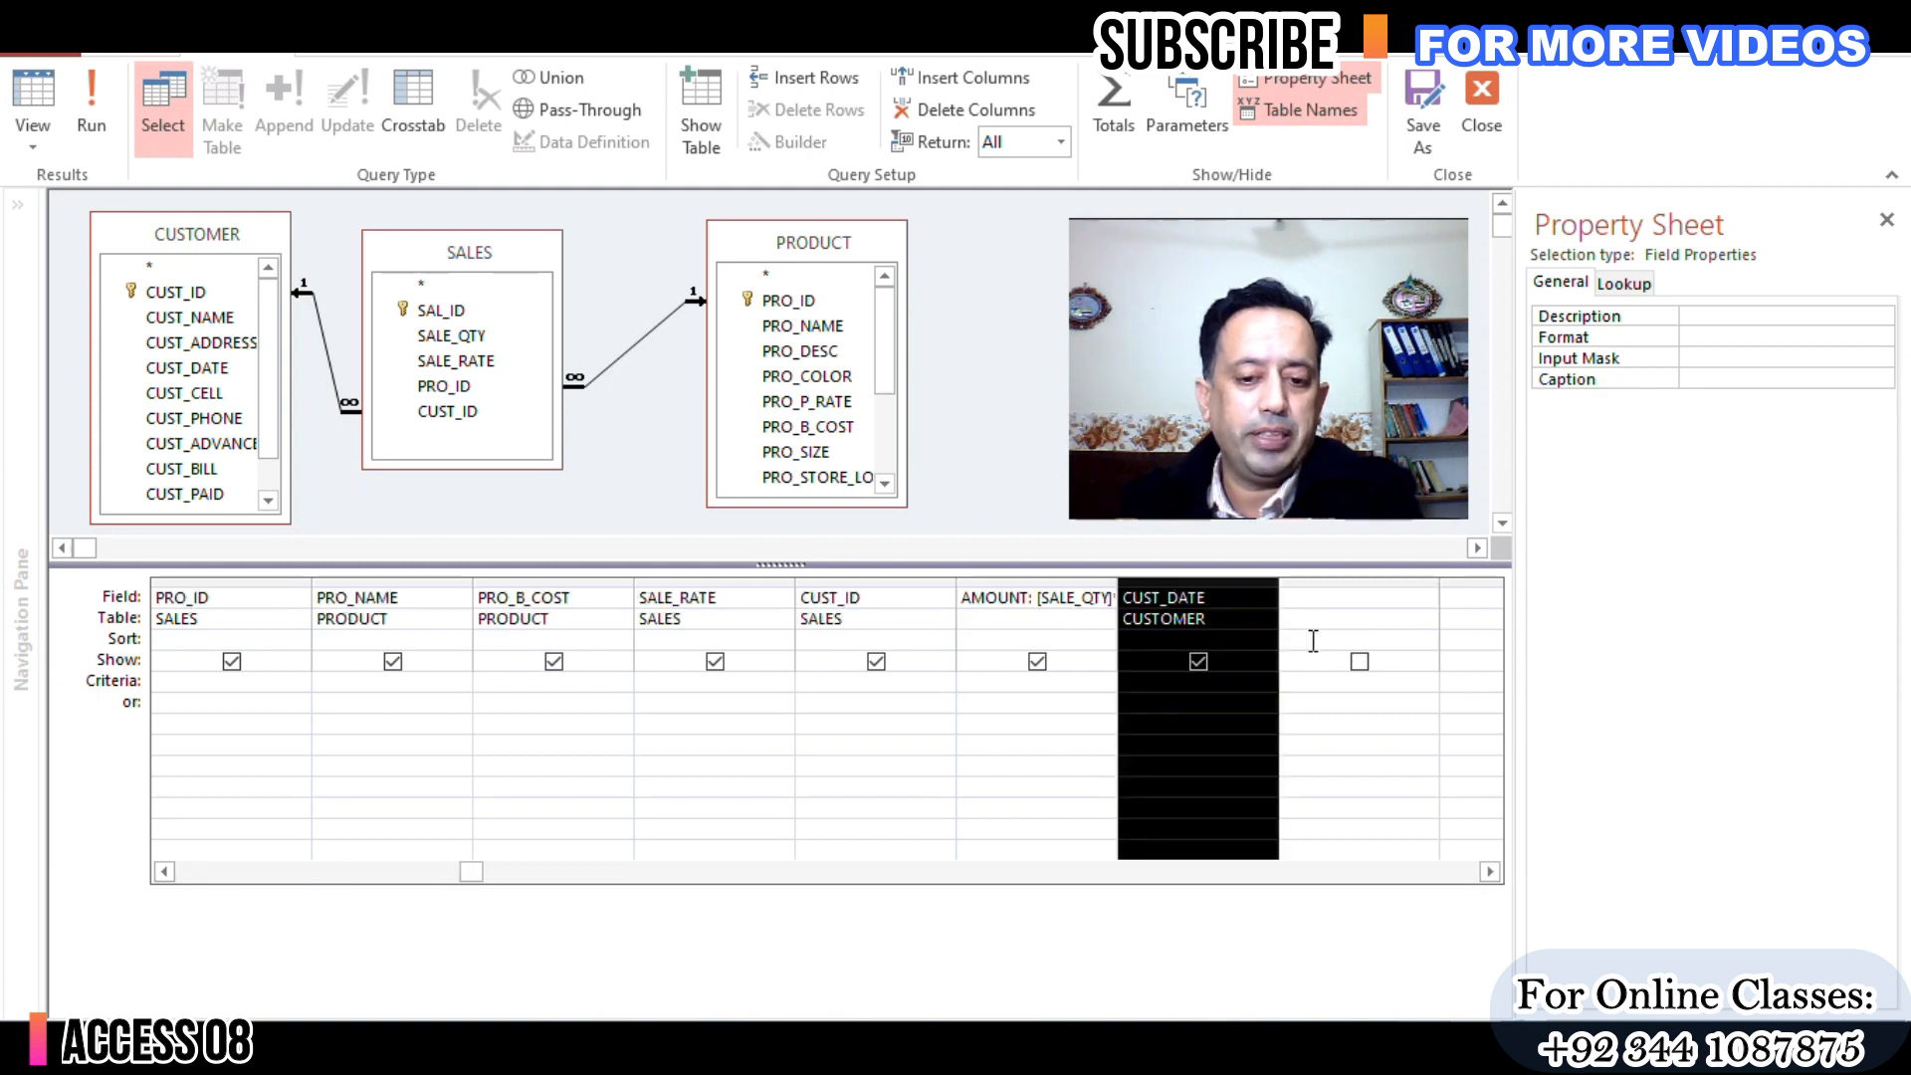
key("Delete")
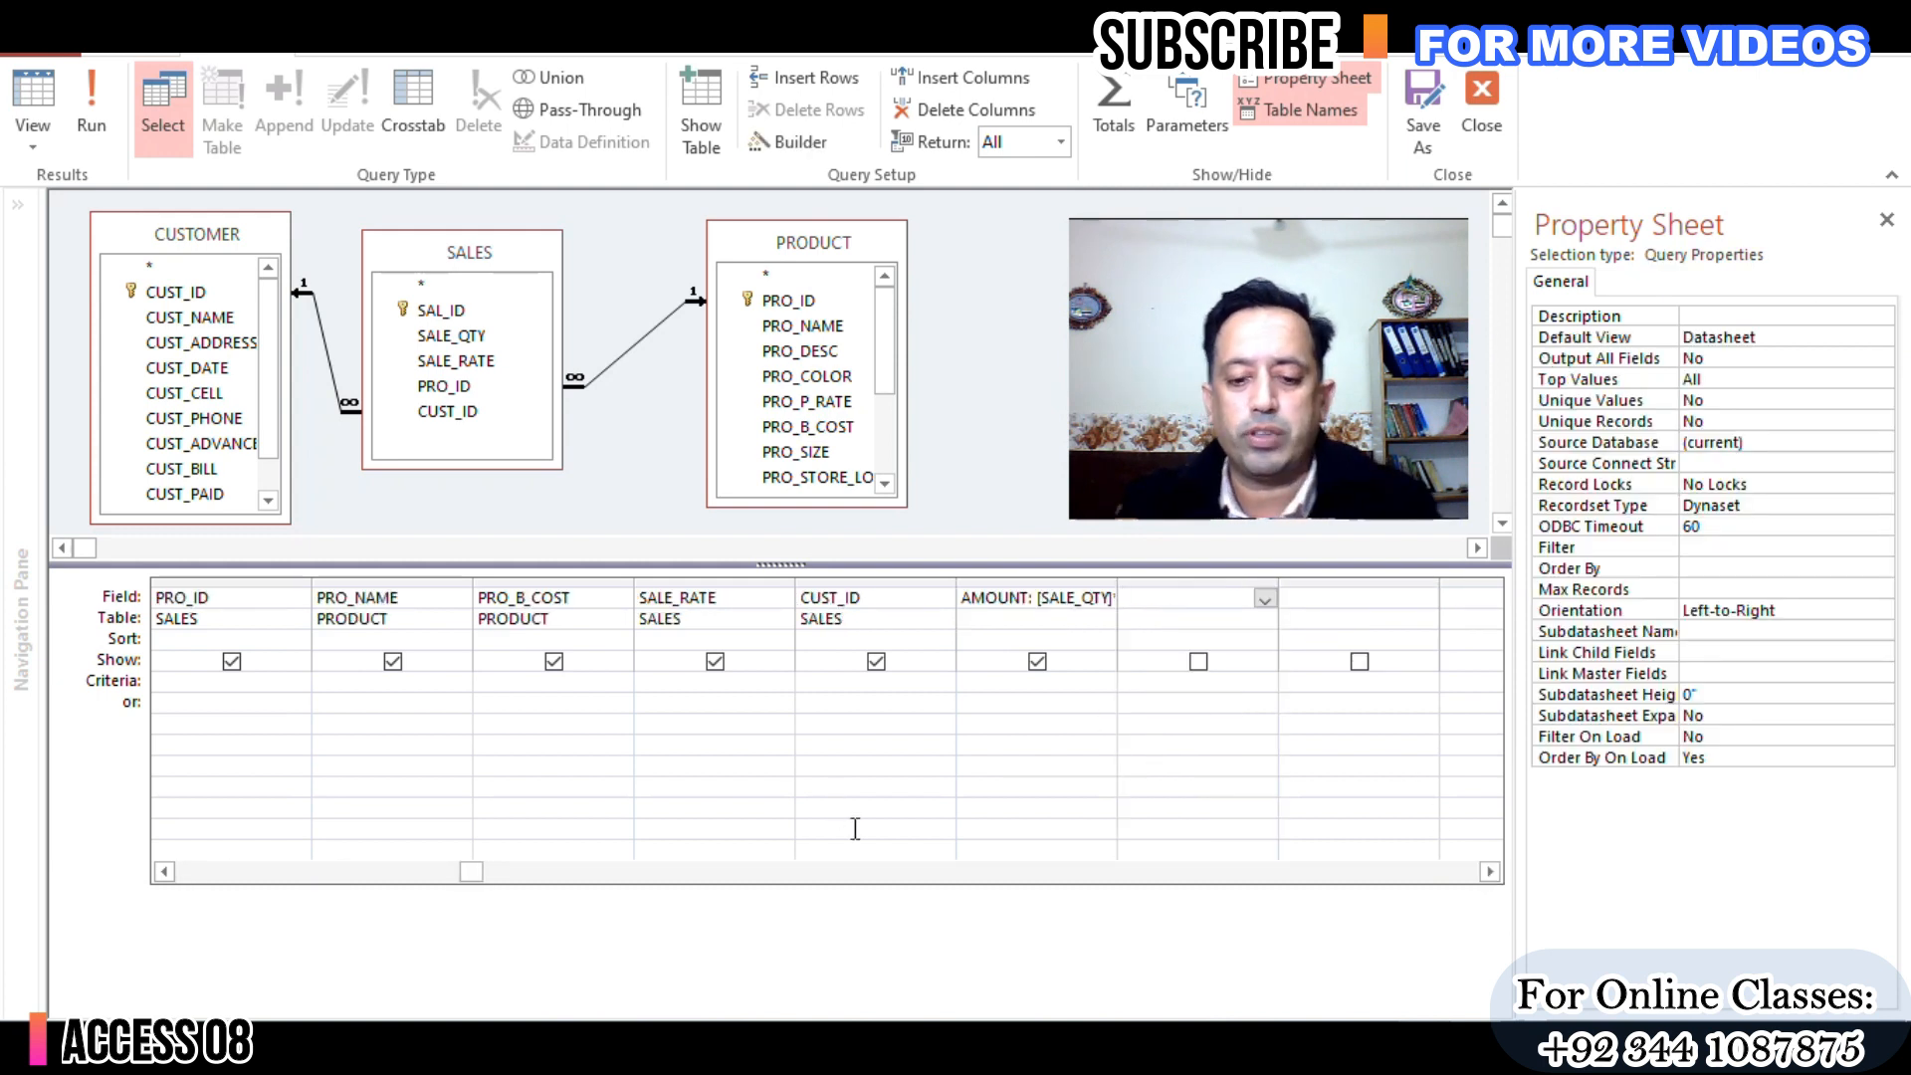
Step: Review the fields from SAL_ID to SALE_RATE and remove the PRO_B_COST column from the query grid
left_click(164, 872)
left_click(164, 872)
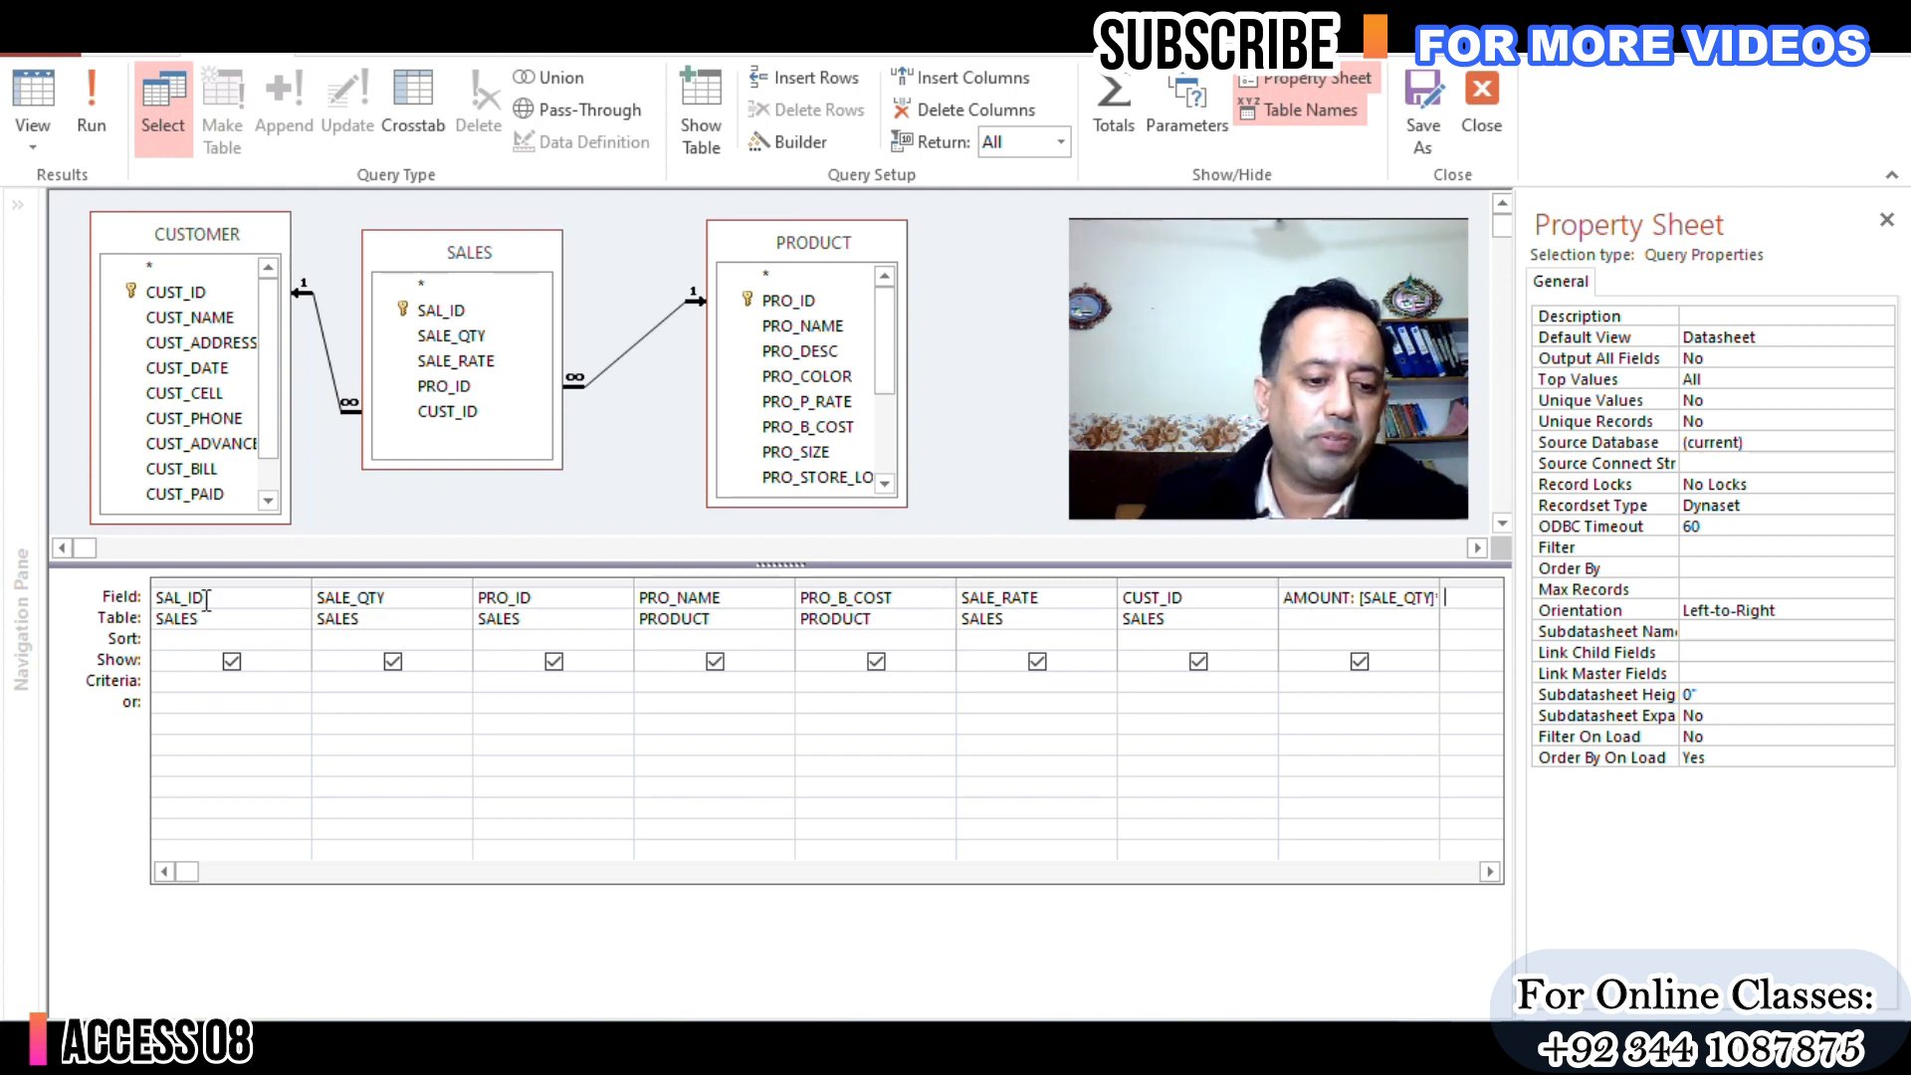
left_click(370, 582)
left_click(555, 597)
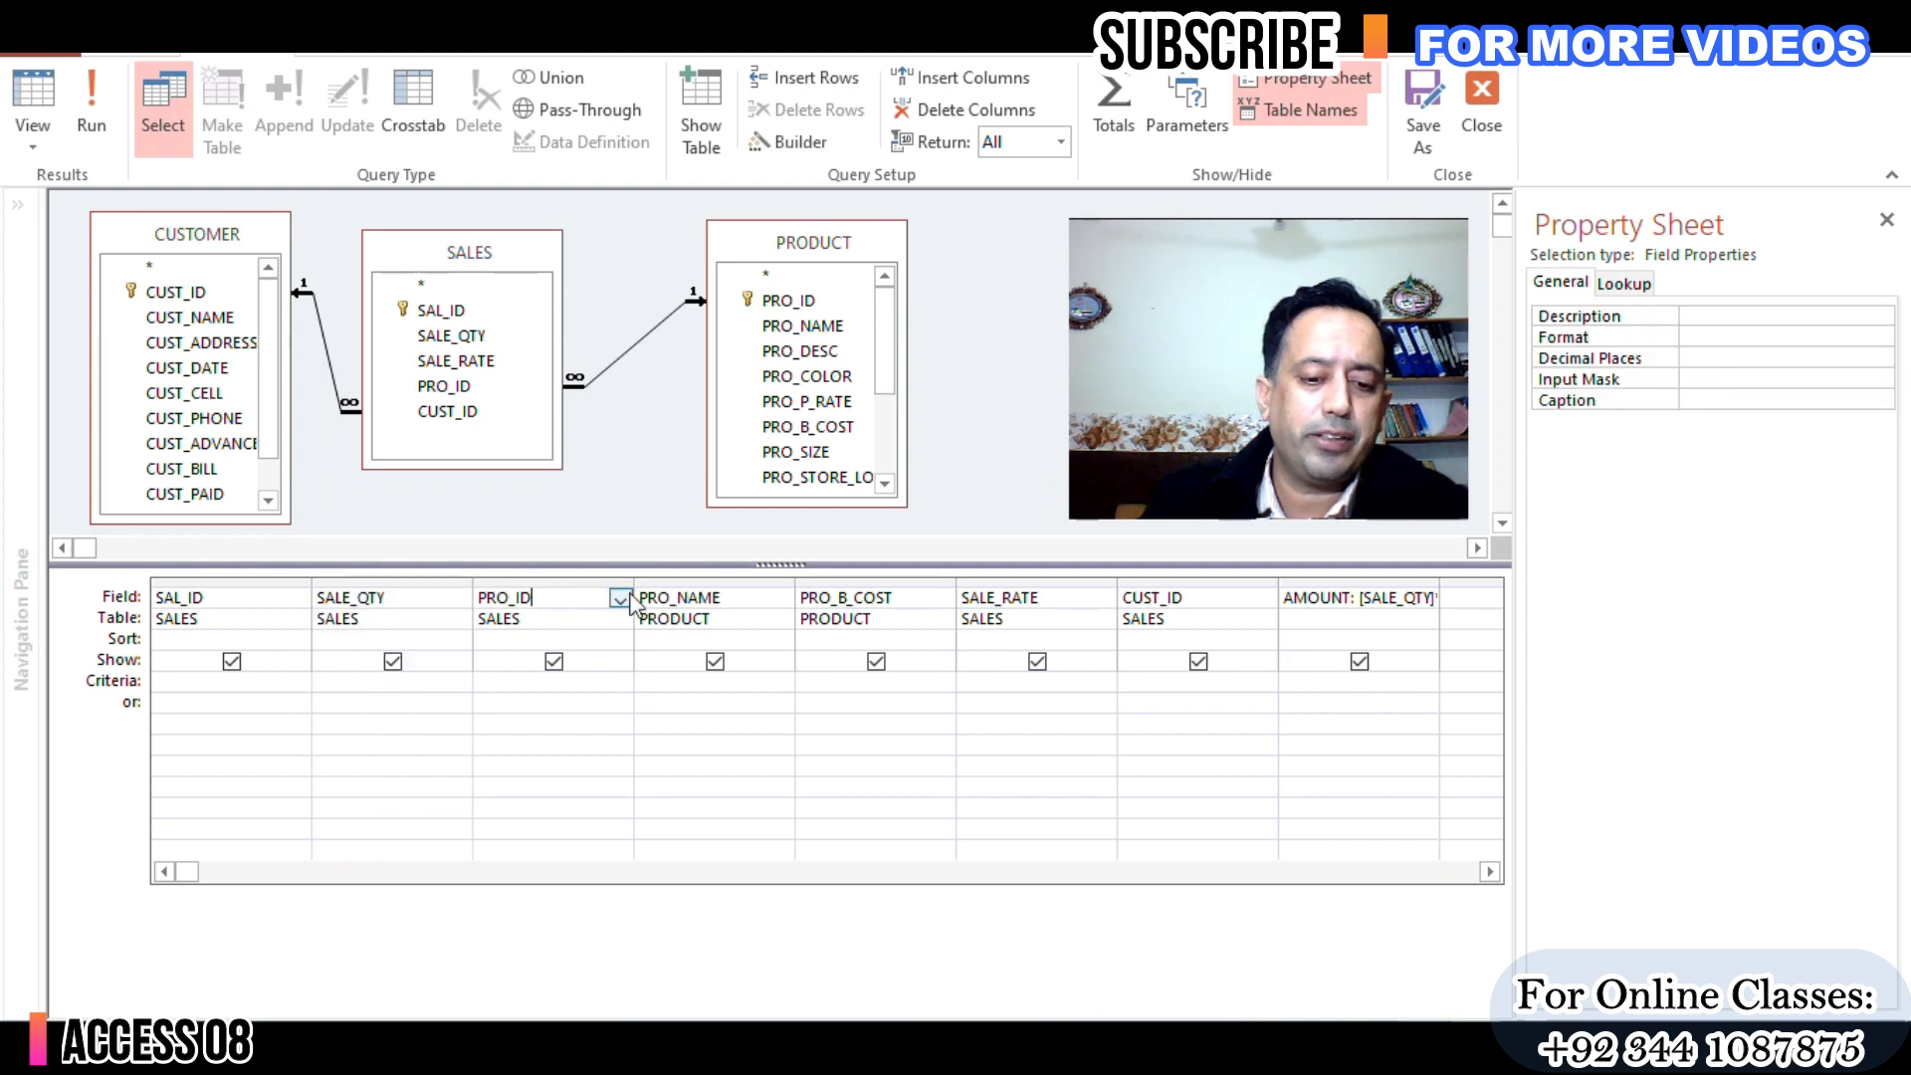
left_click(737, 597)
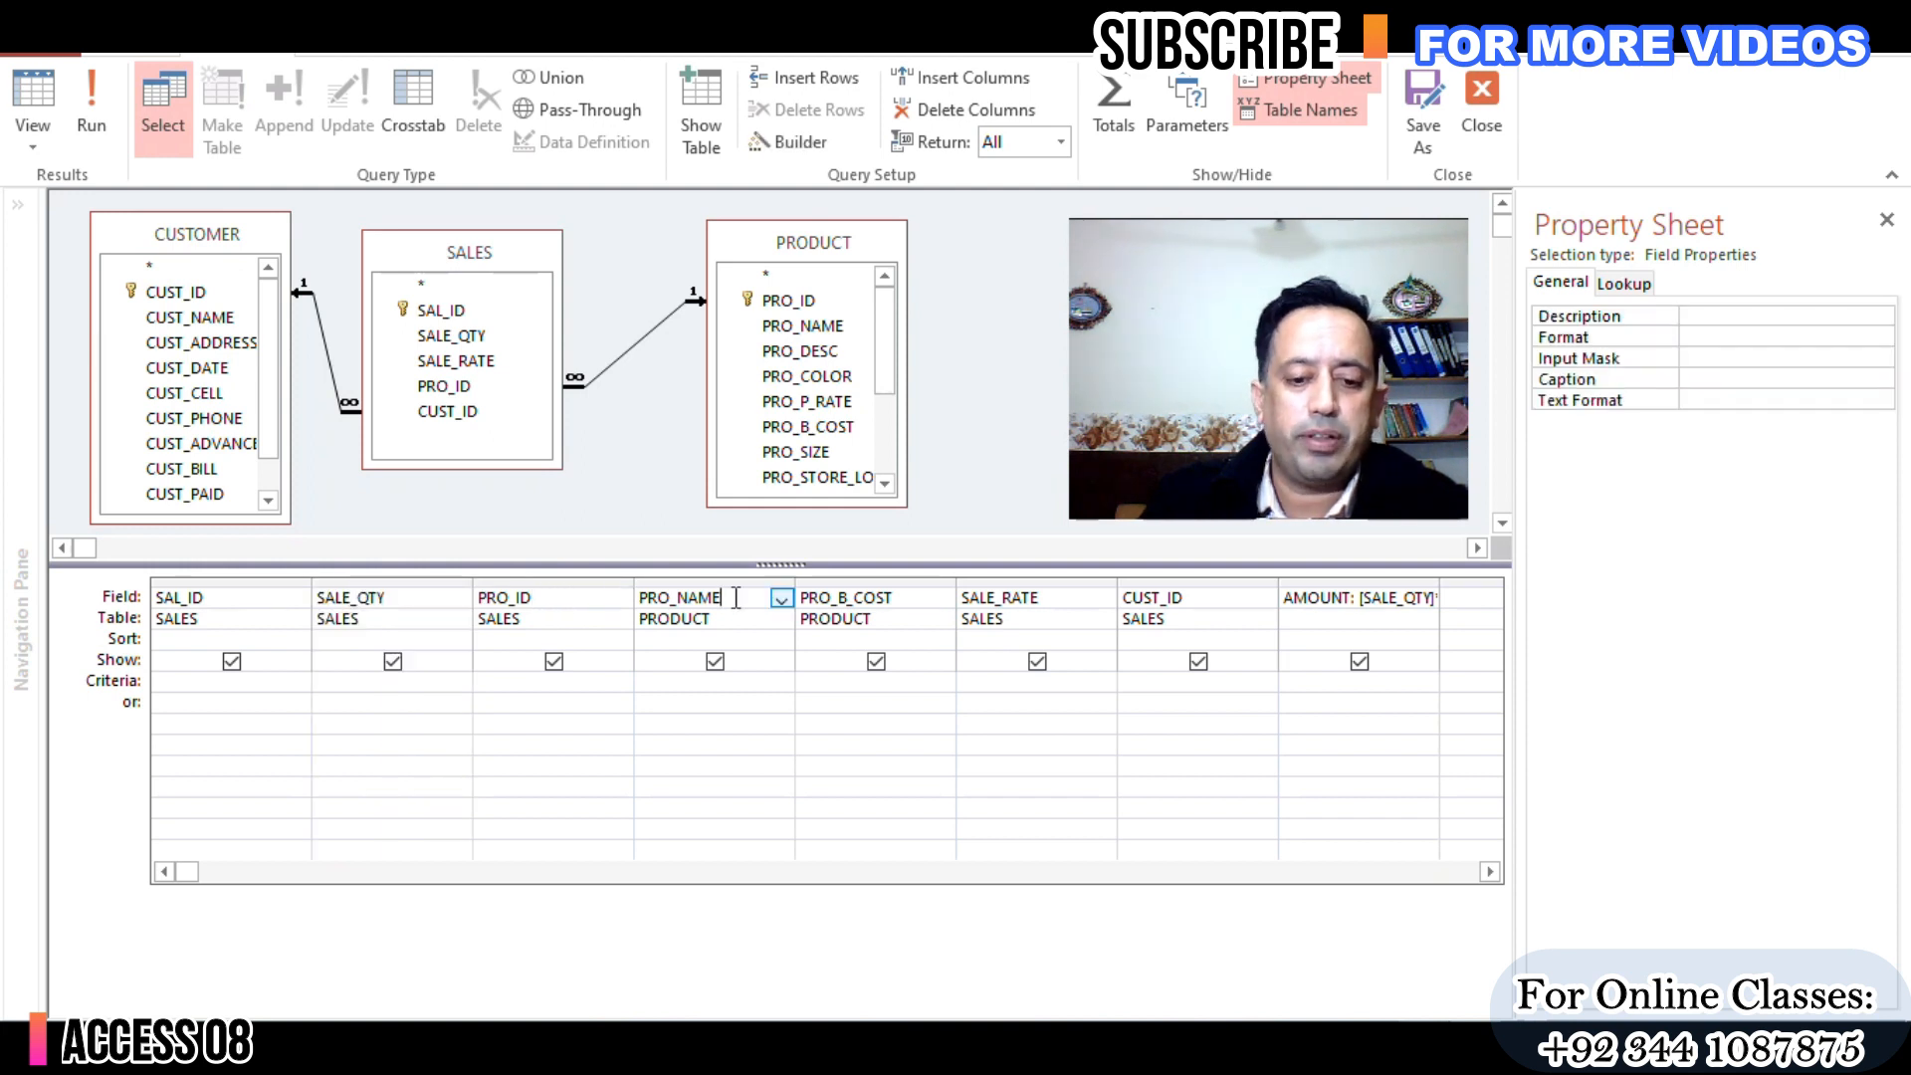
left_click(903, 598)
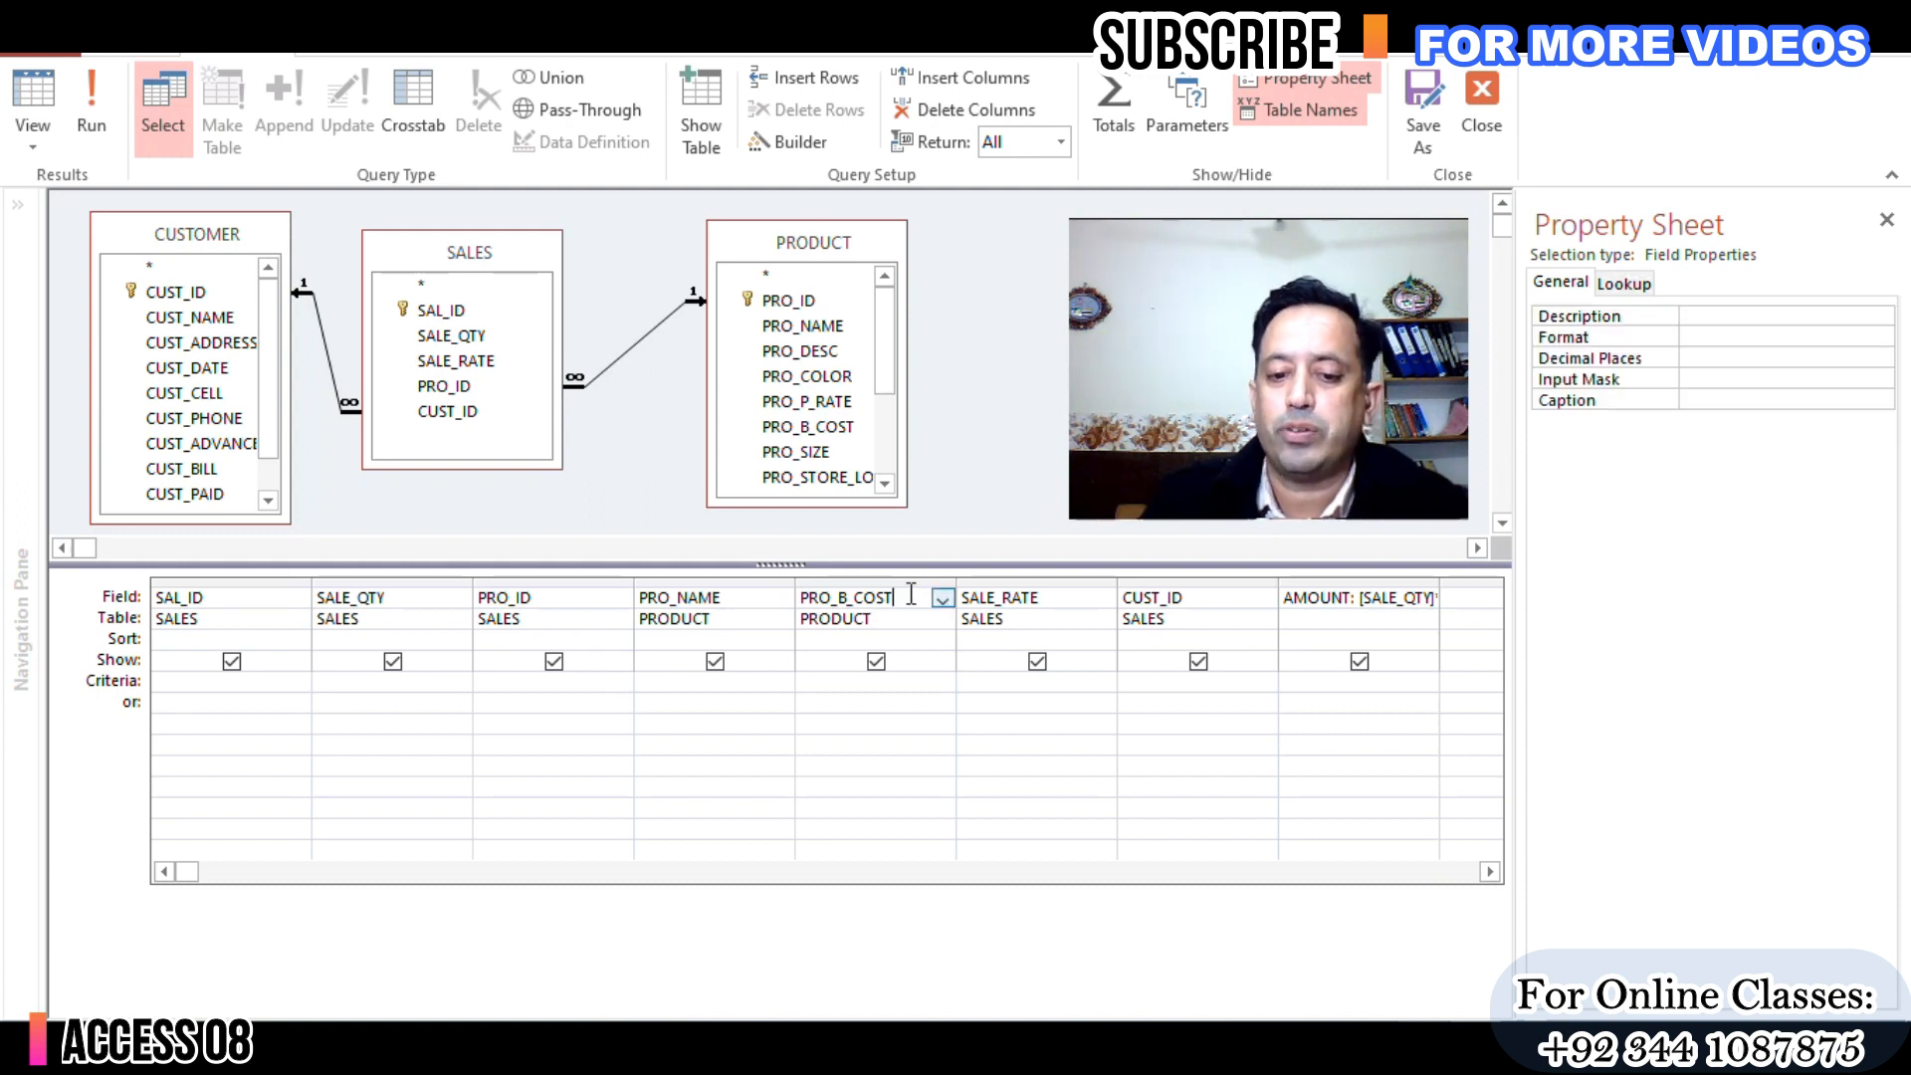
left_click(1051, 606)
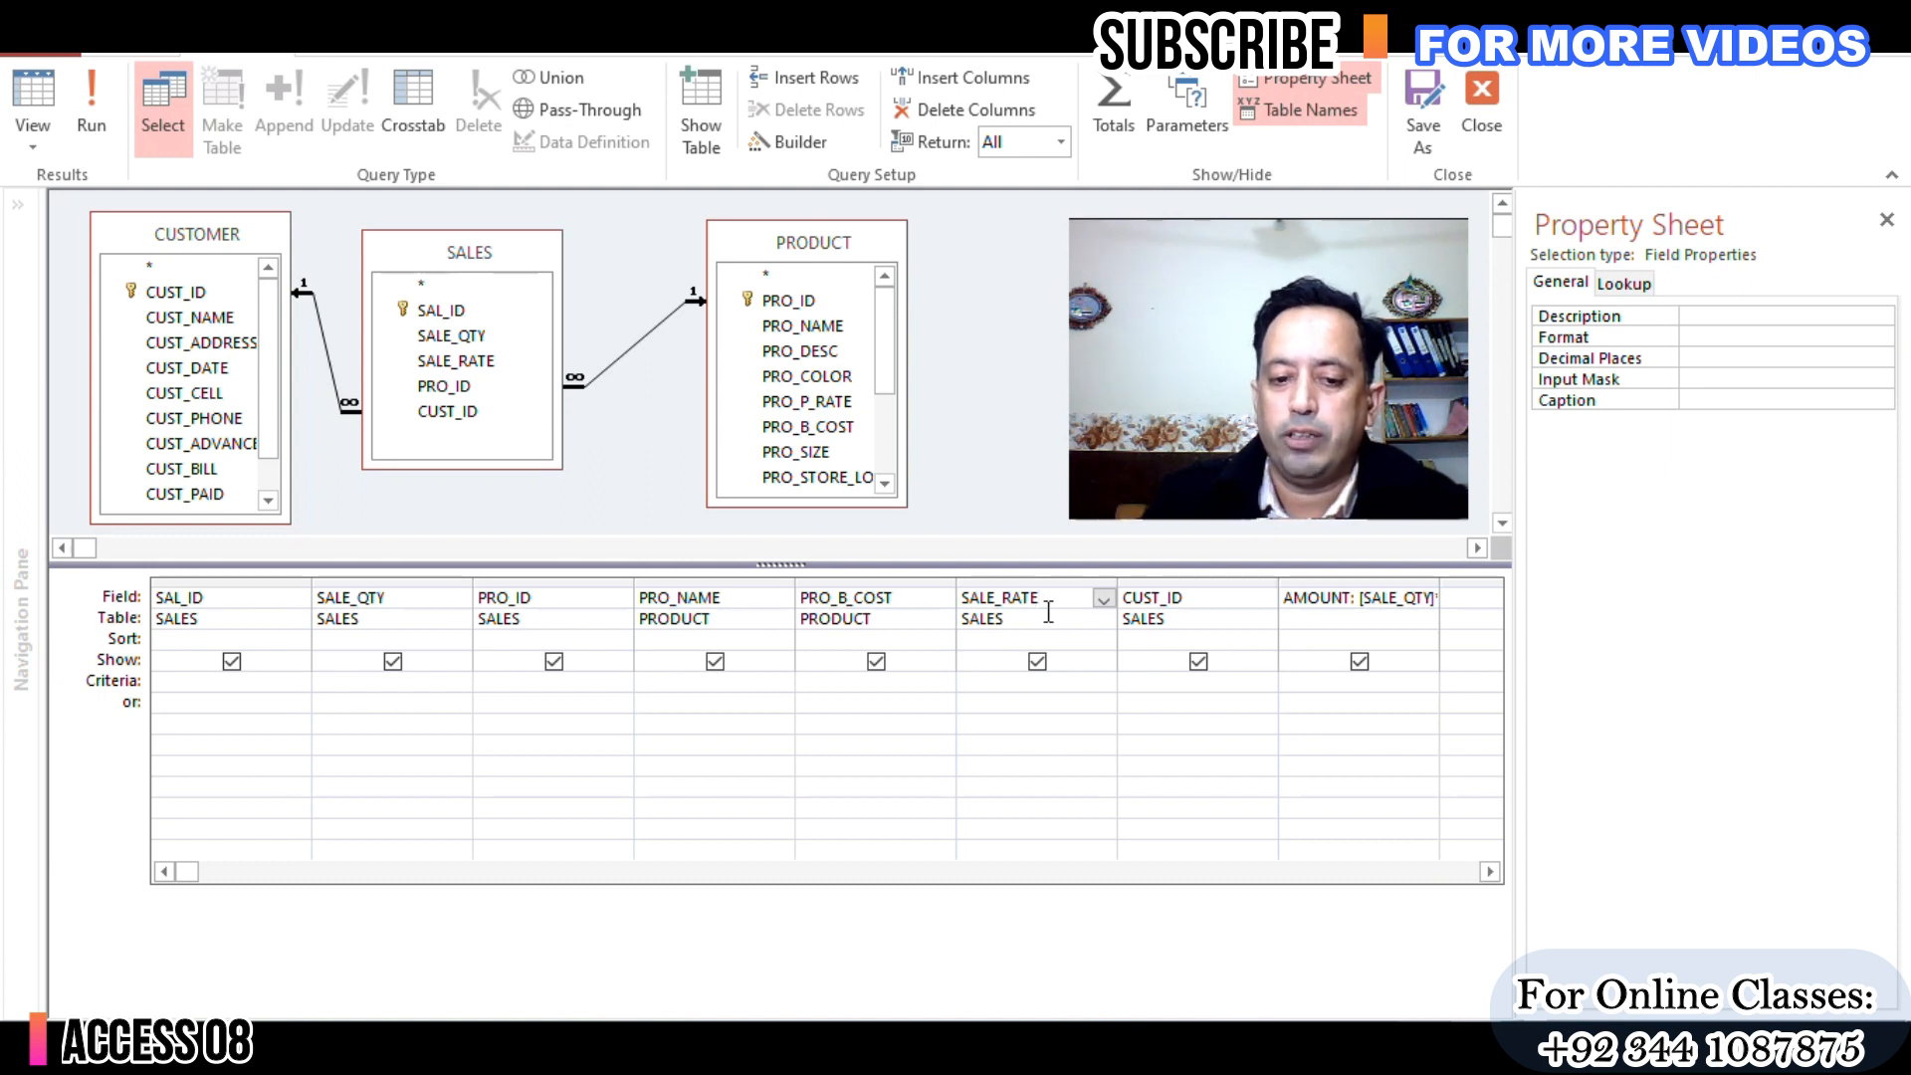
left_click(898, 581)
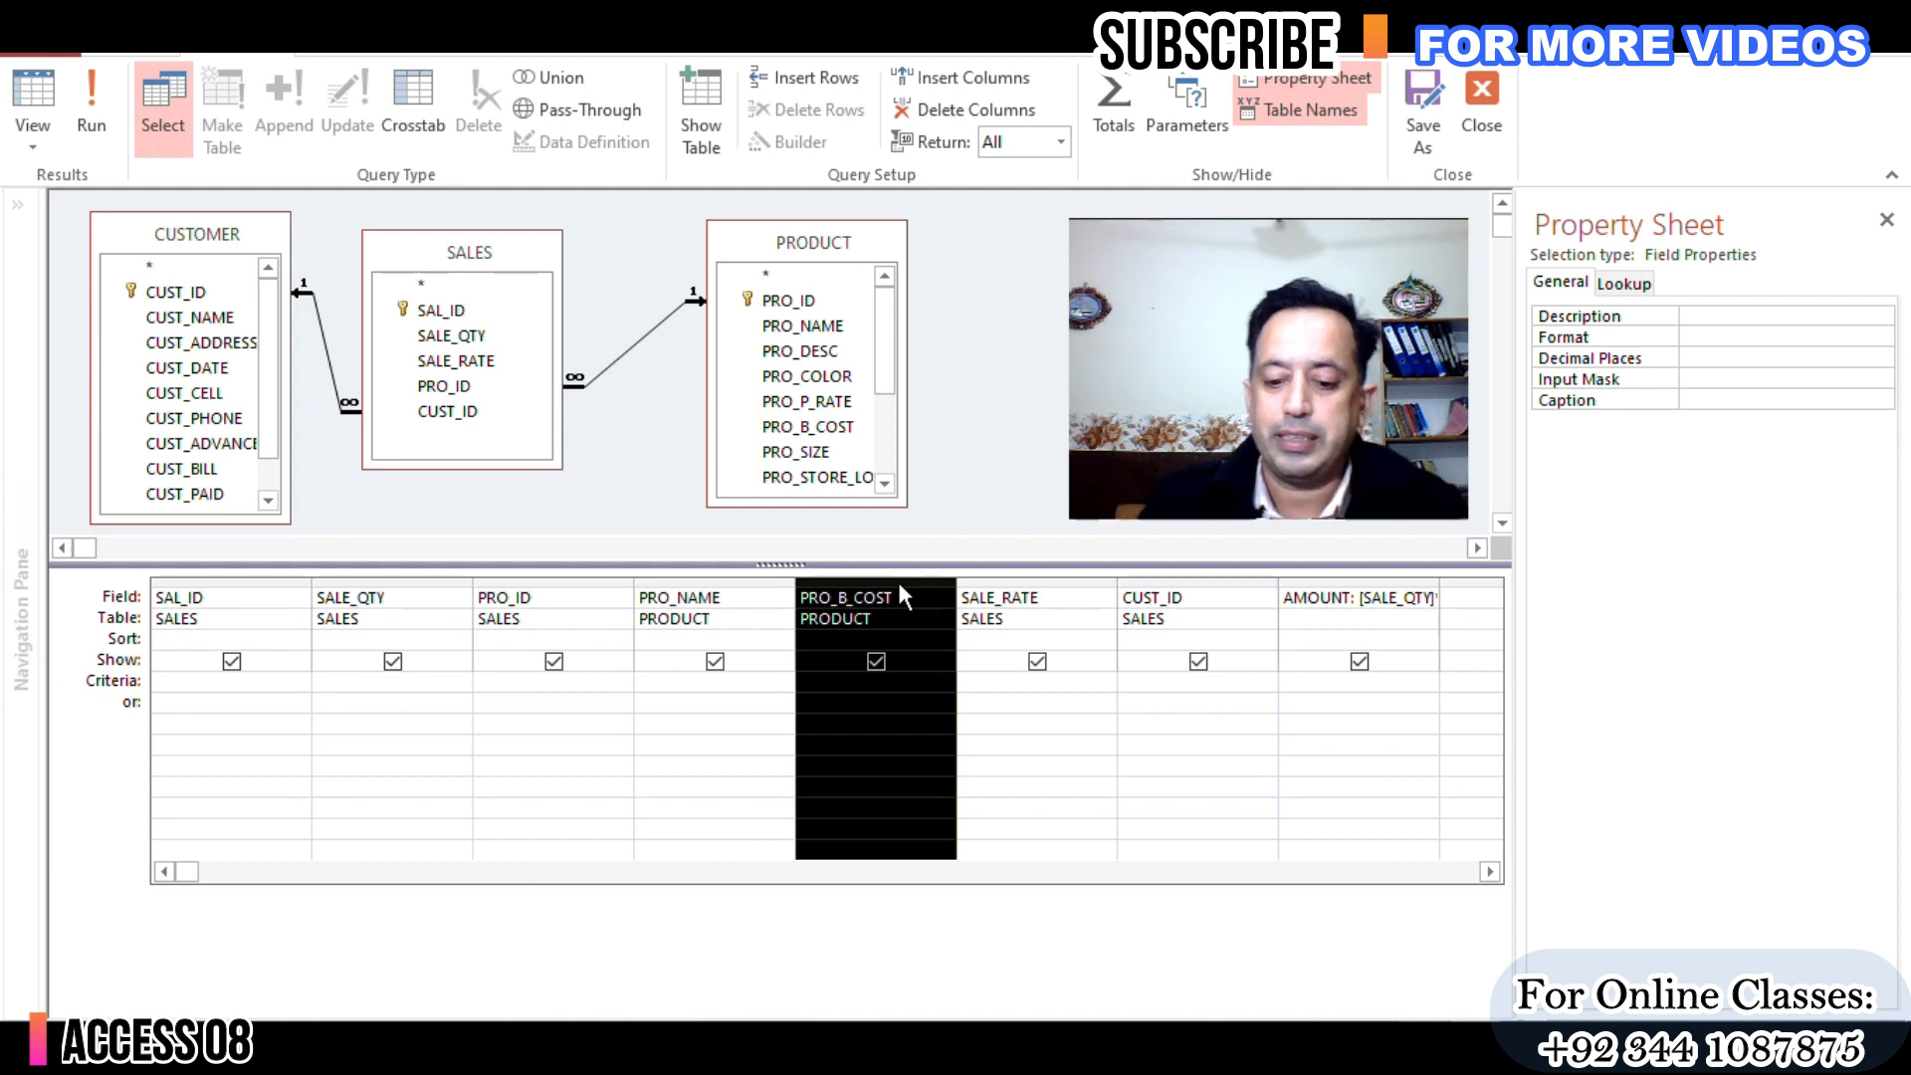
key("Delete")
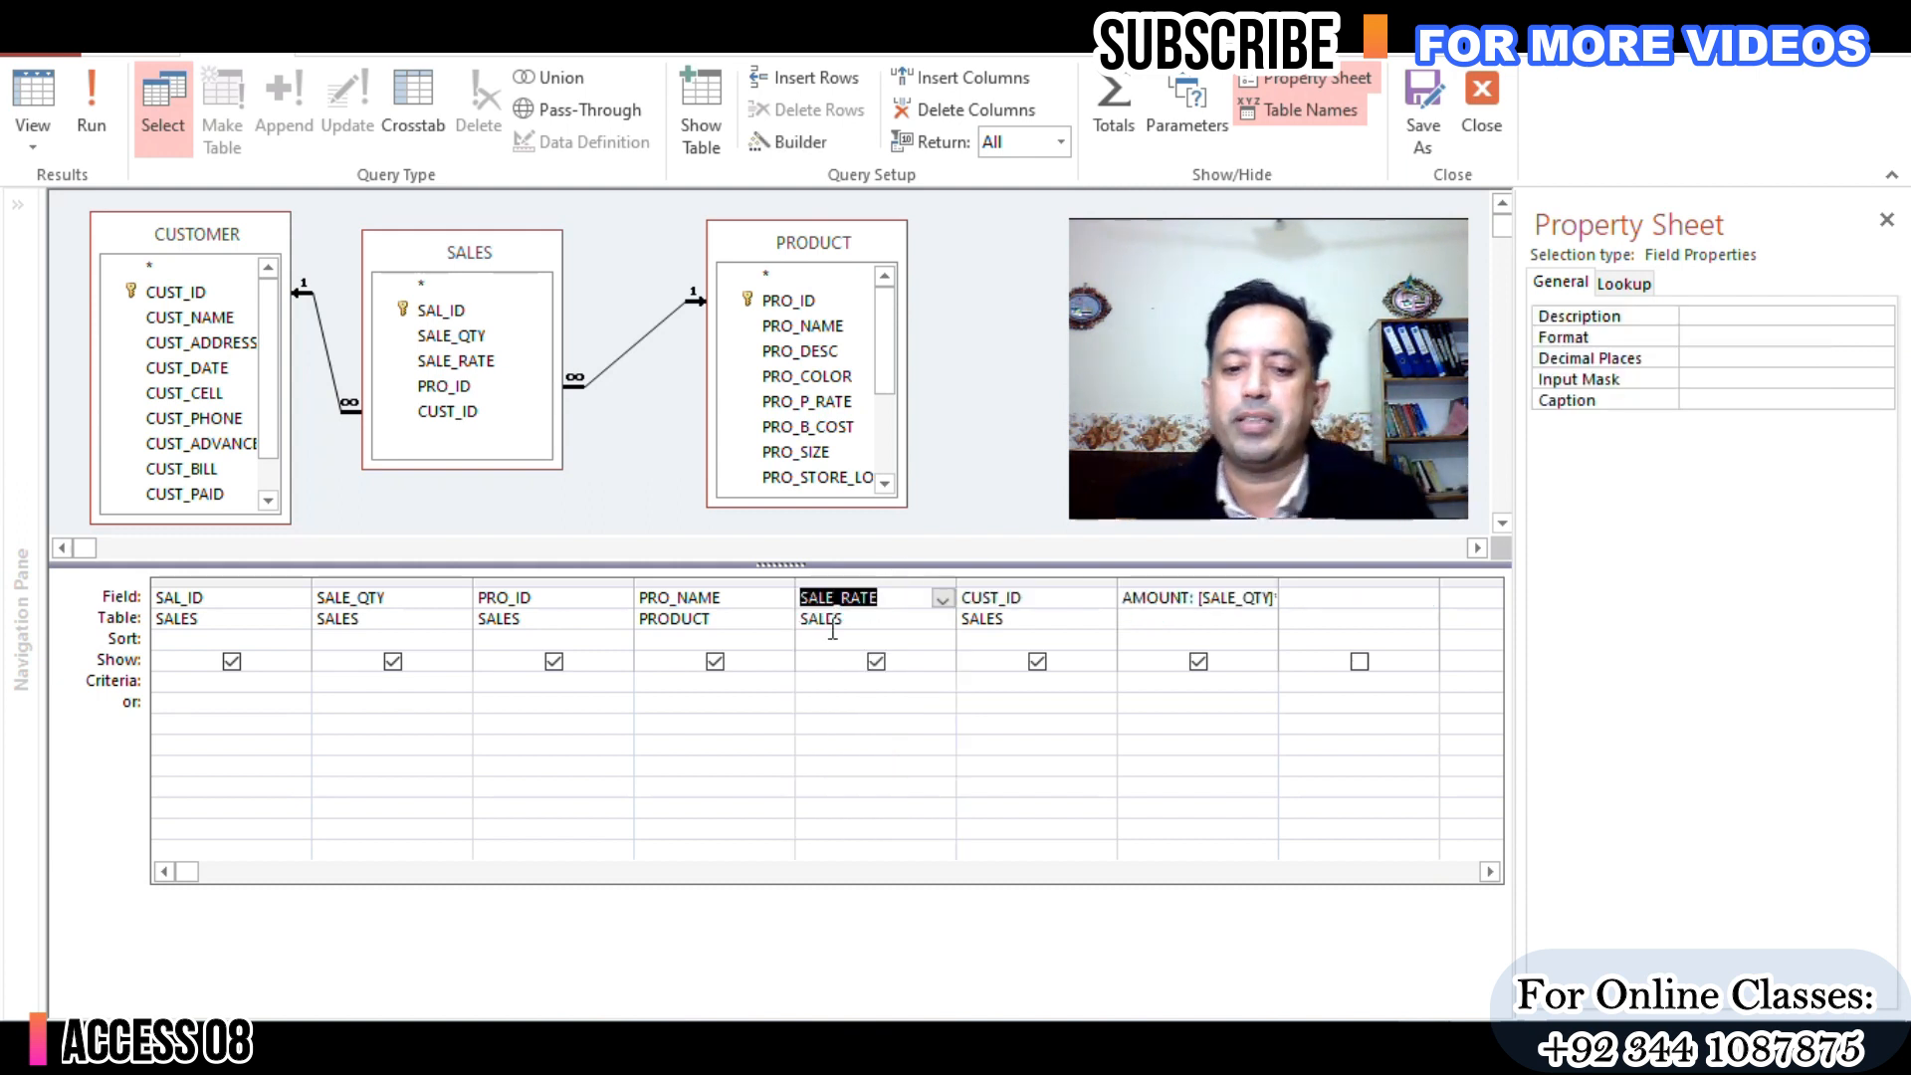
left_click(654, 686)
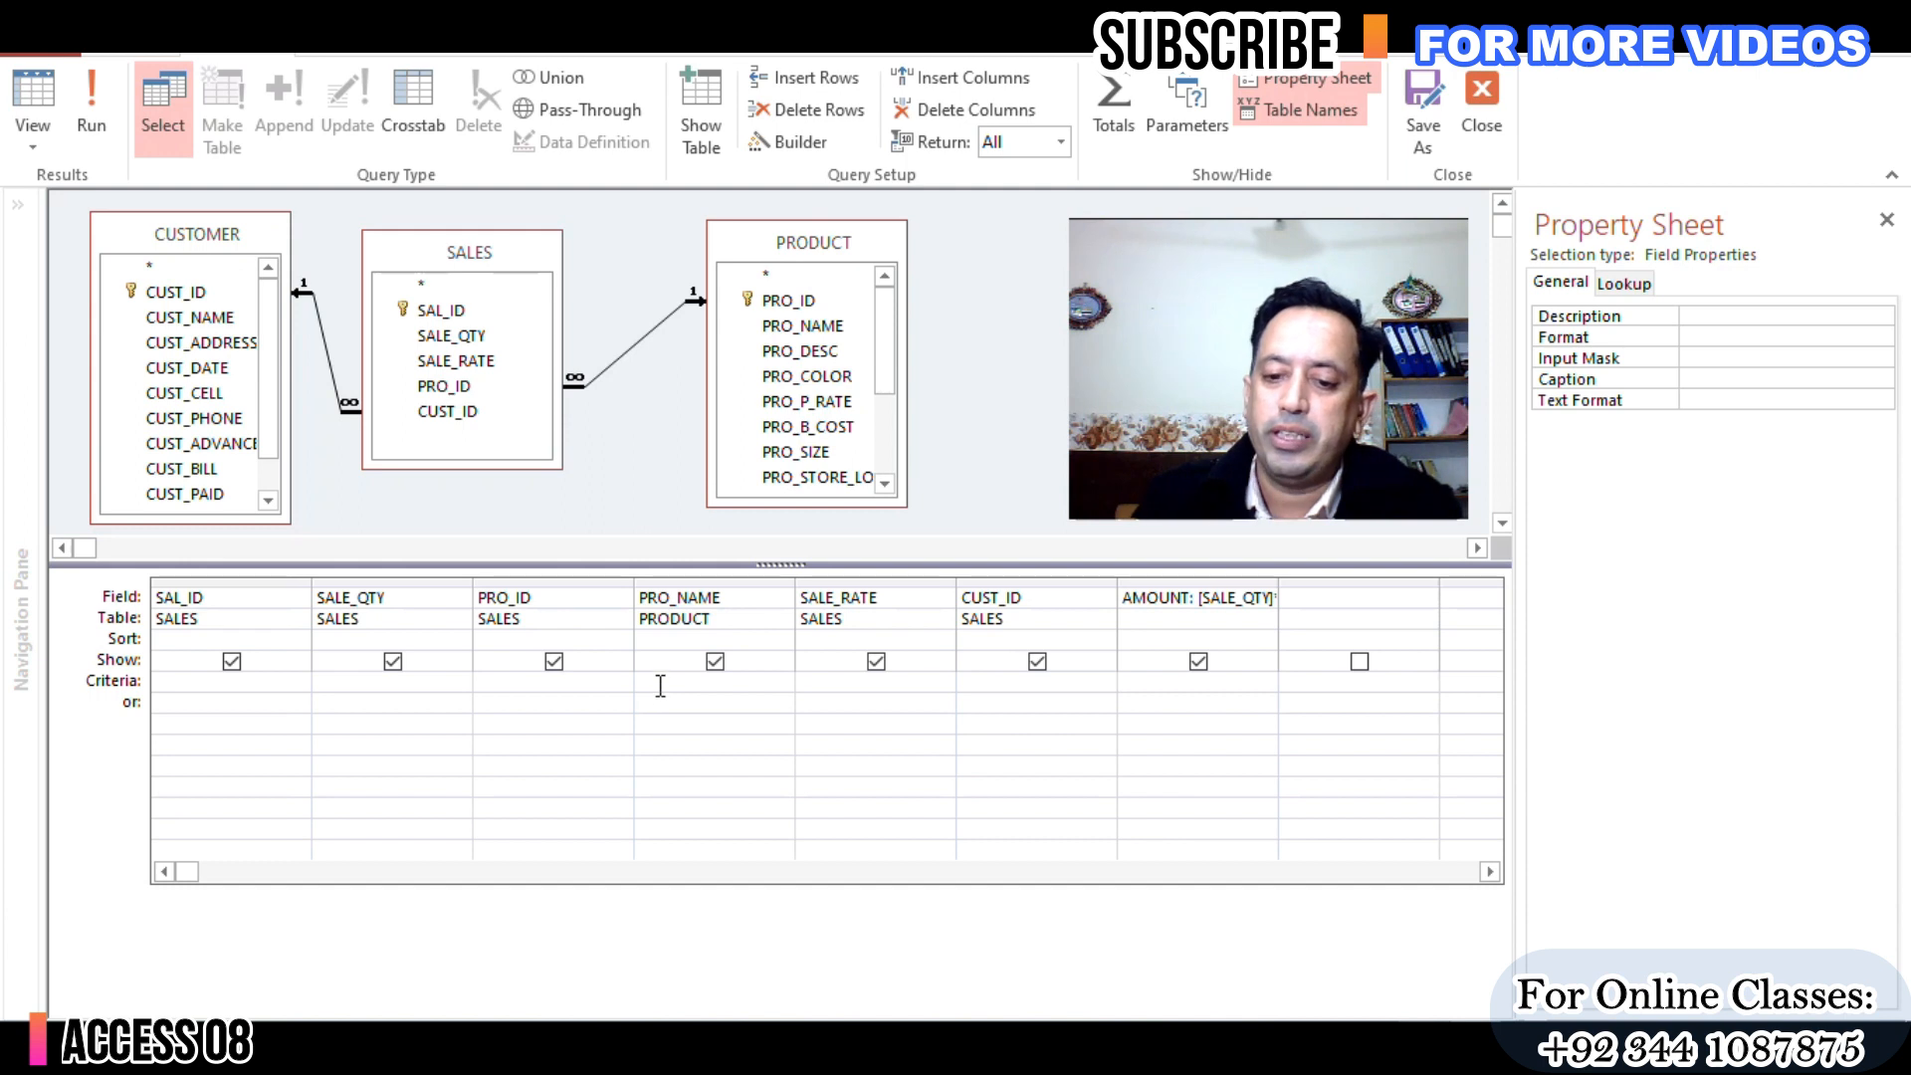
Step: Widen the AMOUNT column slightly and turn on totals so every field in the query is set to Group By
left_click_drag(1278, 585, 1304, 585)
left_click(825, 642)
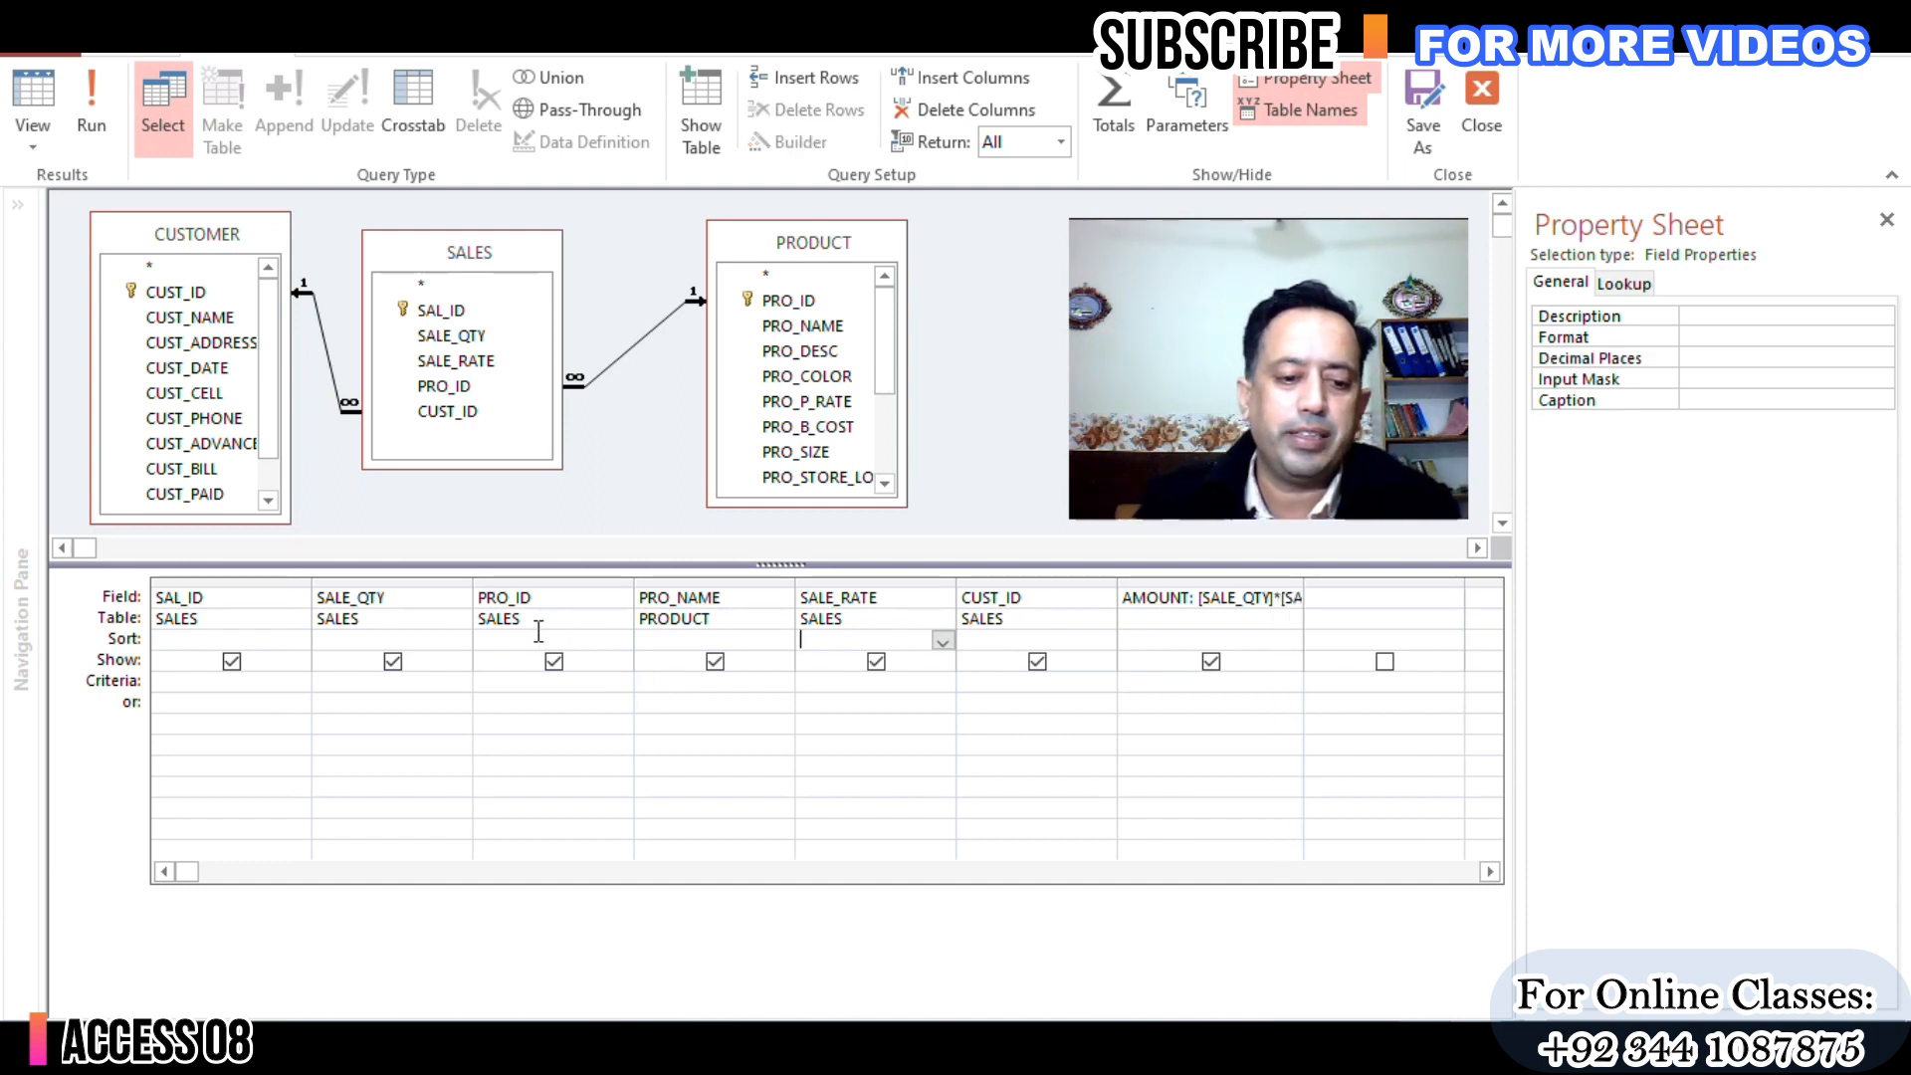
left_click(243, 640)
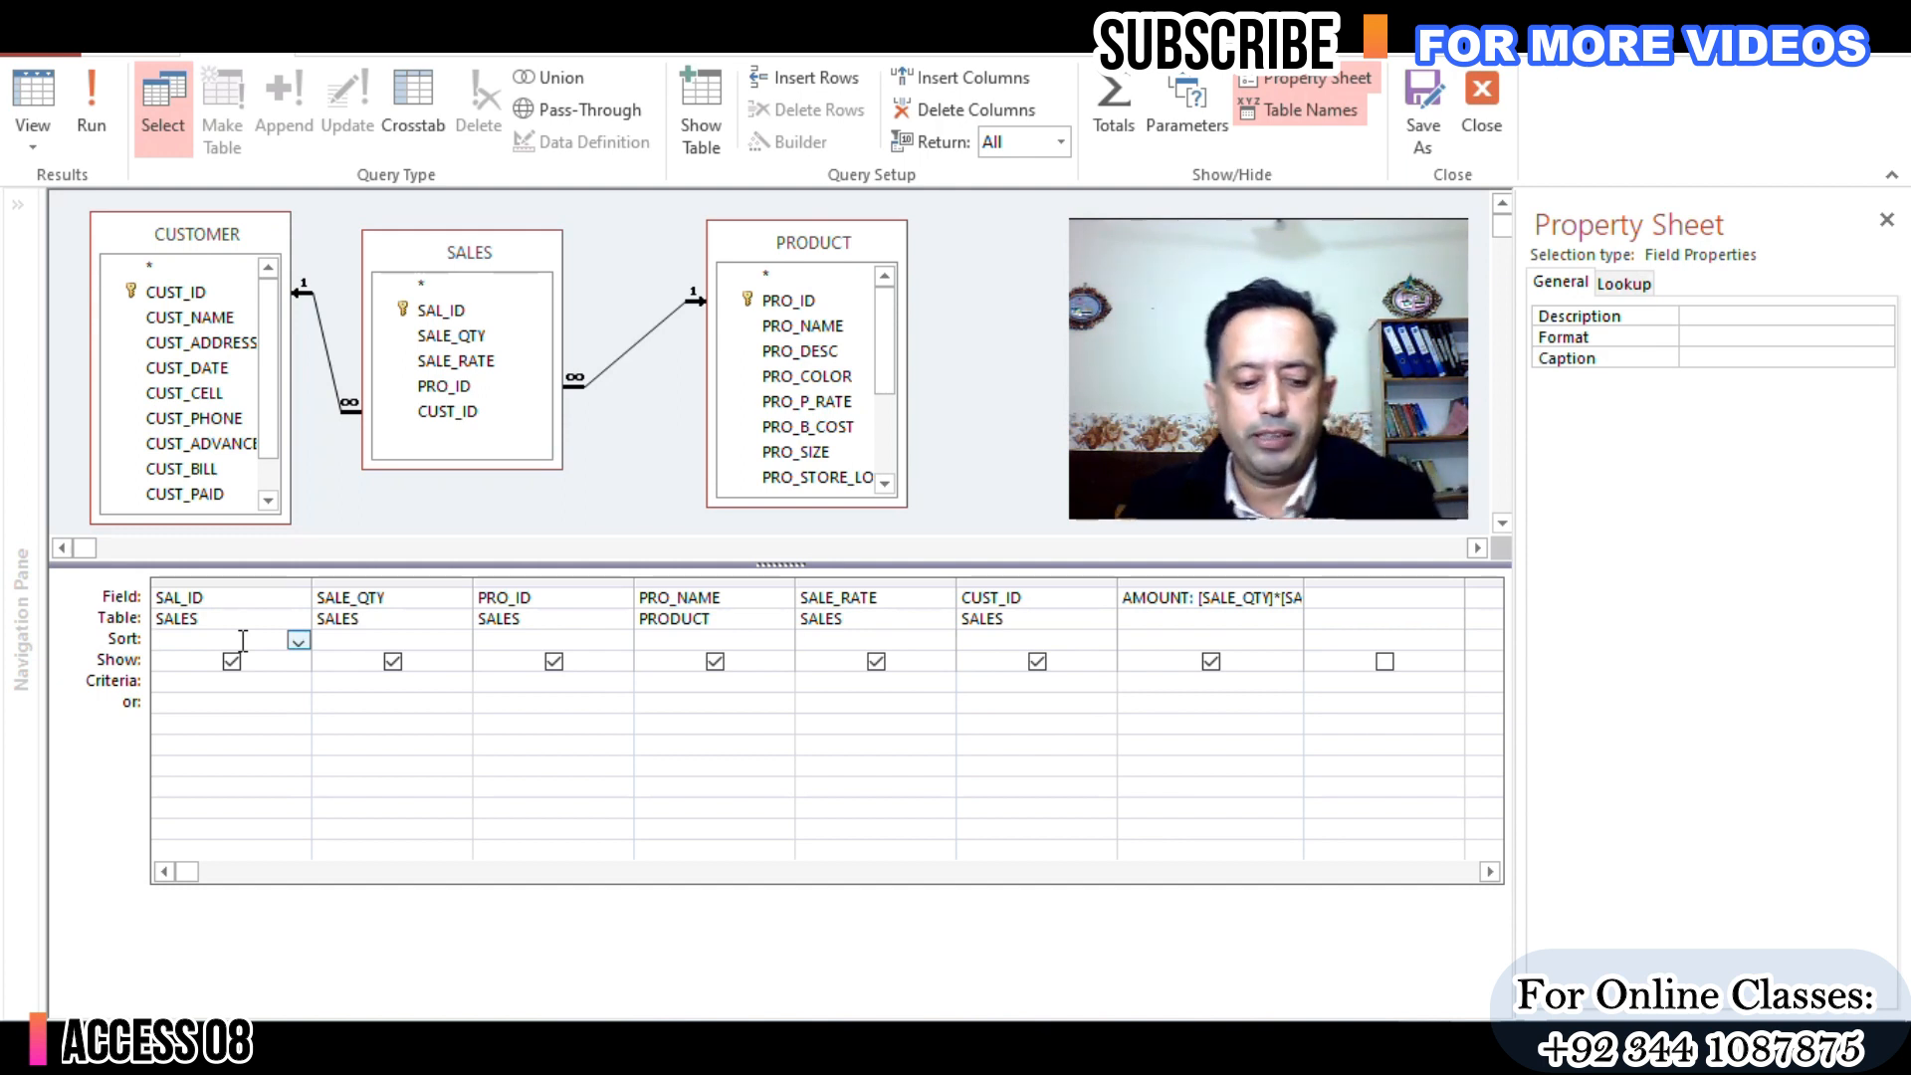
left_click(1112, 98)
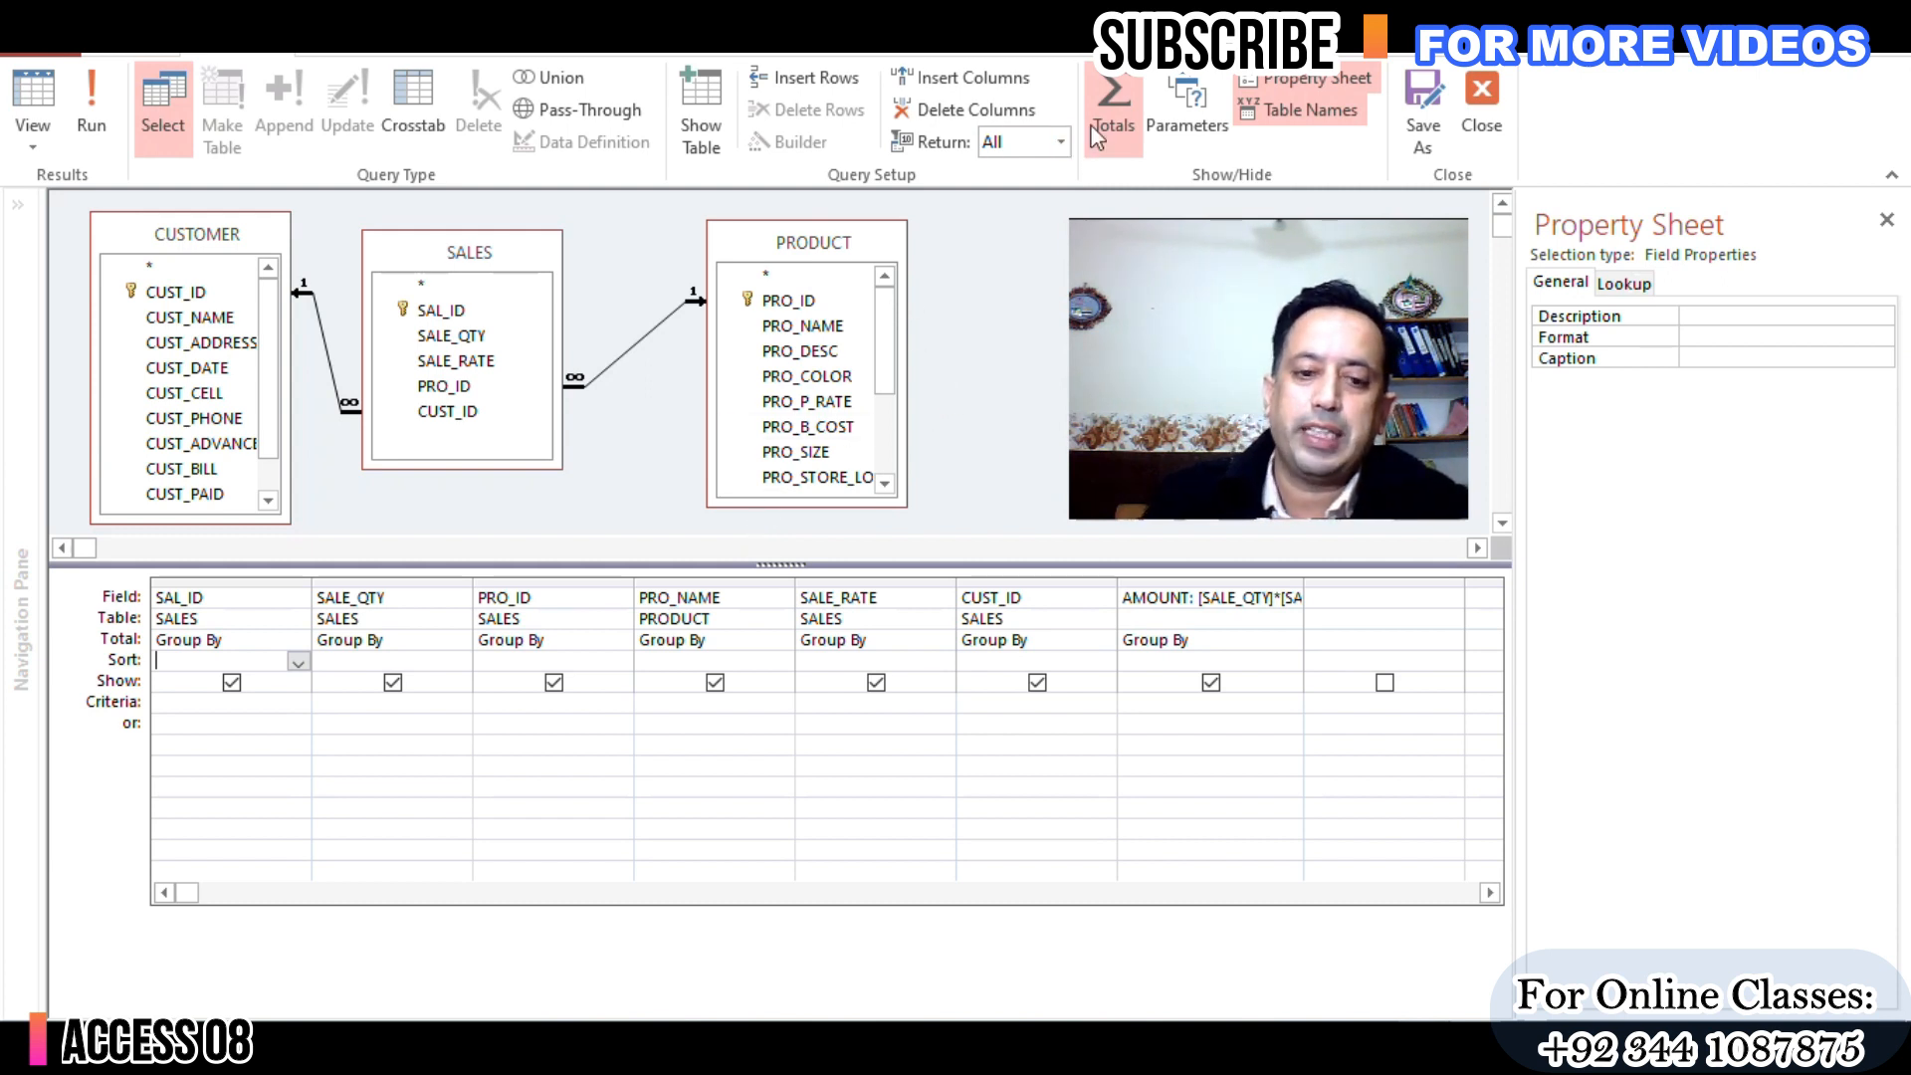
left_click(254, 637)
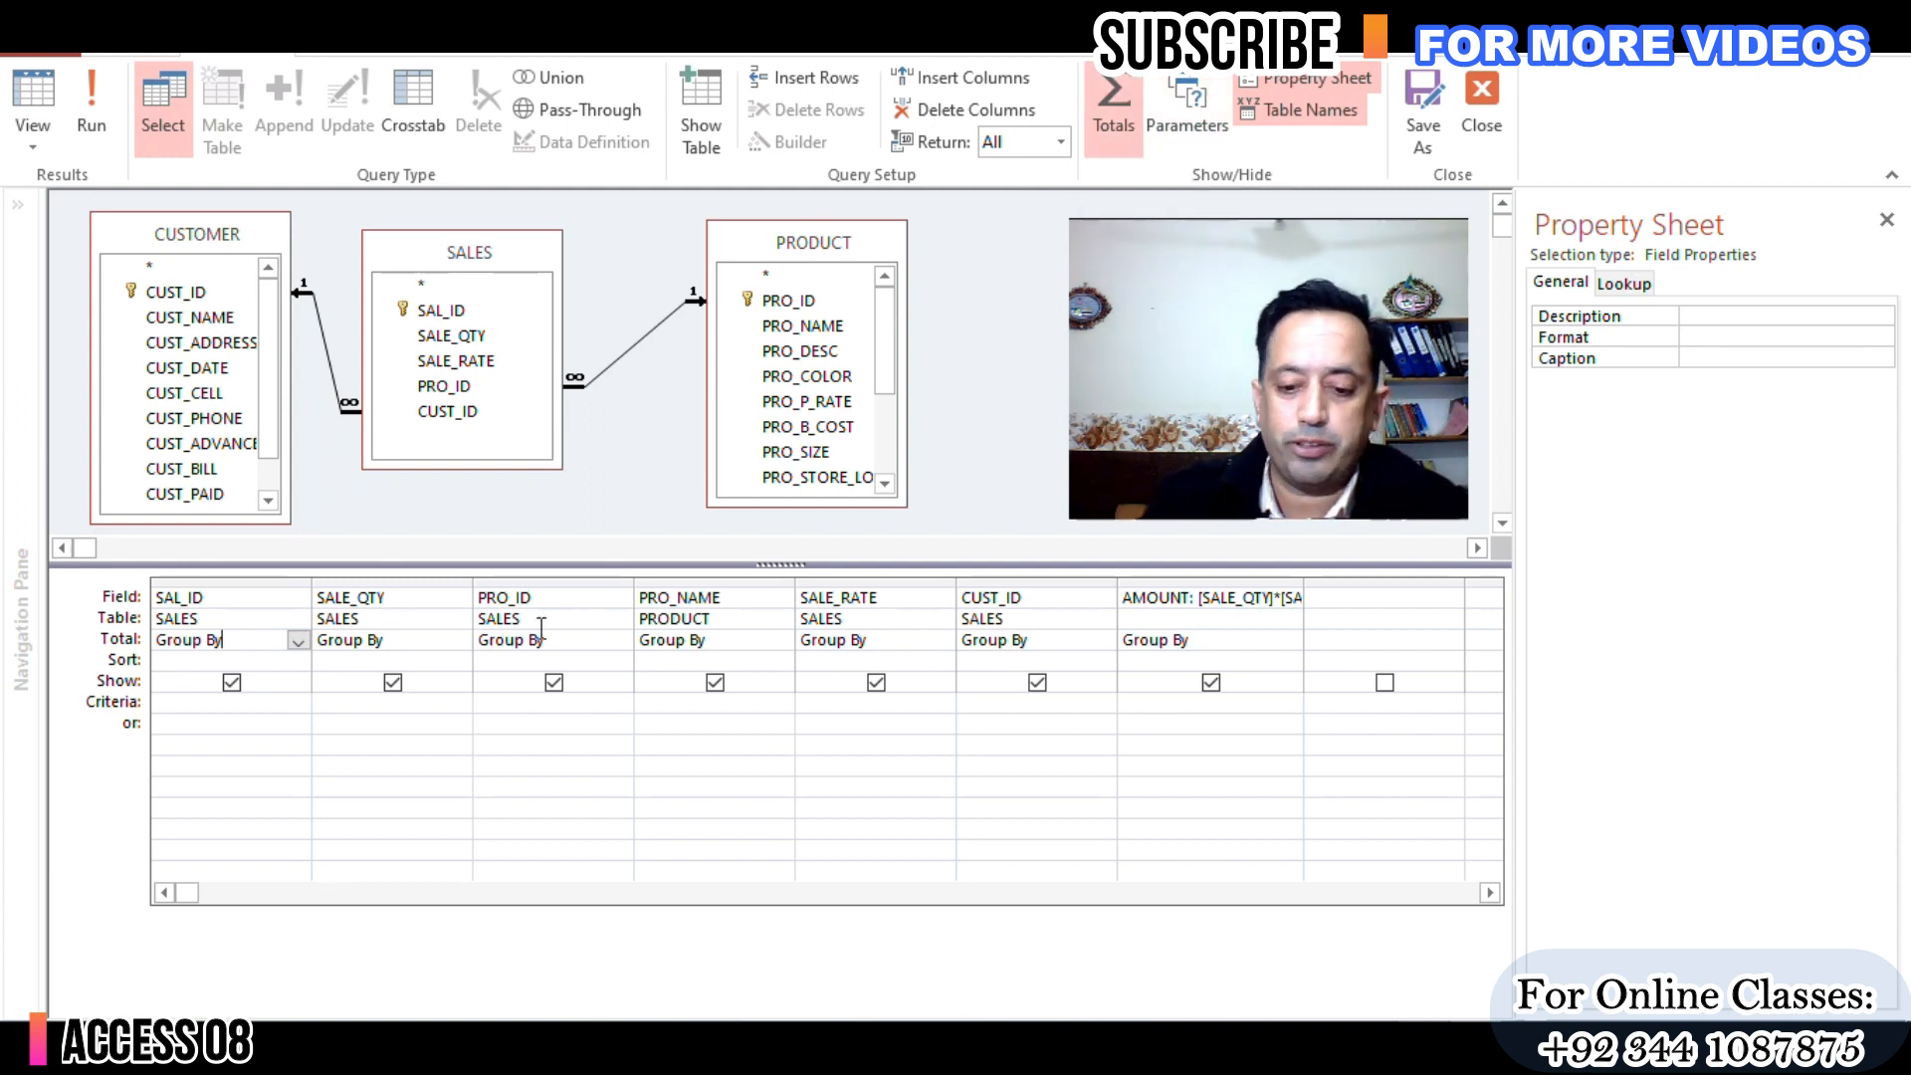
left_click(229, 658)
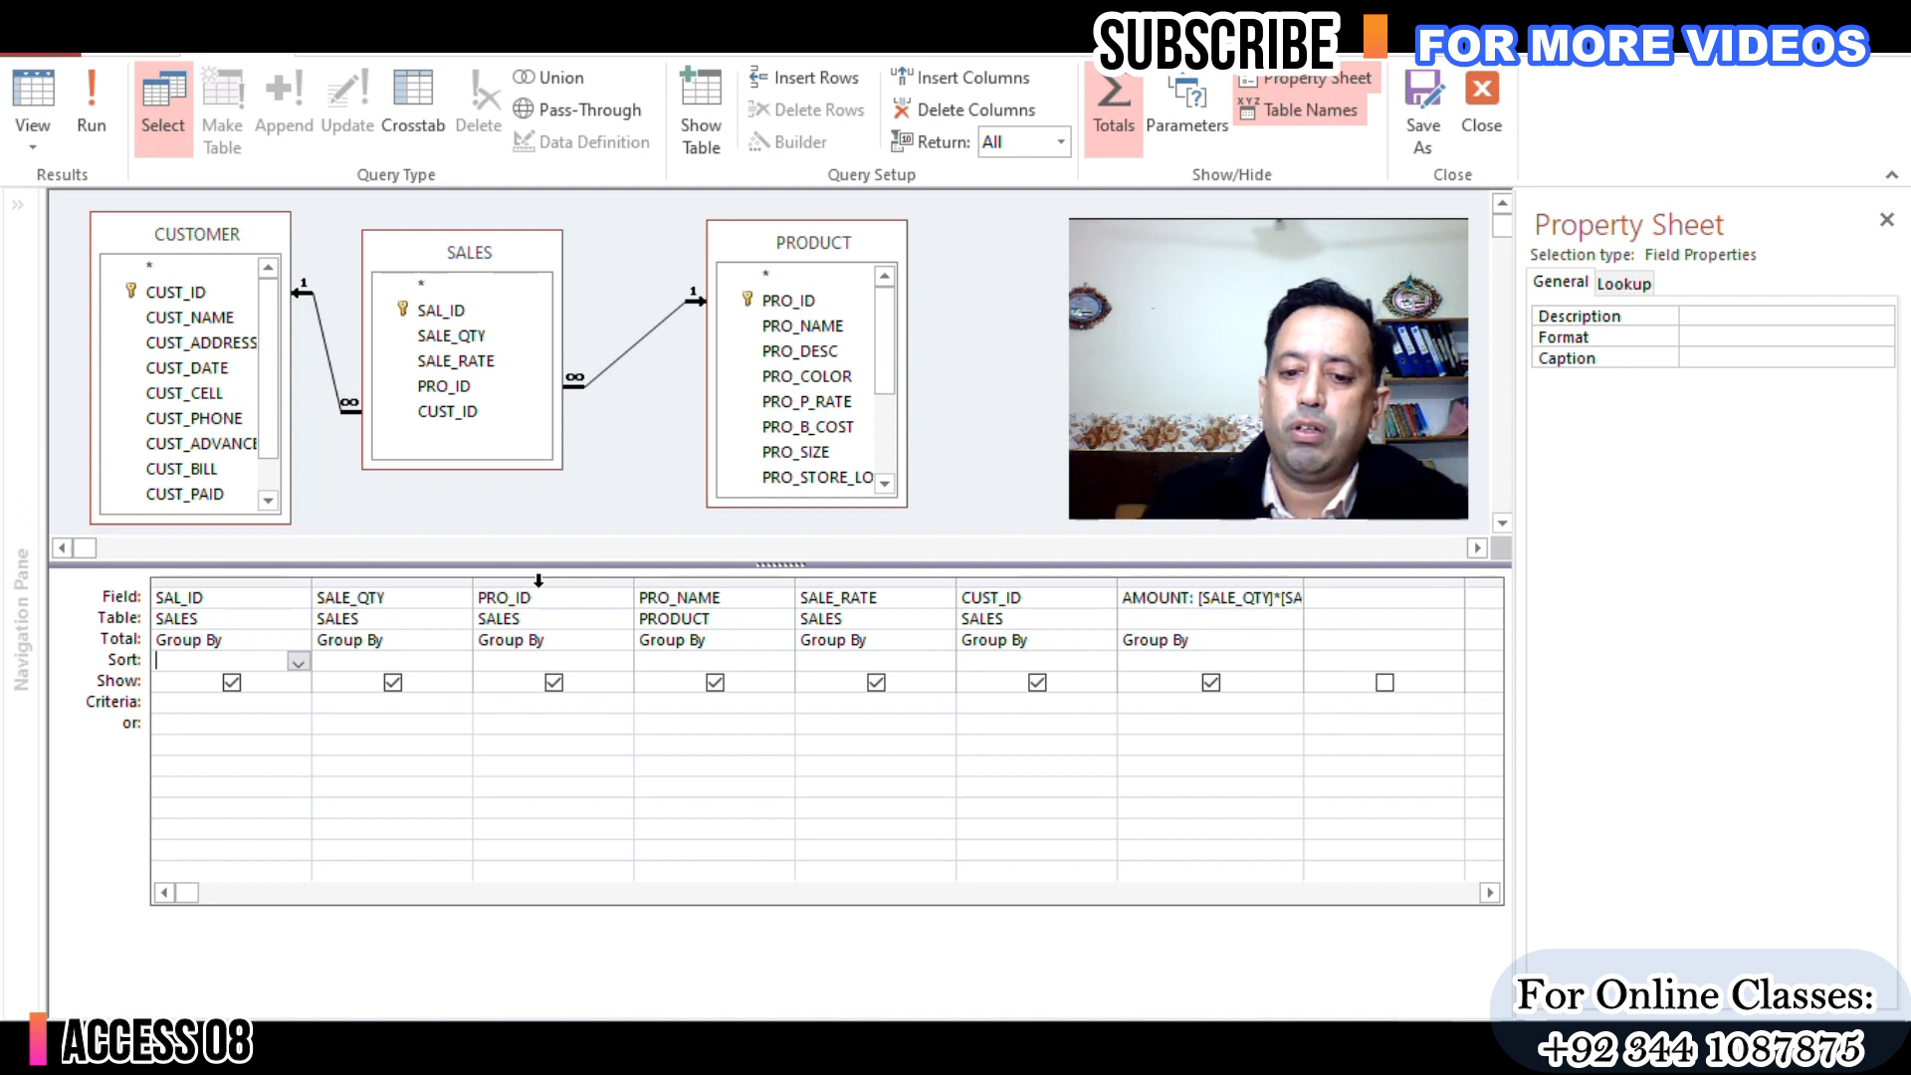
Step: Sort the query by PRO_ID in ascending order
left_click(549, 659)
left_click(620, 663)
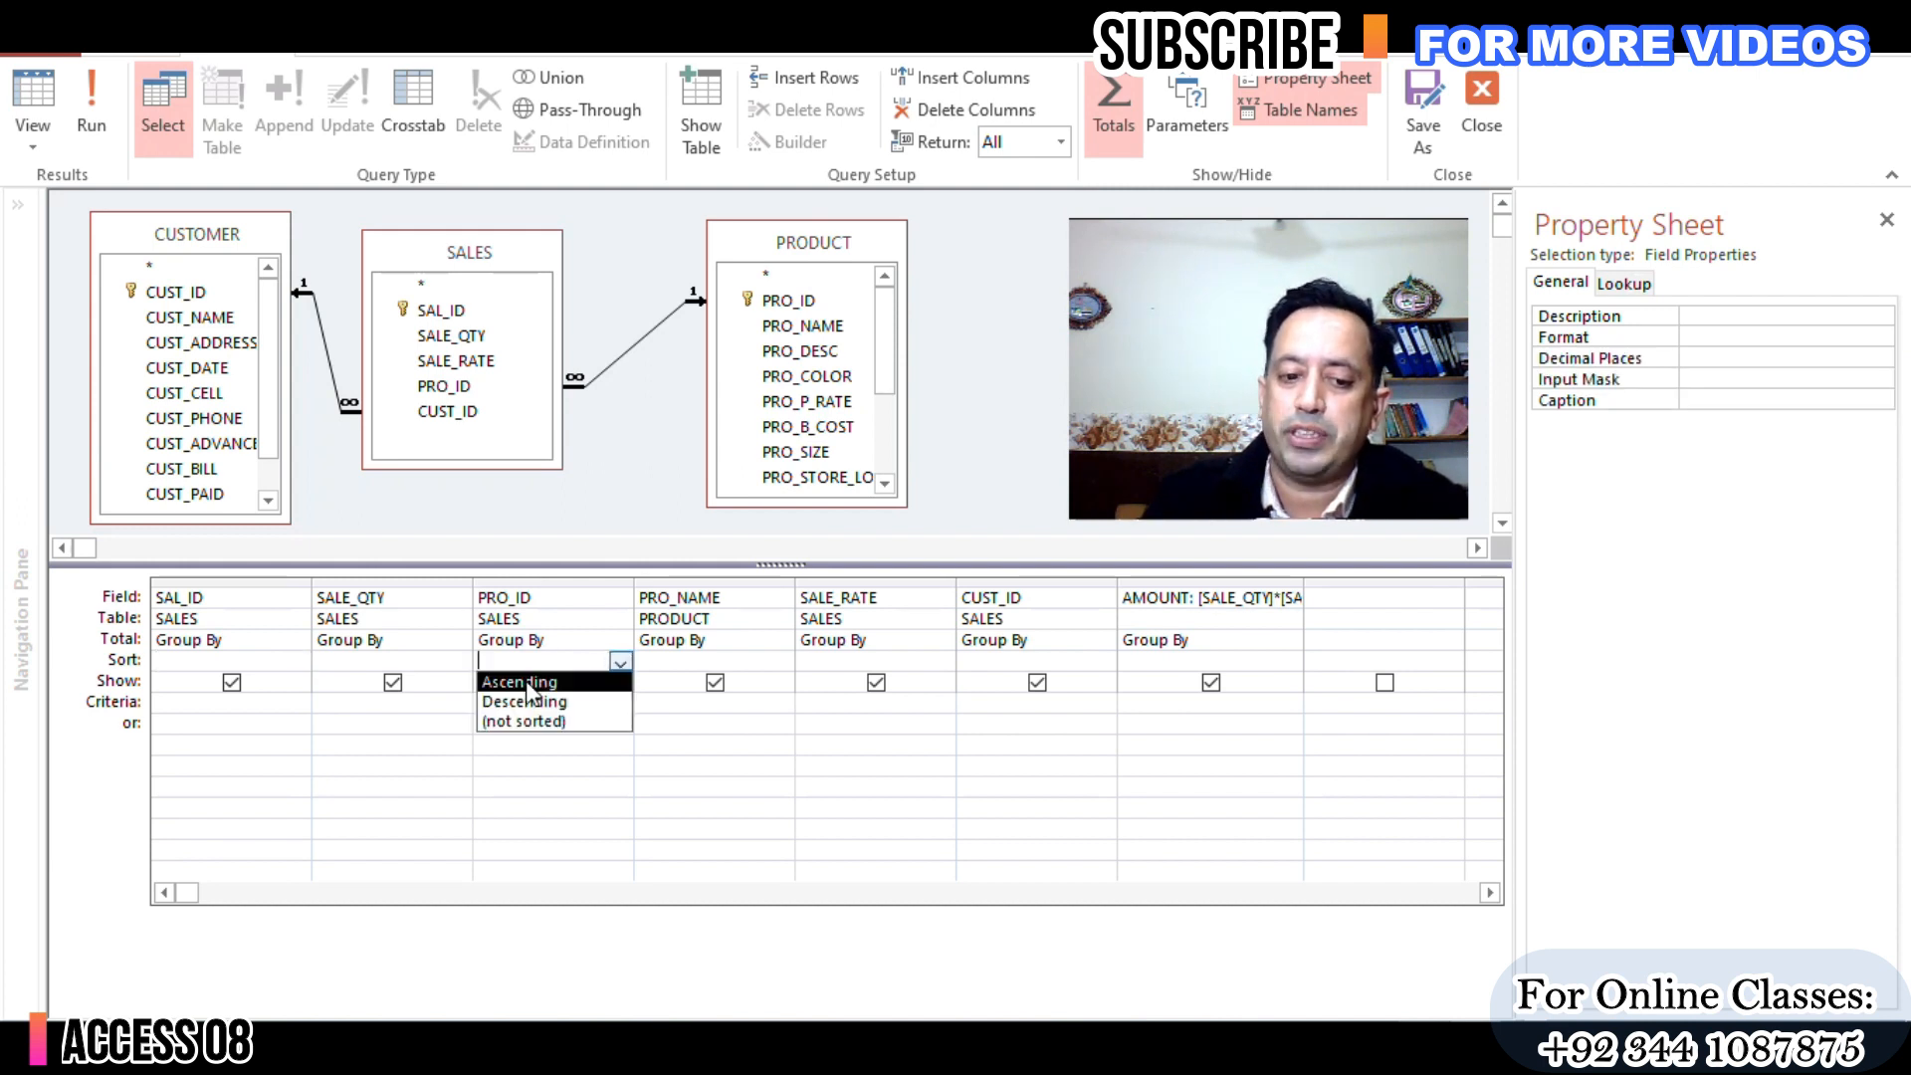
left_click(625, 675)
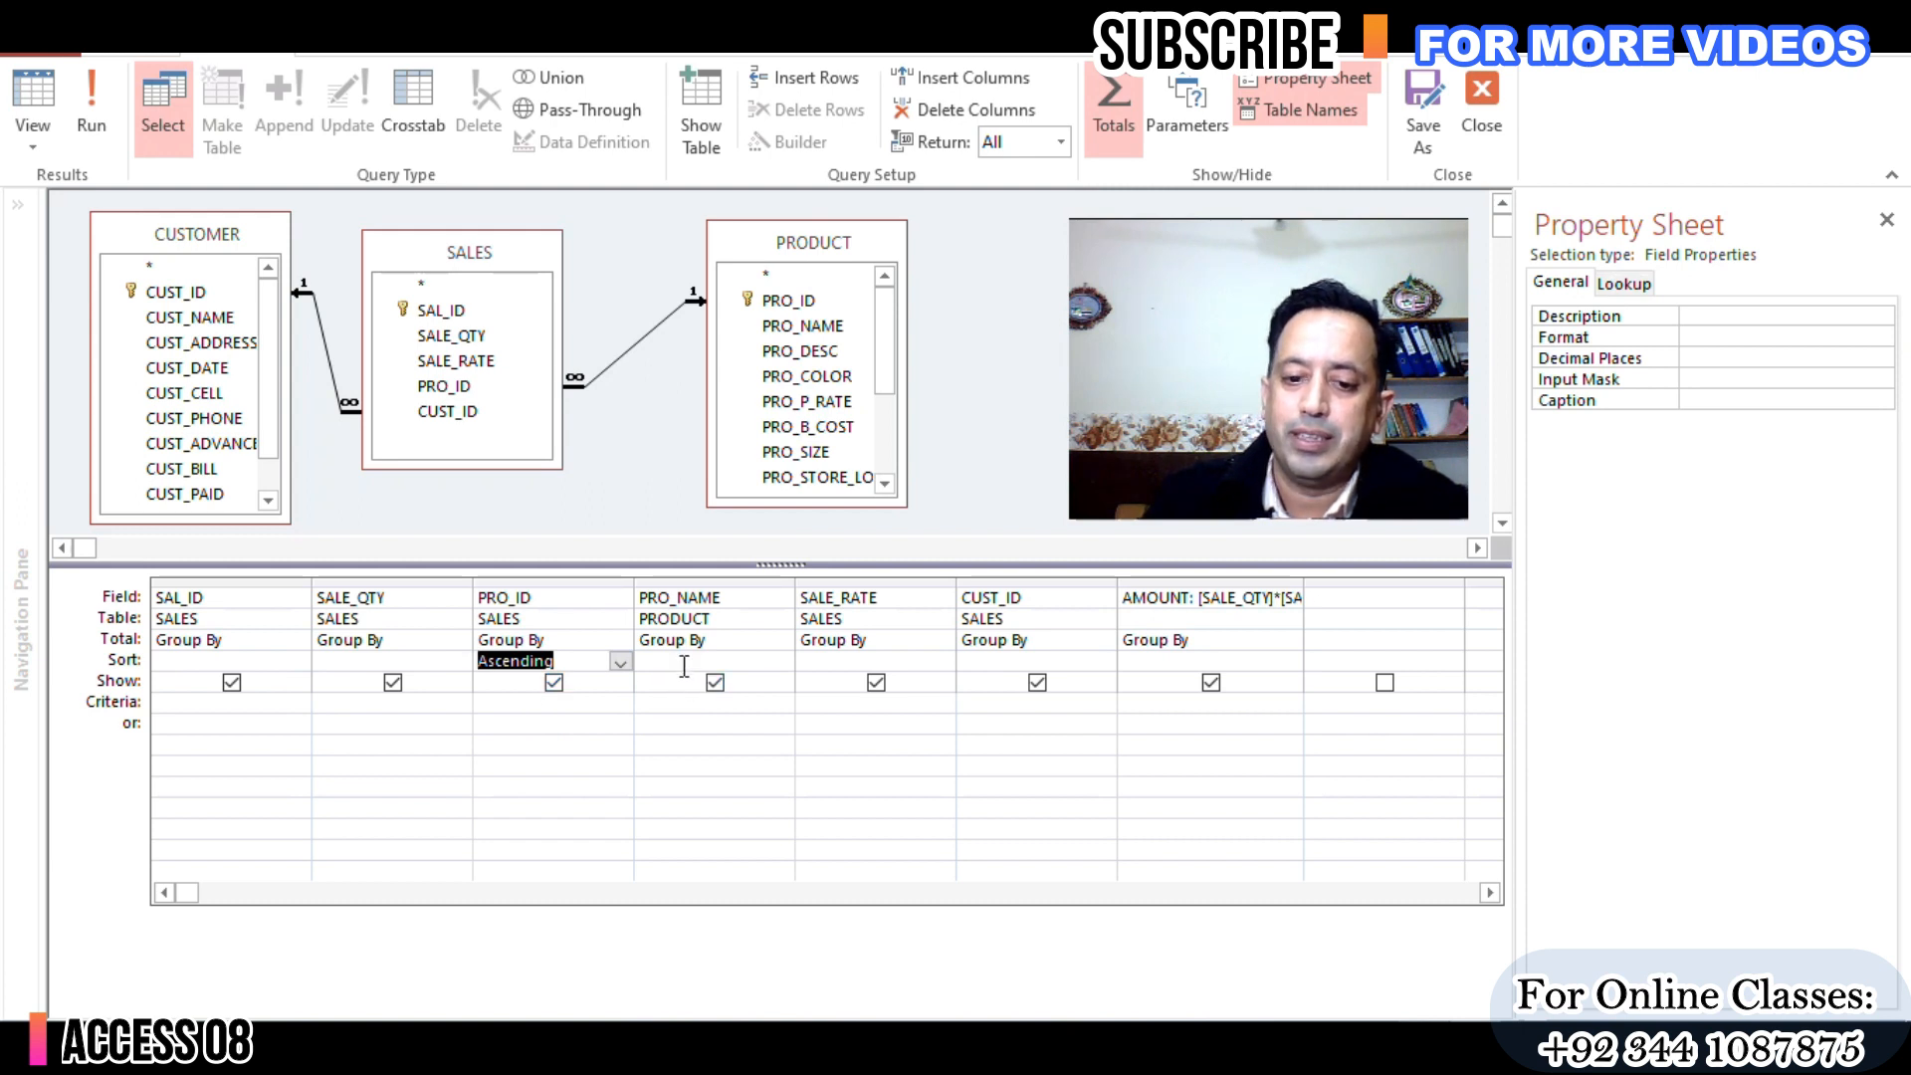
Step: Try an ascending sort on the PRO_NAME column and clear that sort again
left_click(1030, 580)
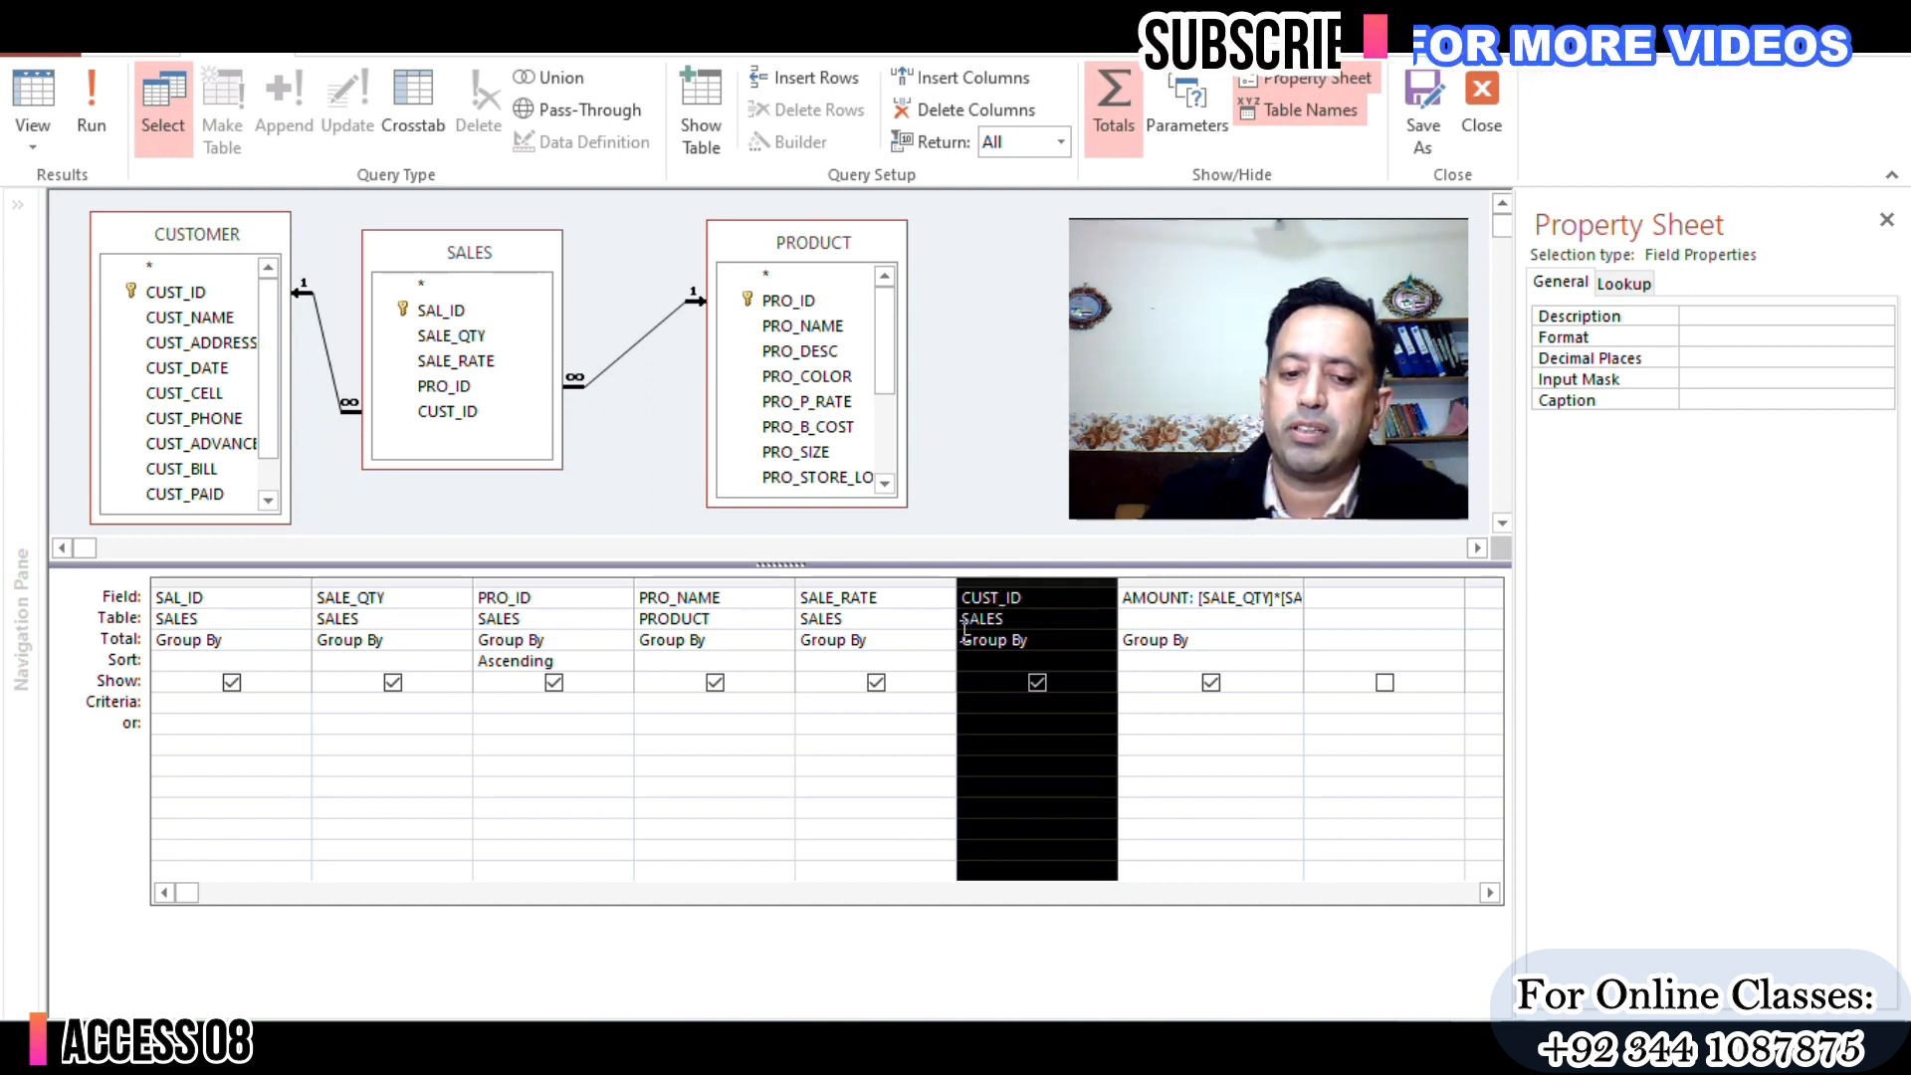
left_click(598, 660)
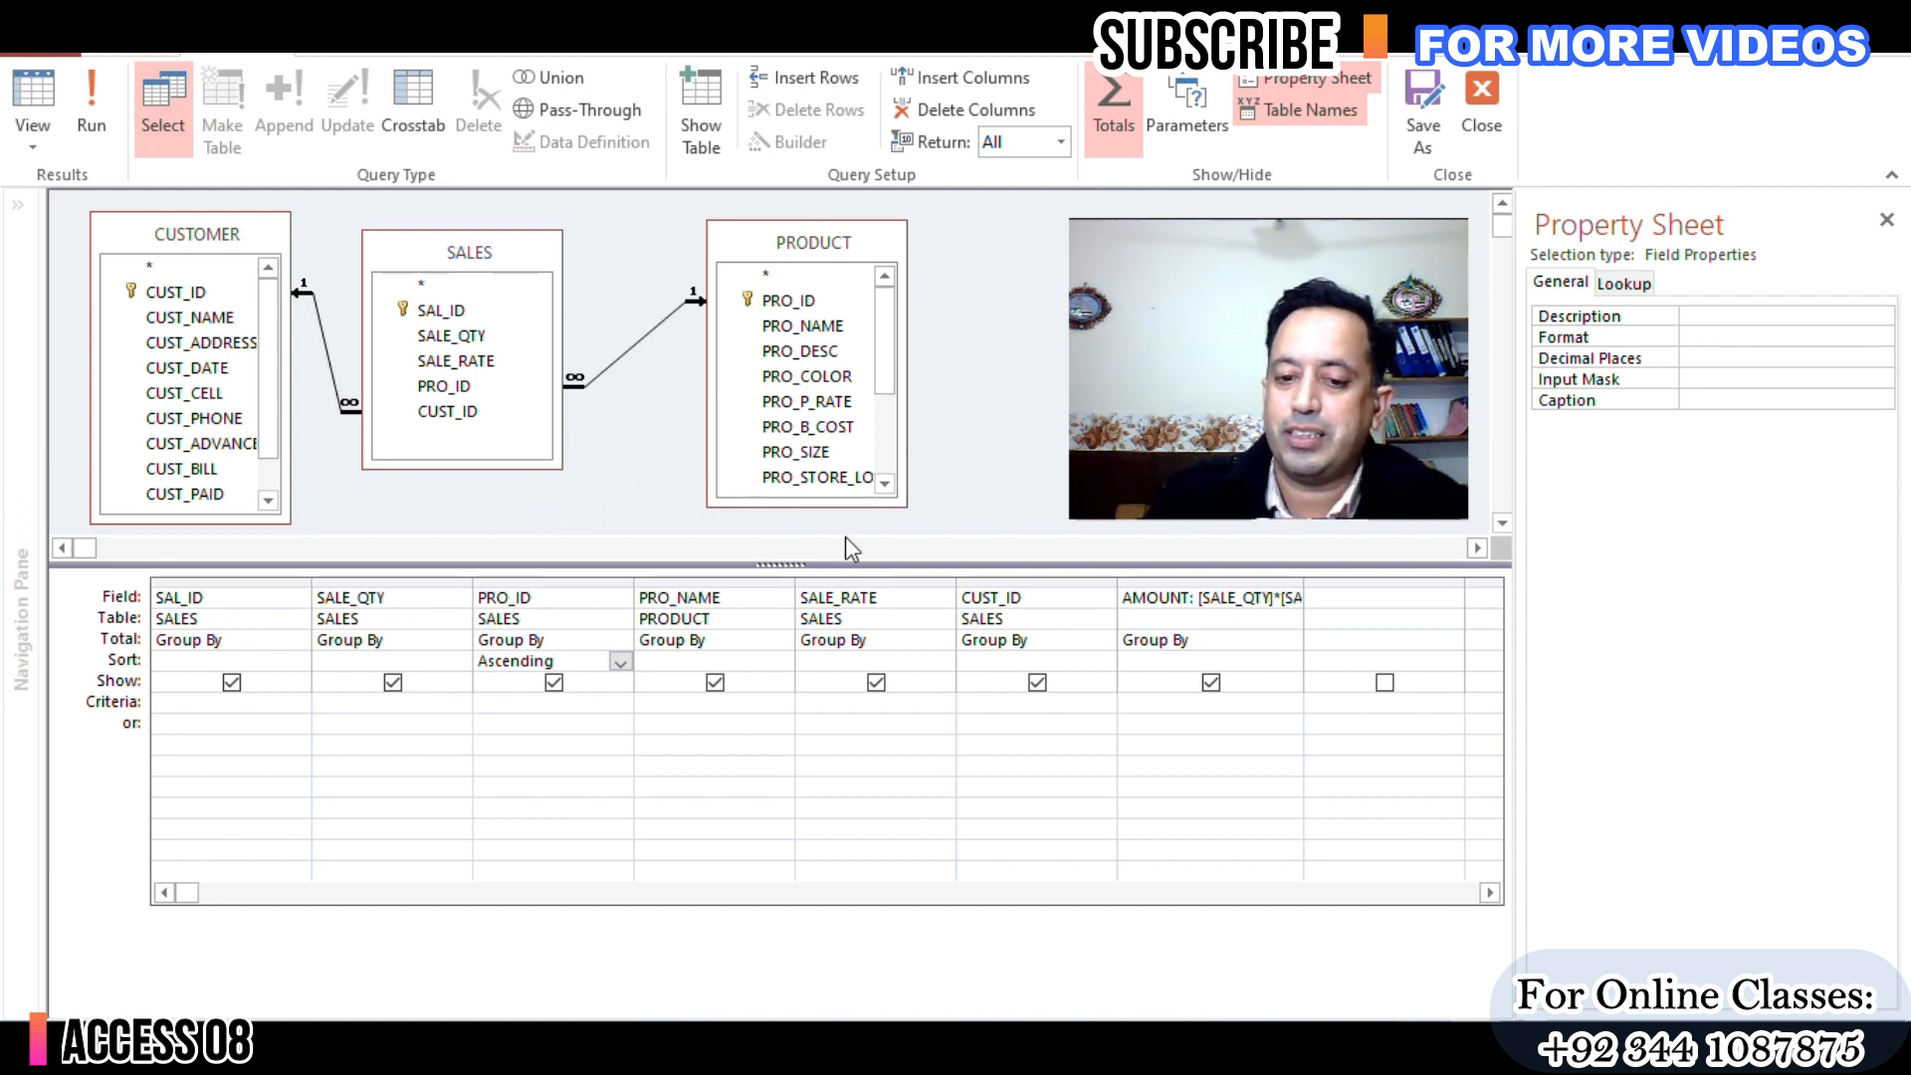
left_click(668, 661)
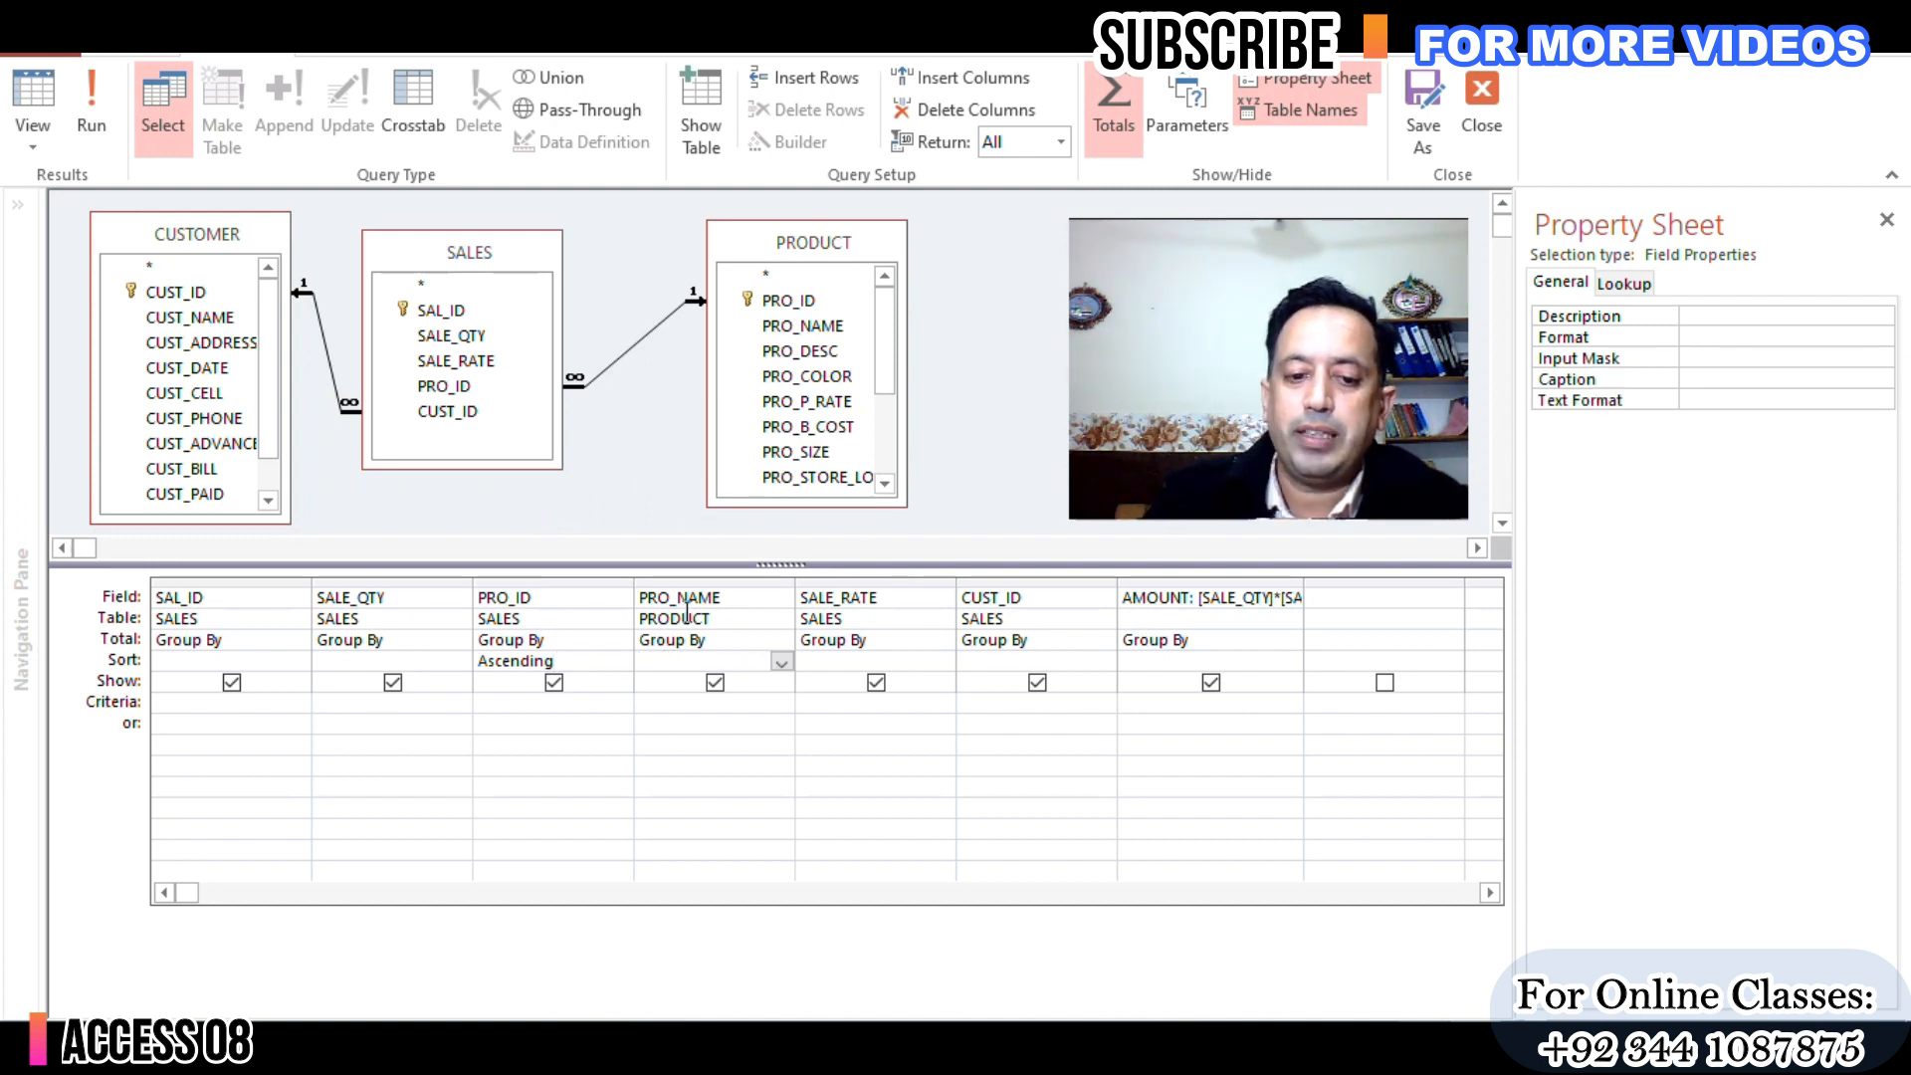
left_click(783, 662)
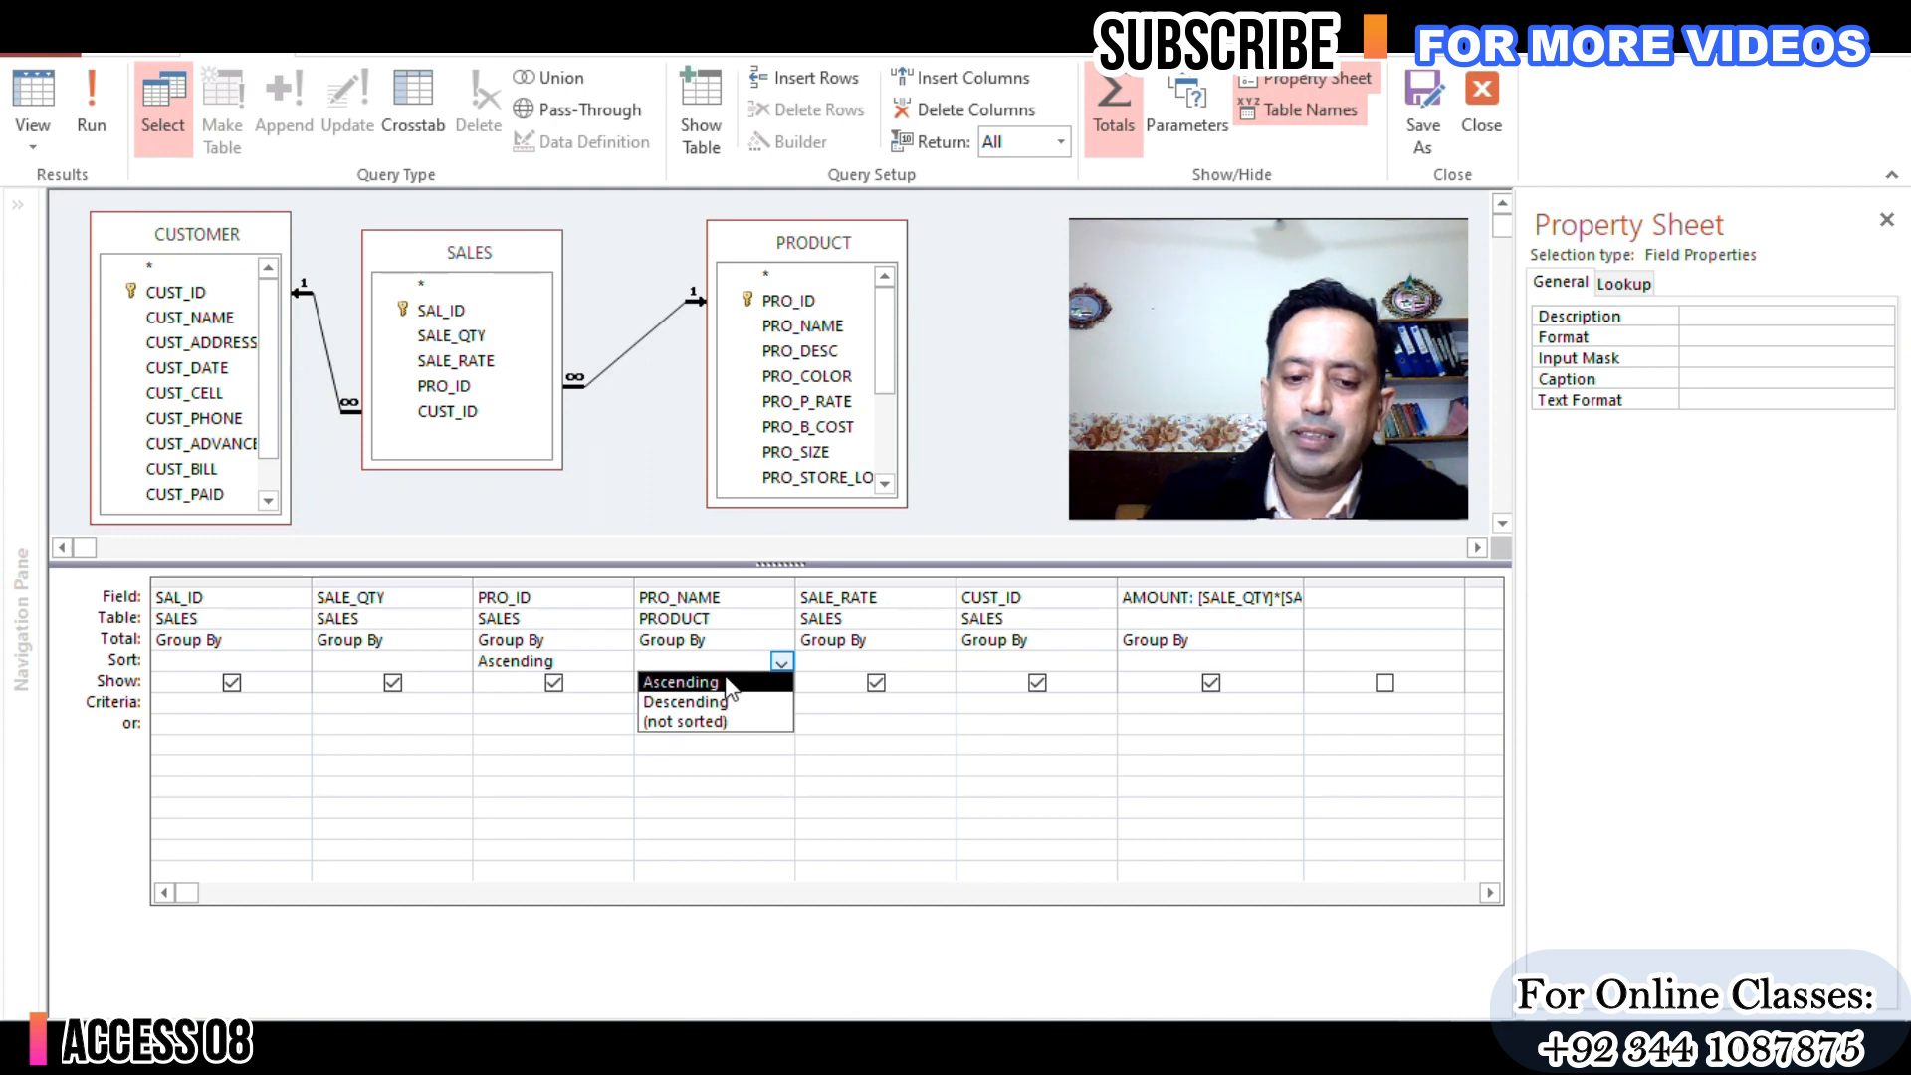
left_click(729, 683)
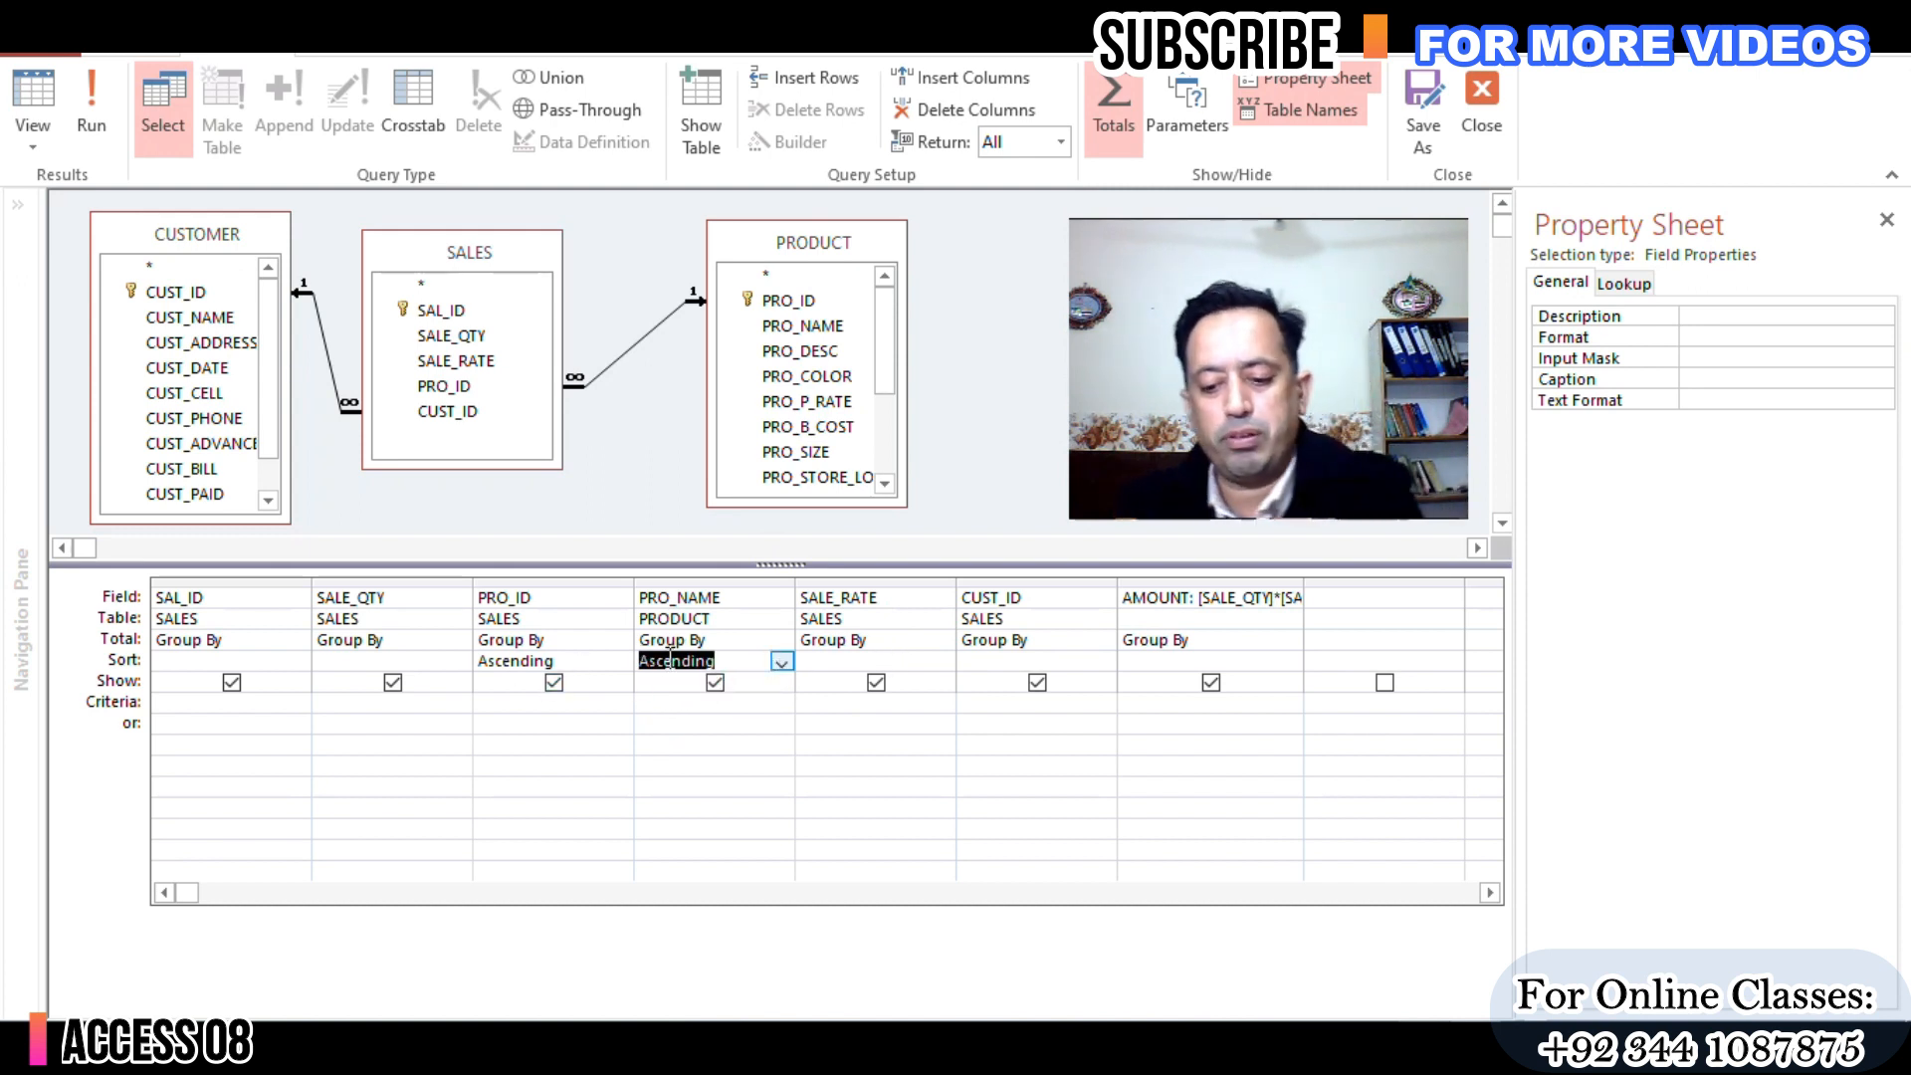
key("Delete")
left_click(887, 662)
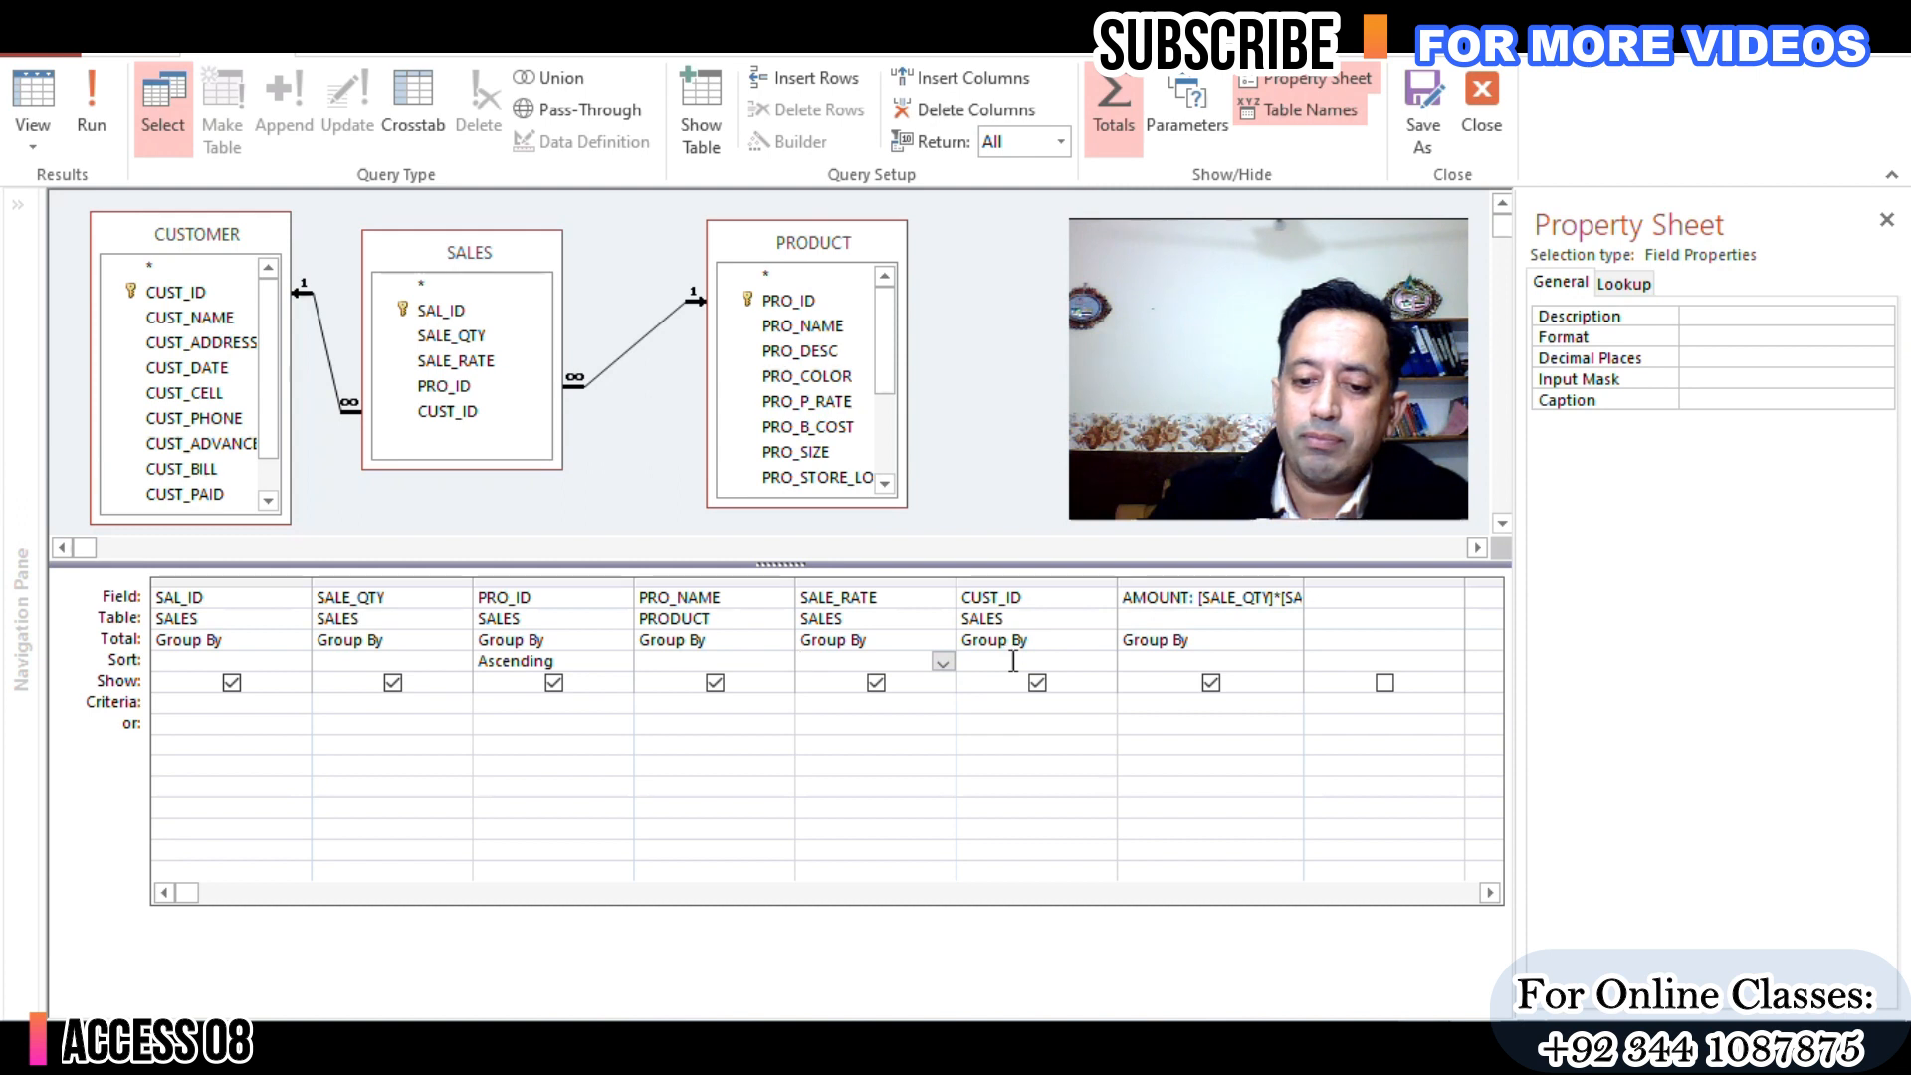
Step: Set the total of the calculated AMOUNT field to Sum and widen its column slightly
left_click(1142, 665)
left_click(1290, 662)
left_click(1235, 648)
left_click(1290, 640)
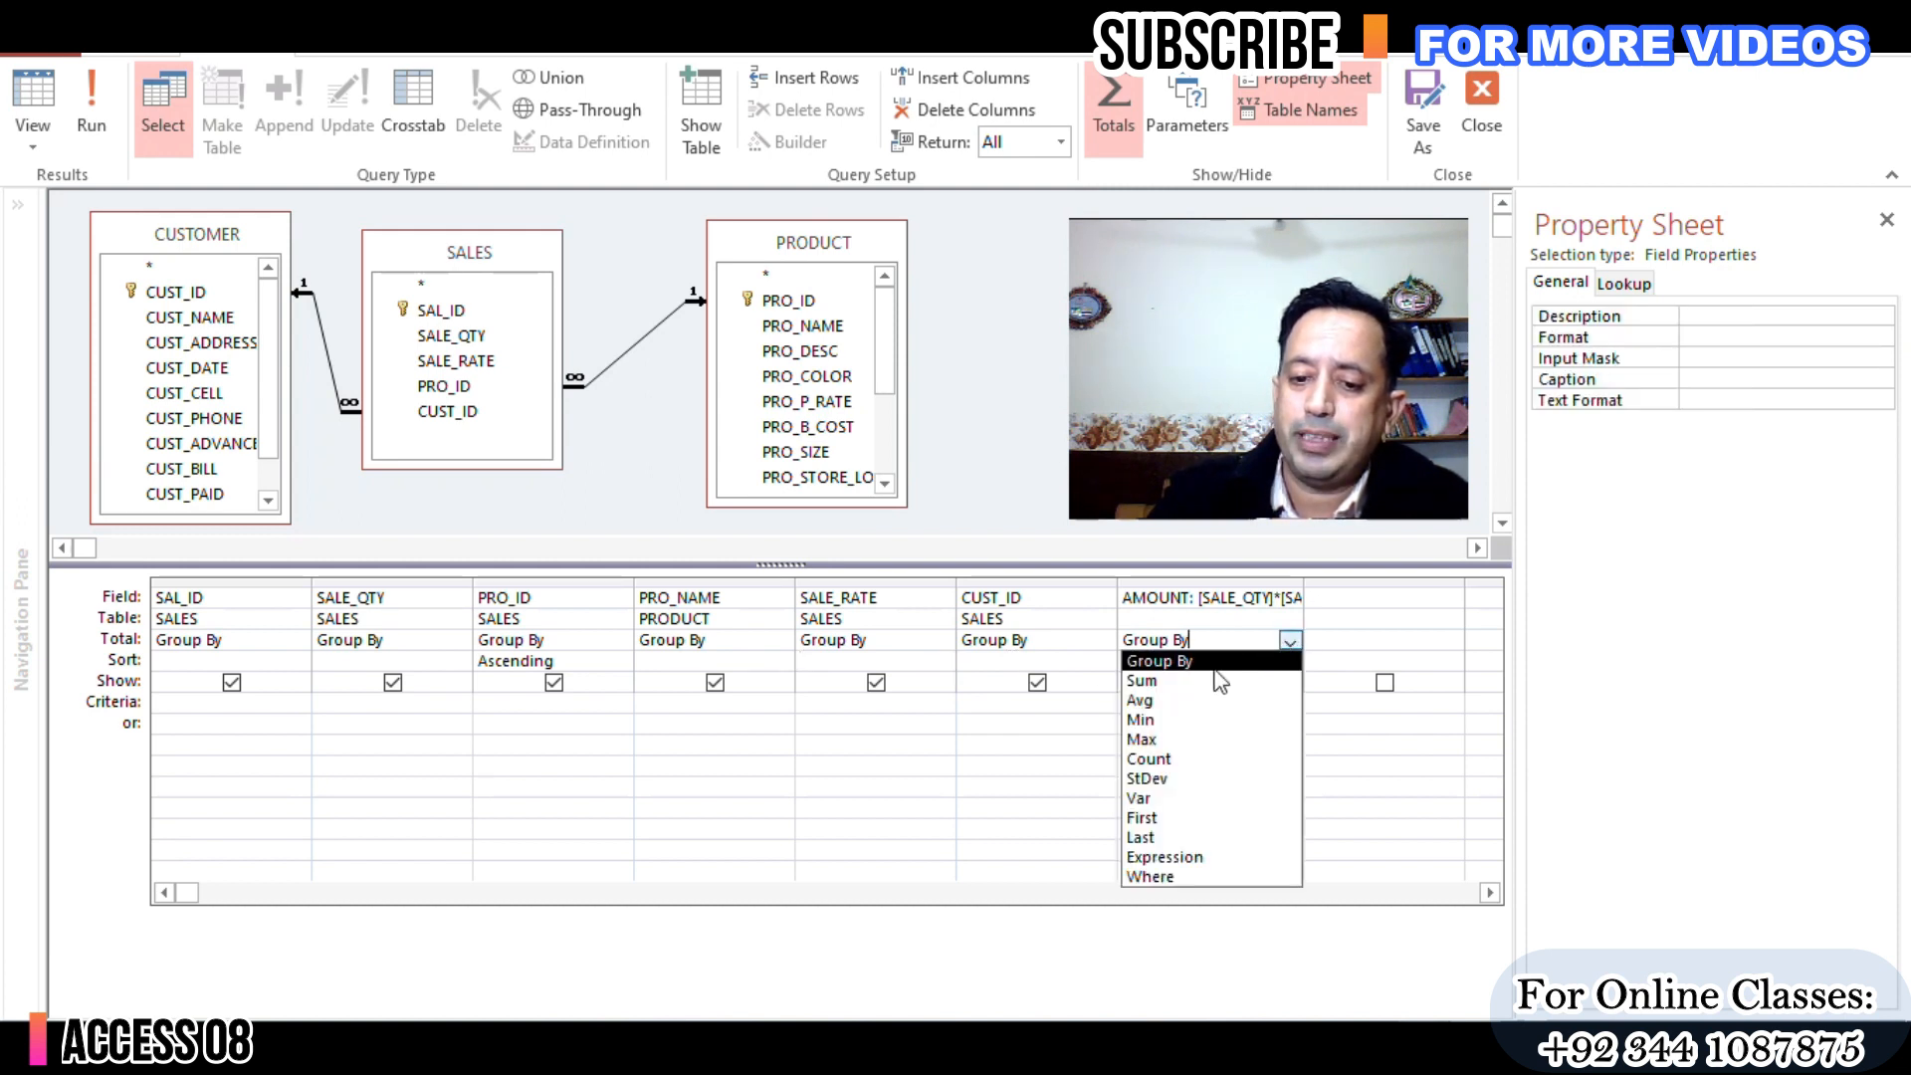
left_click(1208, 681)
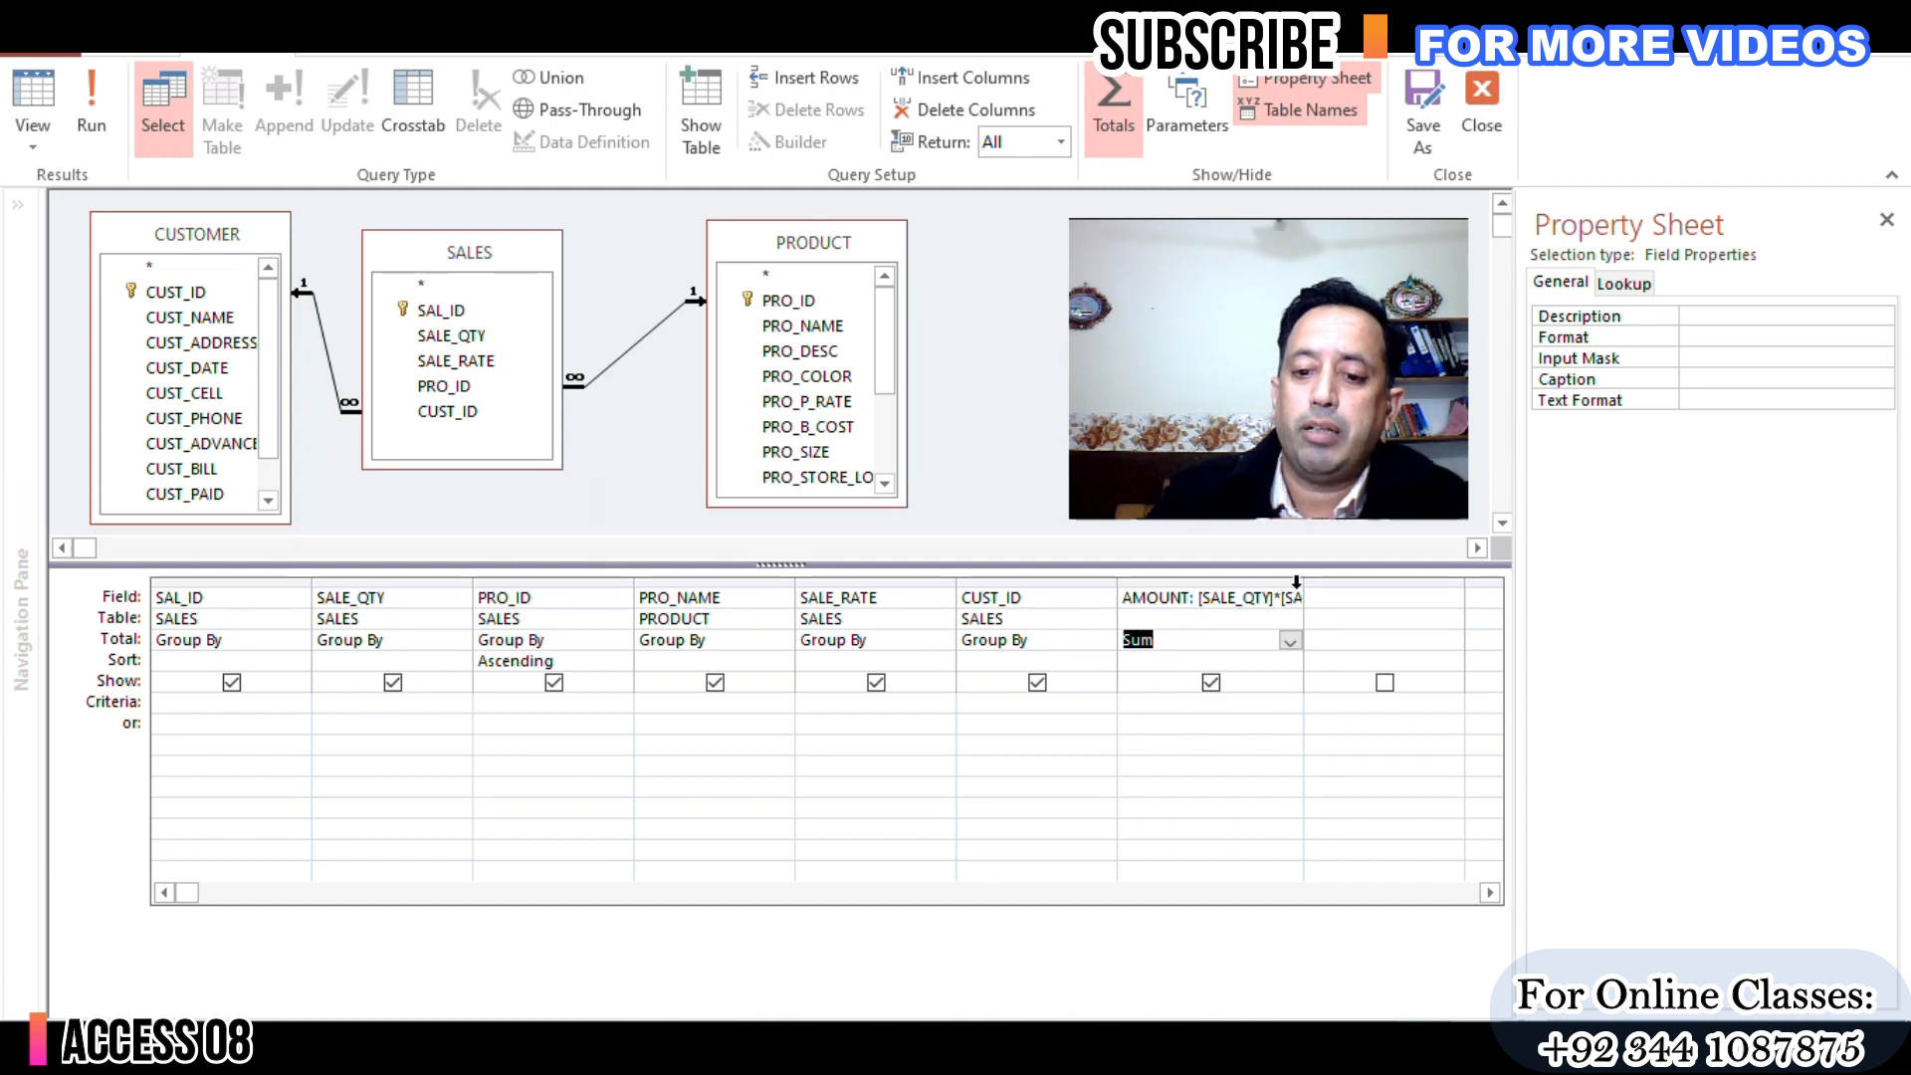
left_click_drag(1303, 585, 1344, 585)
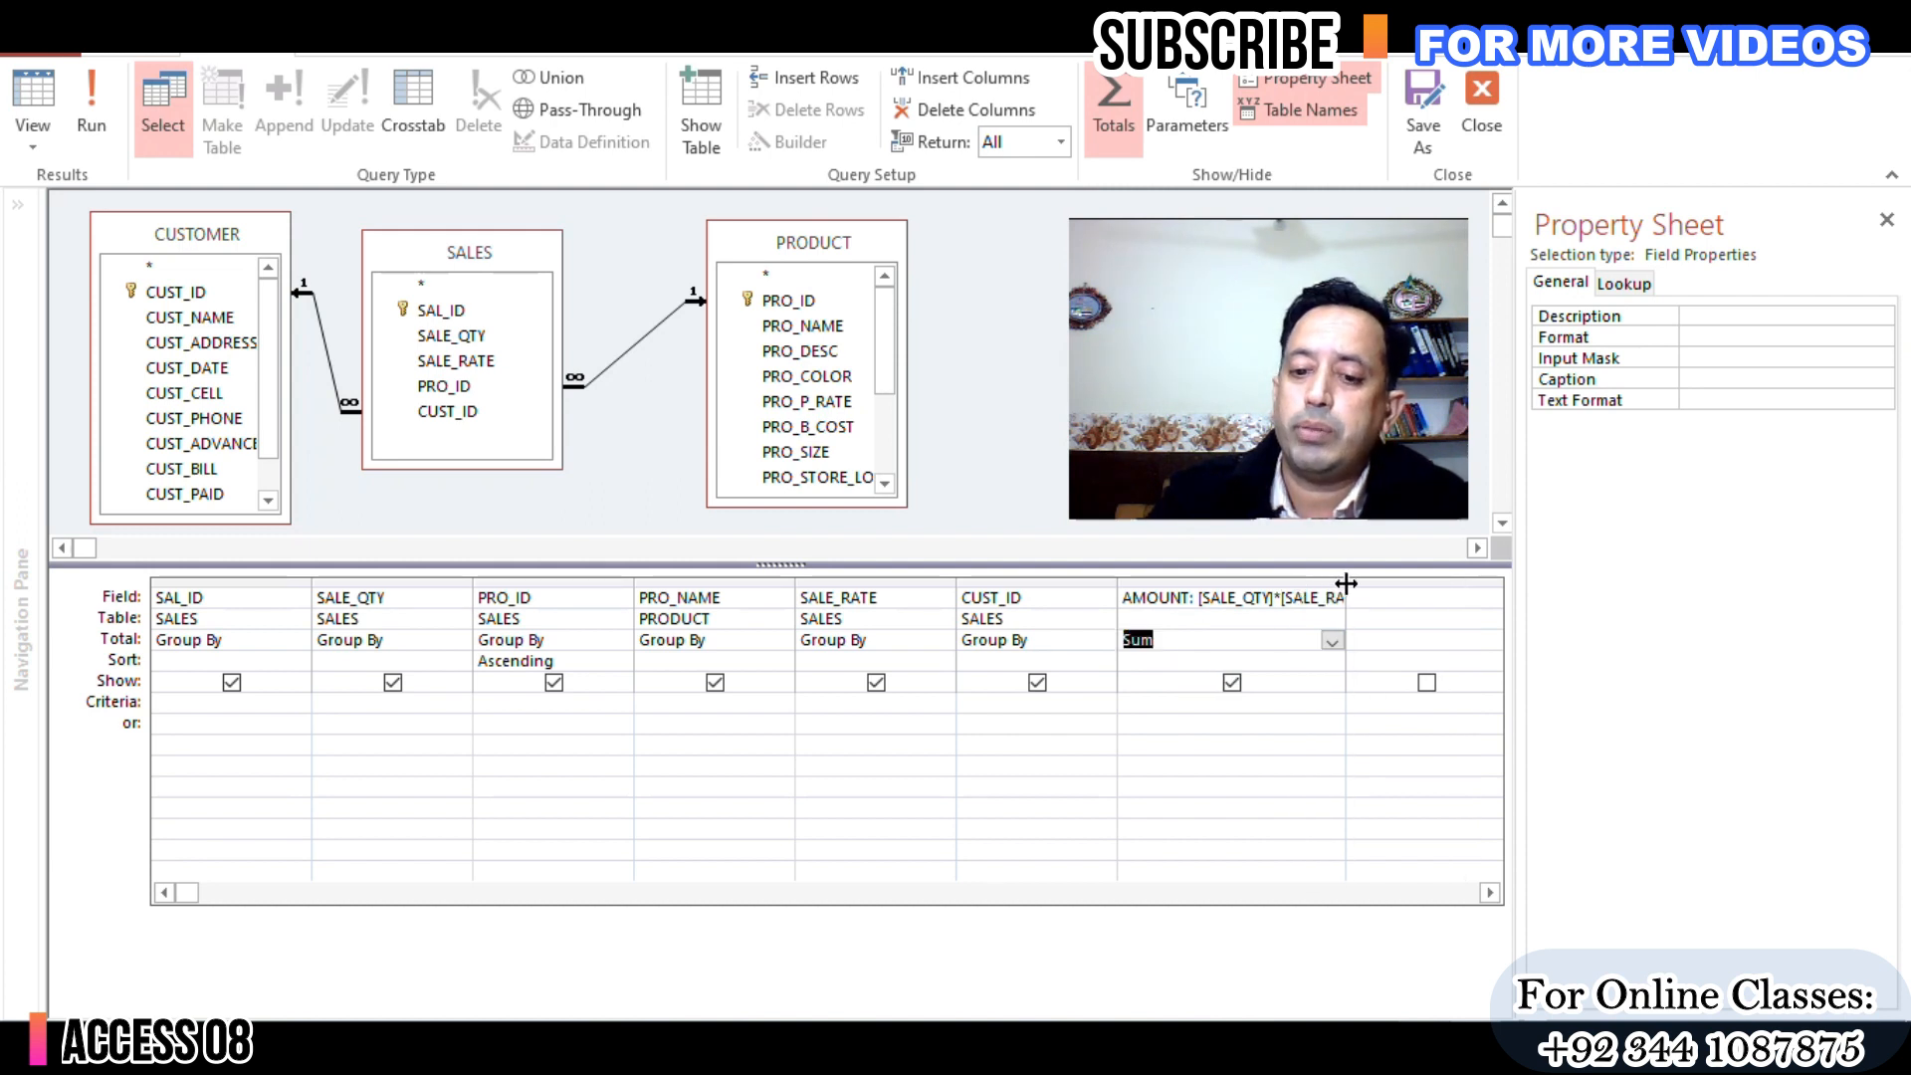
left_click(1129, 663)
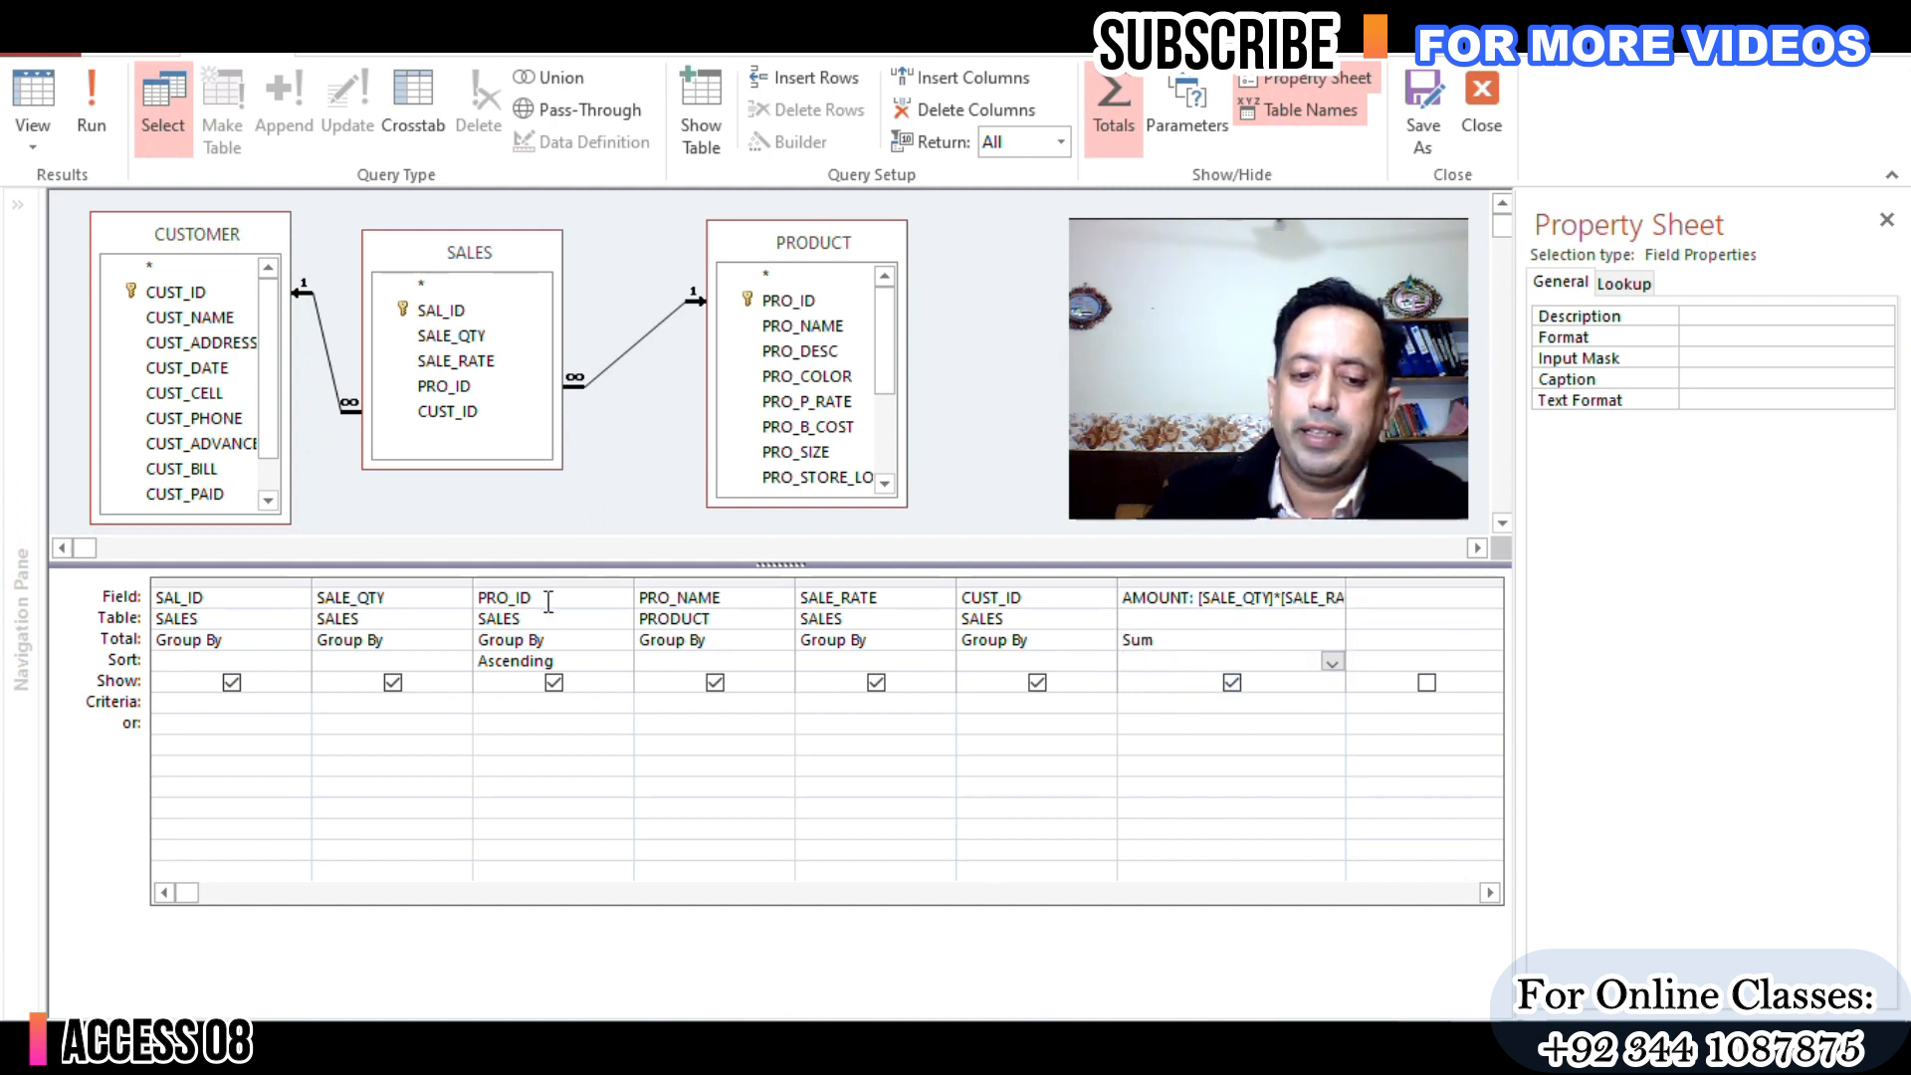
Step: Move the SALE_QTY column between CUST_ID and AMOUNT in the query grid
left_click(577, 660)
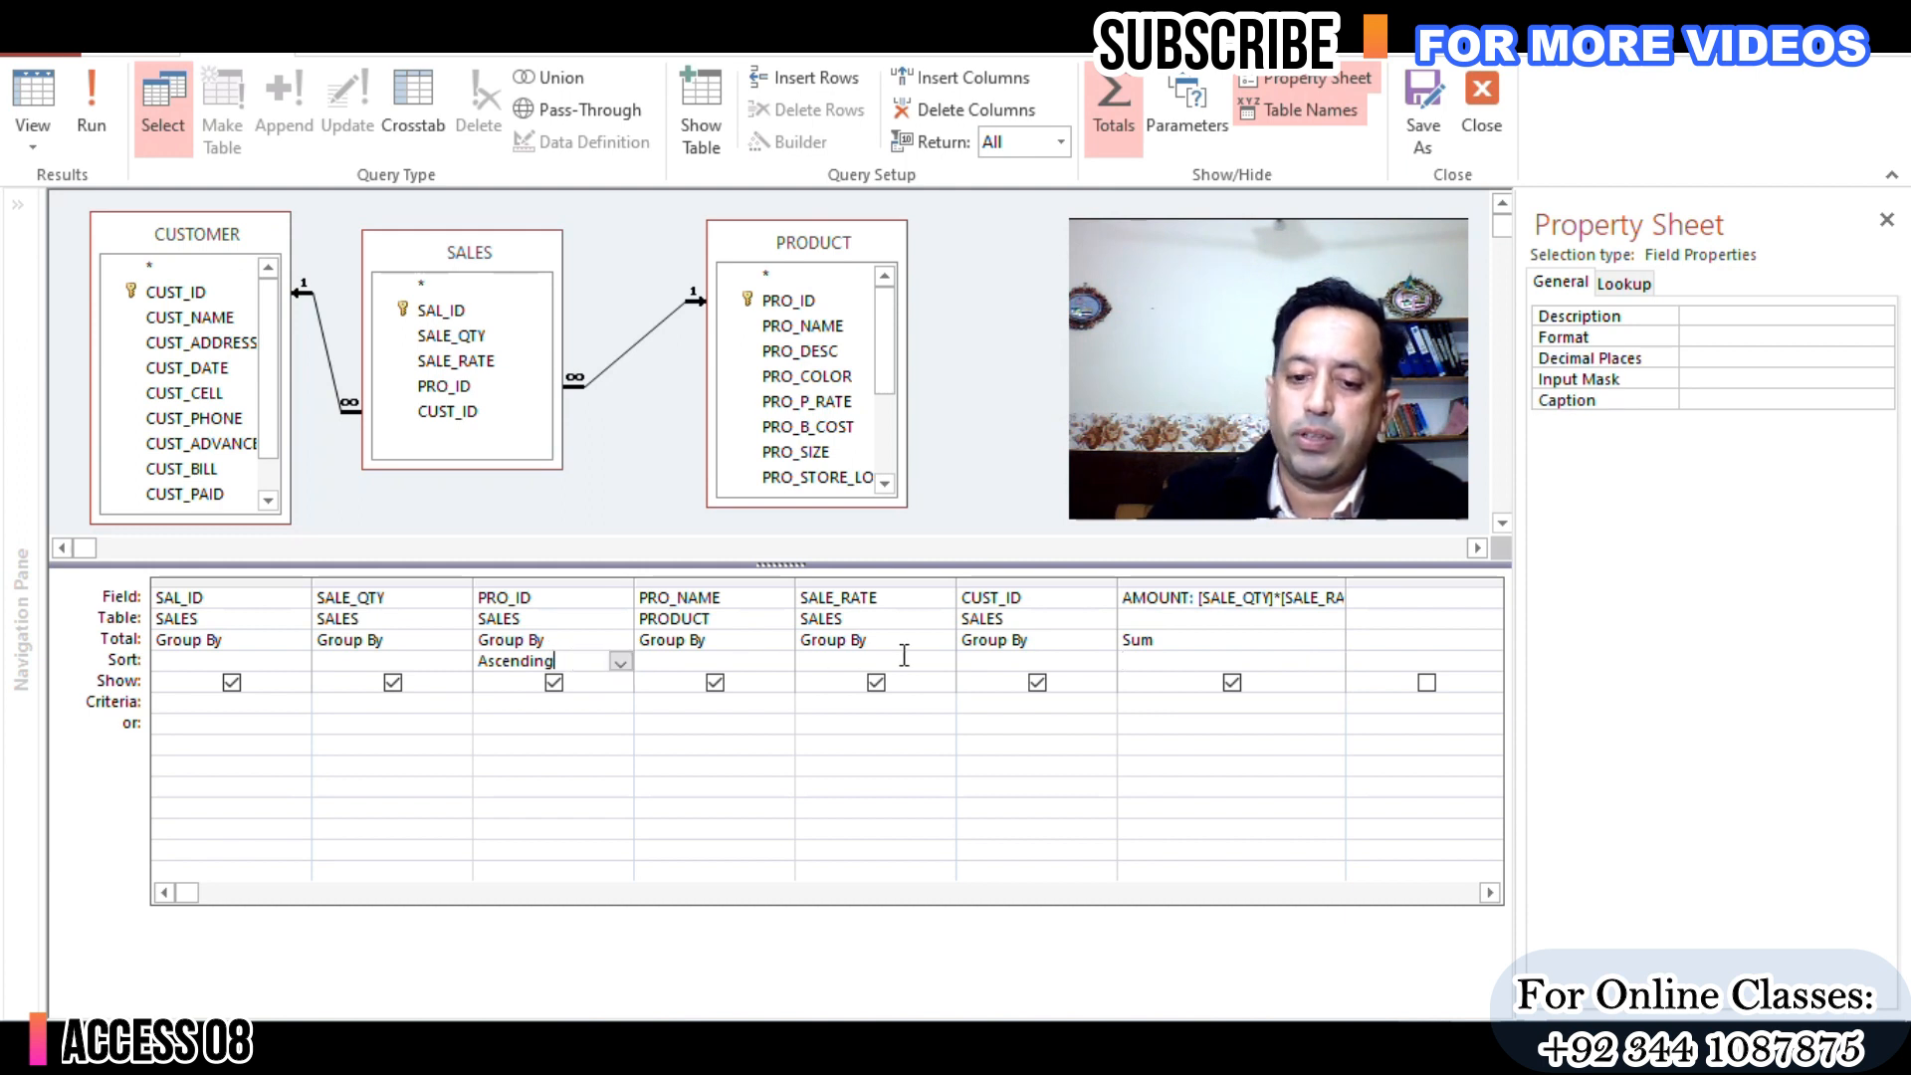
left_click(414, 660)
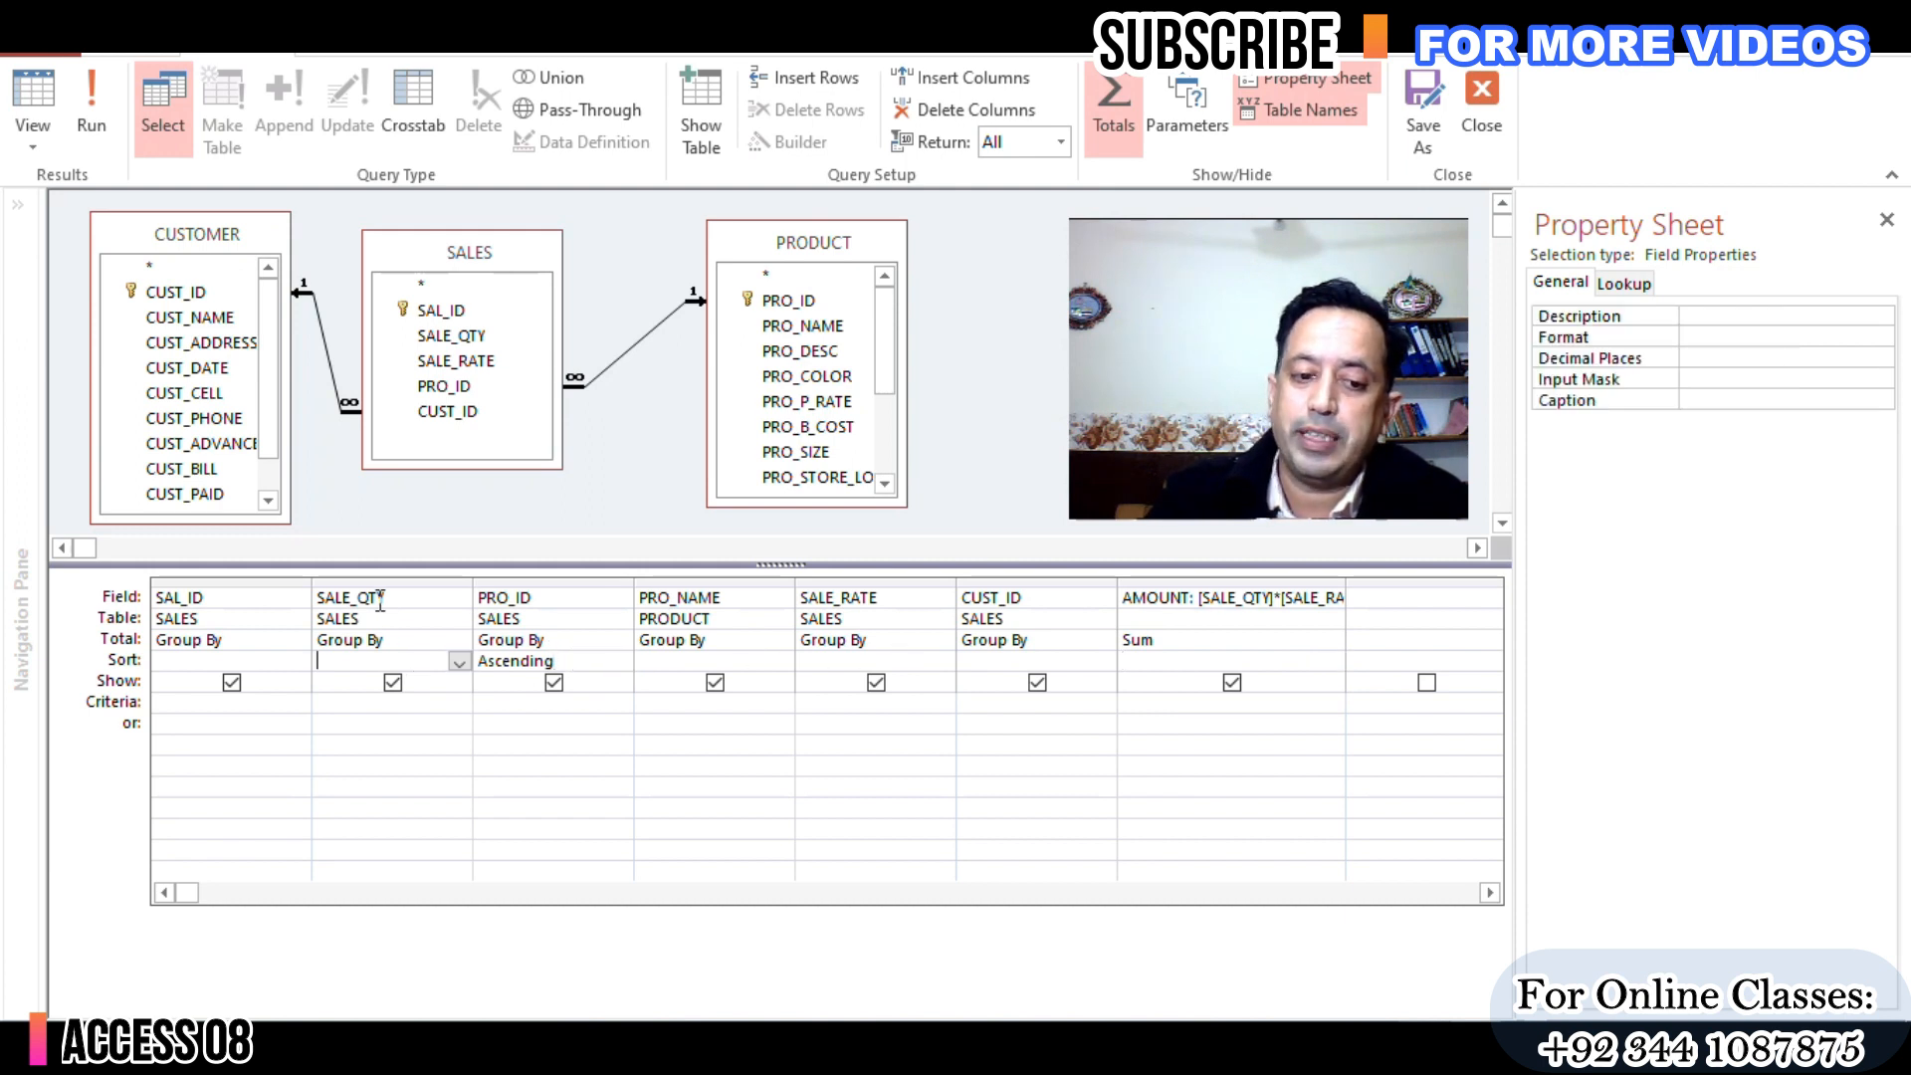
left_click(371, 578)
left_click(394, 567)
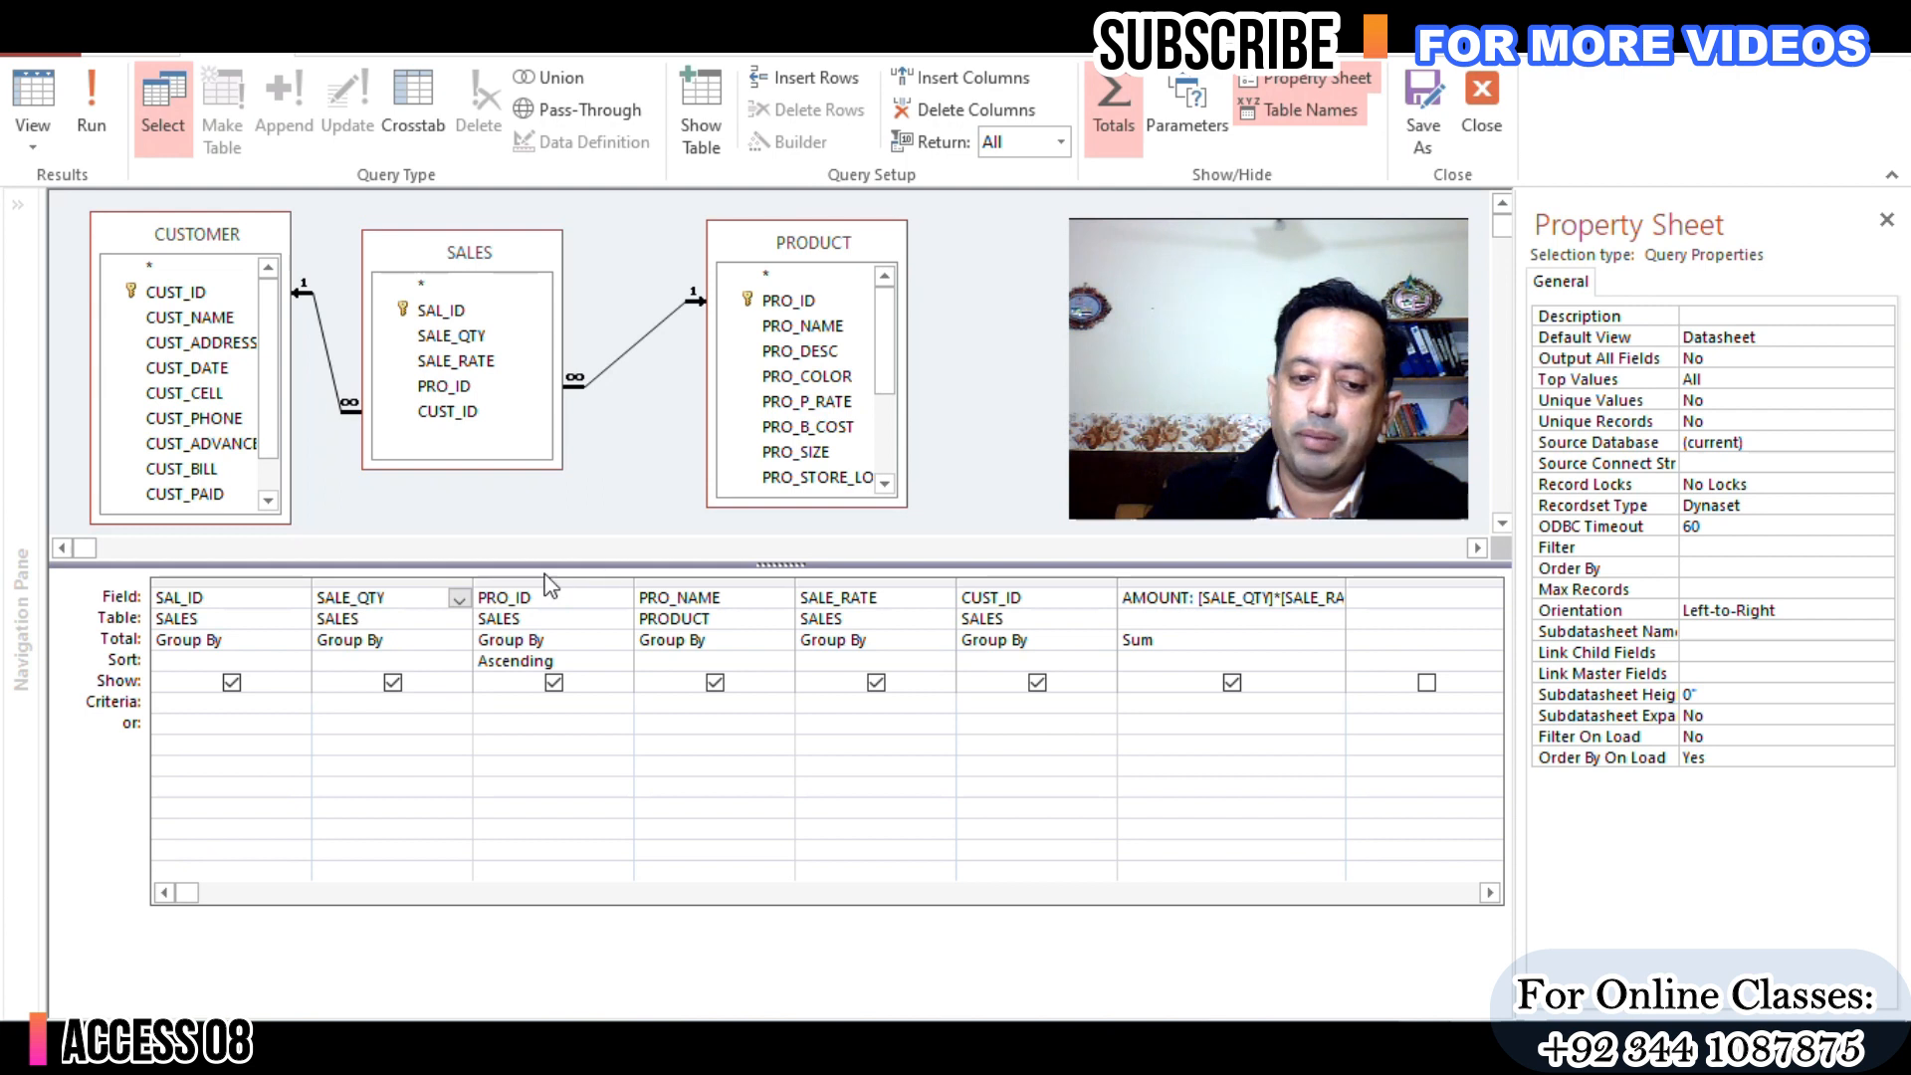
left_click(399, 577)
left_click_drag(398, 577, 1107, 642)
Step: Set the total of the SALE_QTY field to Sum and close the query, keeping the changes
left_click(1107, 642)
left_click(1103, 642)
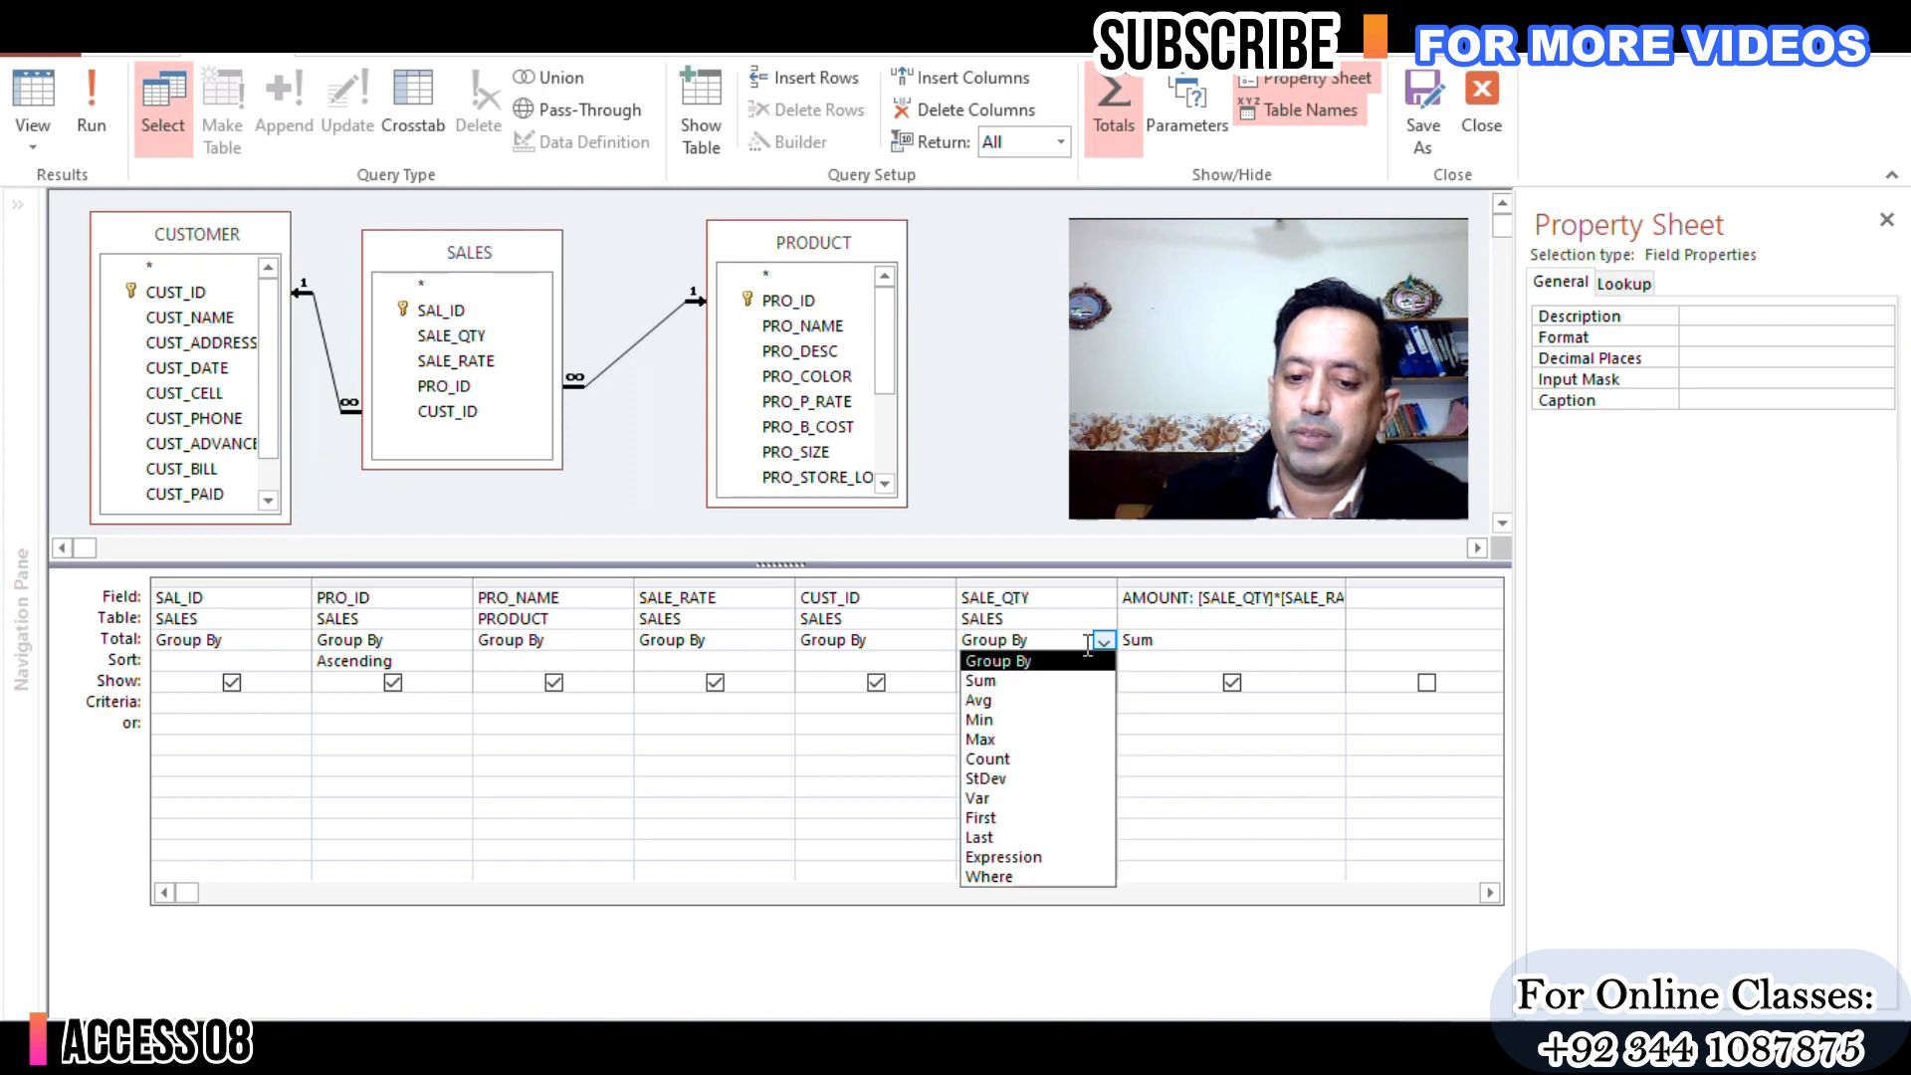
left_click(1022, 682)
left_click(1049, 640)
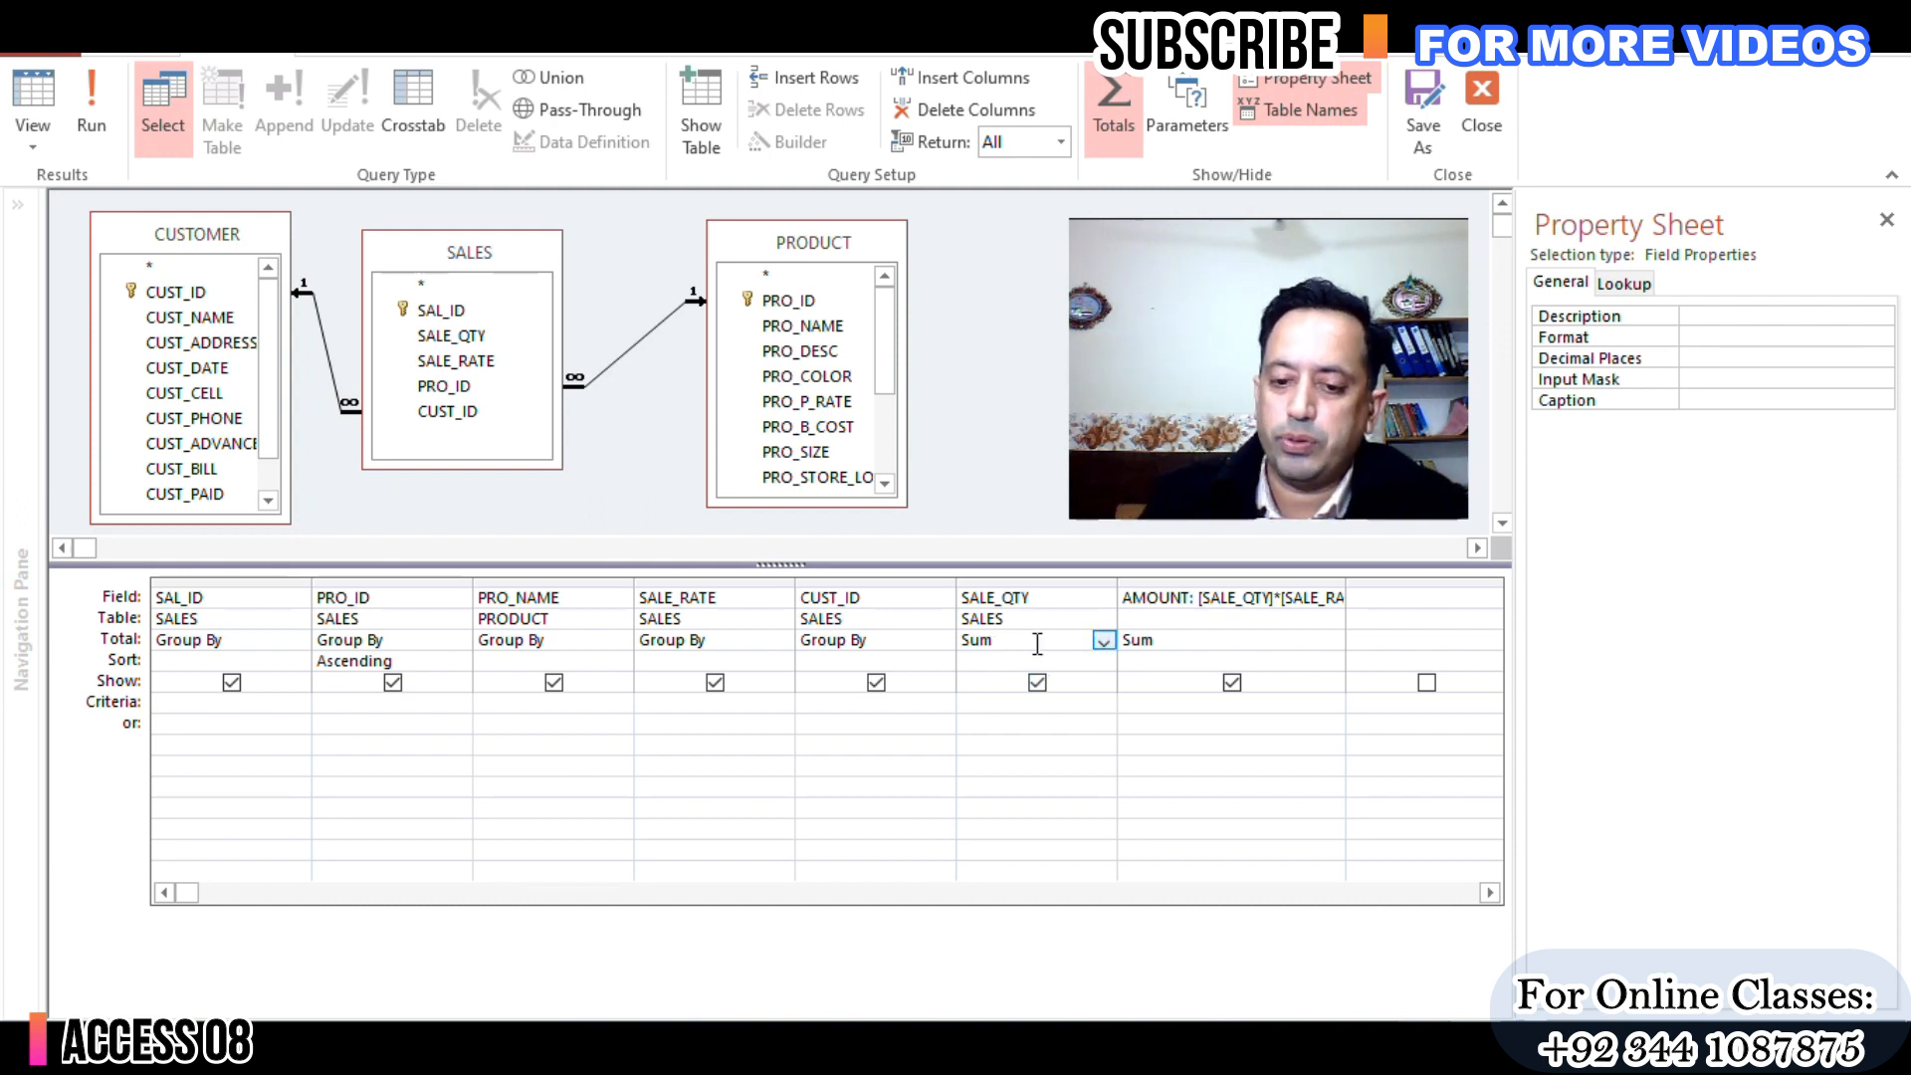
left_click(1164, 641)
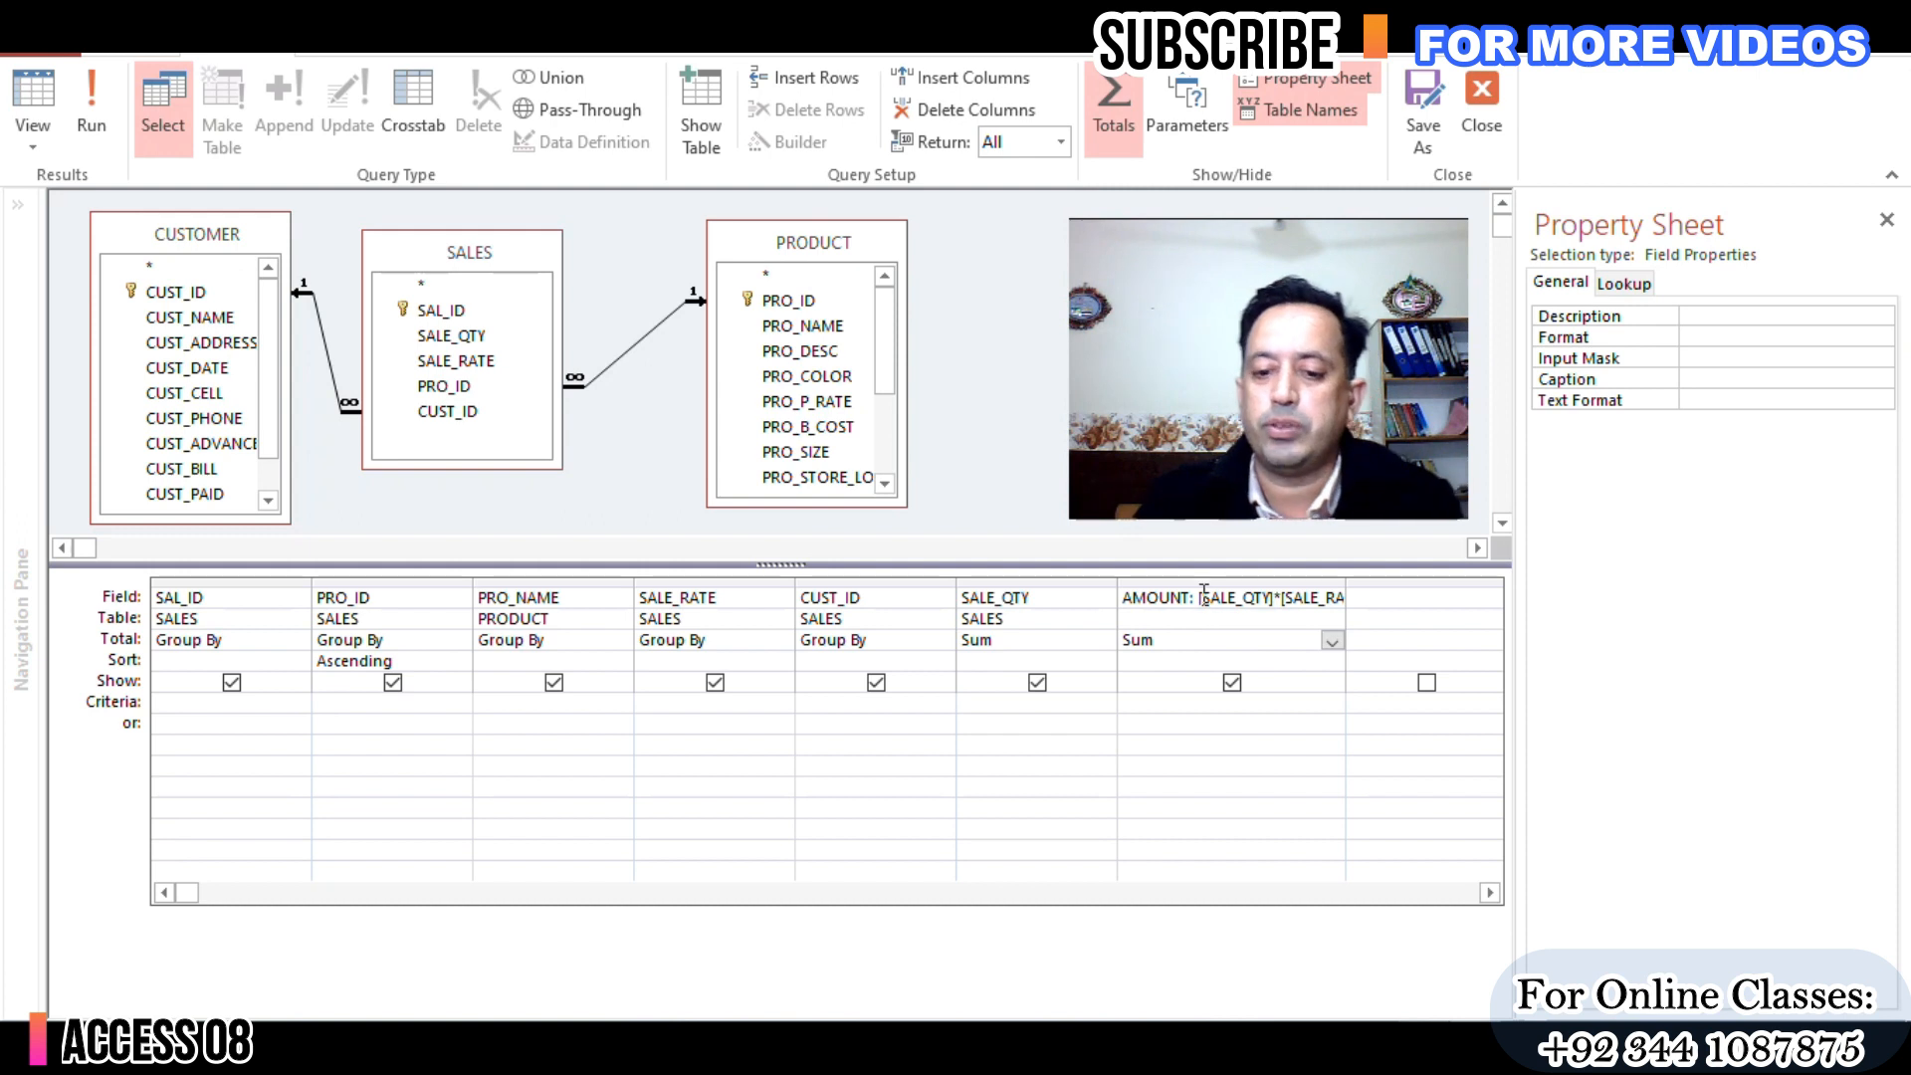
left_click(1483, 92)
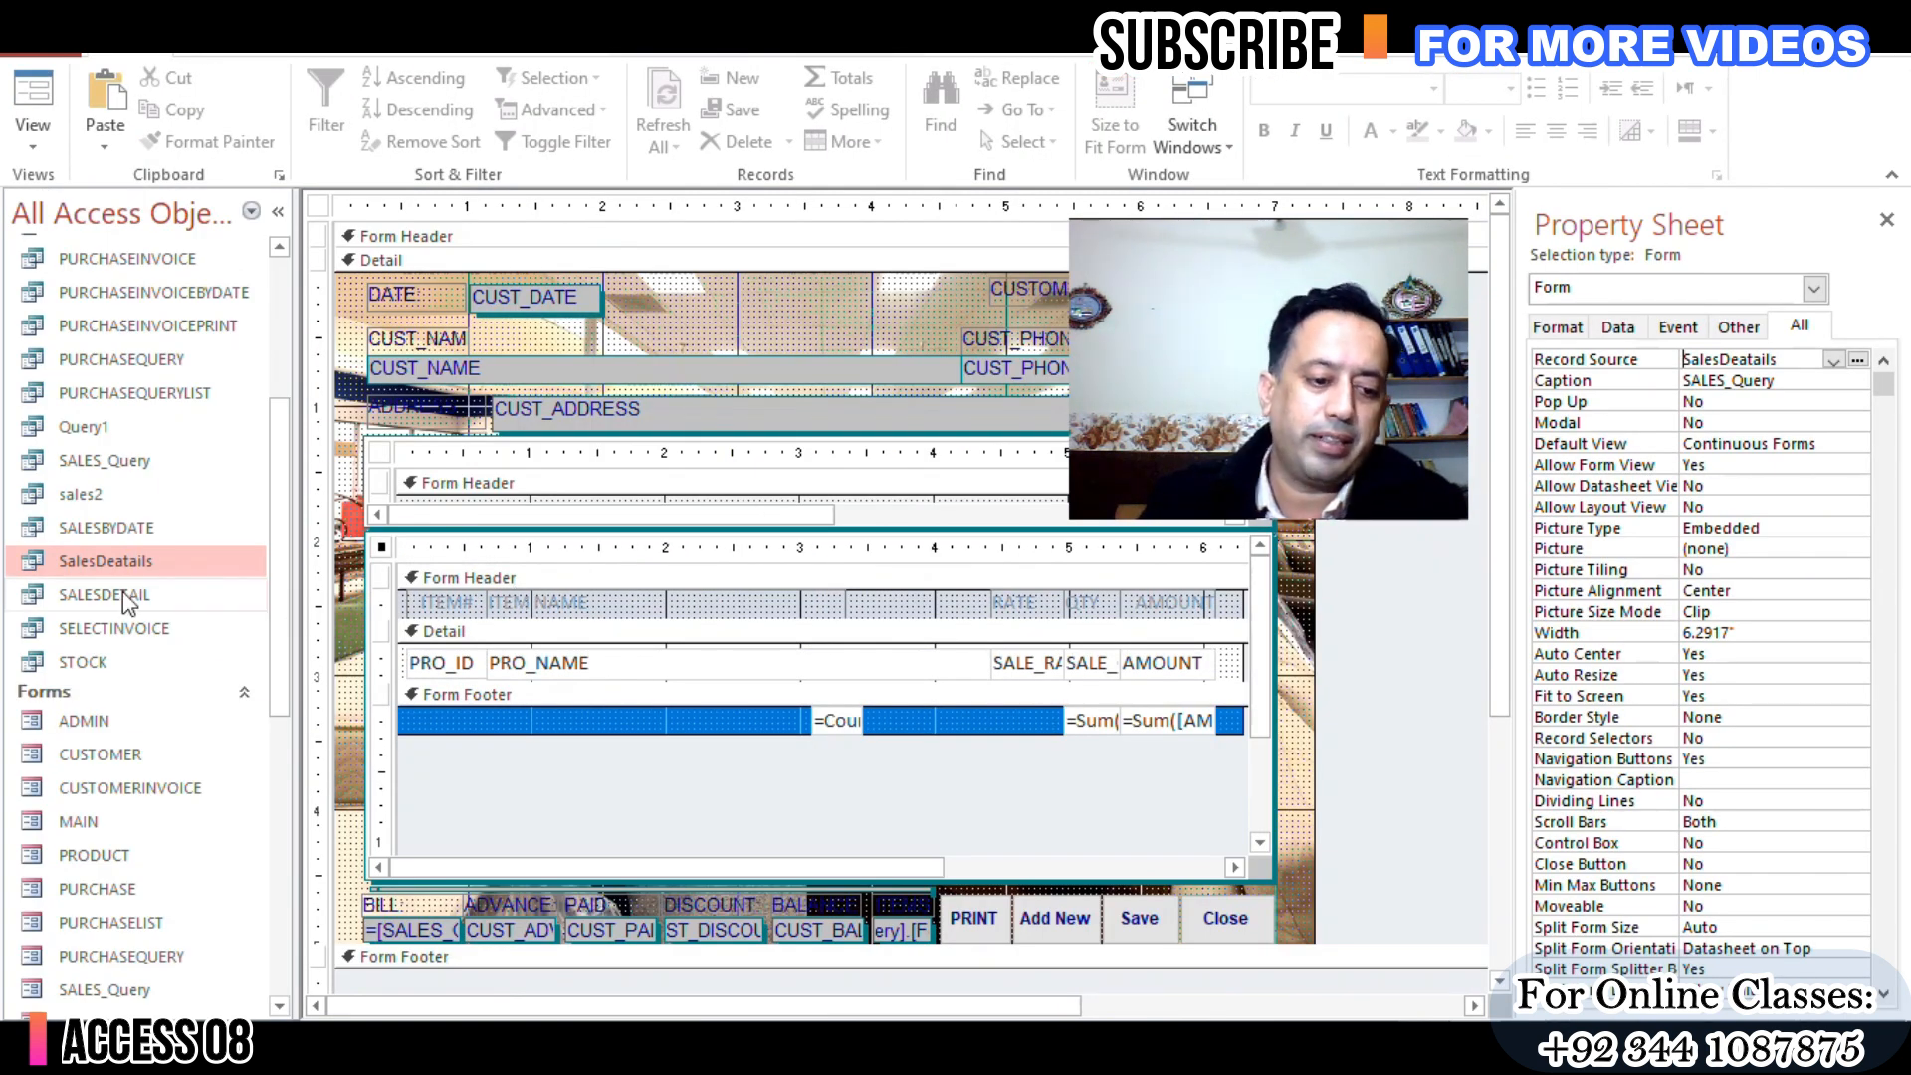
Step: Show the invoice form in Form View and check the LCD rows in the item subform
scroll(140, 747, "down", 2)
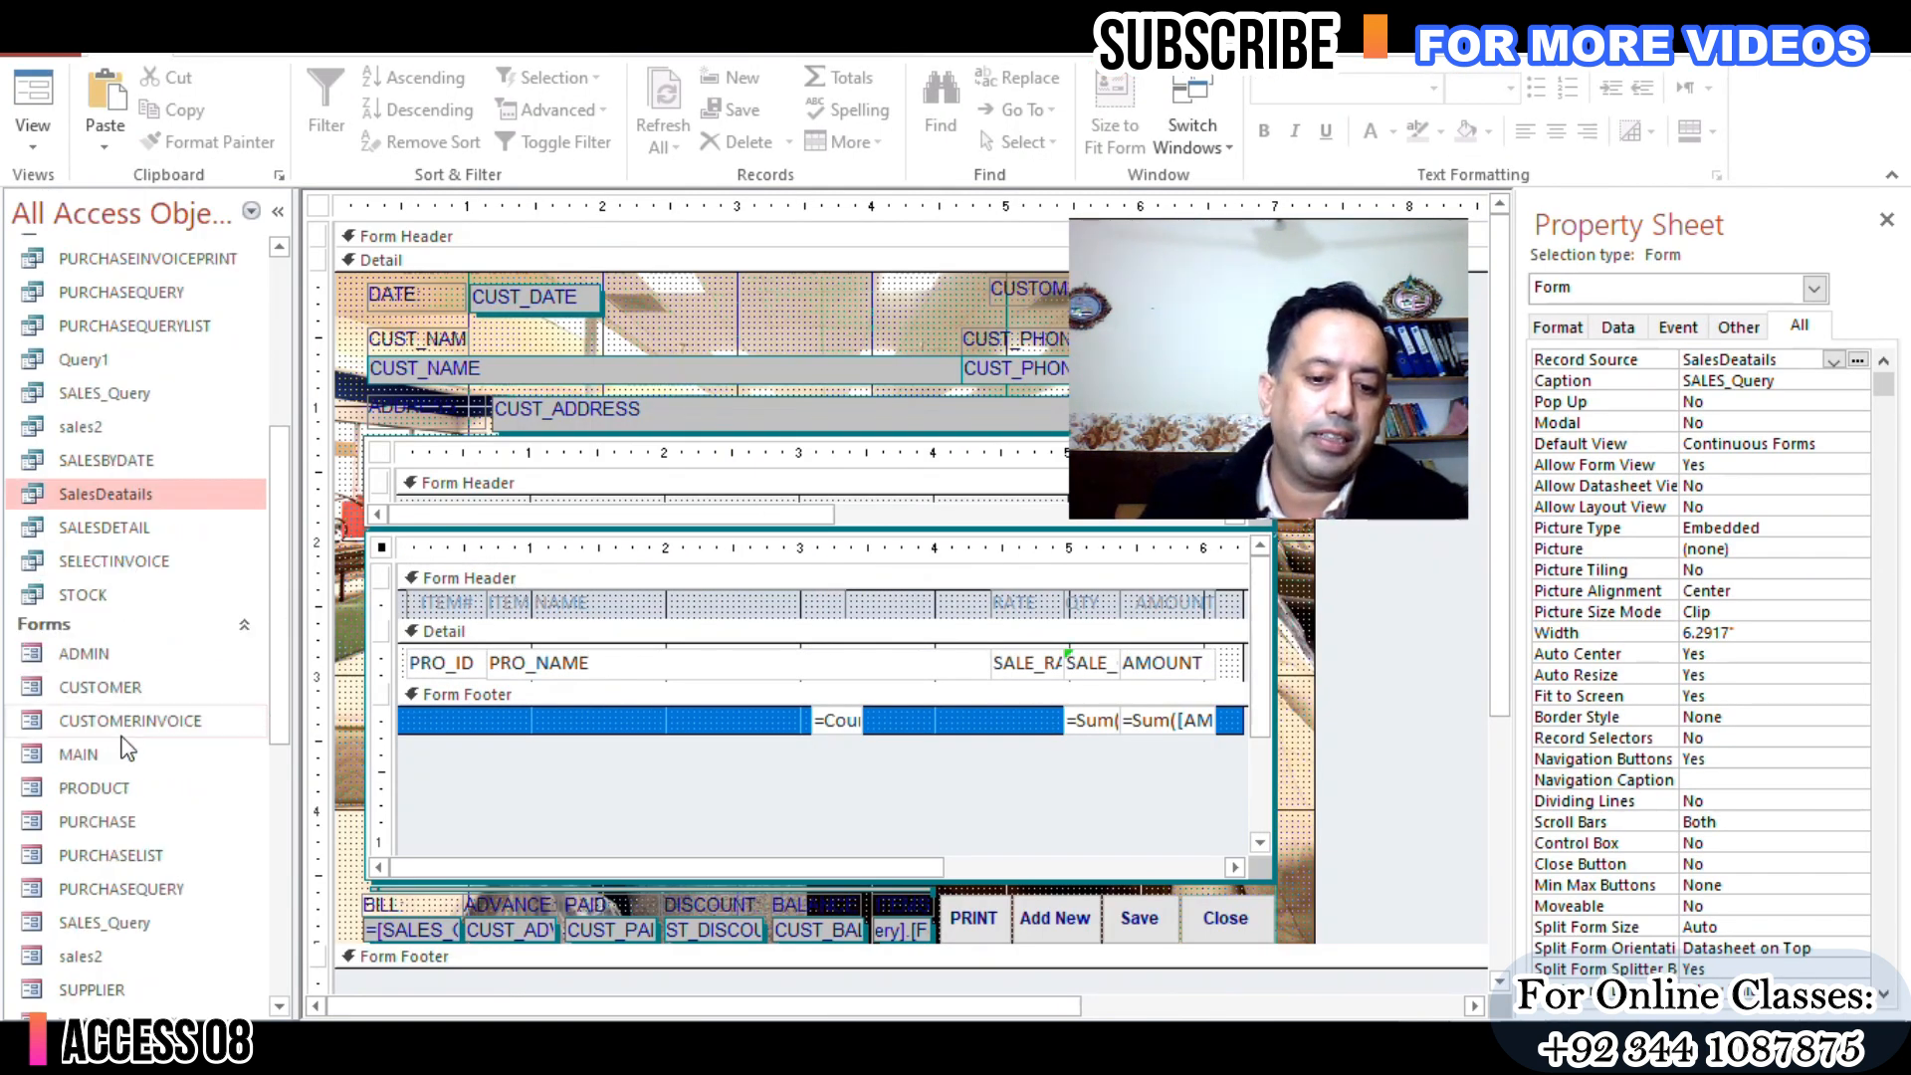
left_click(1904, 220)
left_click(891, 595)
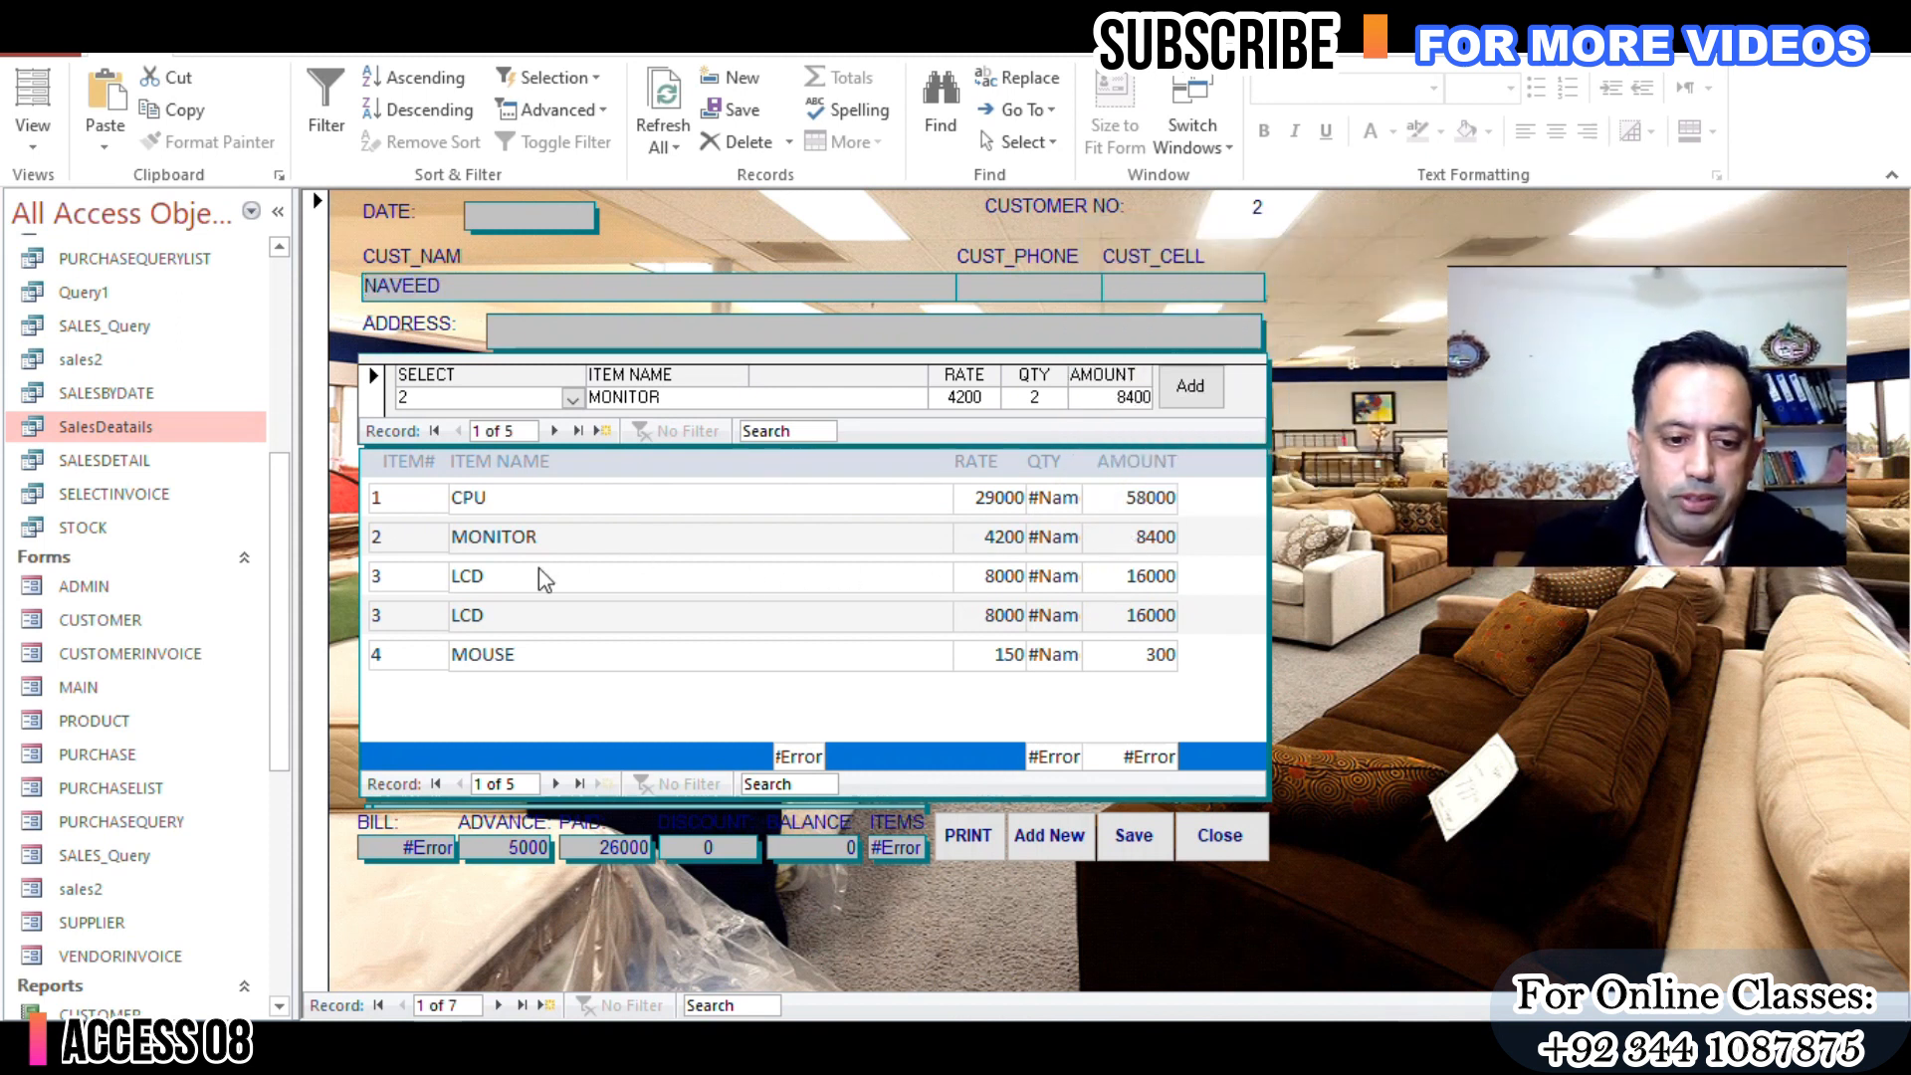
left_click(508, 613)
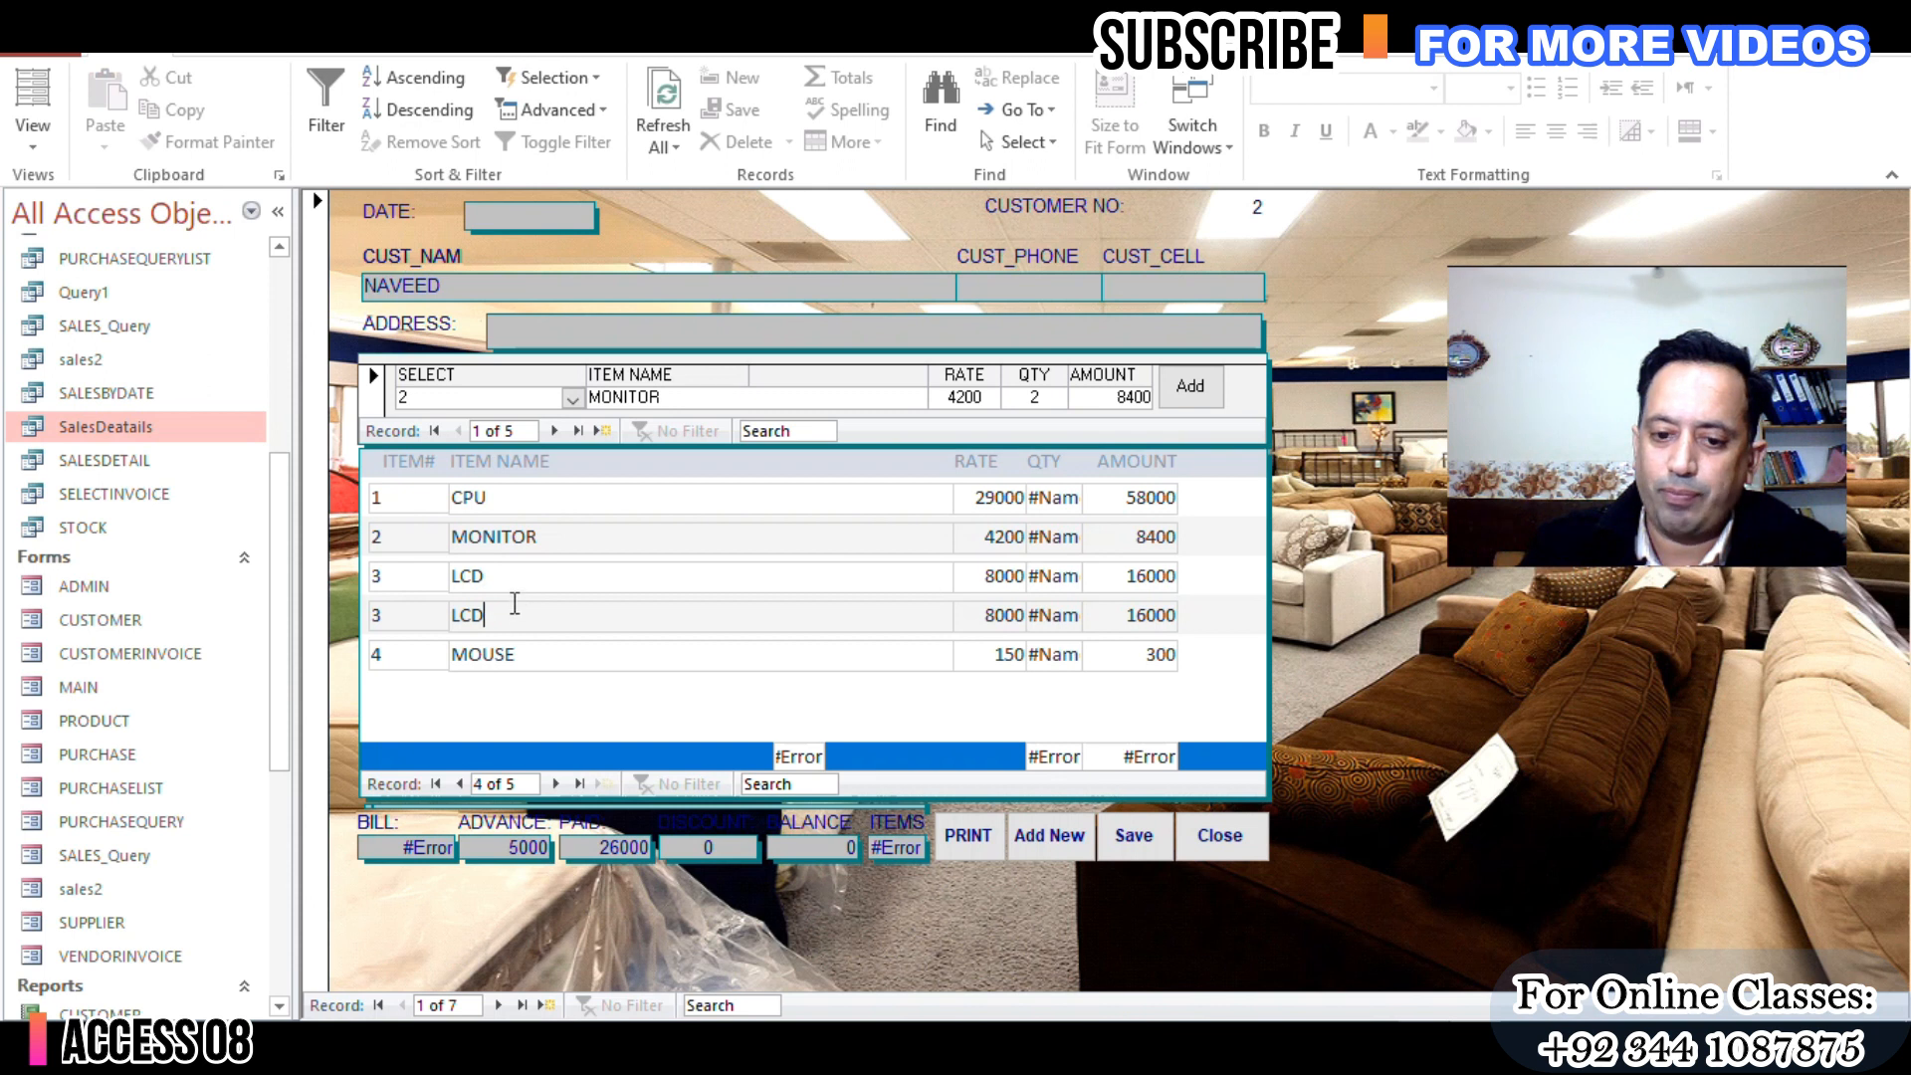
left_click(511, 576)
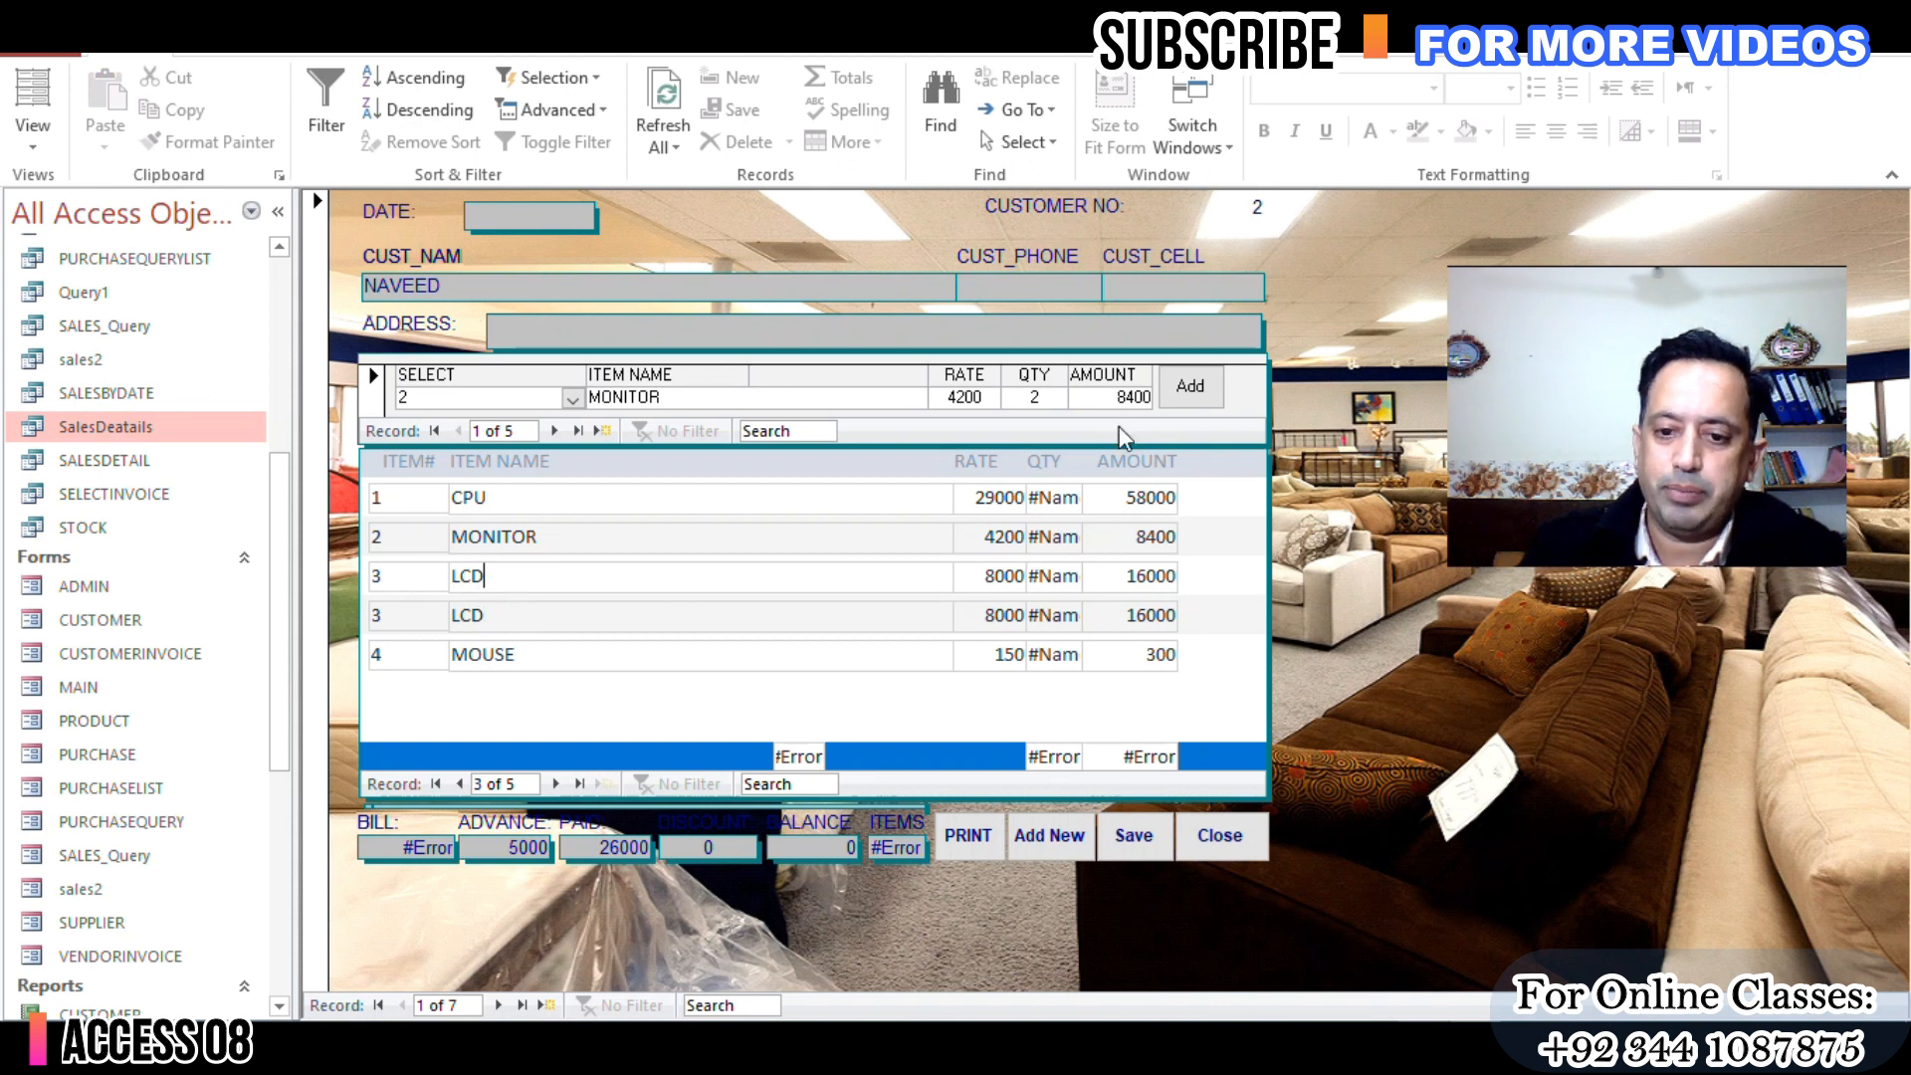
Step: Return the invoice form to Design View and set the subform quantity text box's control source to SumOfSALE_QTY
right_click(1360, 316)
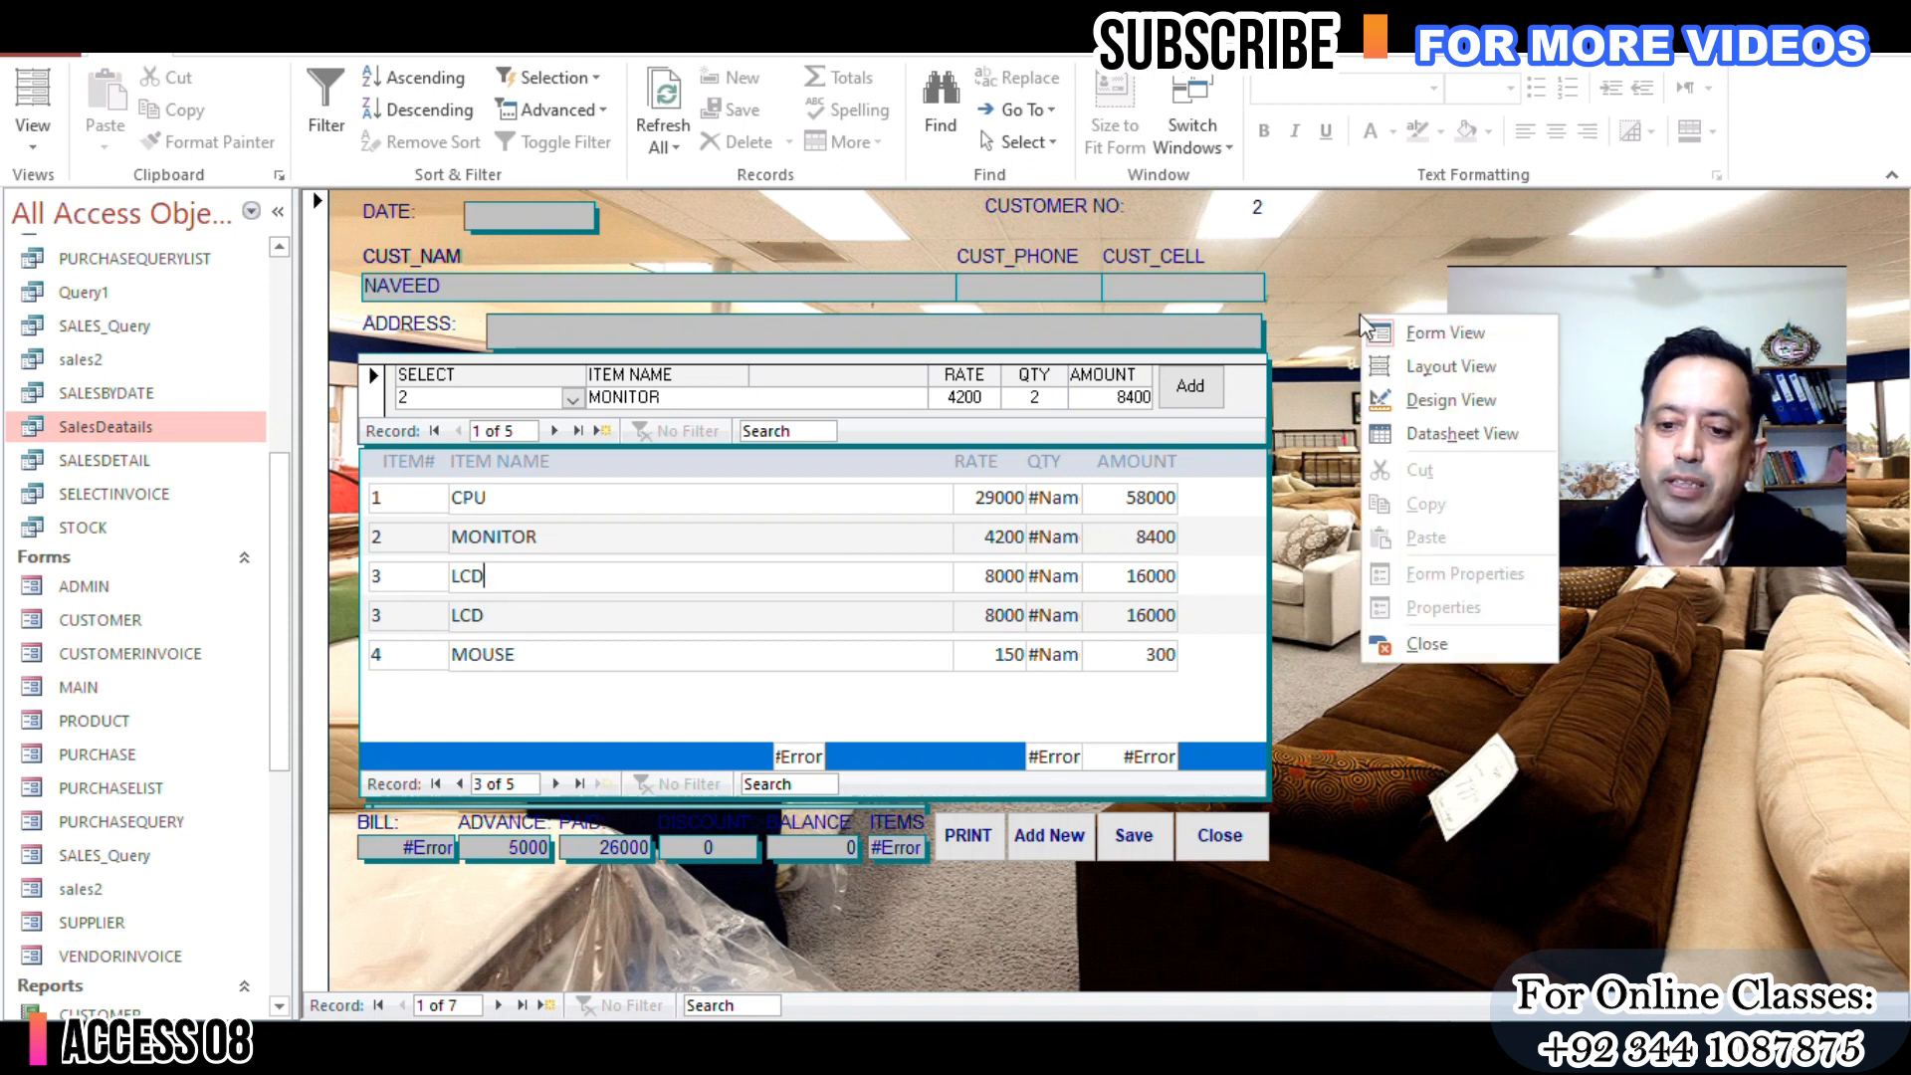
left_click(1426, 402)
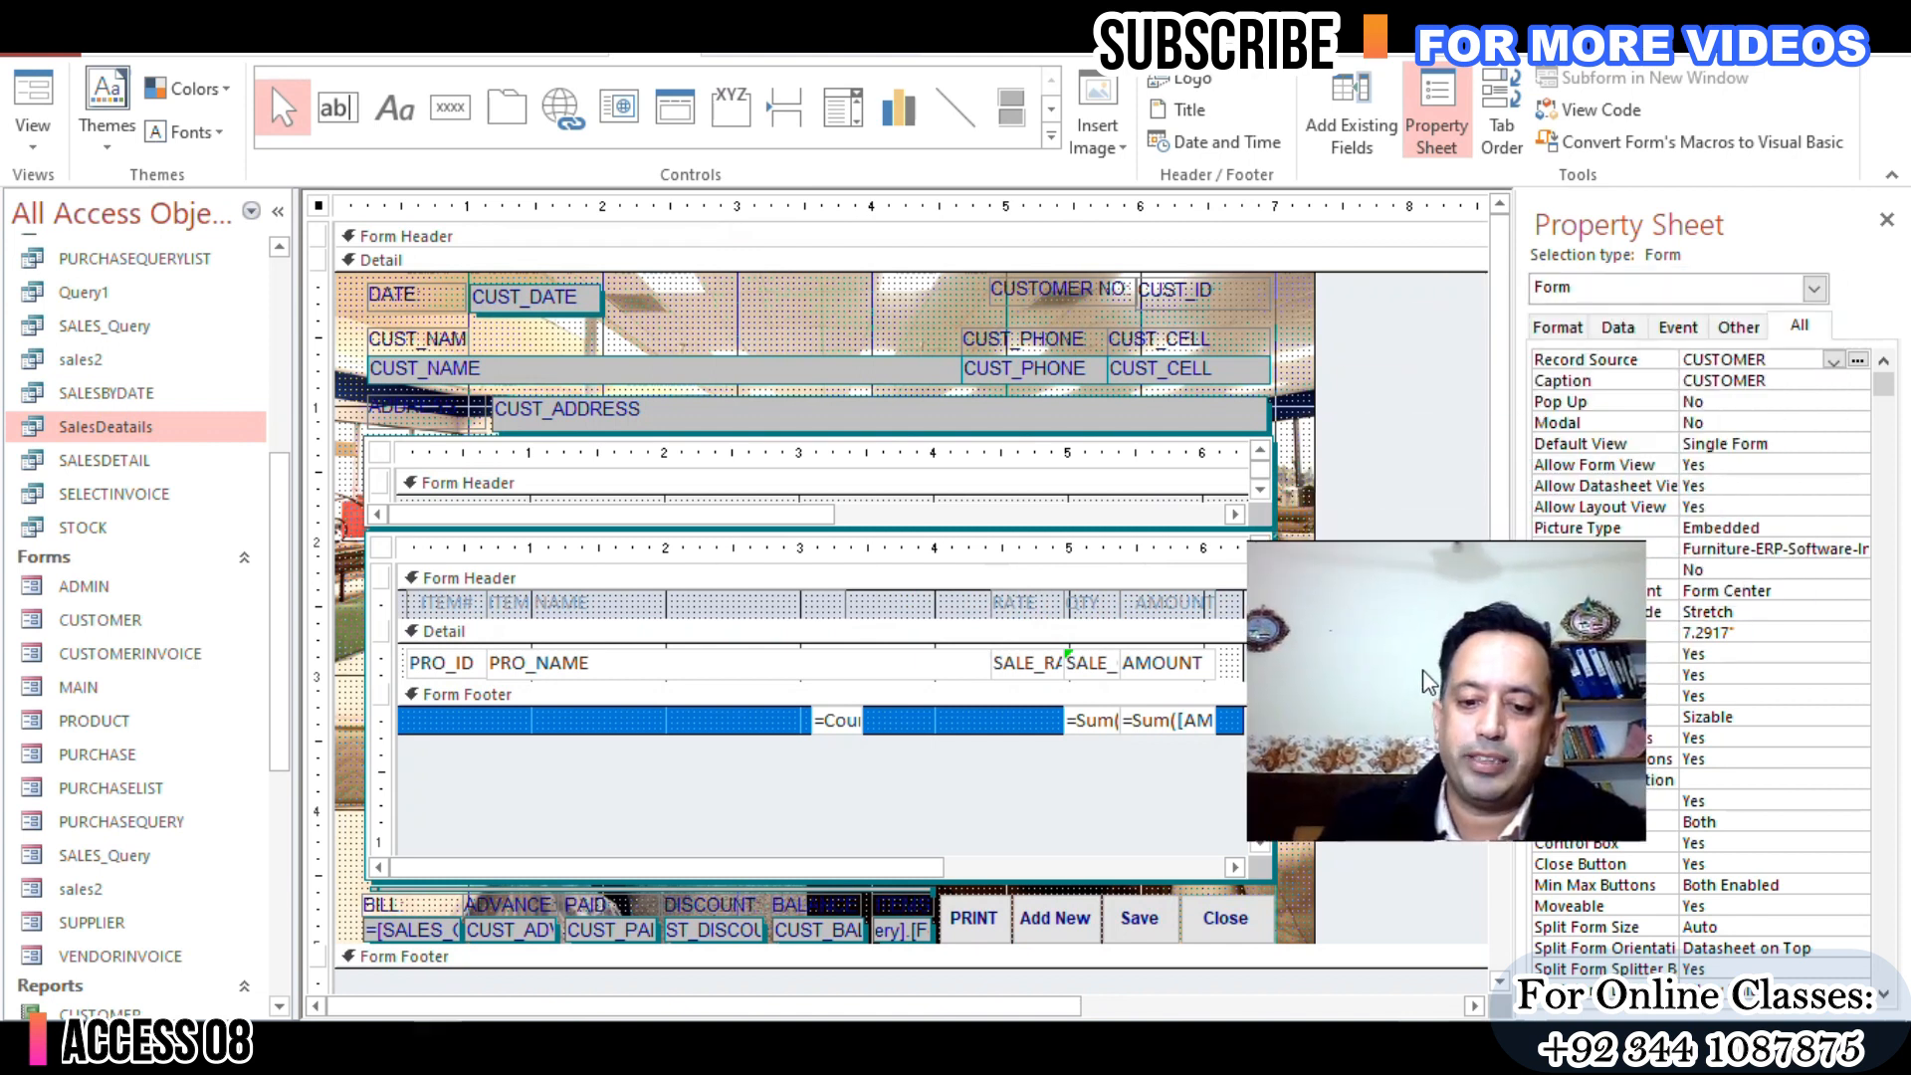
left_click(1087, 669)
left_click(1085, 669)
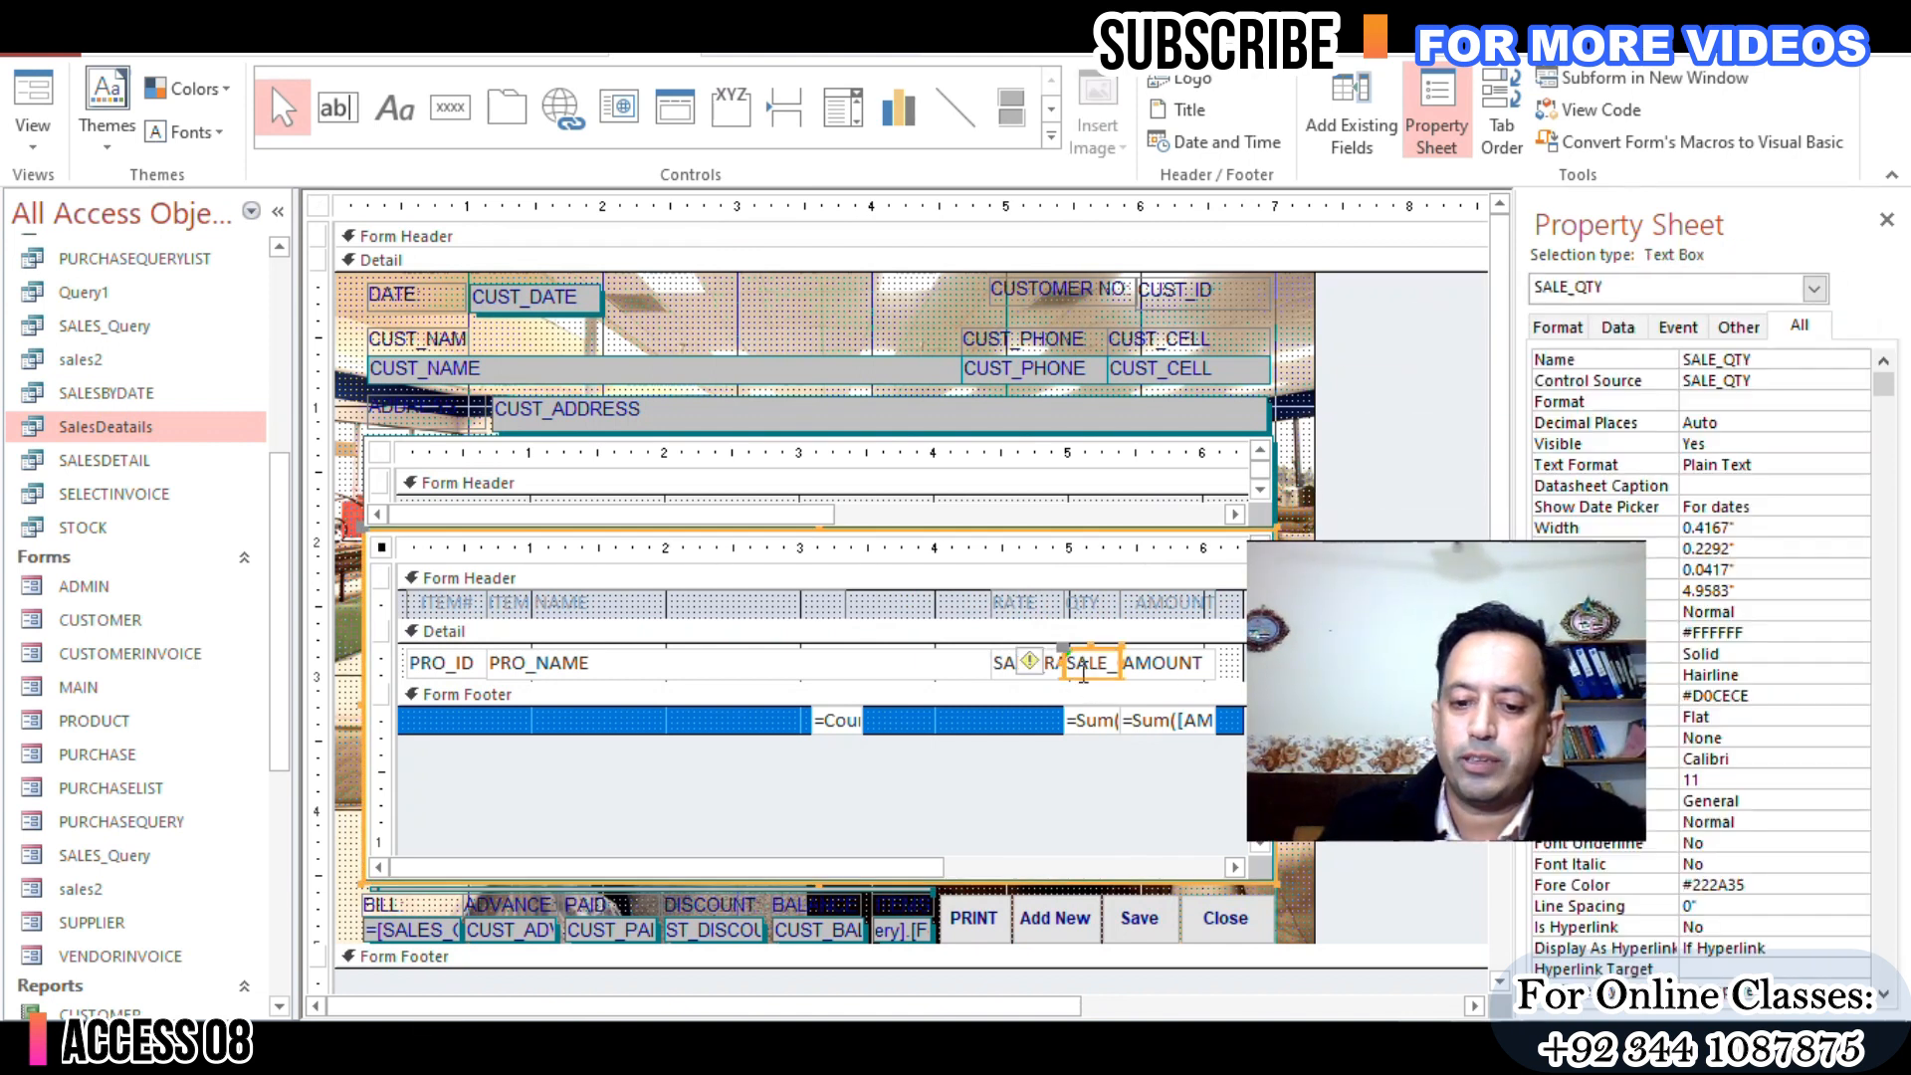
left_click(1832, 381)
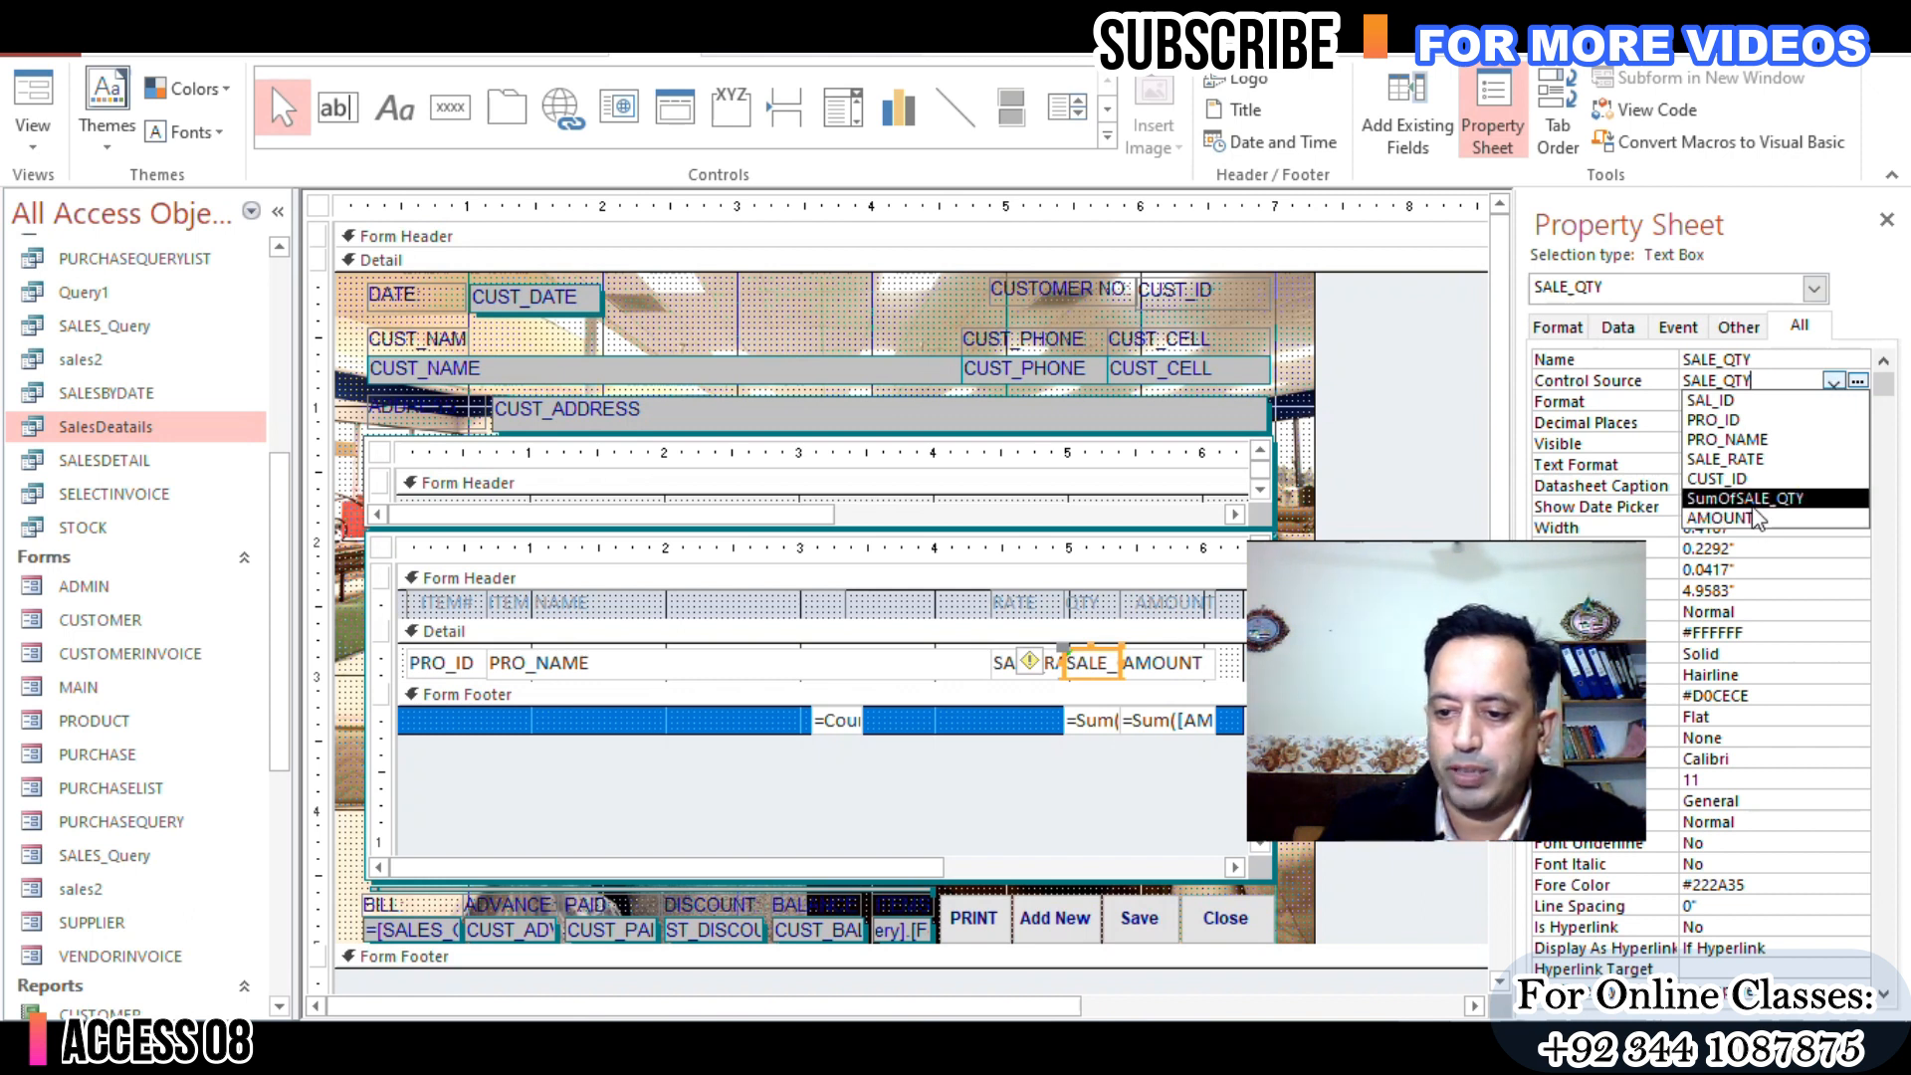
left_click(1755, 499)
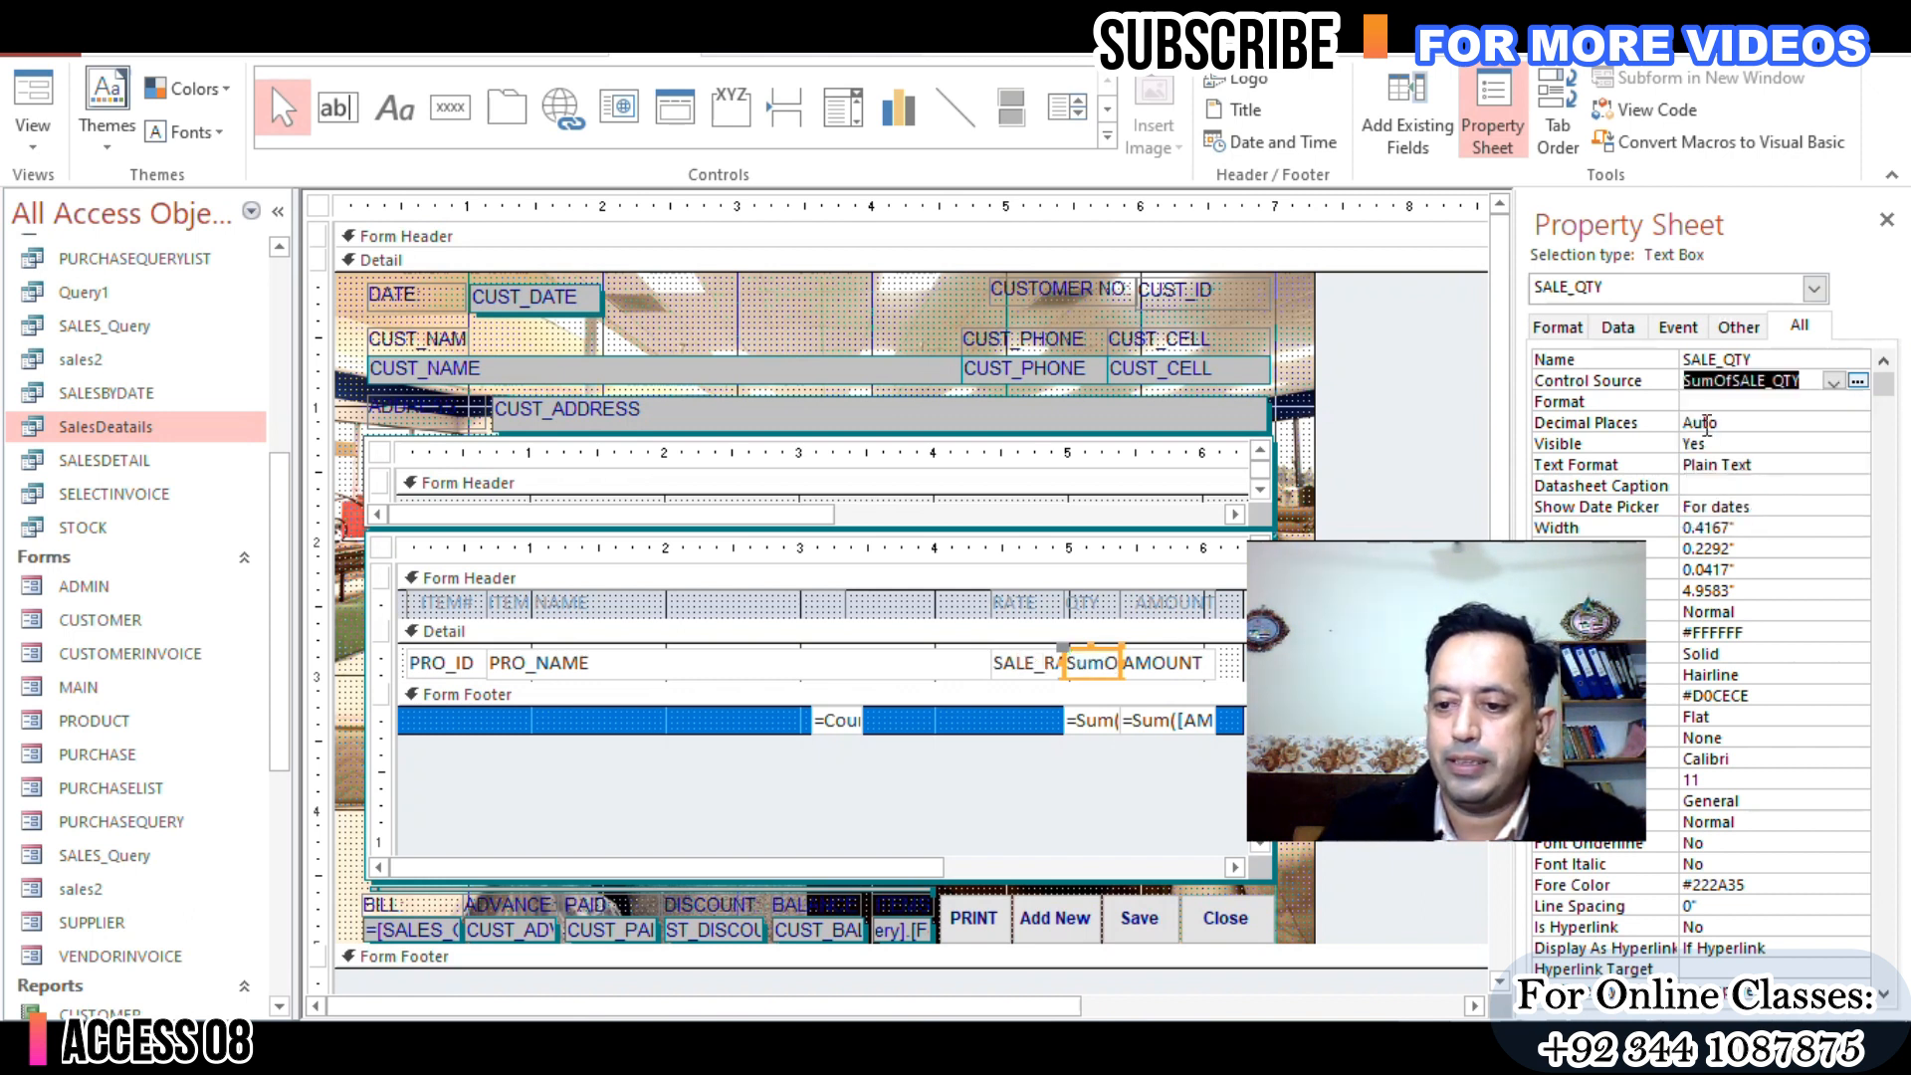
left_click(1061, 669)
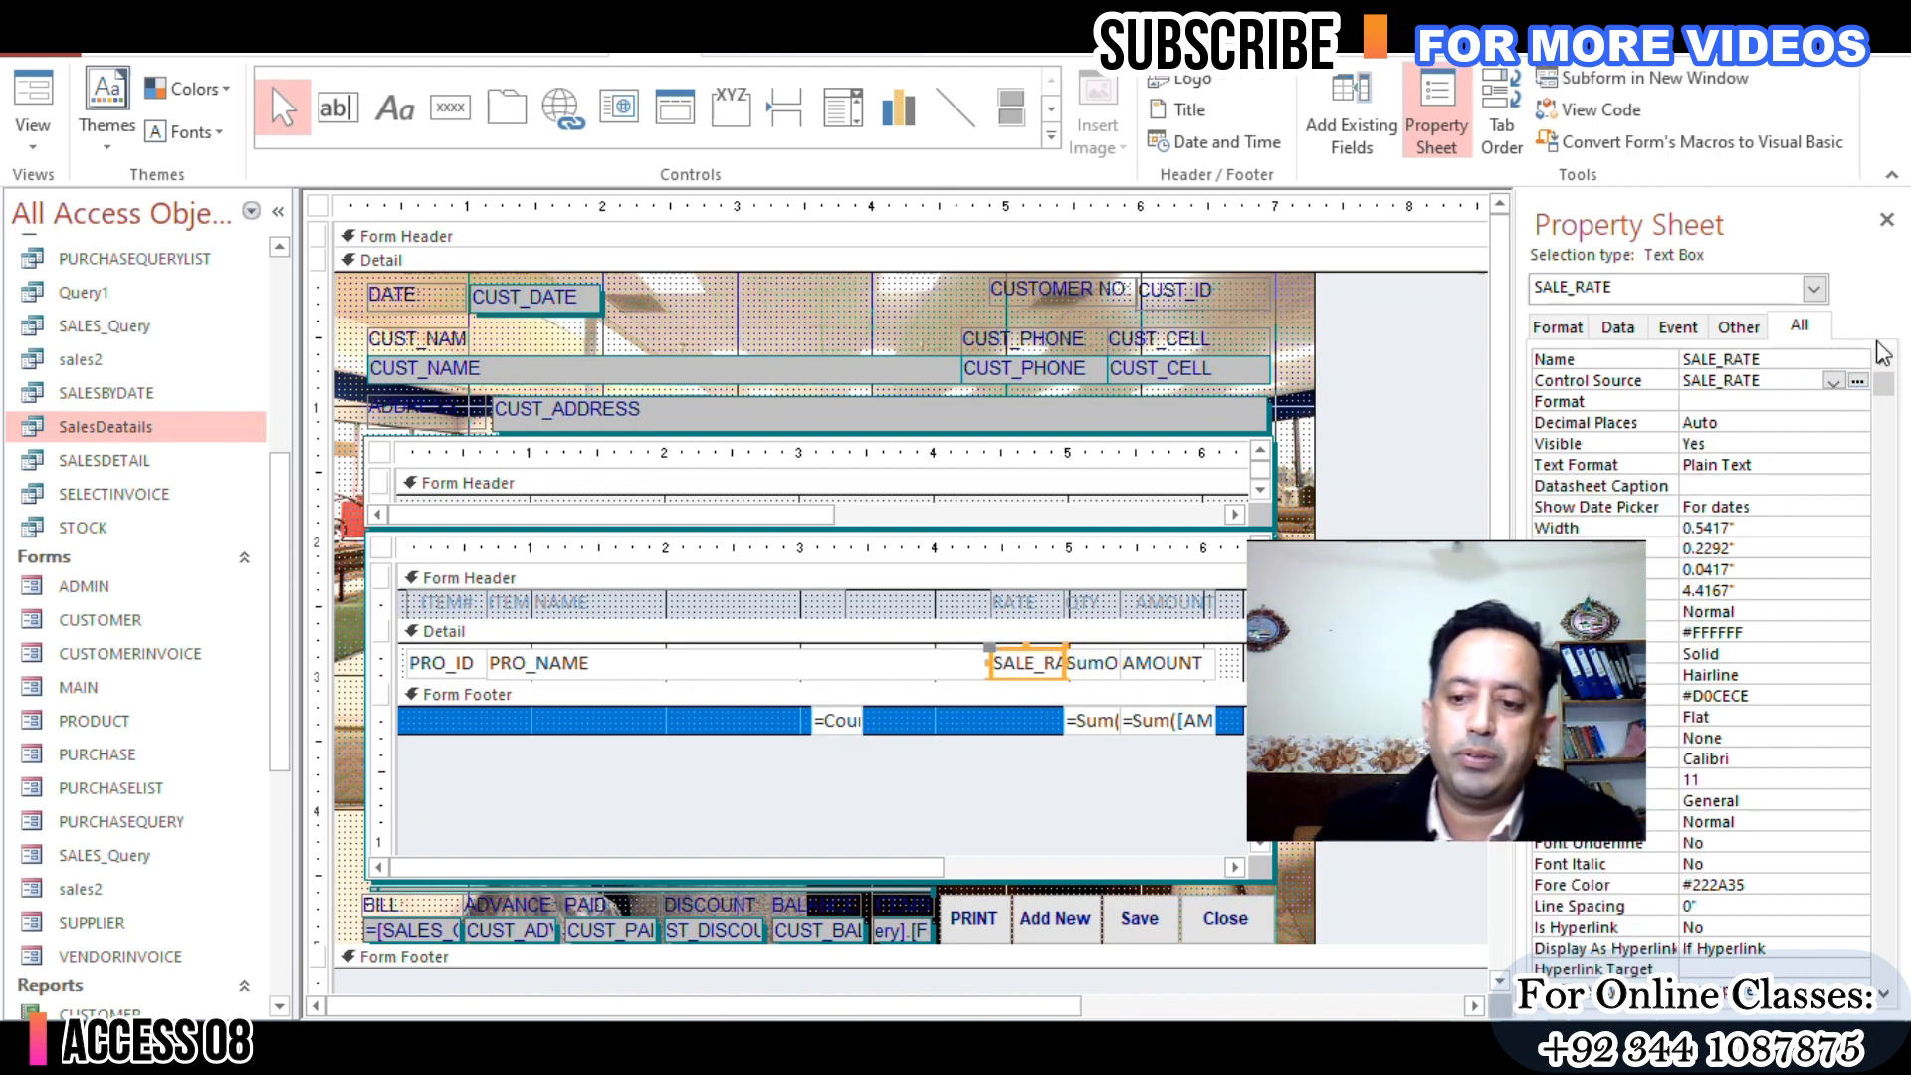
Step: Reopen the SalesDeatails query from the subform's record source and move CUST_ID to the first column
left_click(381, 550)
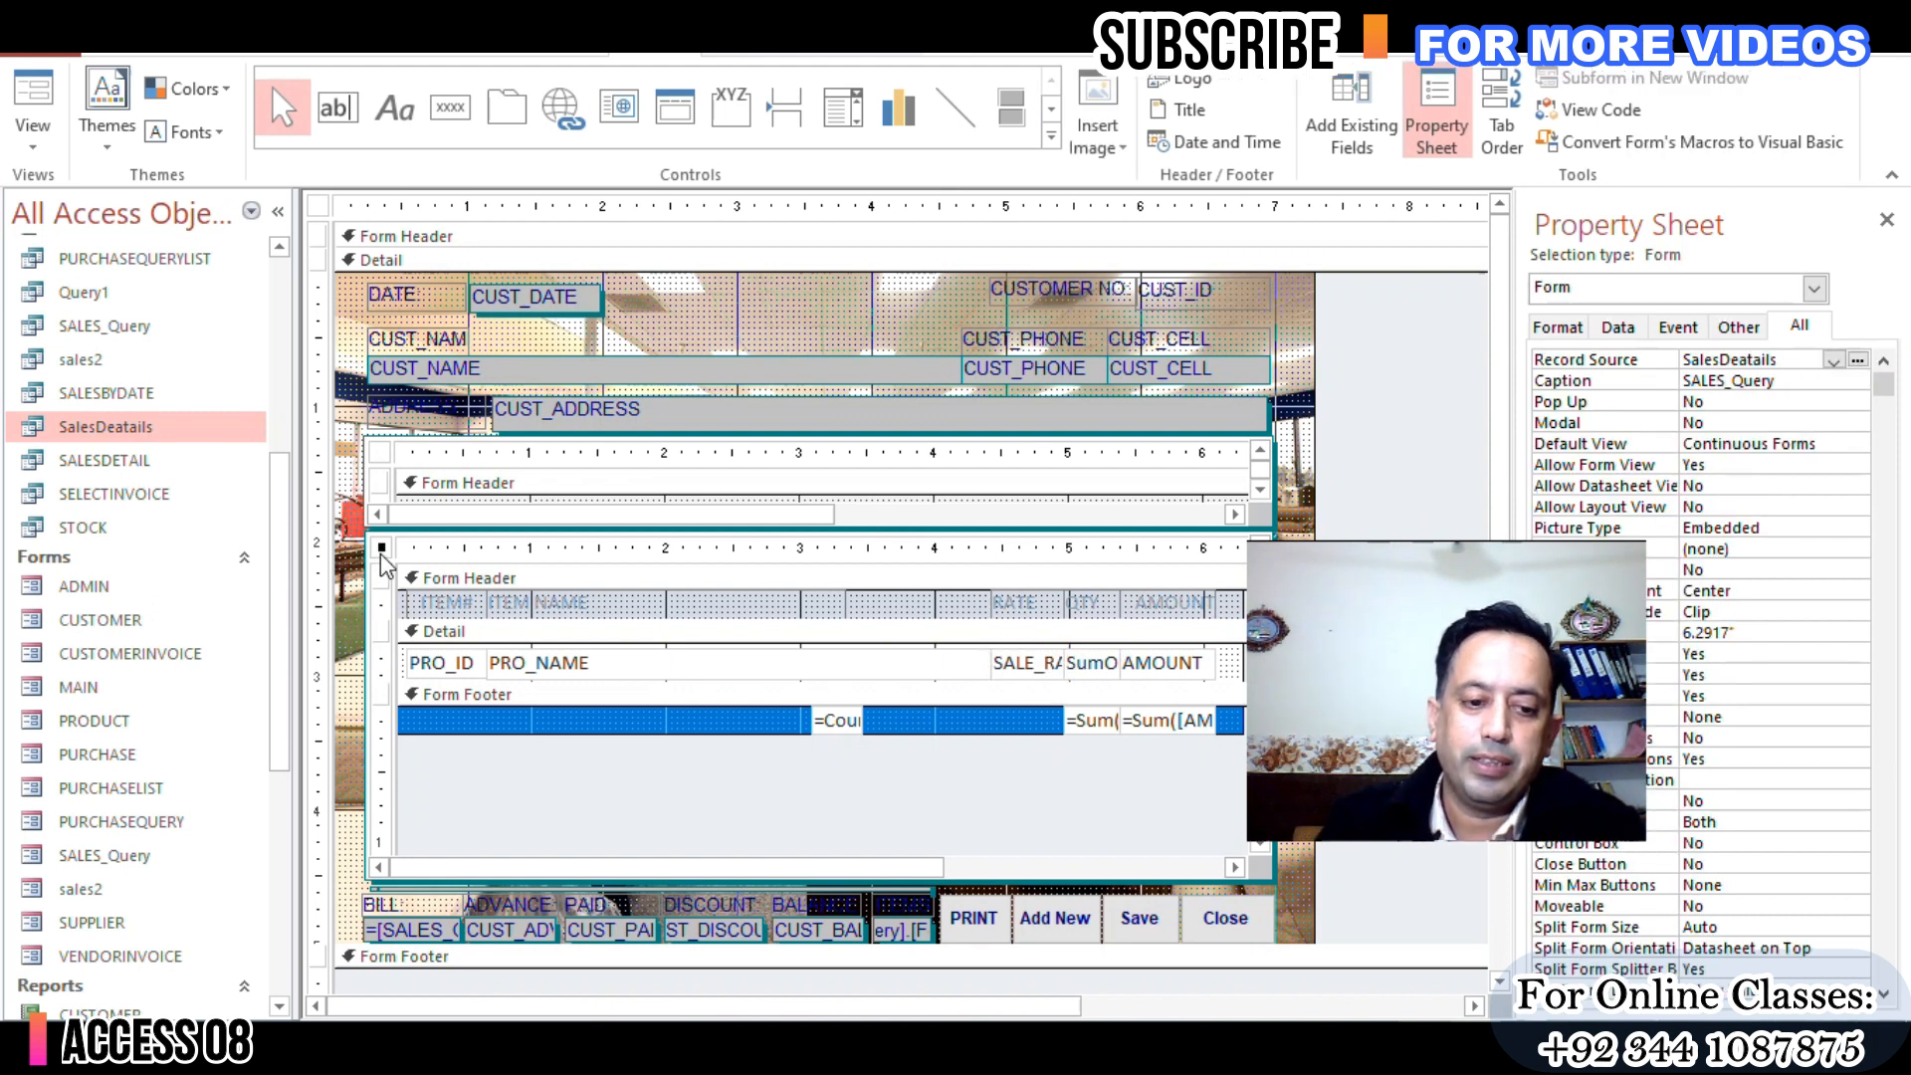
left_click(1806, 360)
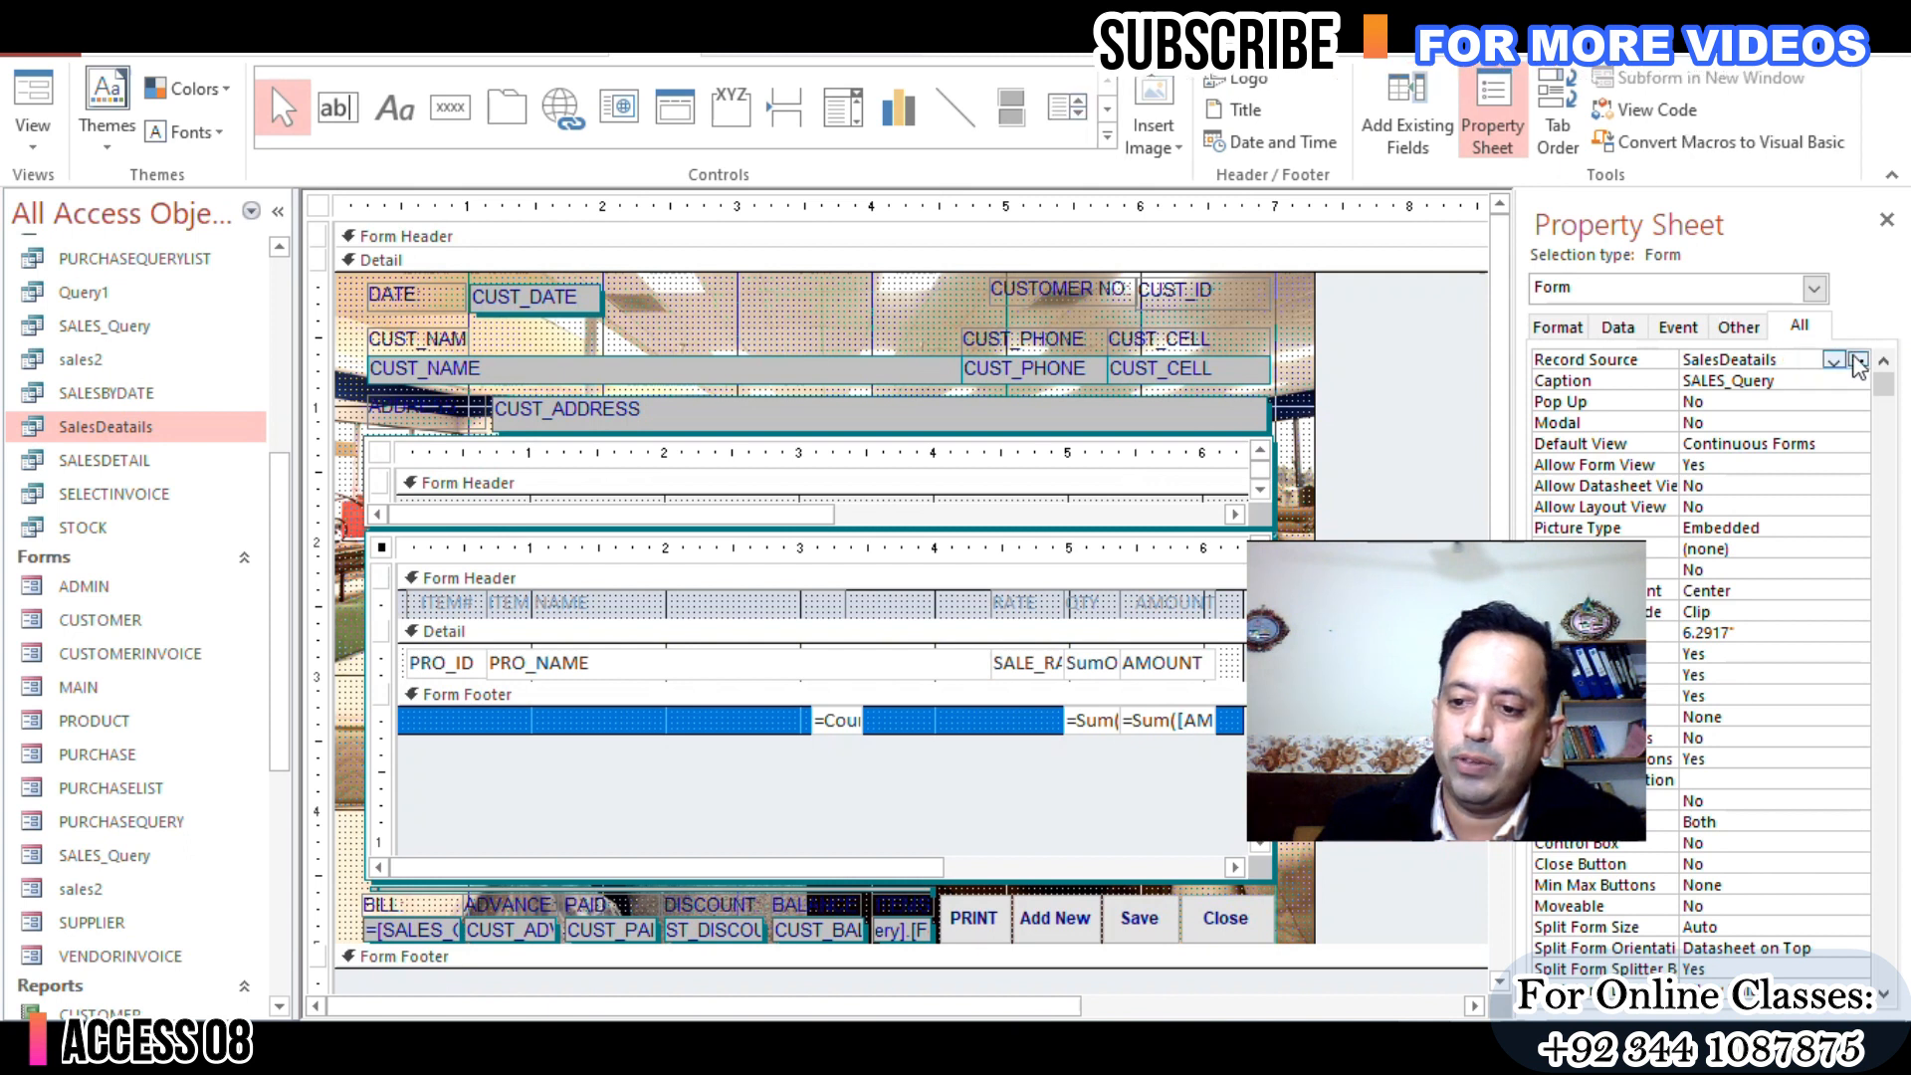
left_click(1857, 361)
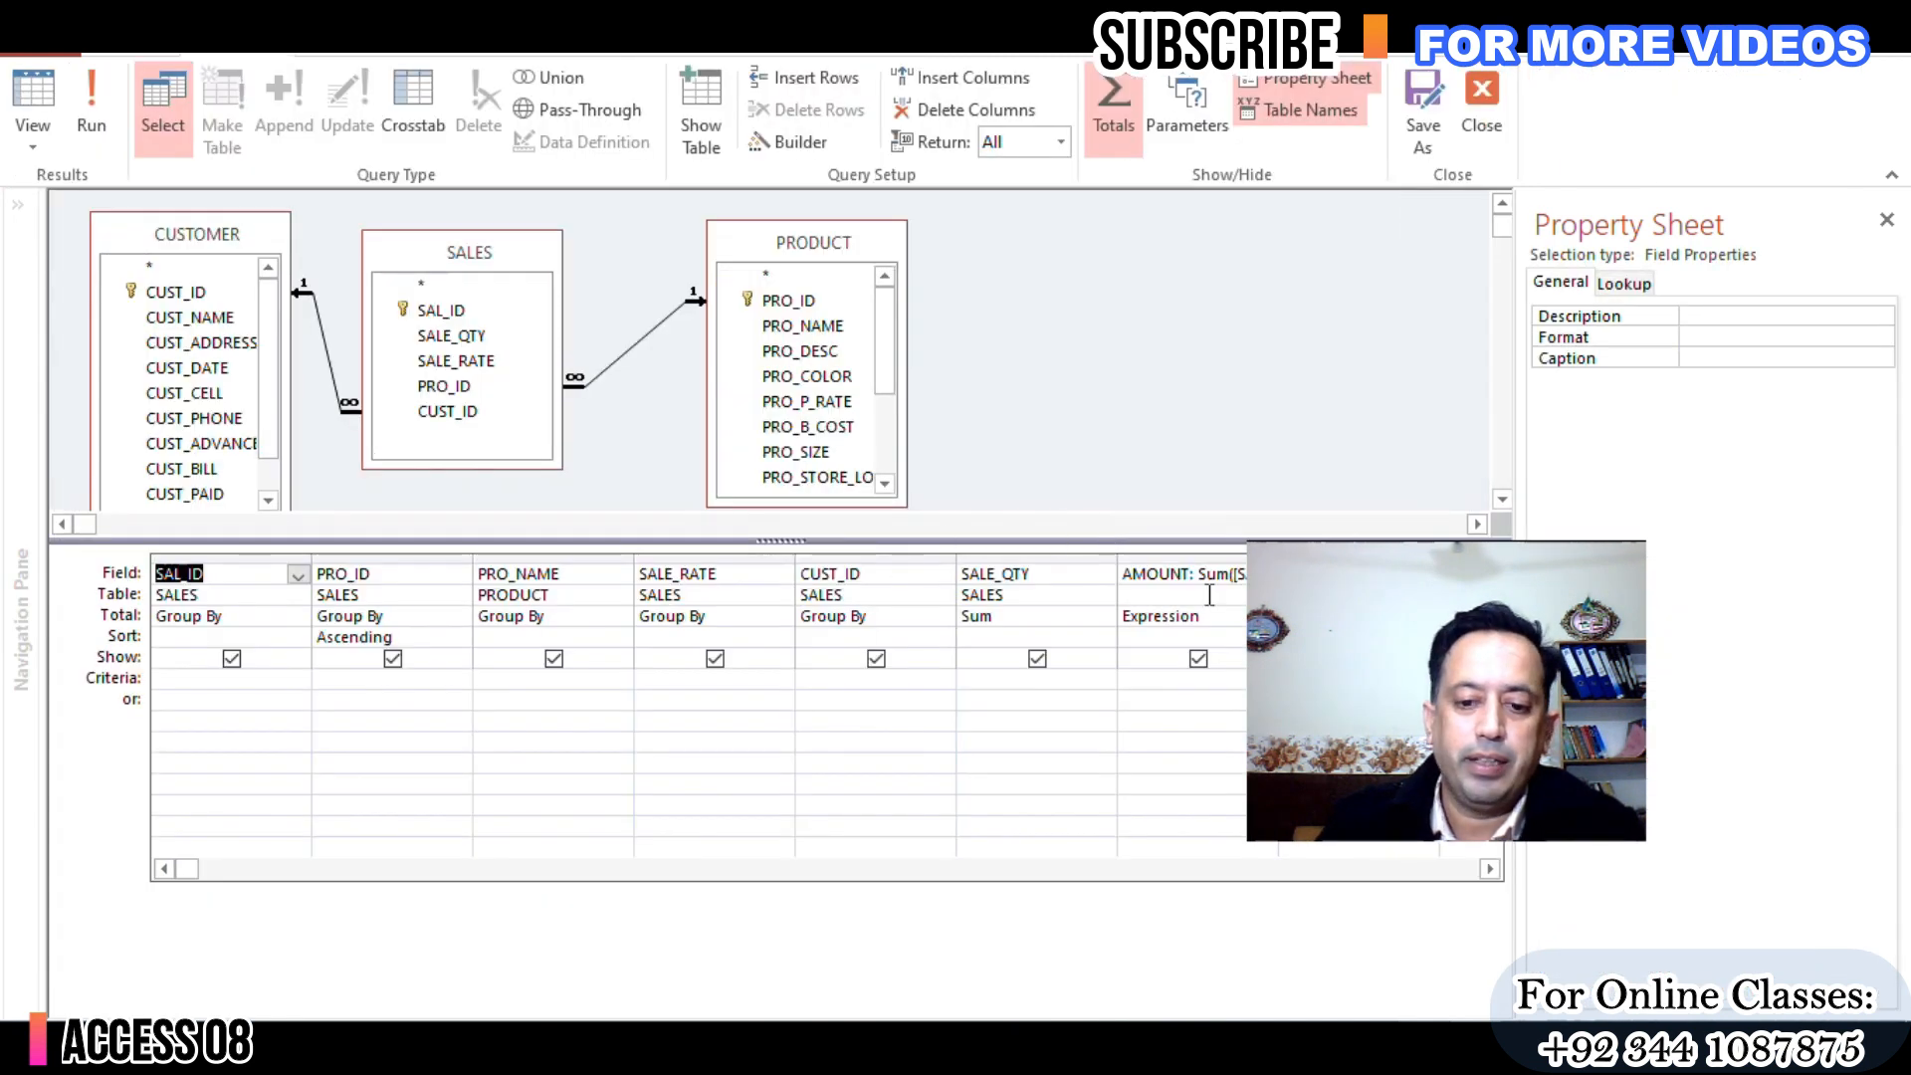
left_click(398, 637)
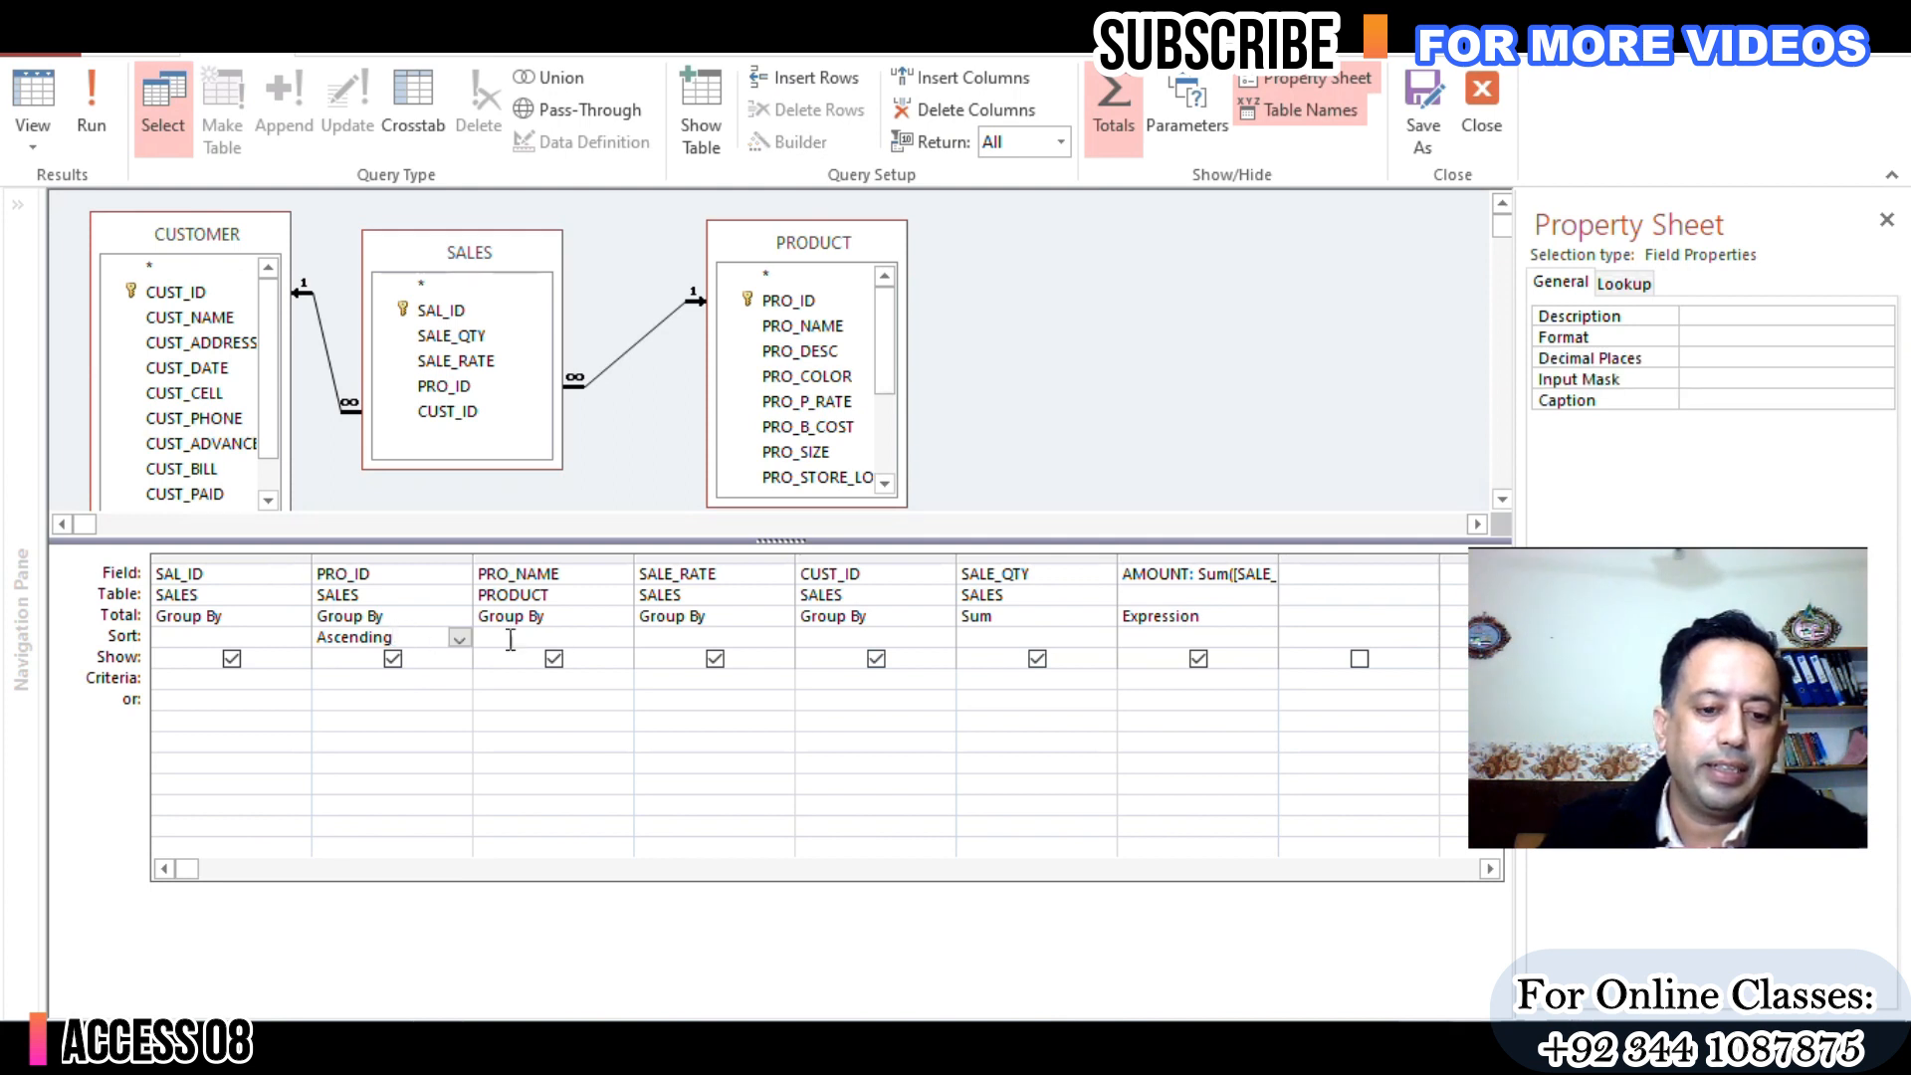
left_click(873, 556)
left_click_drag(883, 560, 203, 547)
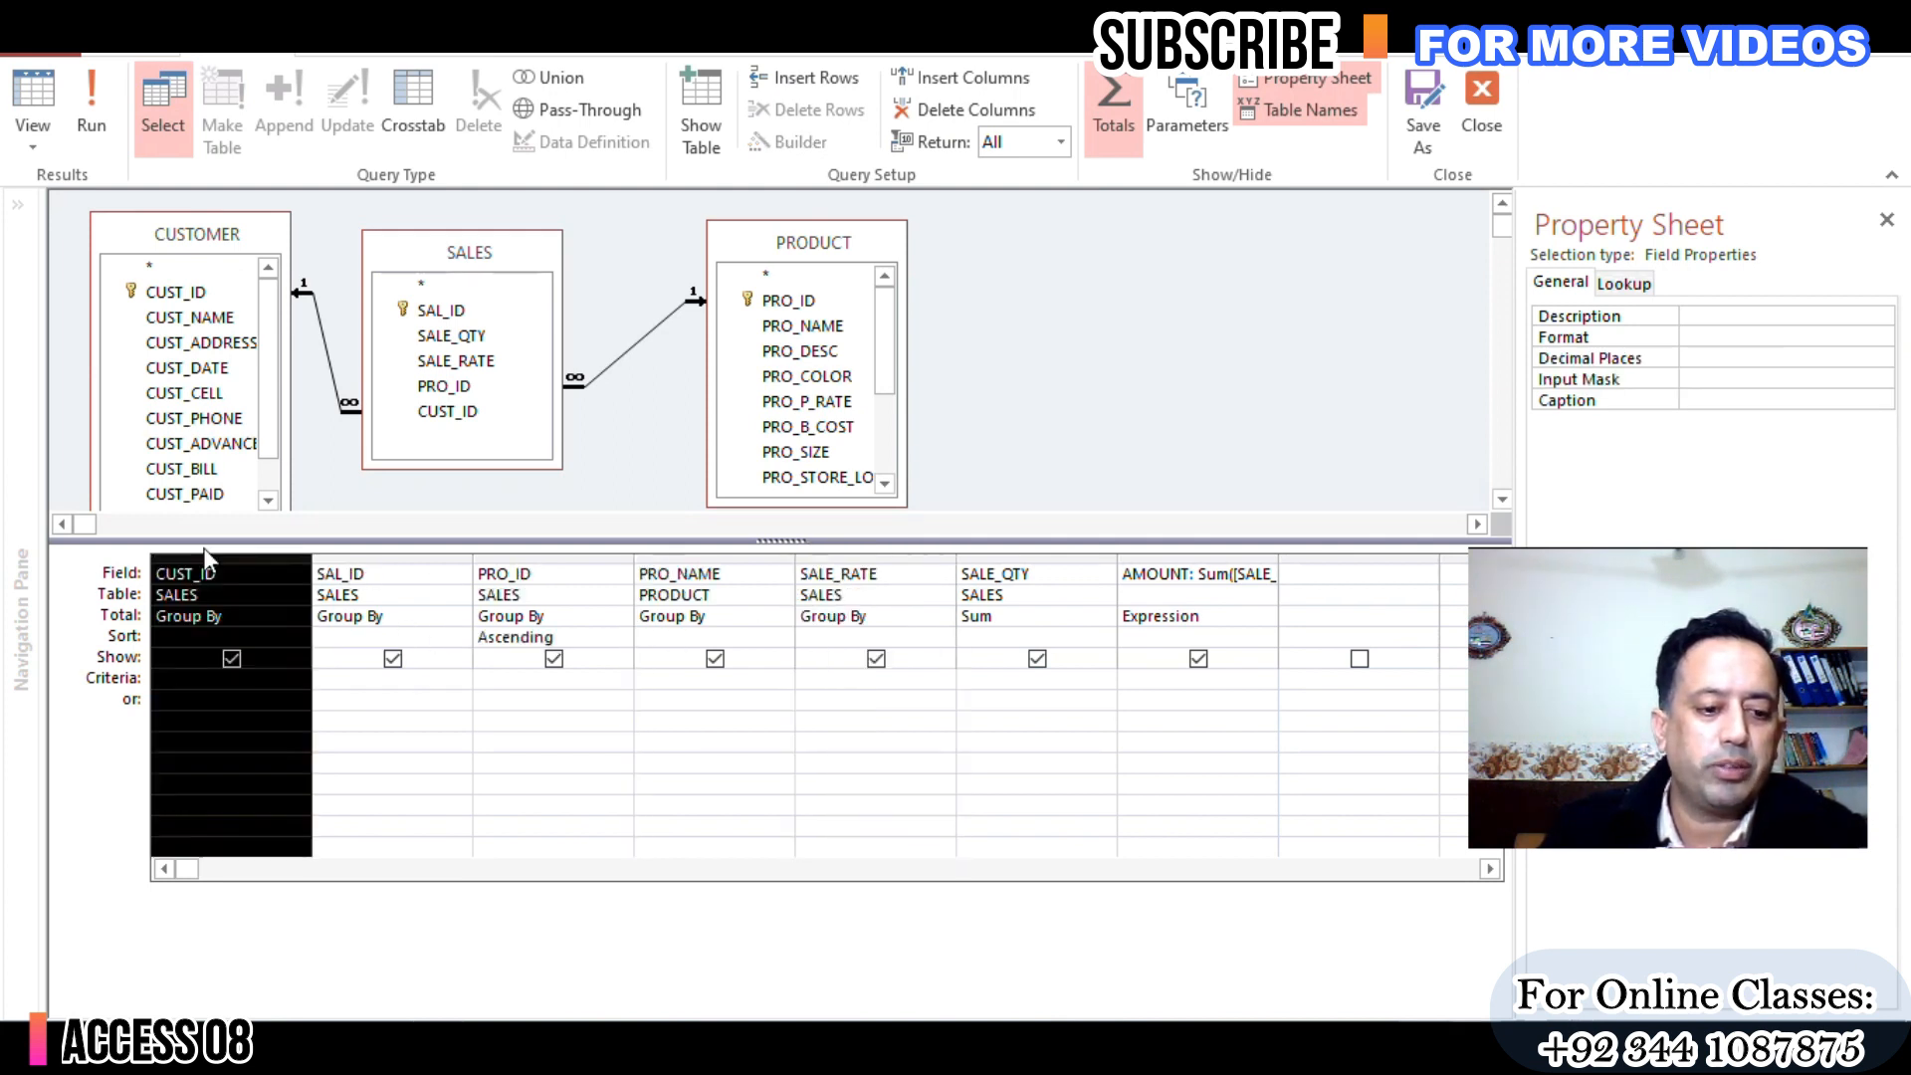
Step: Sort the query by CUST_ID in ascending order and review the sort settings of the SAL_ID, PRO_NAME and PRO_ID columns
left_click(221, 637)
left_click(298, 637)
left_click(244, 658)
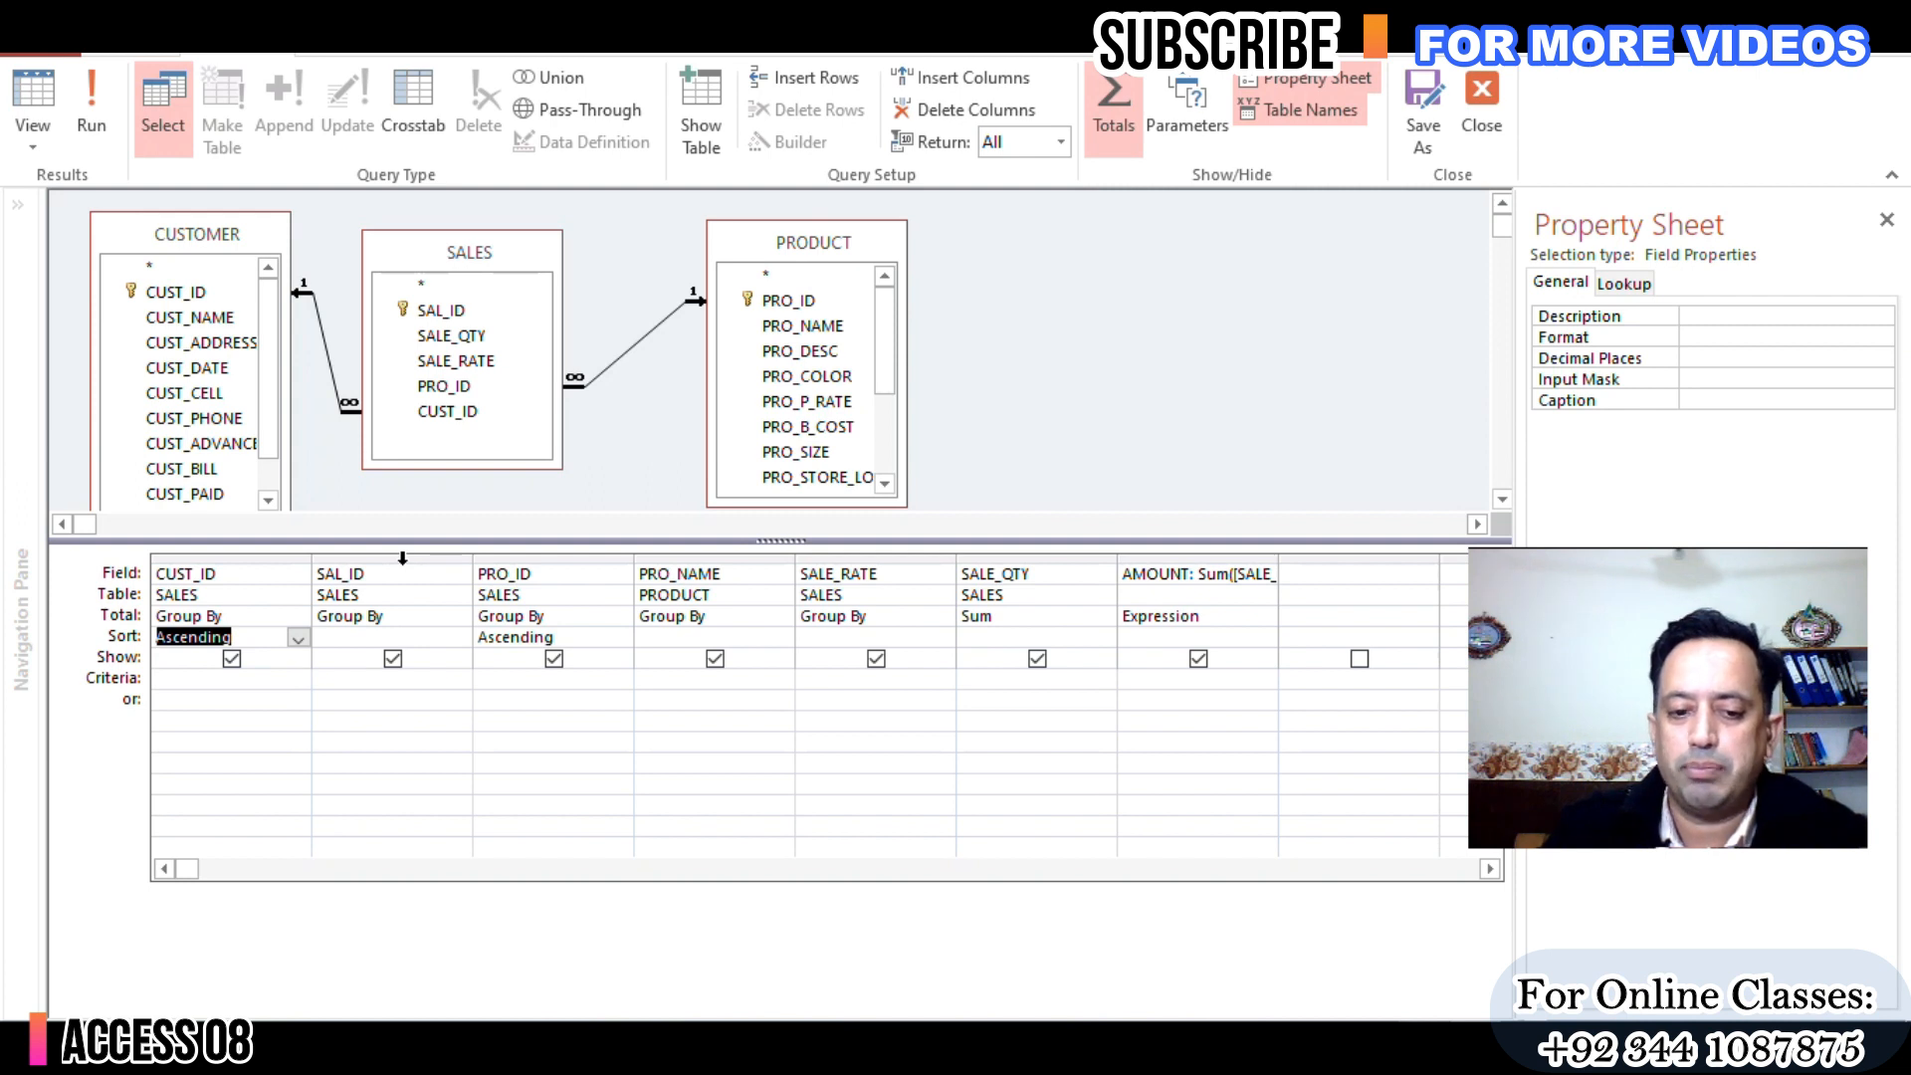
left_click(405, 635)
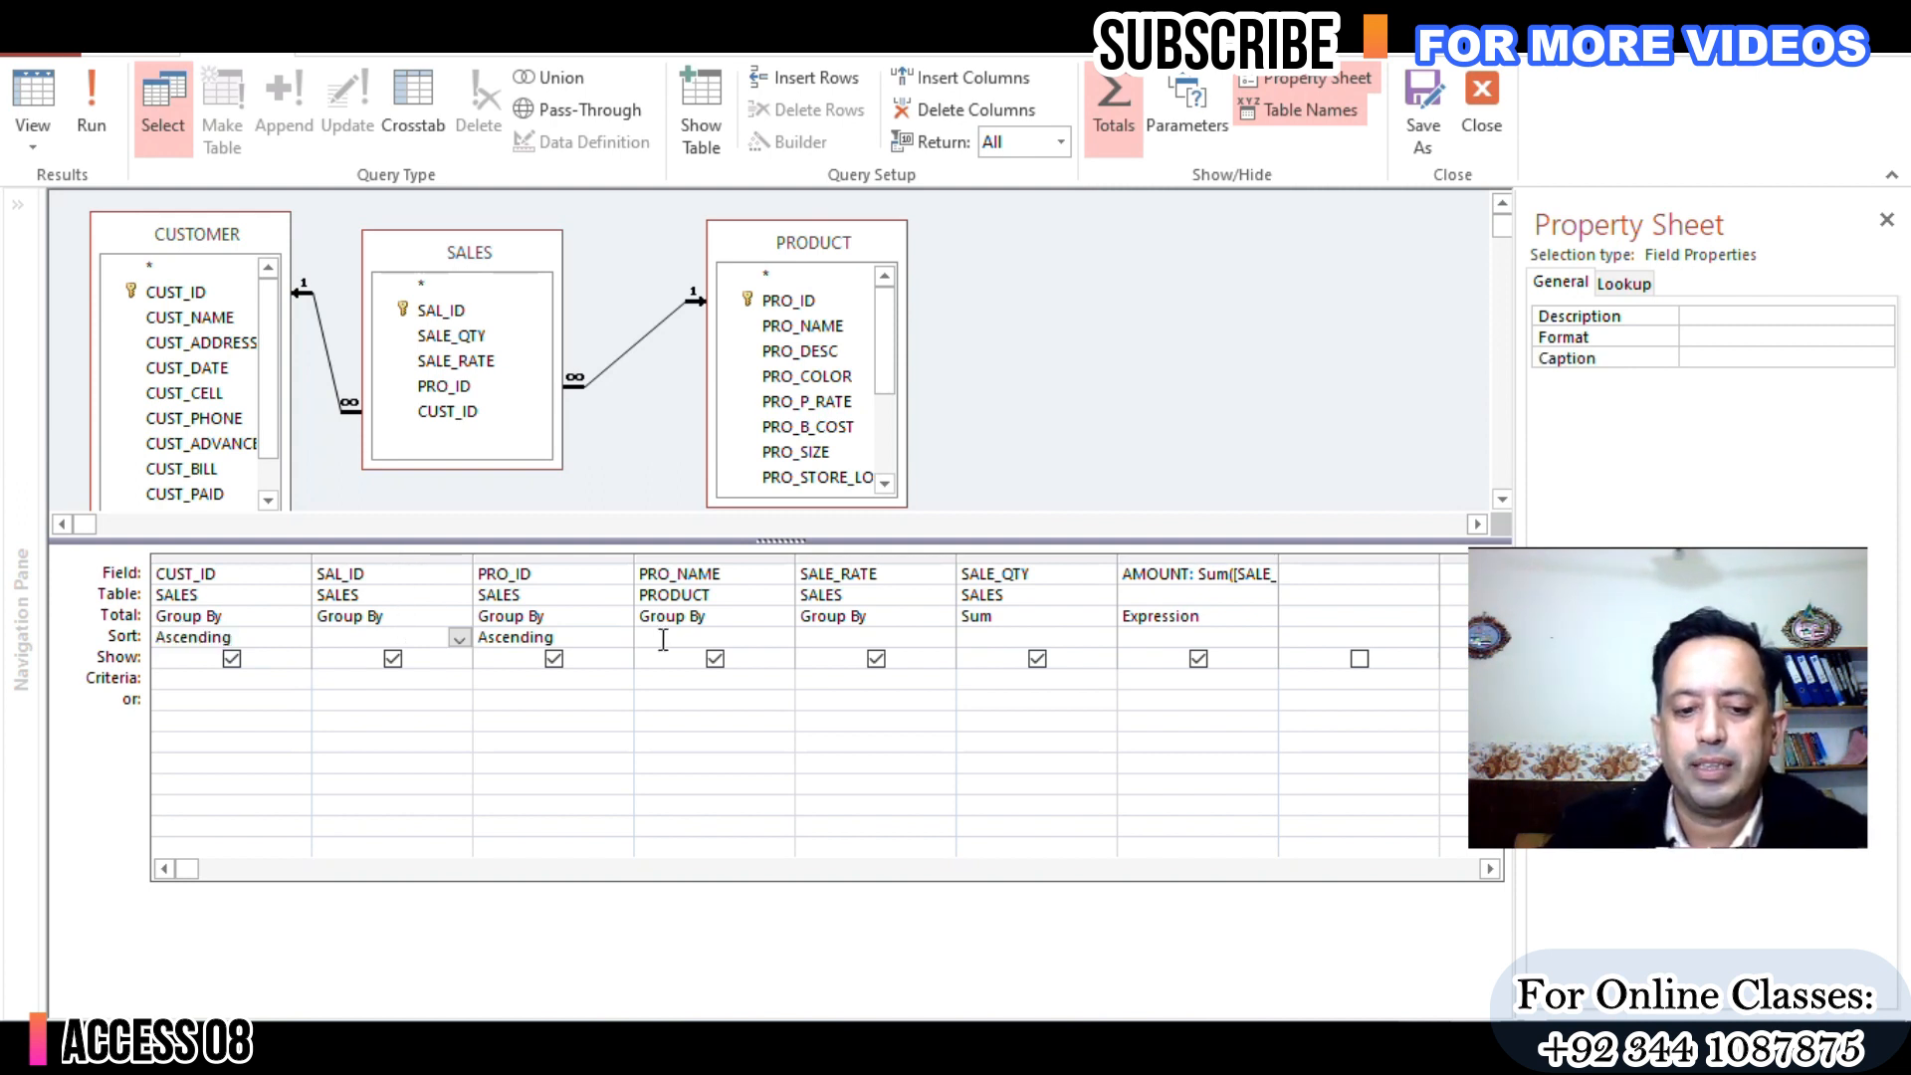
left_click(663, 638)
left_click(565, 639)
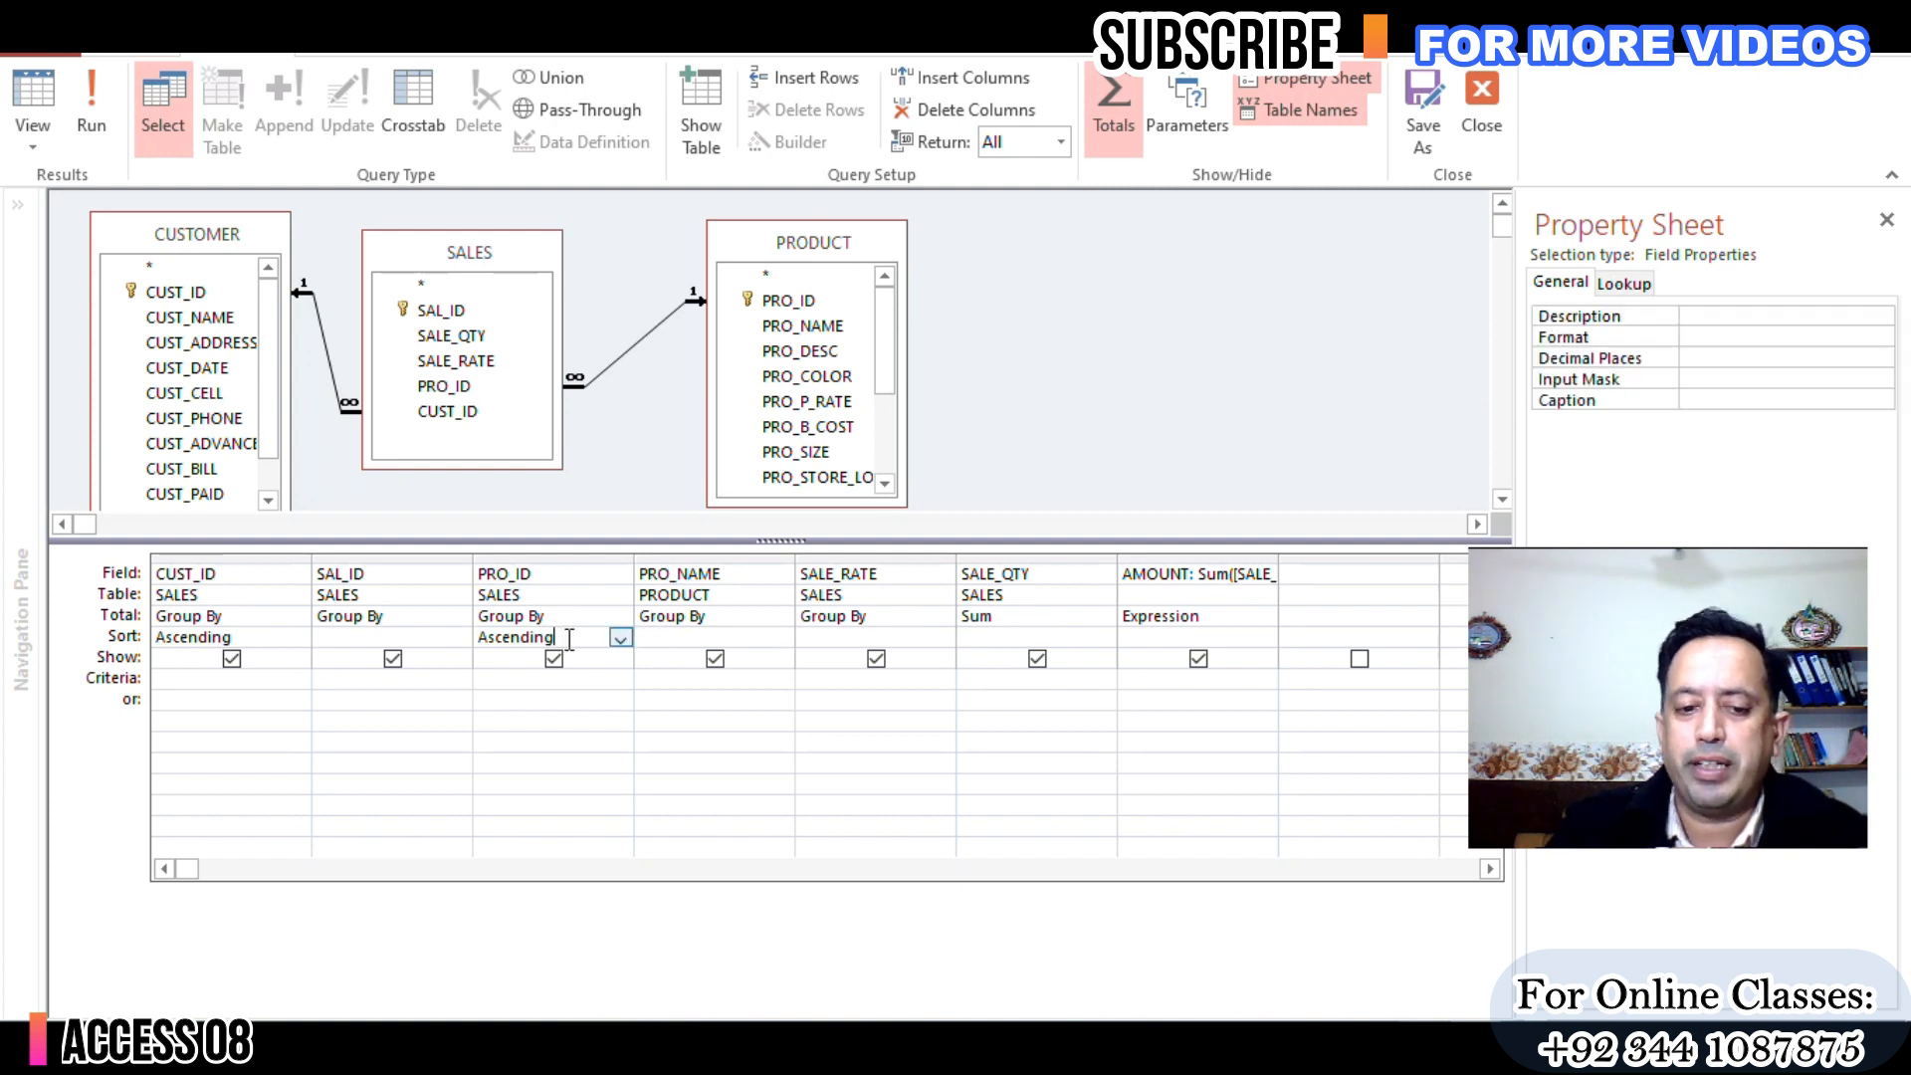
Step: Review the query's Total and Sort settings, set the AMOUNT column's Total to Sum, and widen that column
left_click(719, 640)
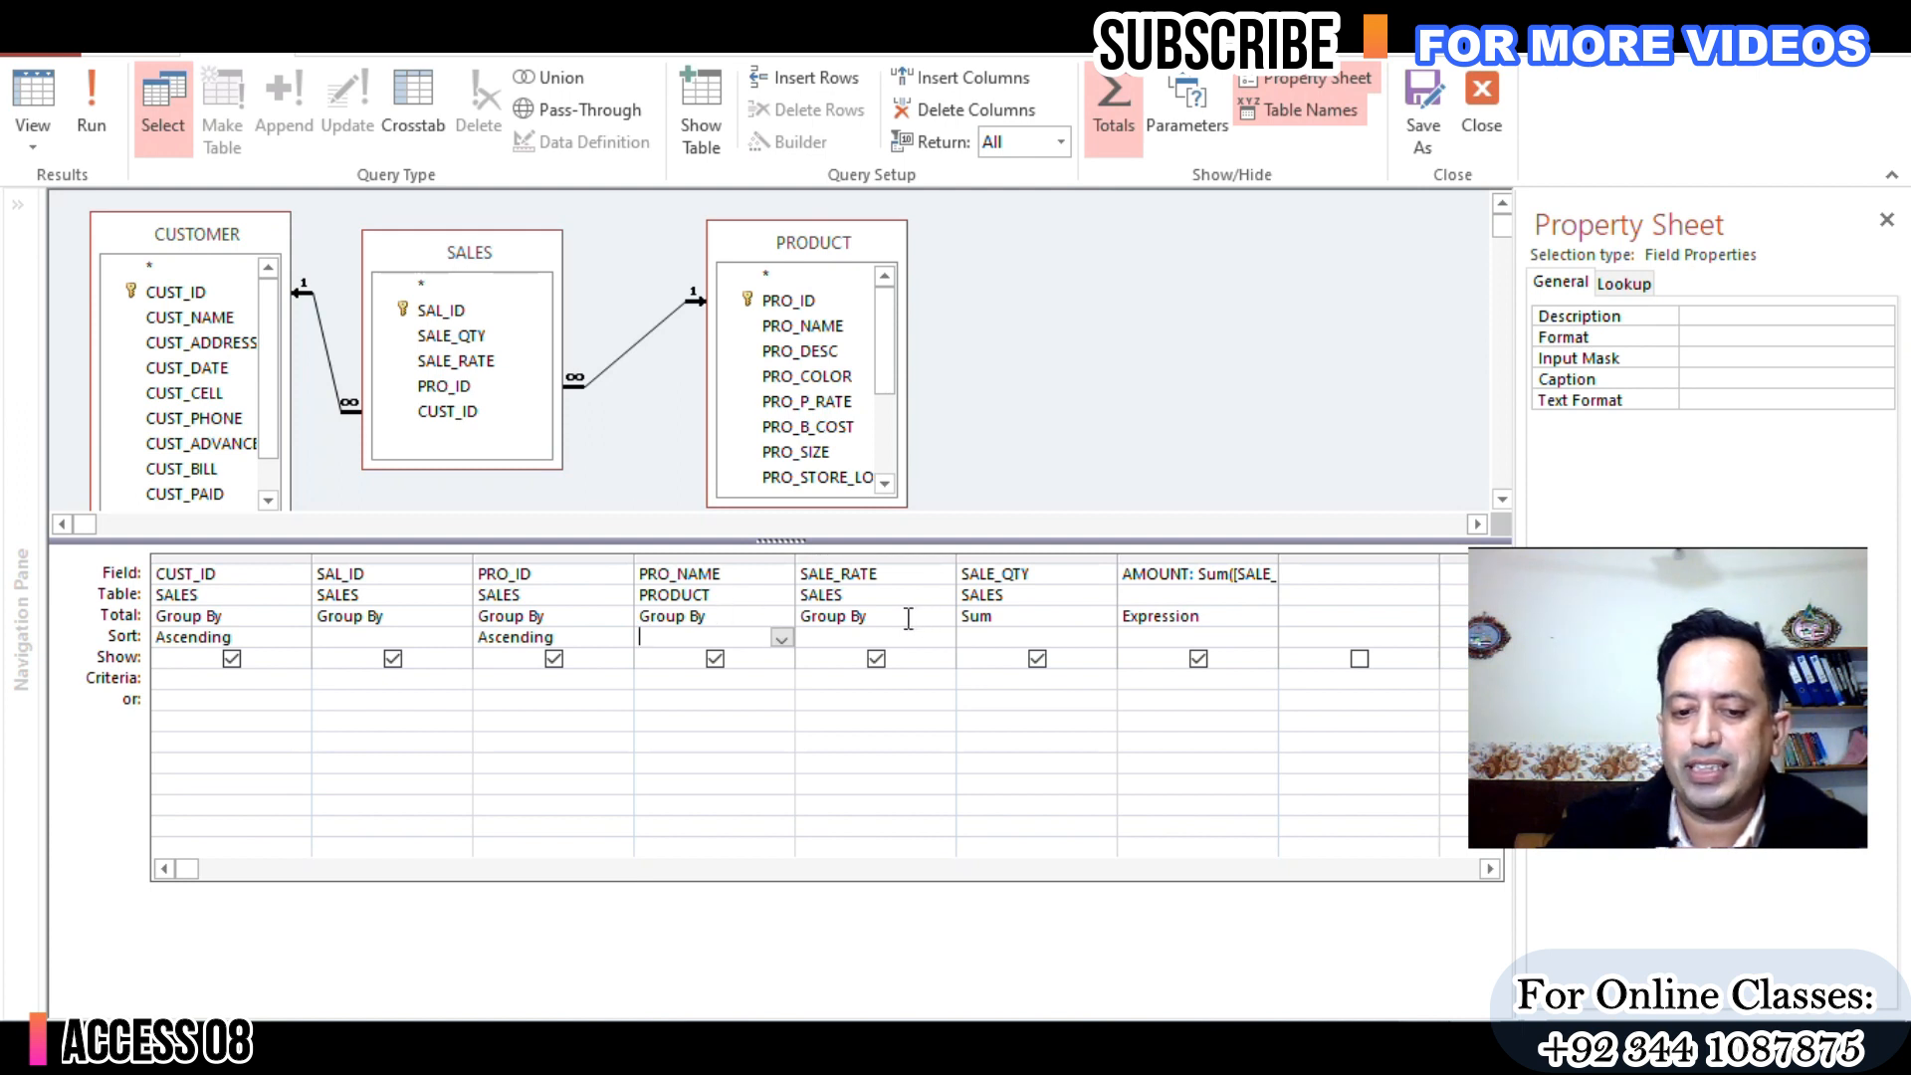
left_click(1029, 614)
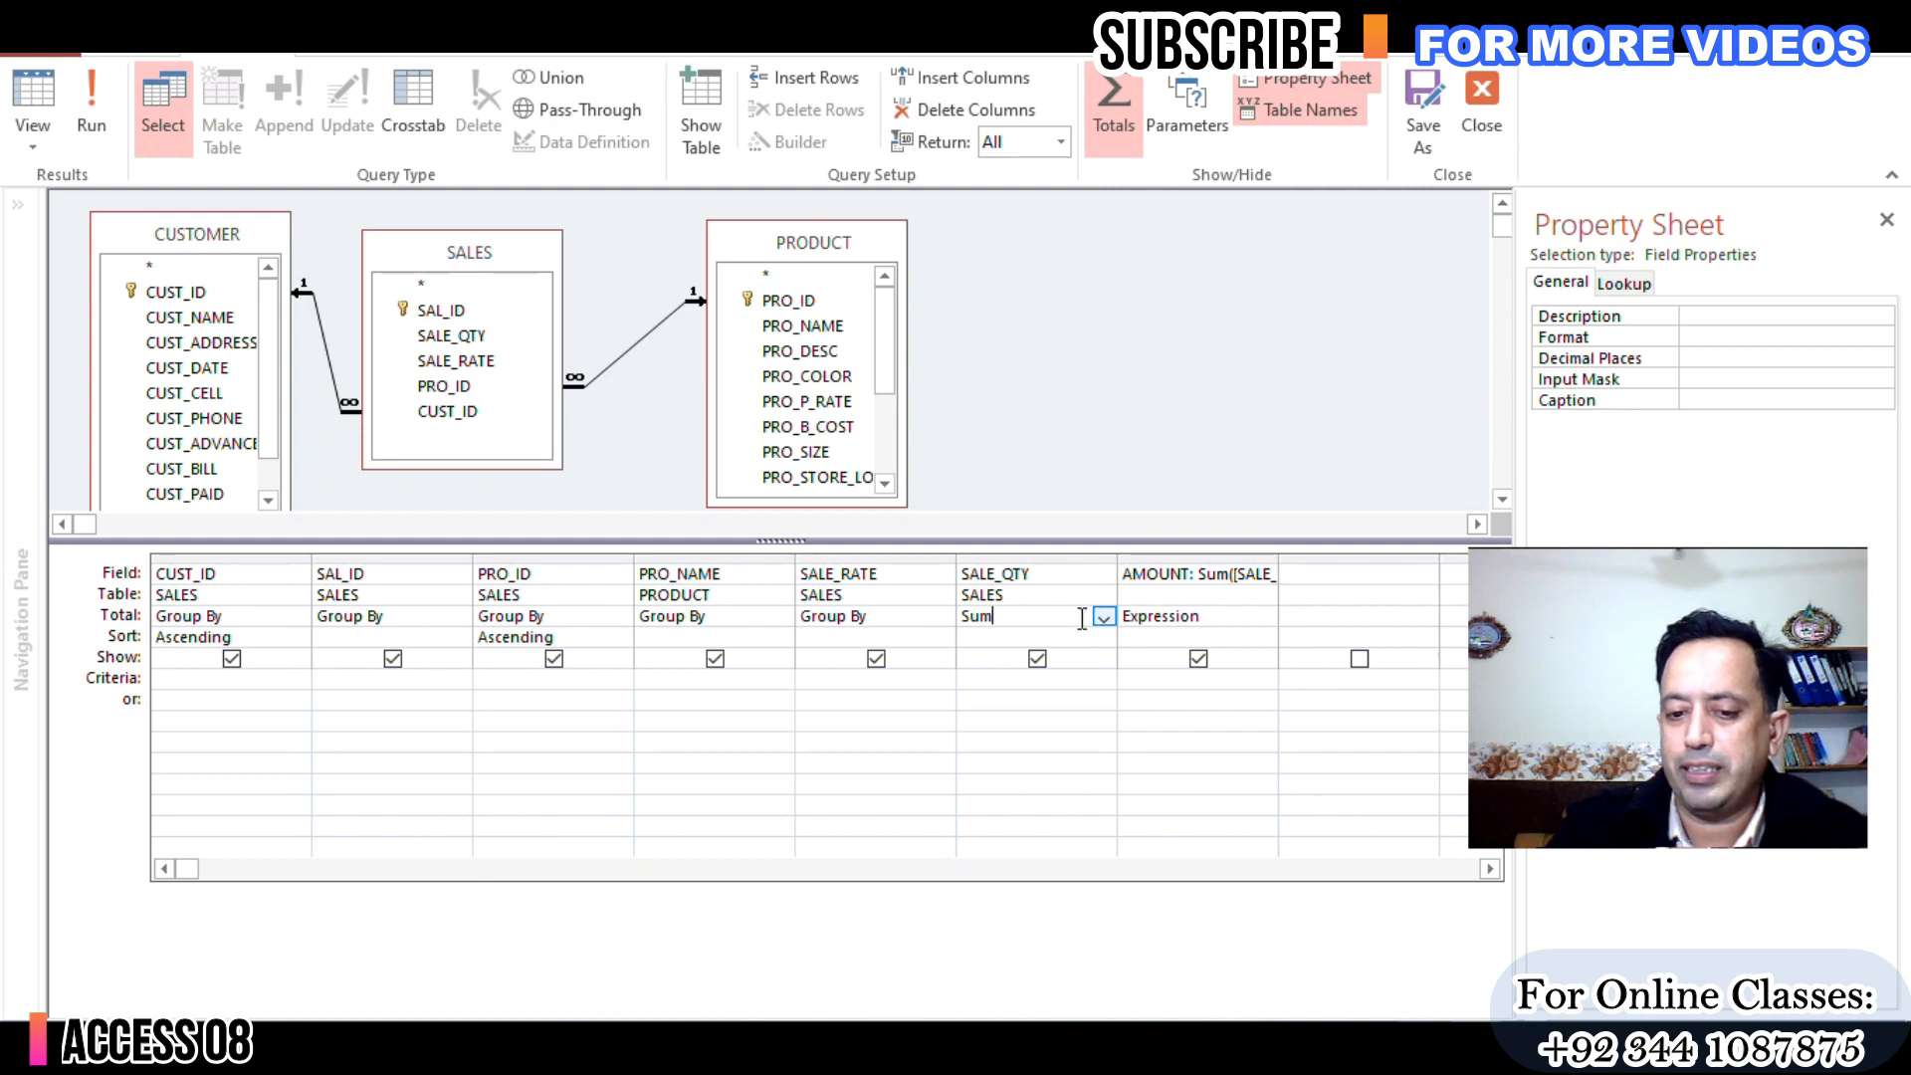
left_click(1234, 619)
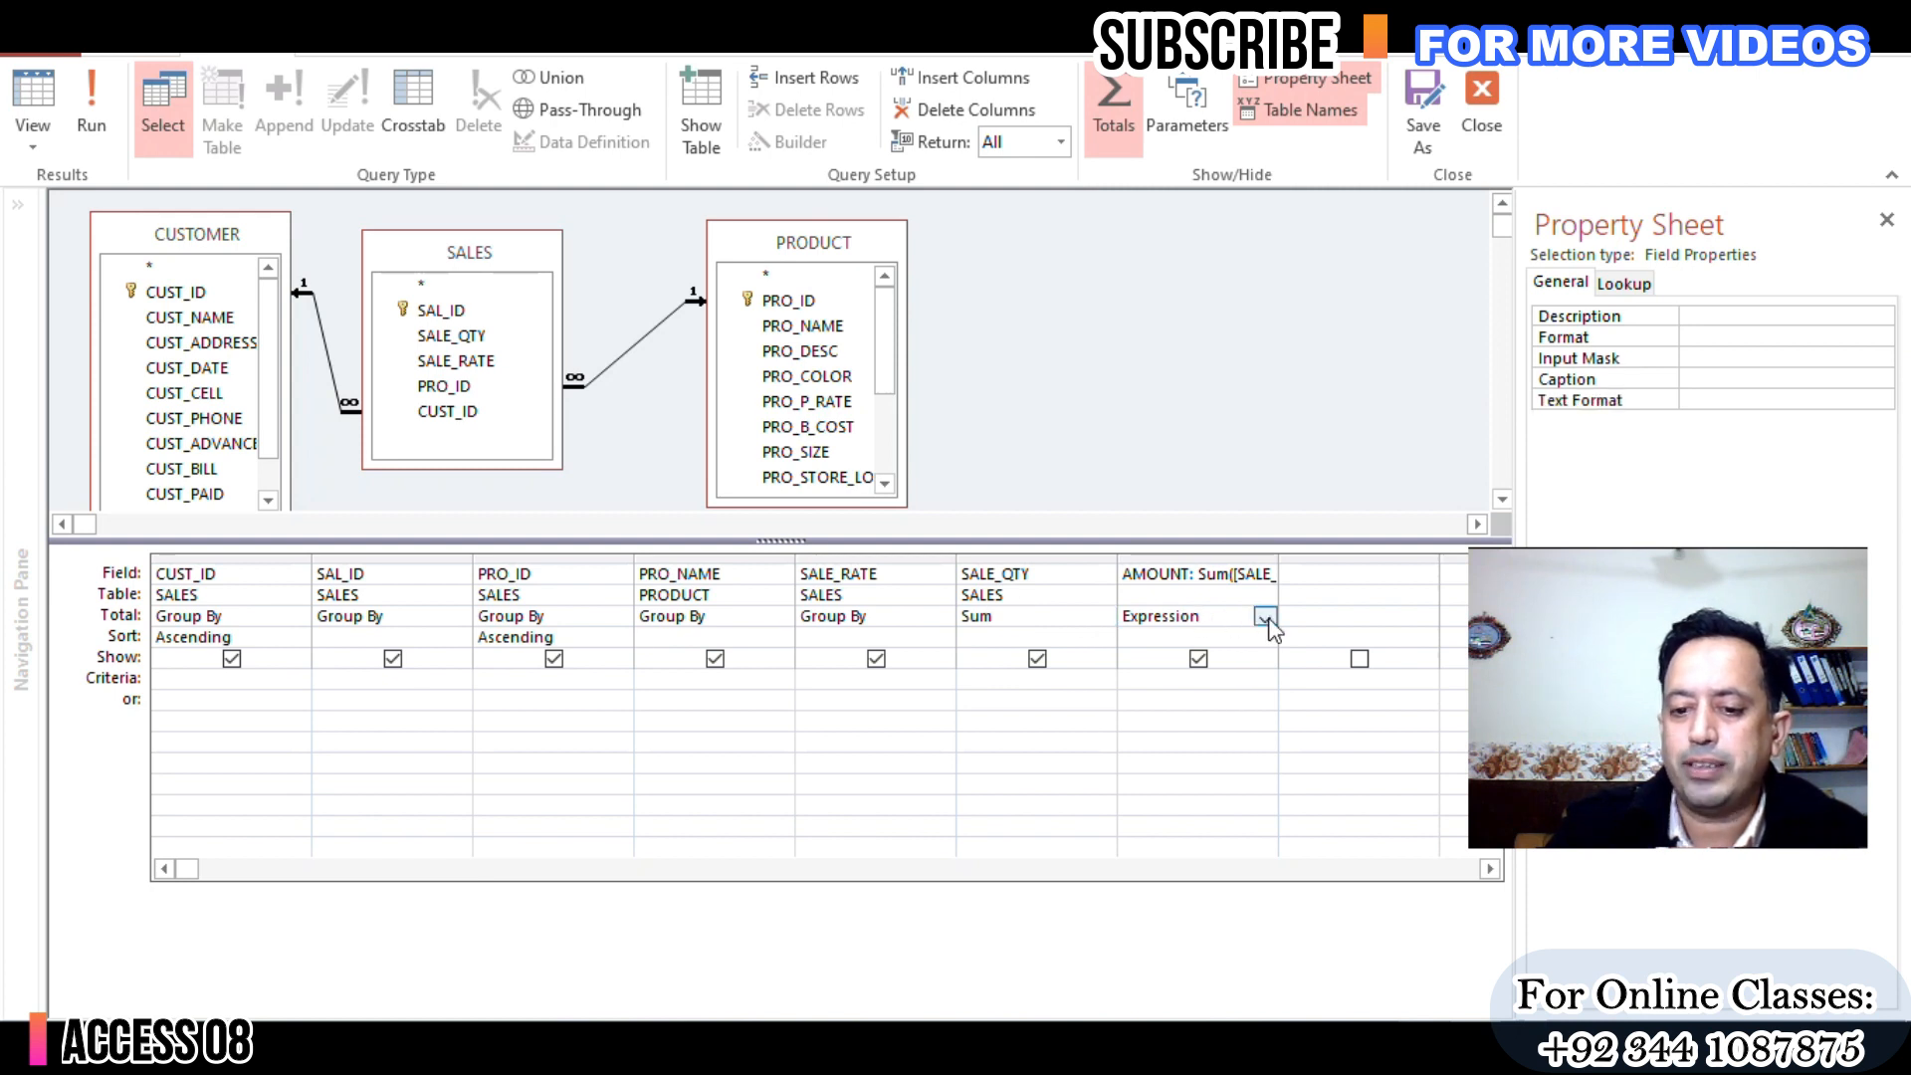
left_click(1264, 619)
left_click(1264, 619)
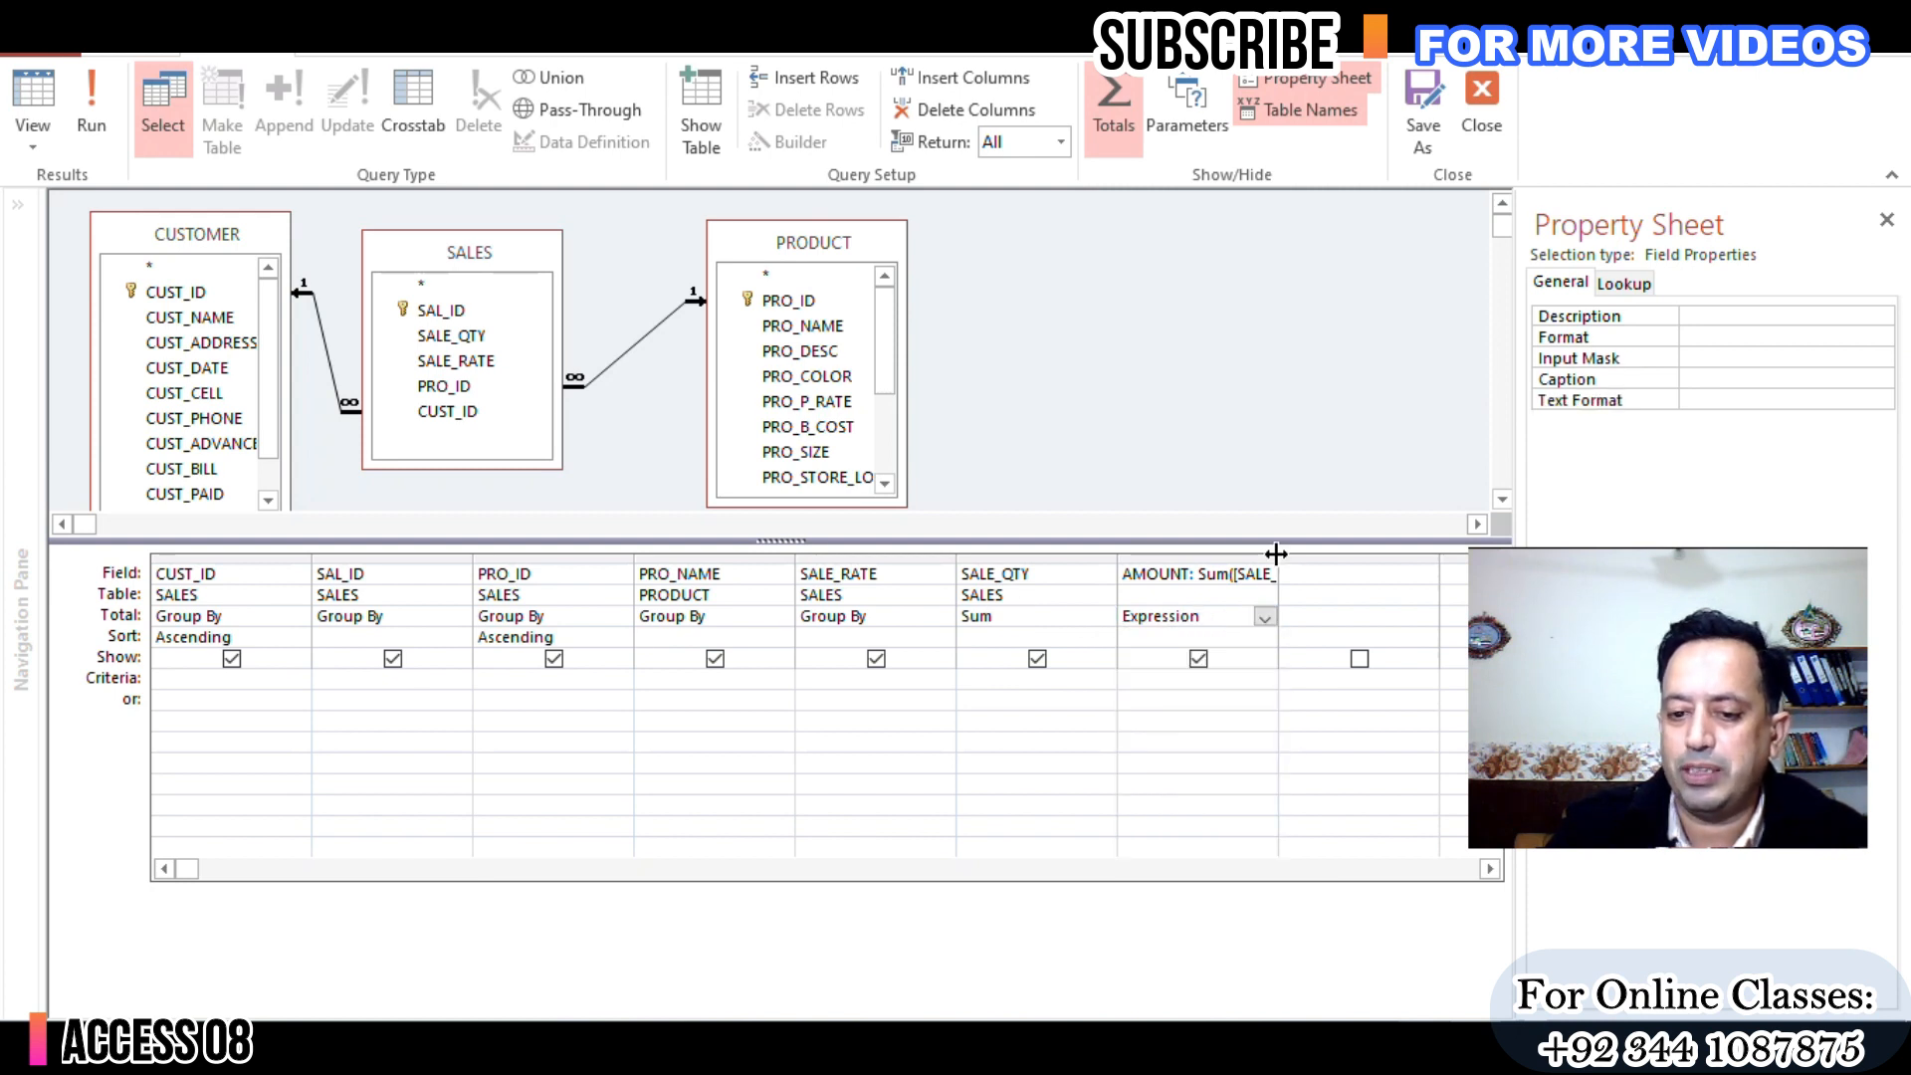
left_click(1266, 619)
left_click(1193, 657)
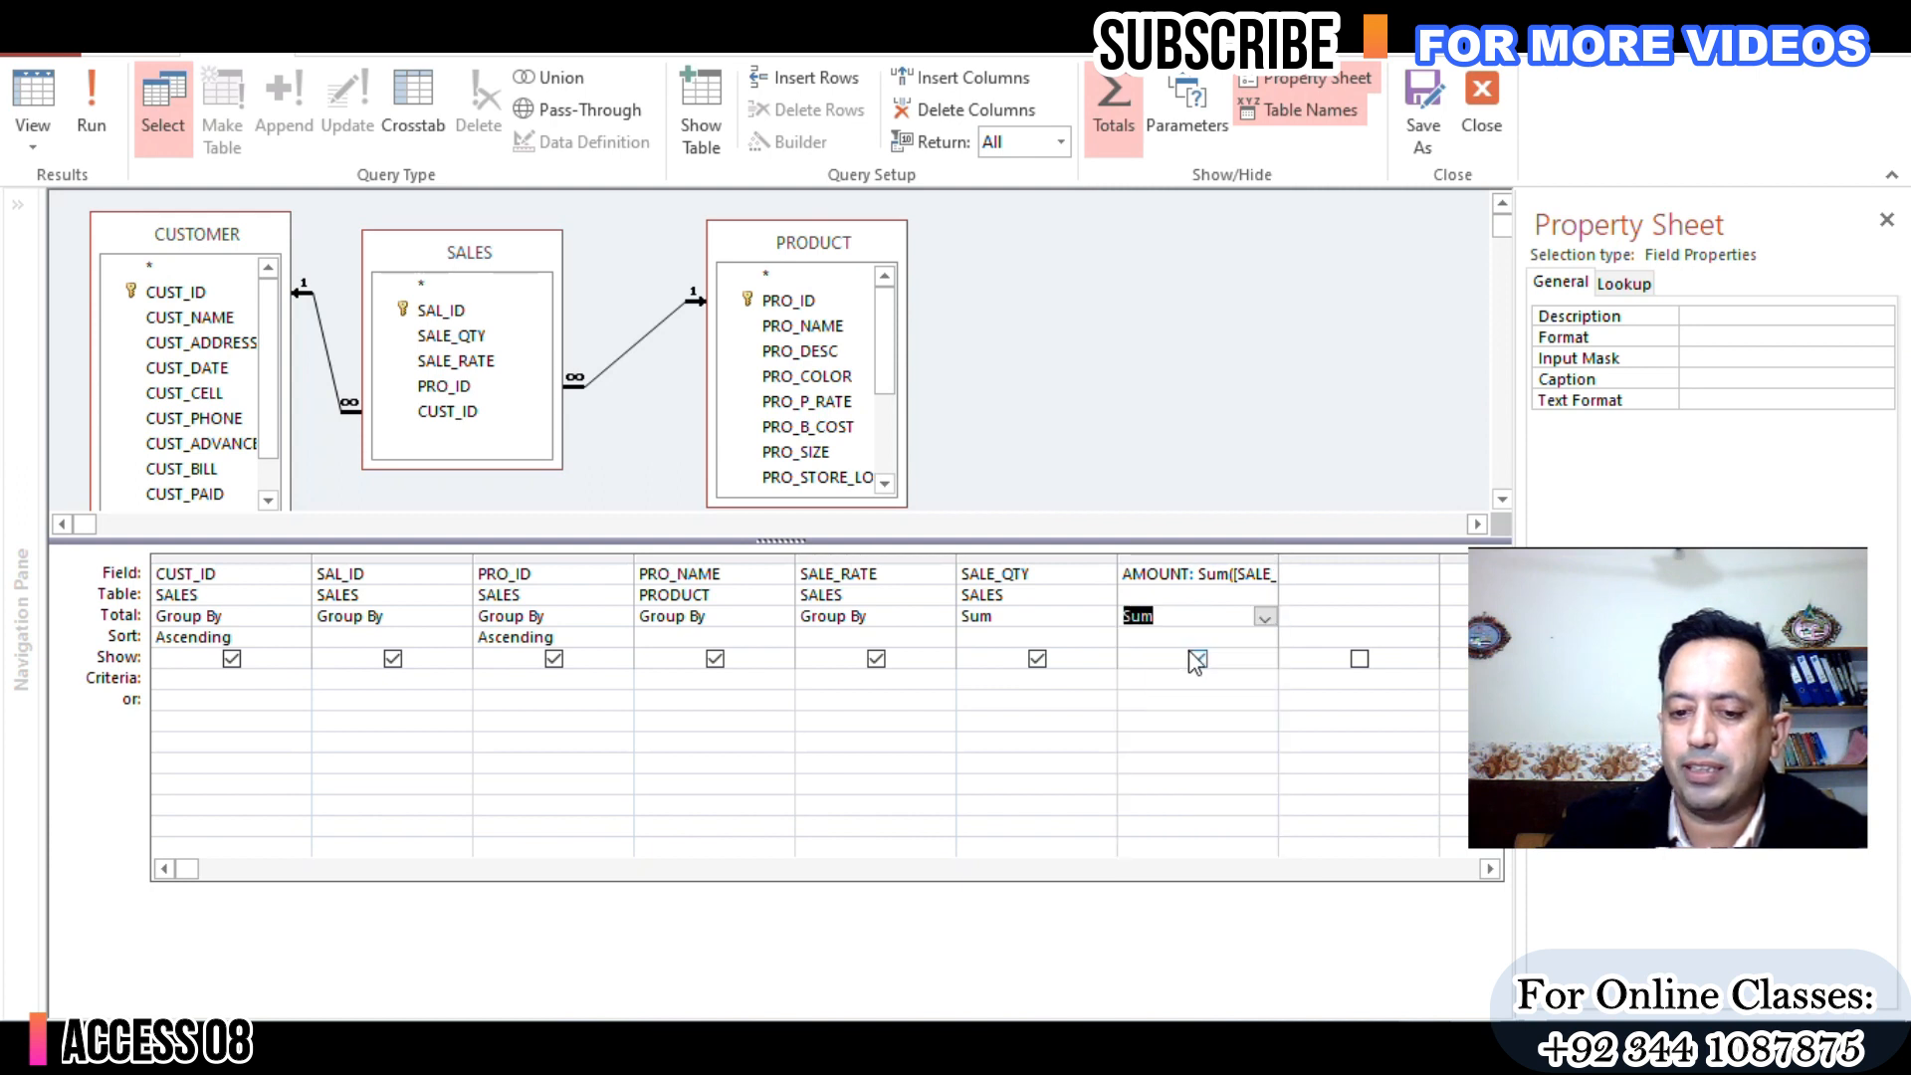
left_click(1189, 635)
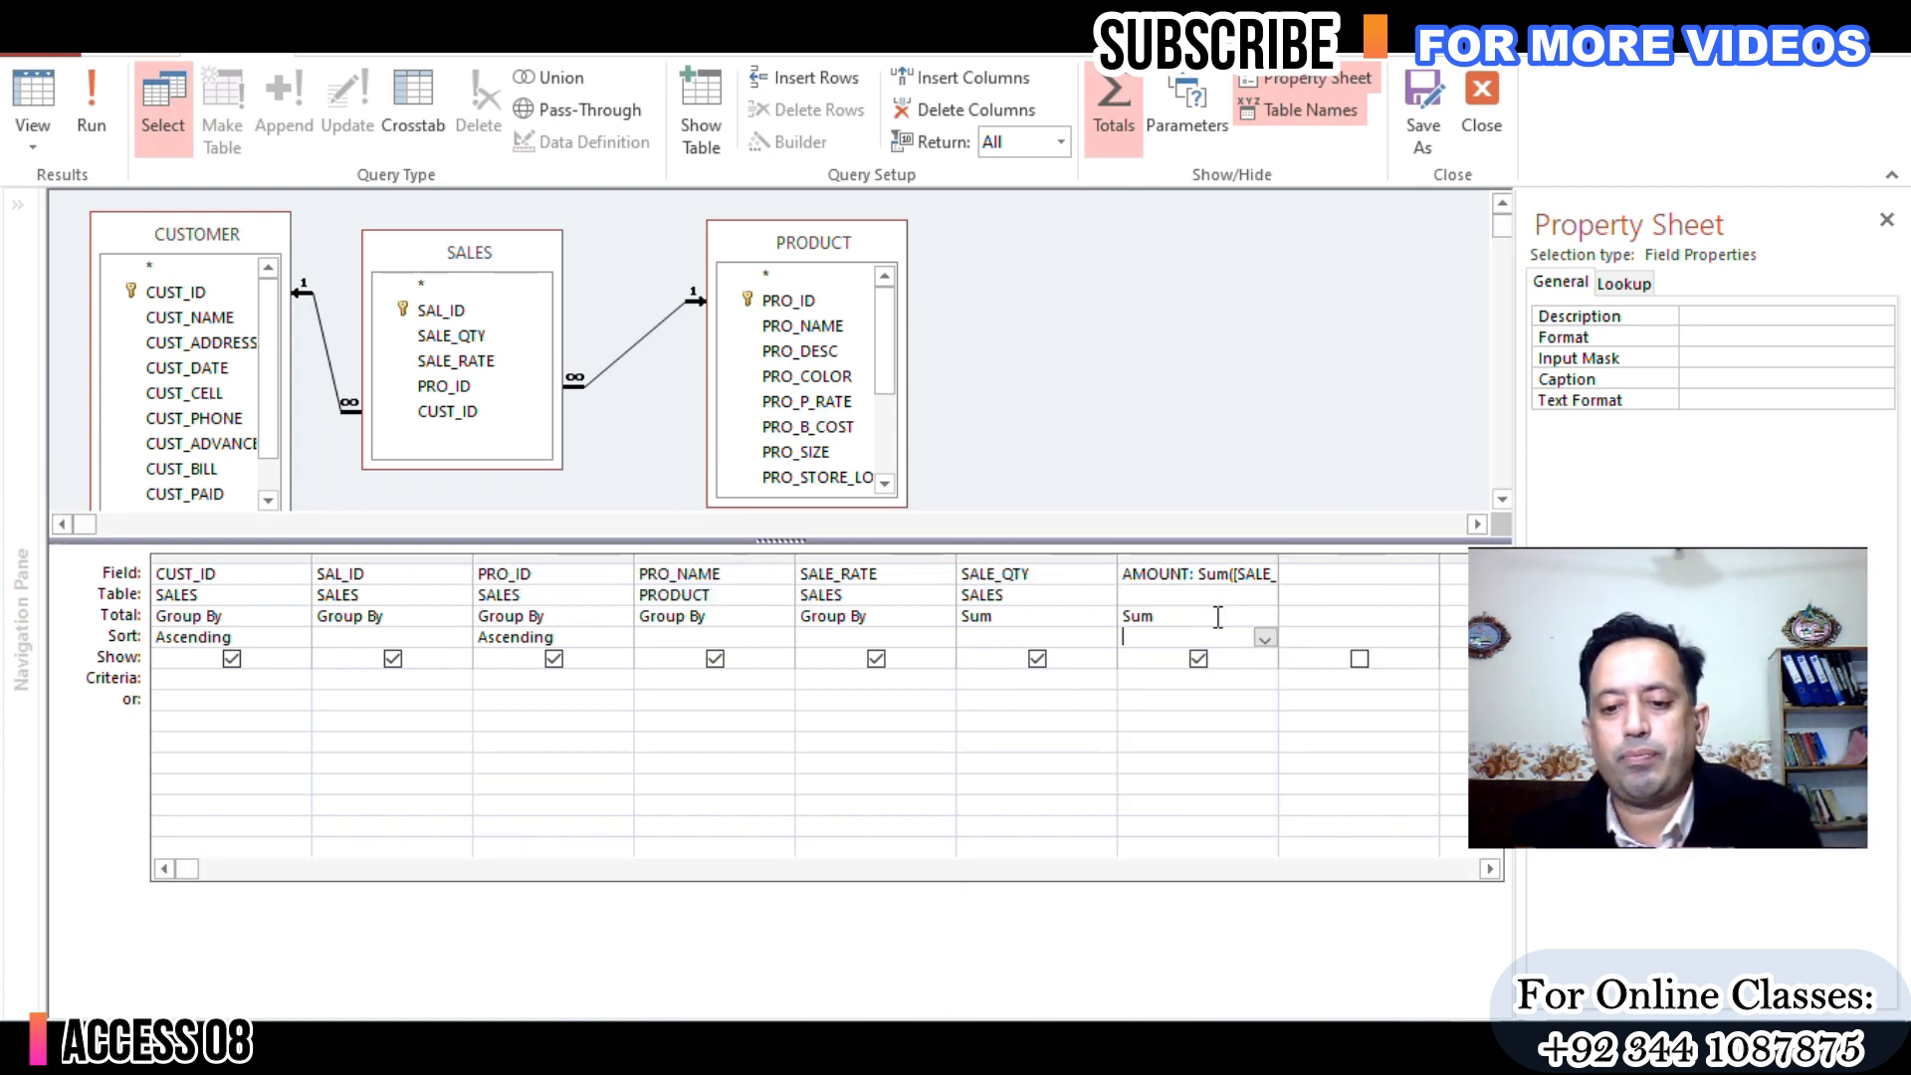
left_click_drag(1278, 563, 1404, 564)
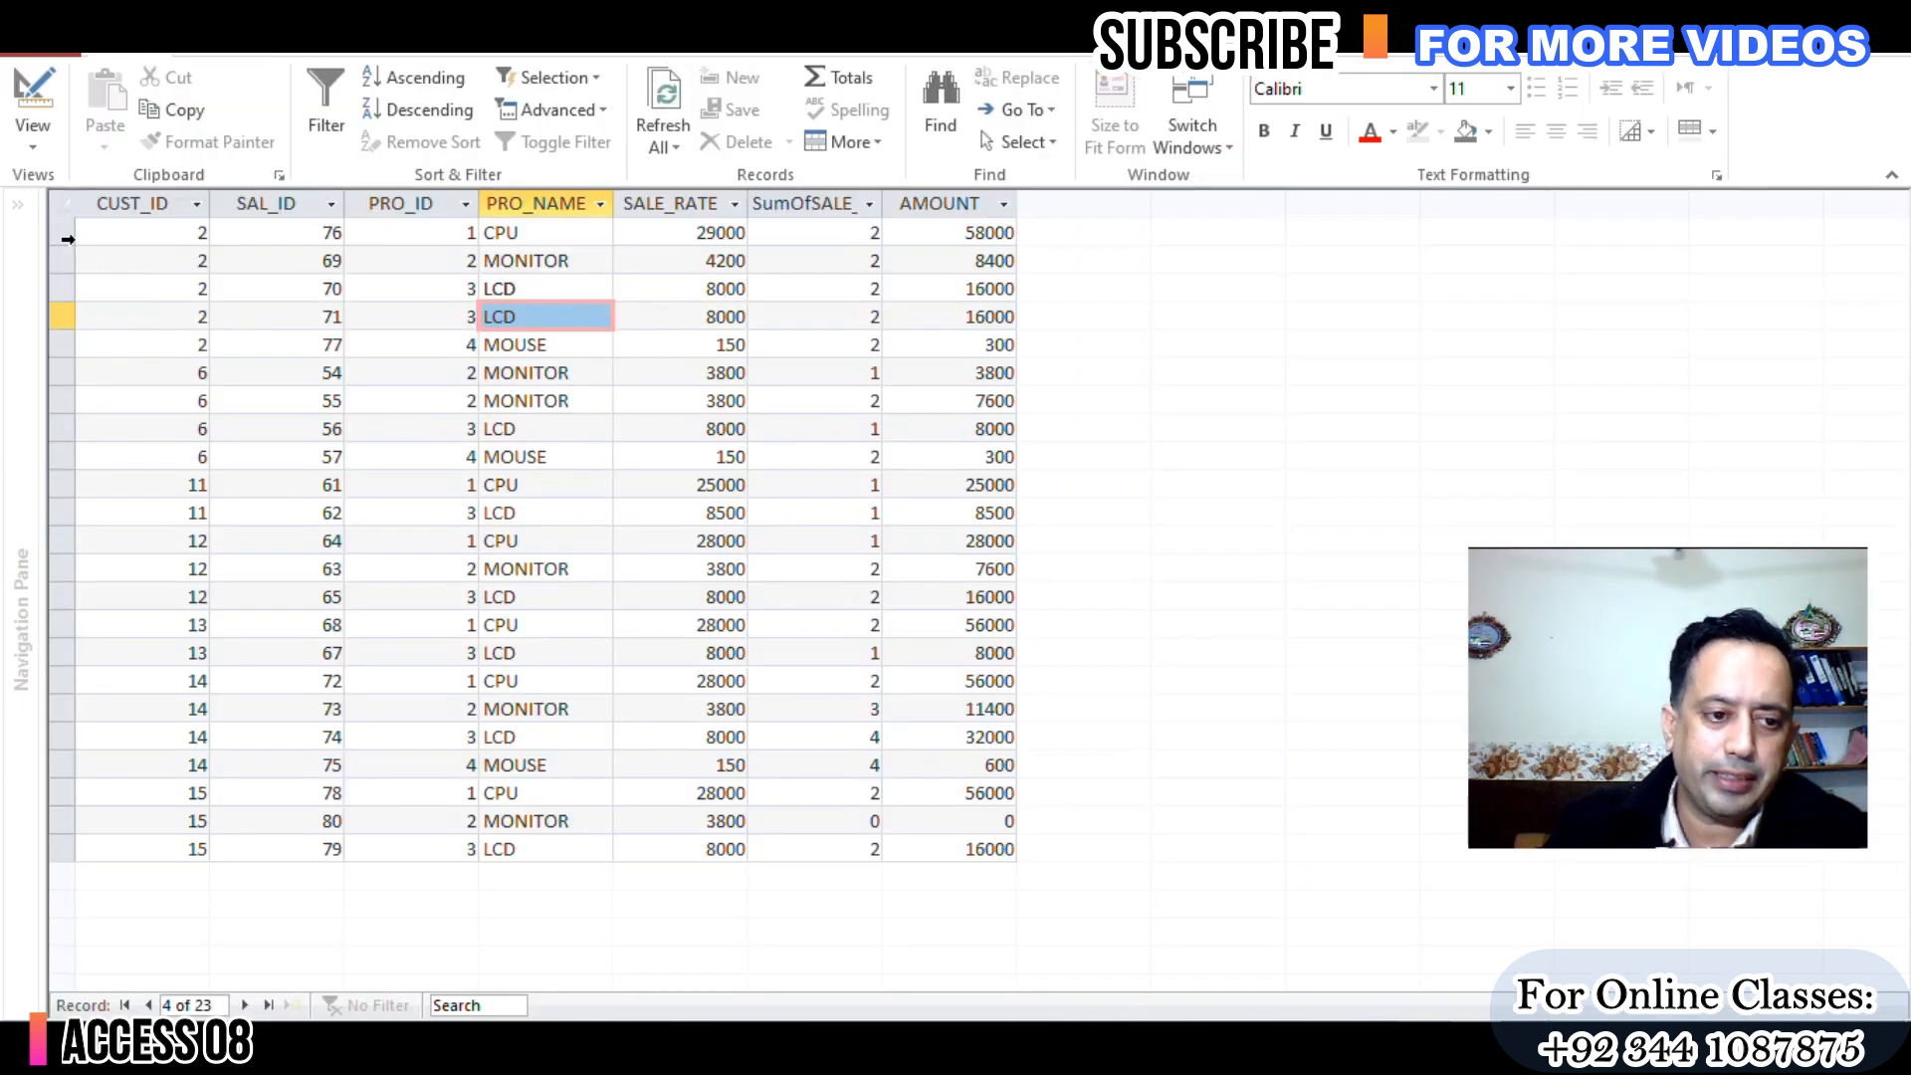
Step: Examine the CUST_ID 2 rows in the query results and reopen the SalesDeatails query from the subform's record source
left_click_drag(61, 236, 57, 338)
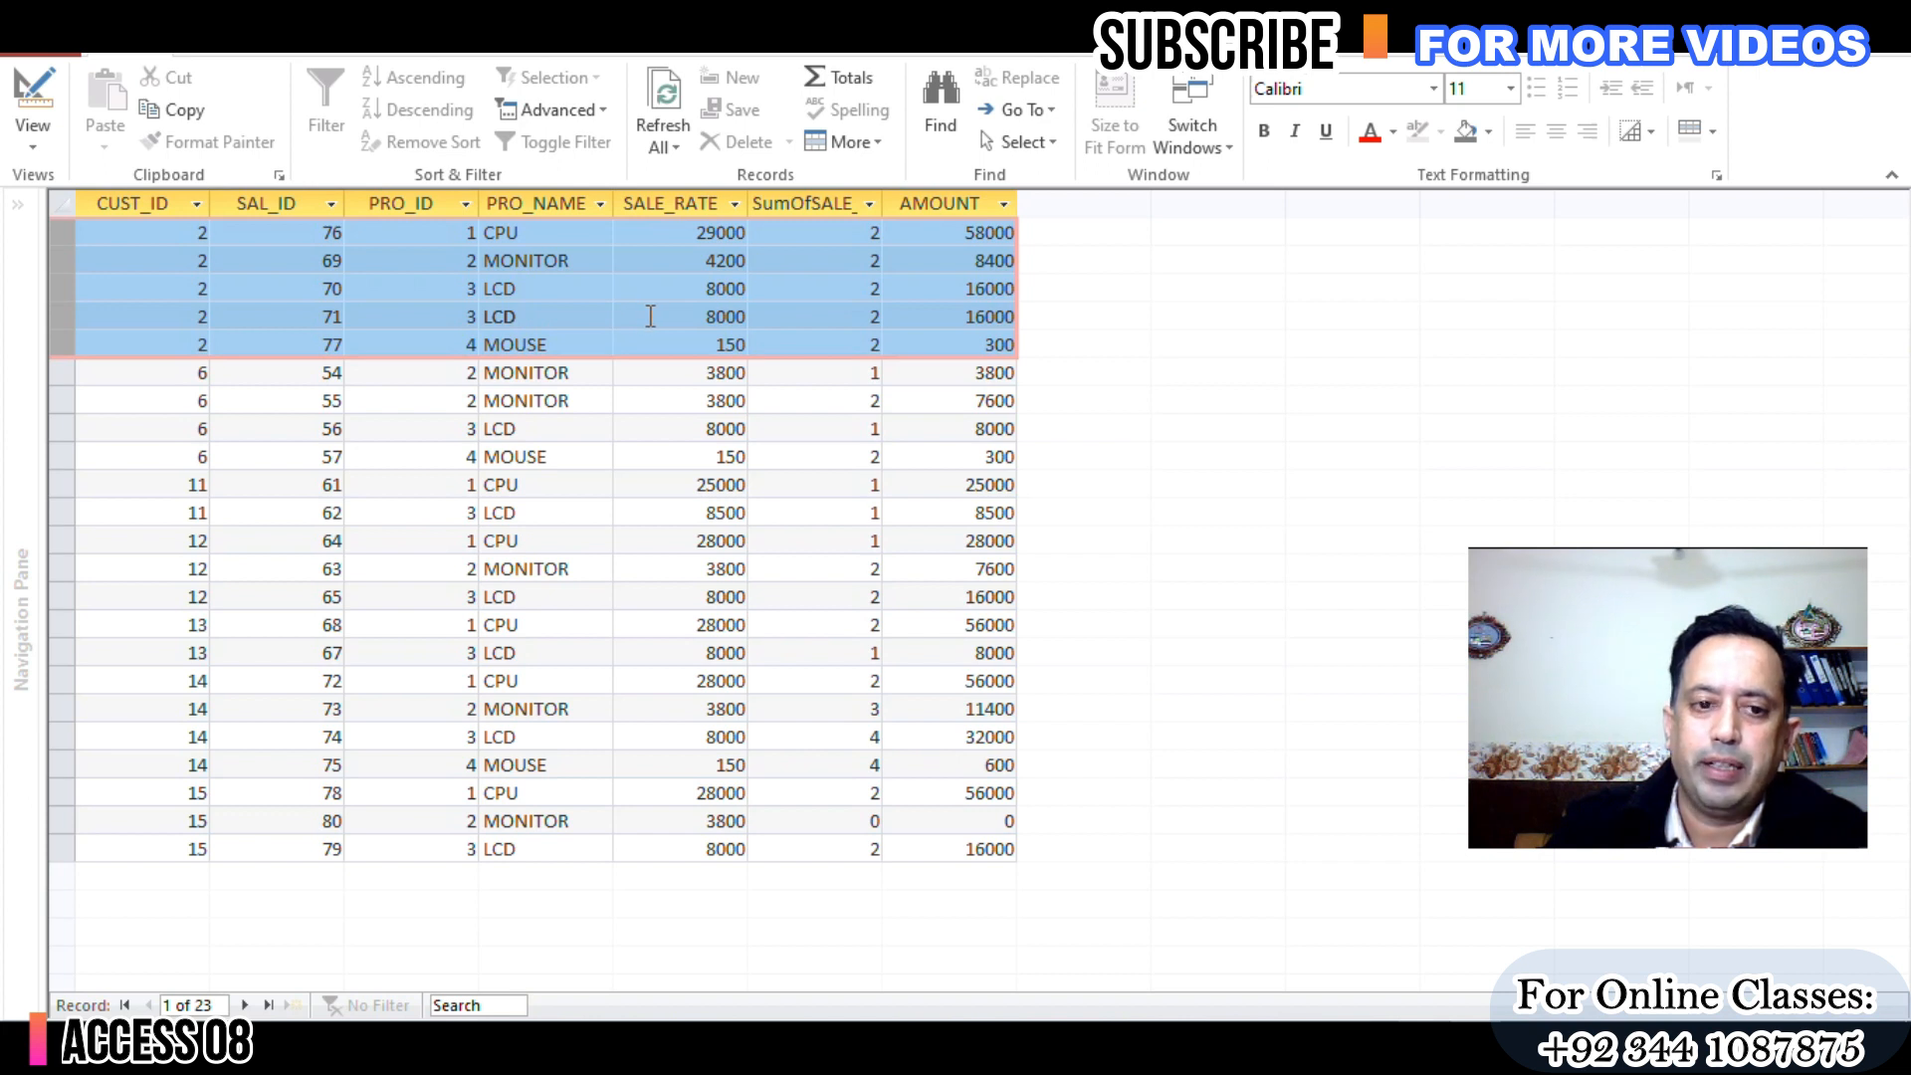
key("F4")
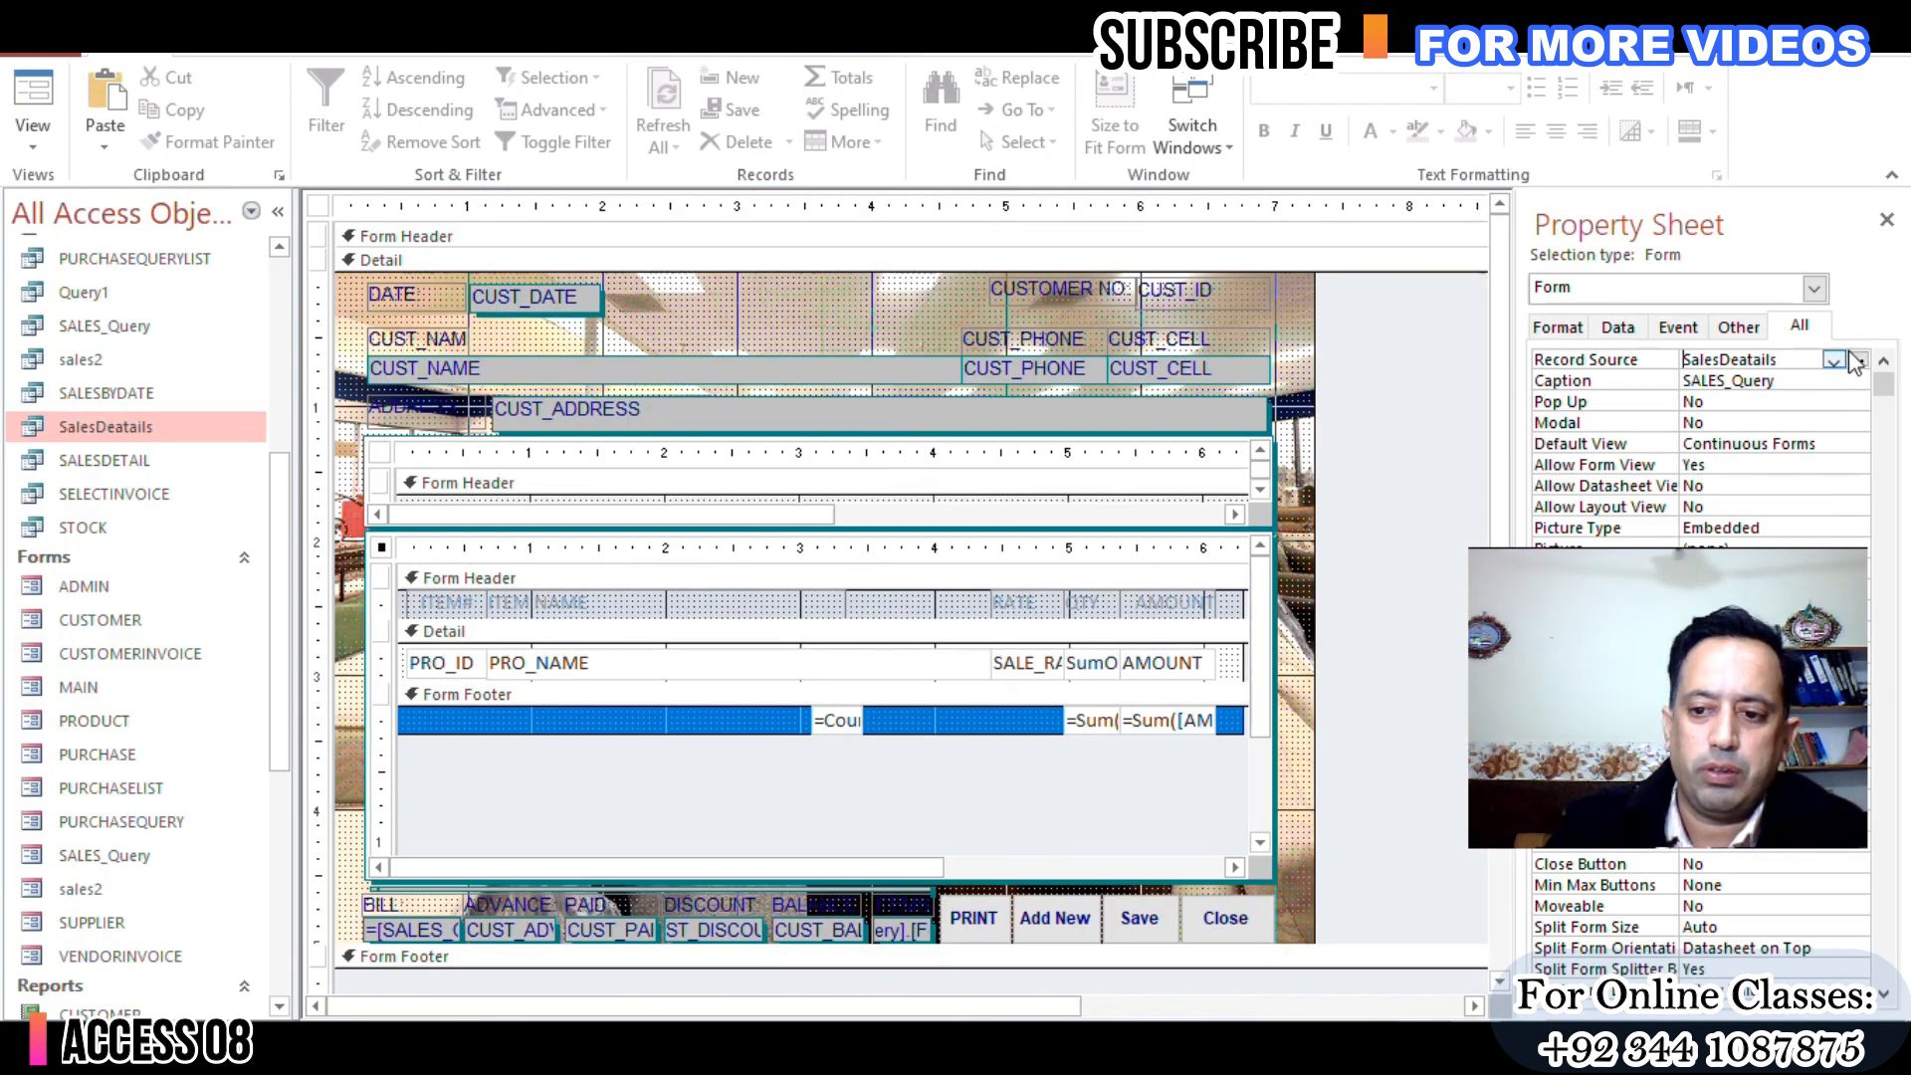
left_click(1856, 360)
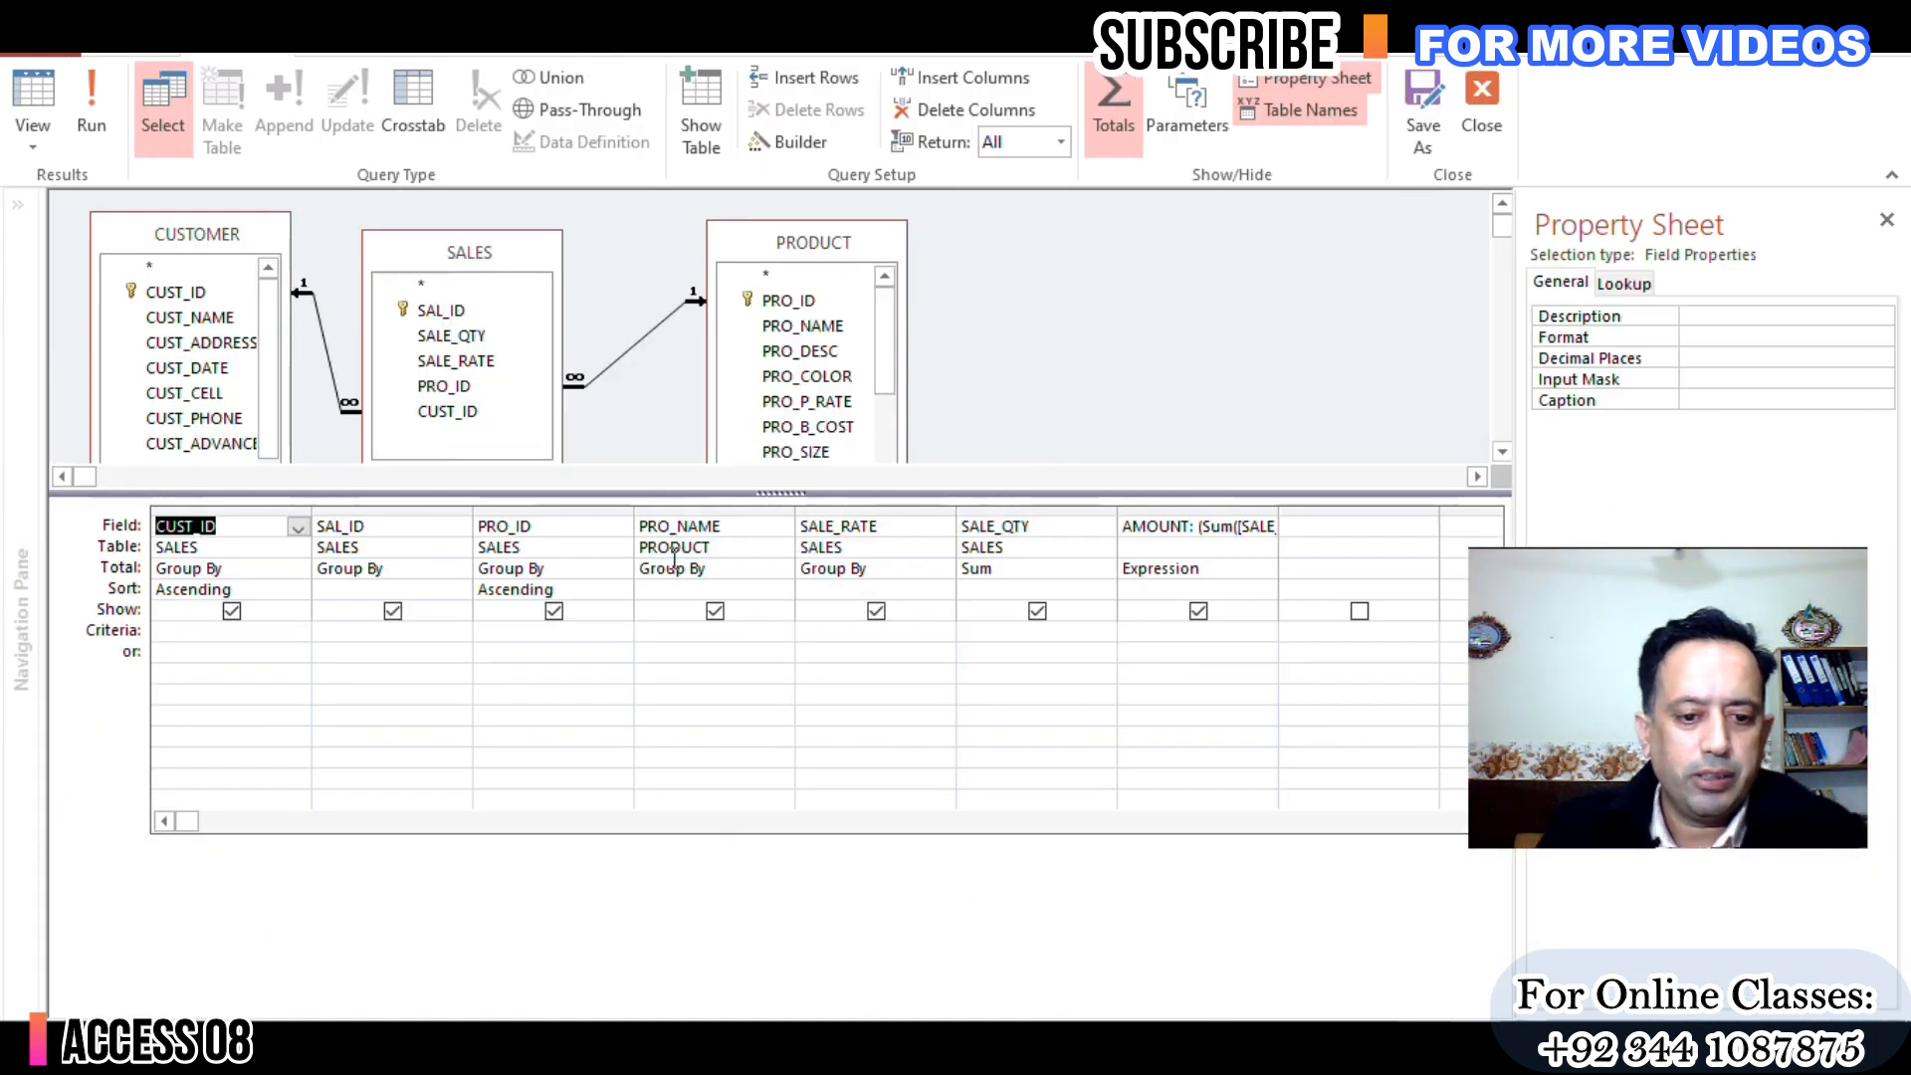
Step: Delete the SAL_ID column from the query design grid and check the remaining columns' grouping
left_click(239, 573)
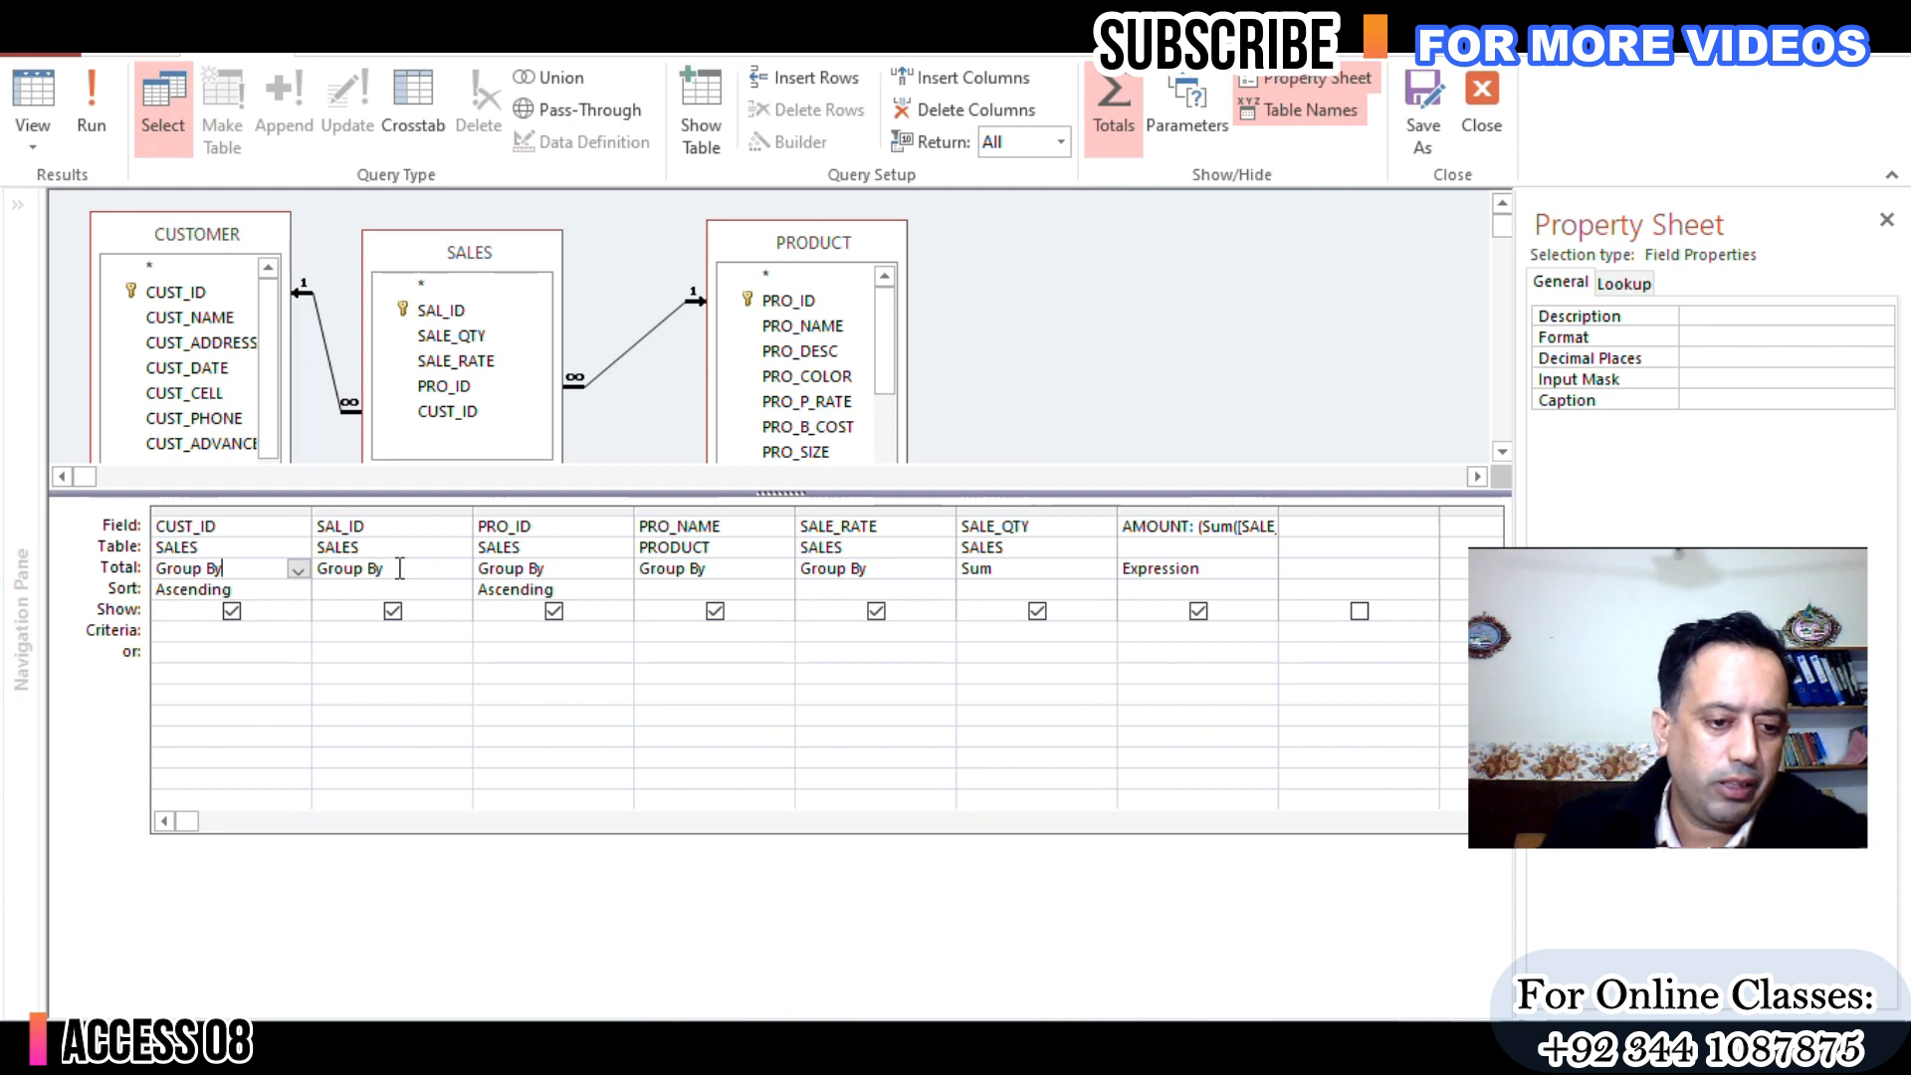
left_click(402, 510)
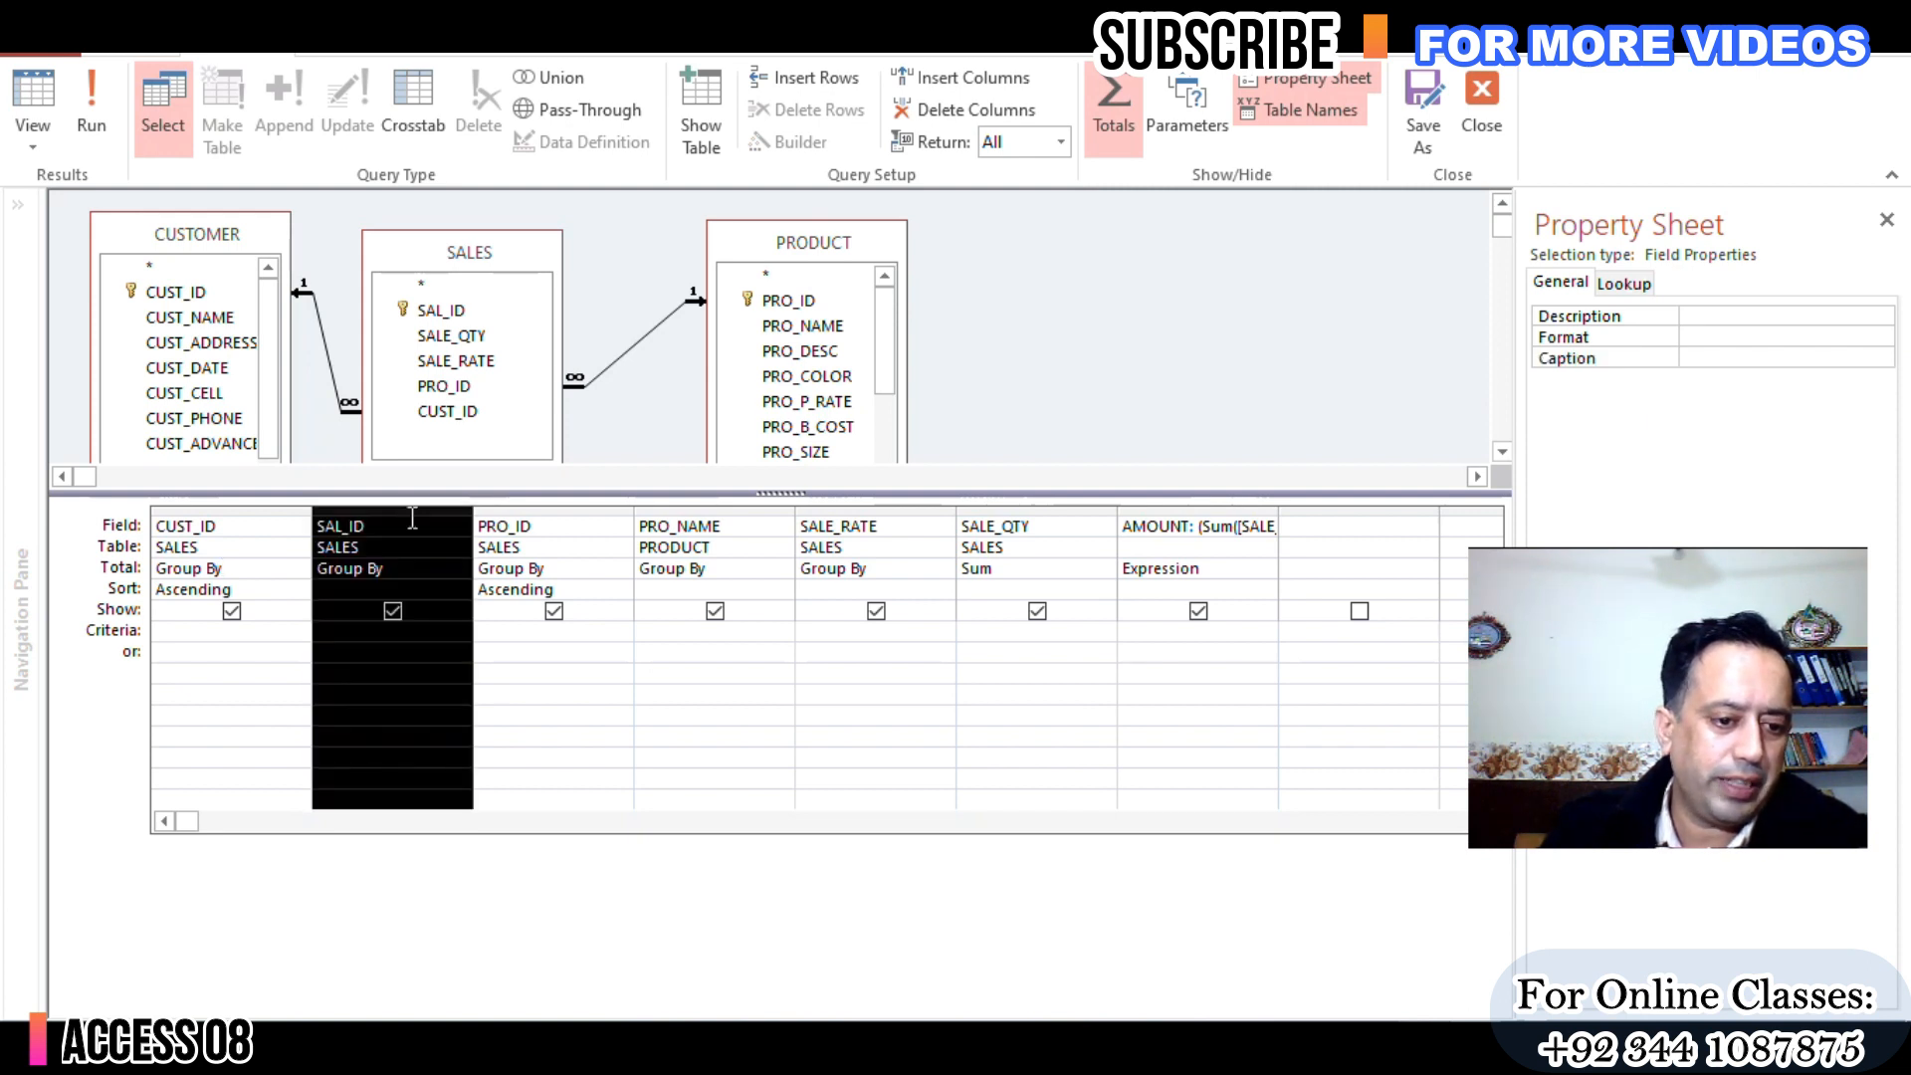
key("Delete")
left_click(408, 569)
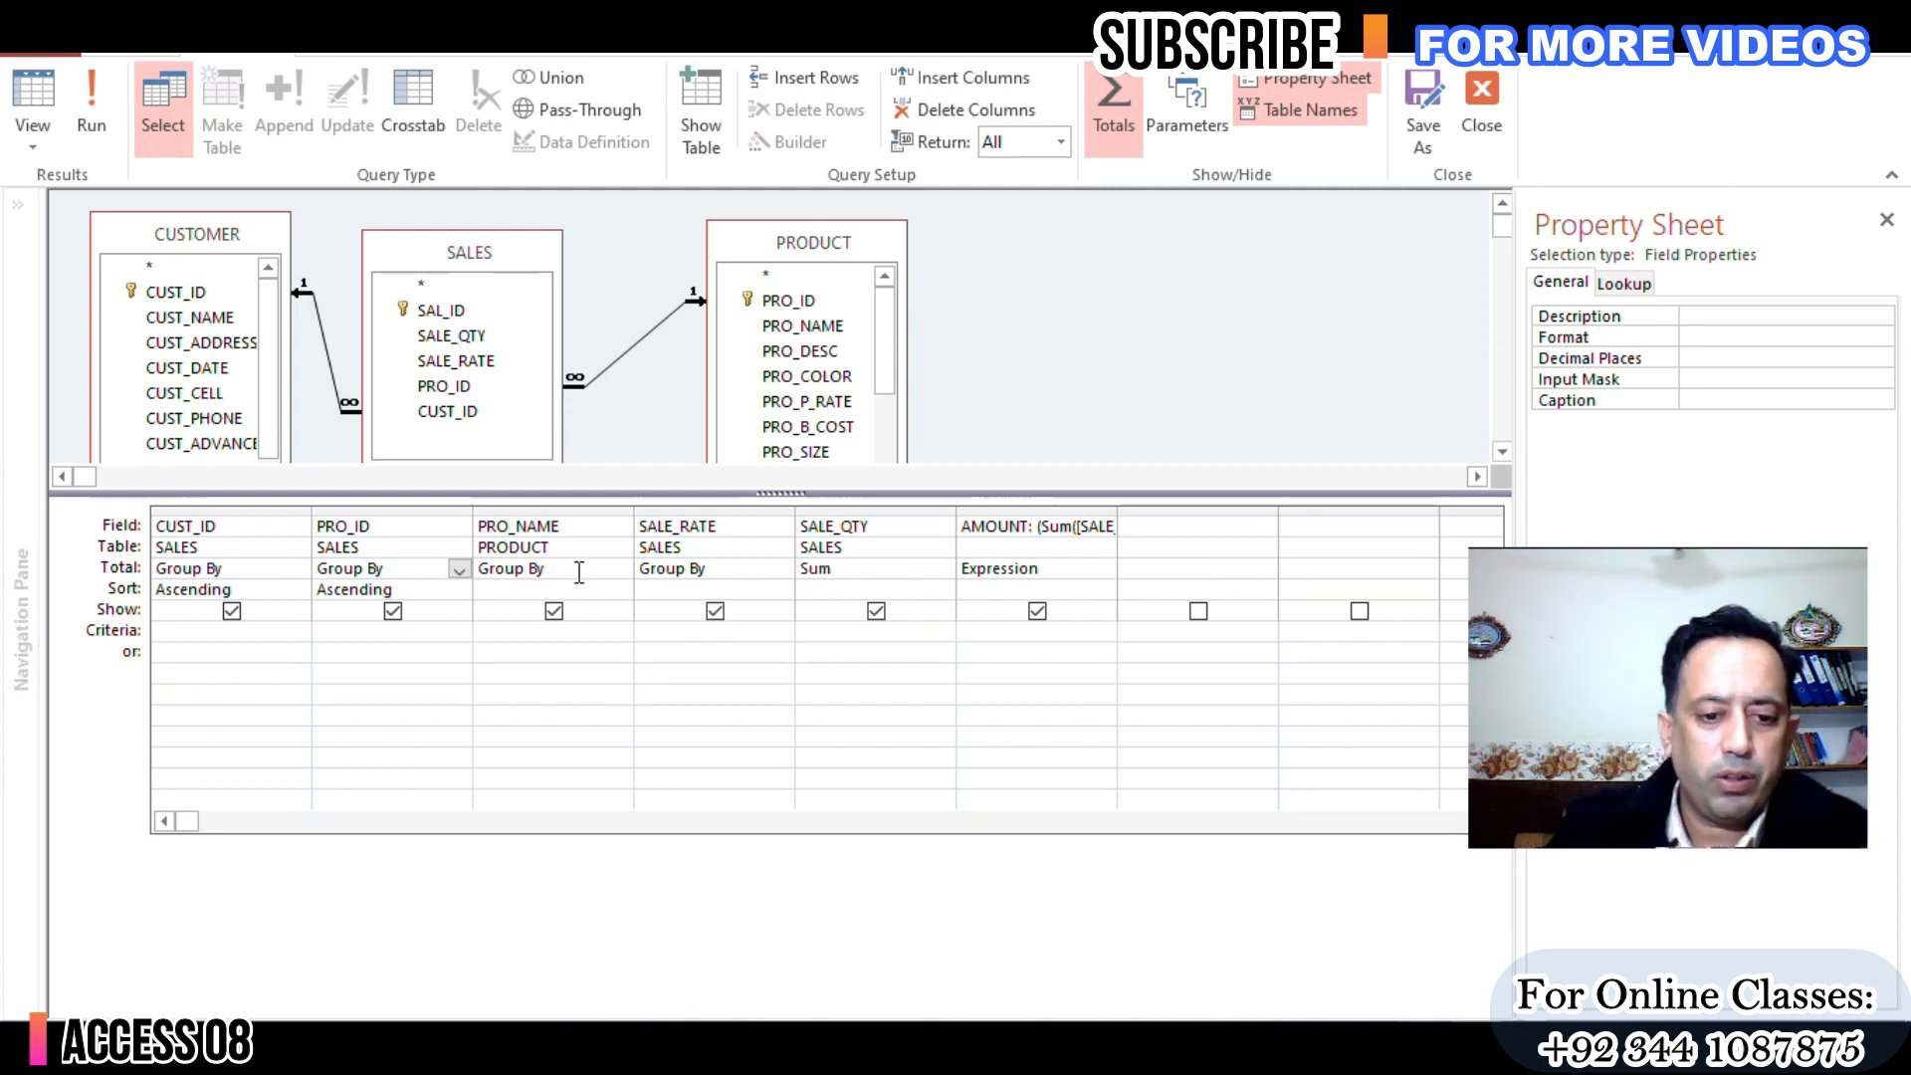
left_click(697, 548)
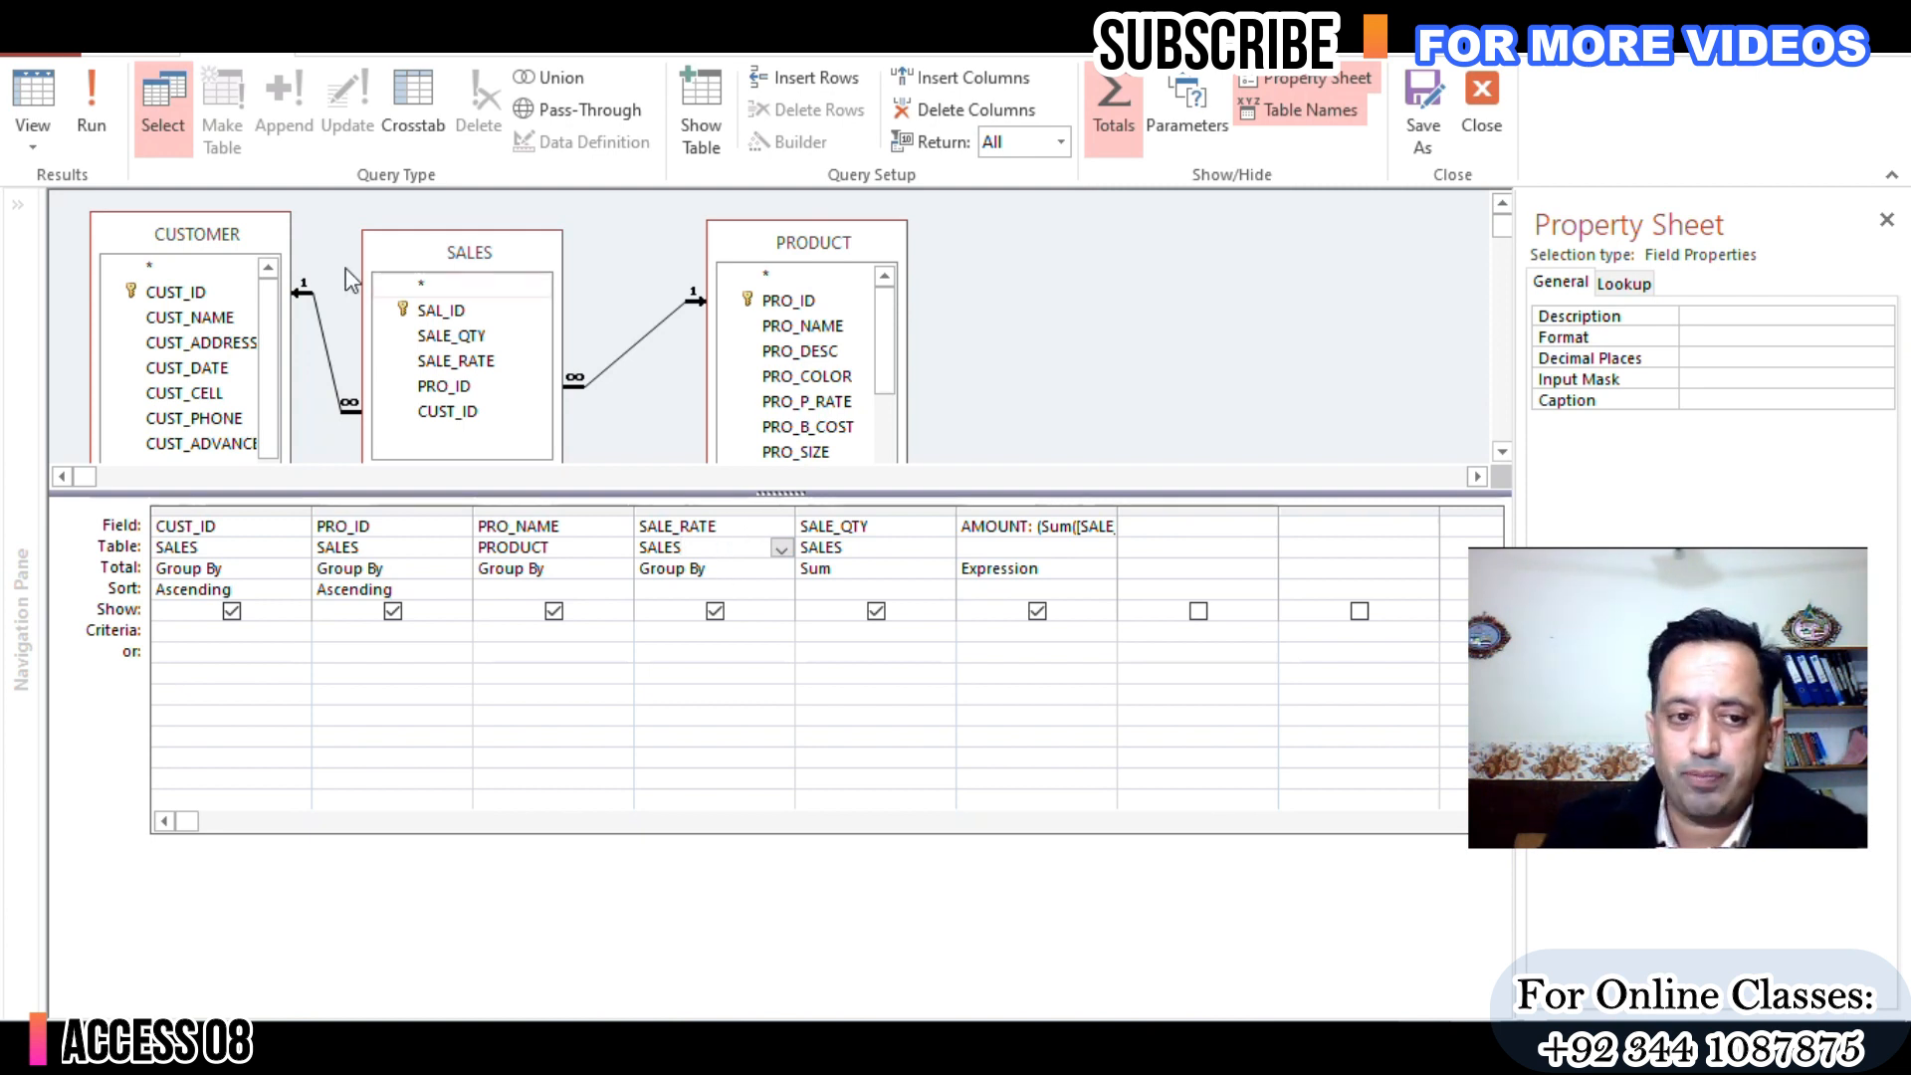
Step: Run the query to check the LCD row for CUST_ID 2, and return the query to Design View
left_click(92, 110)
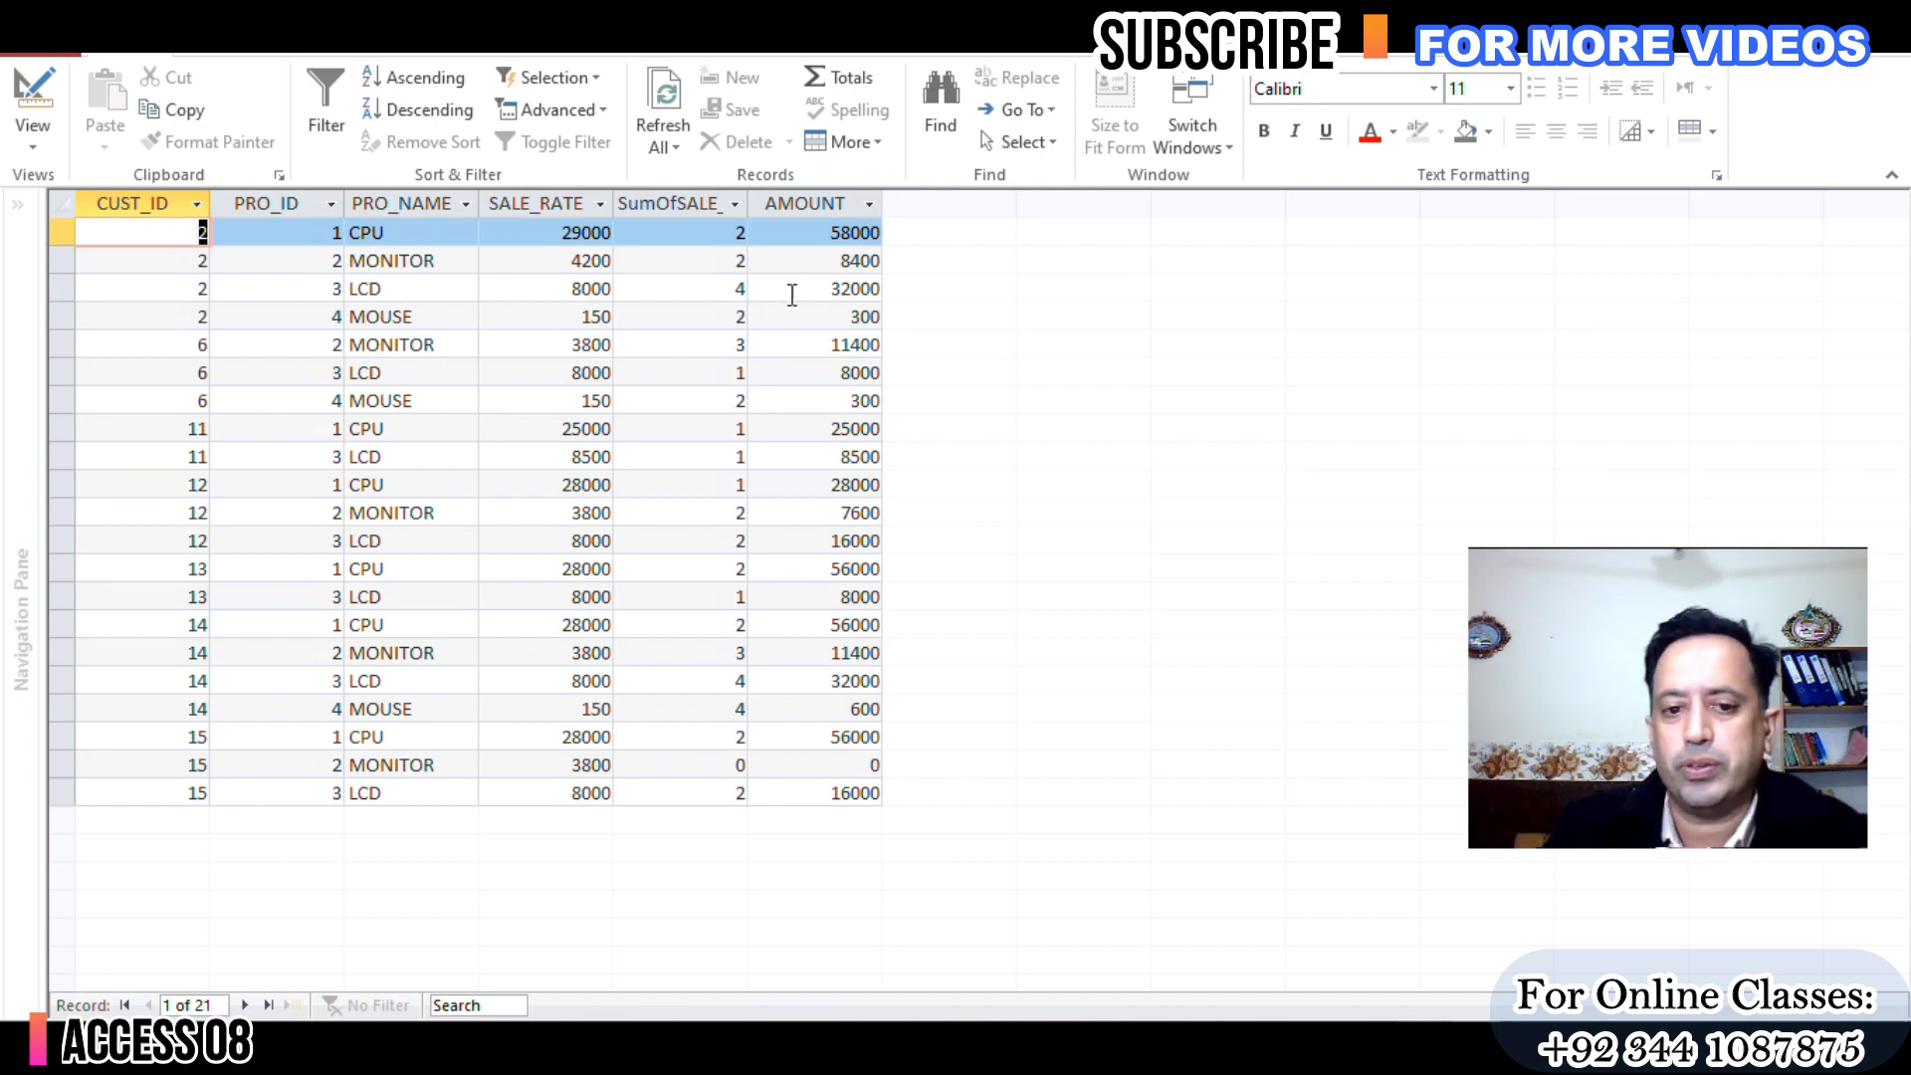
left_click(789, 293)
left_click(337, 290)
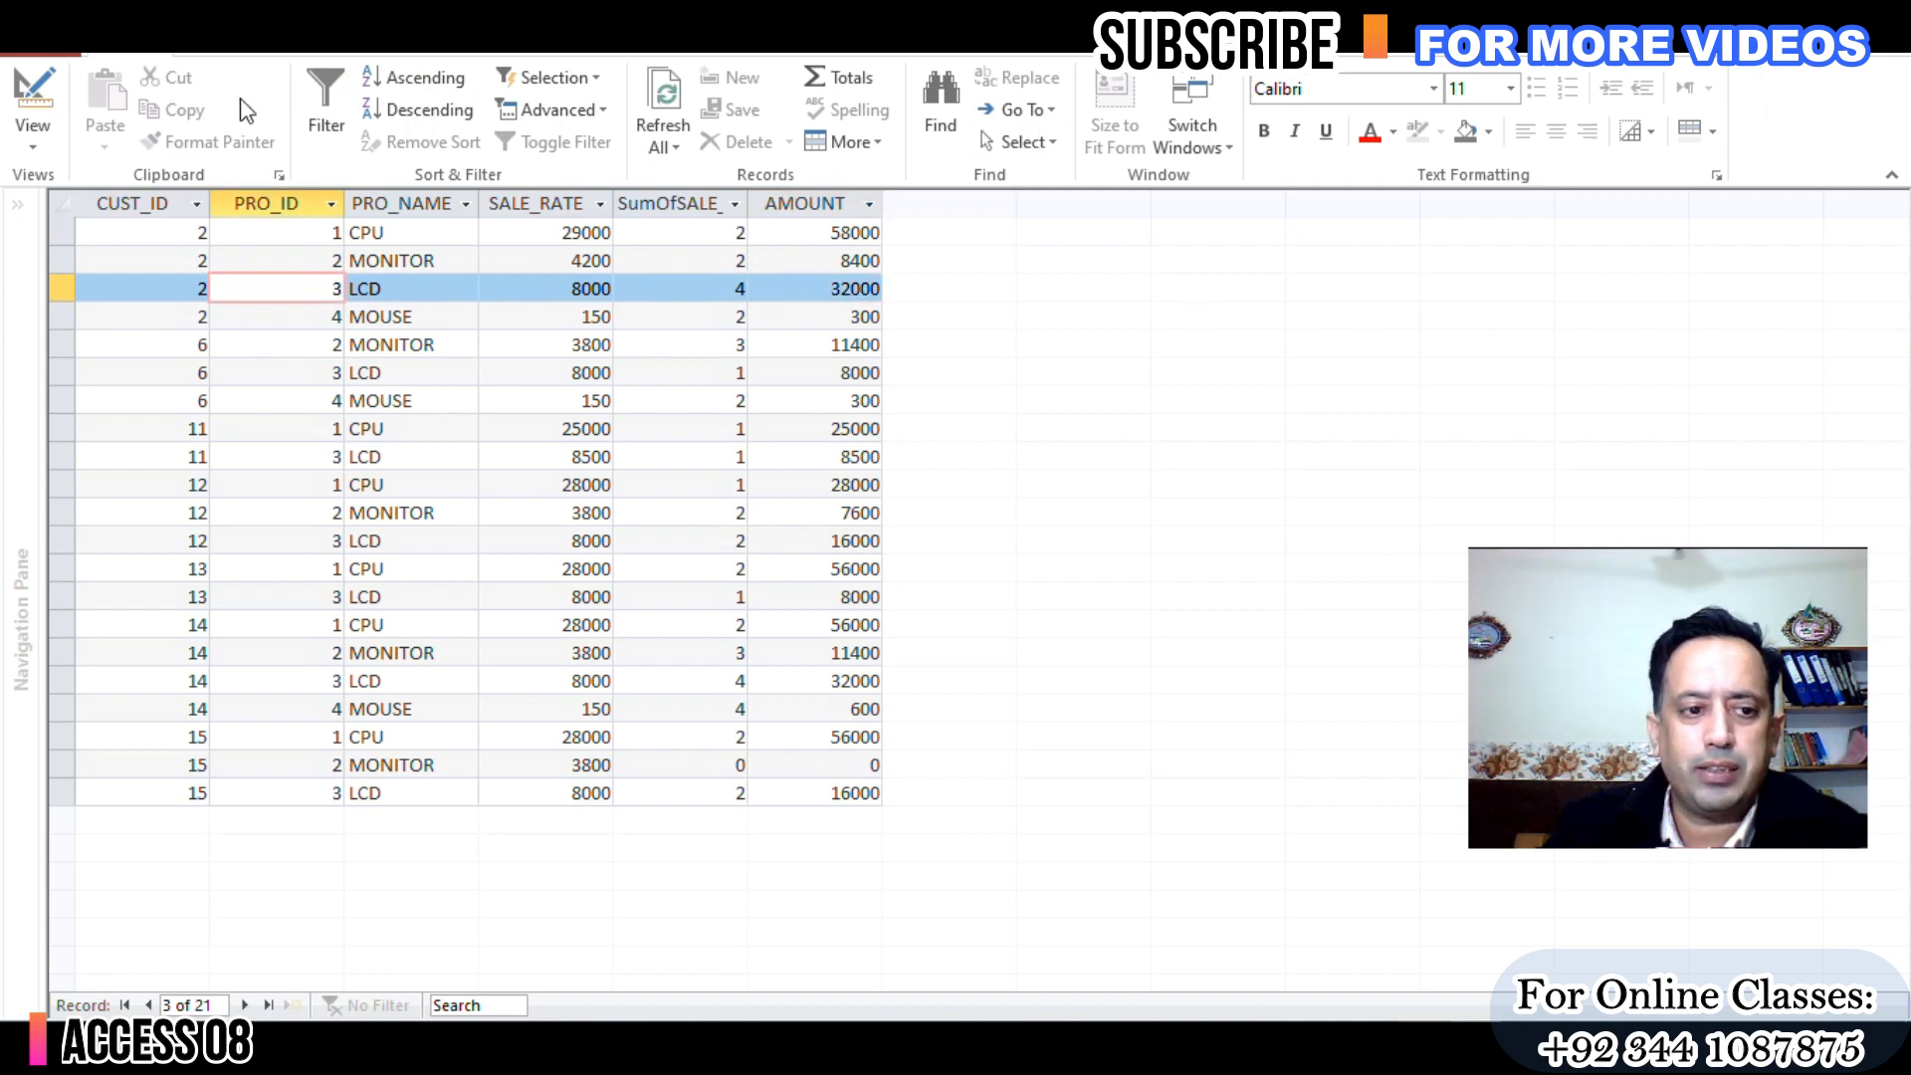
left_click(30, 100)
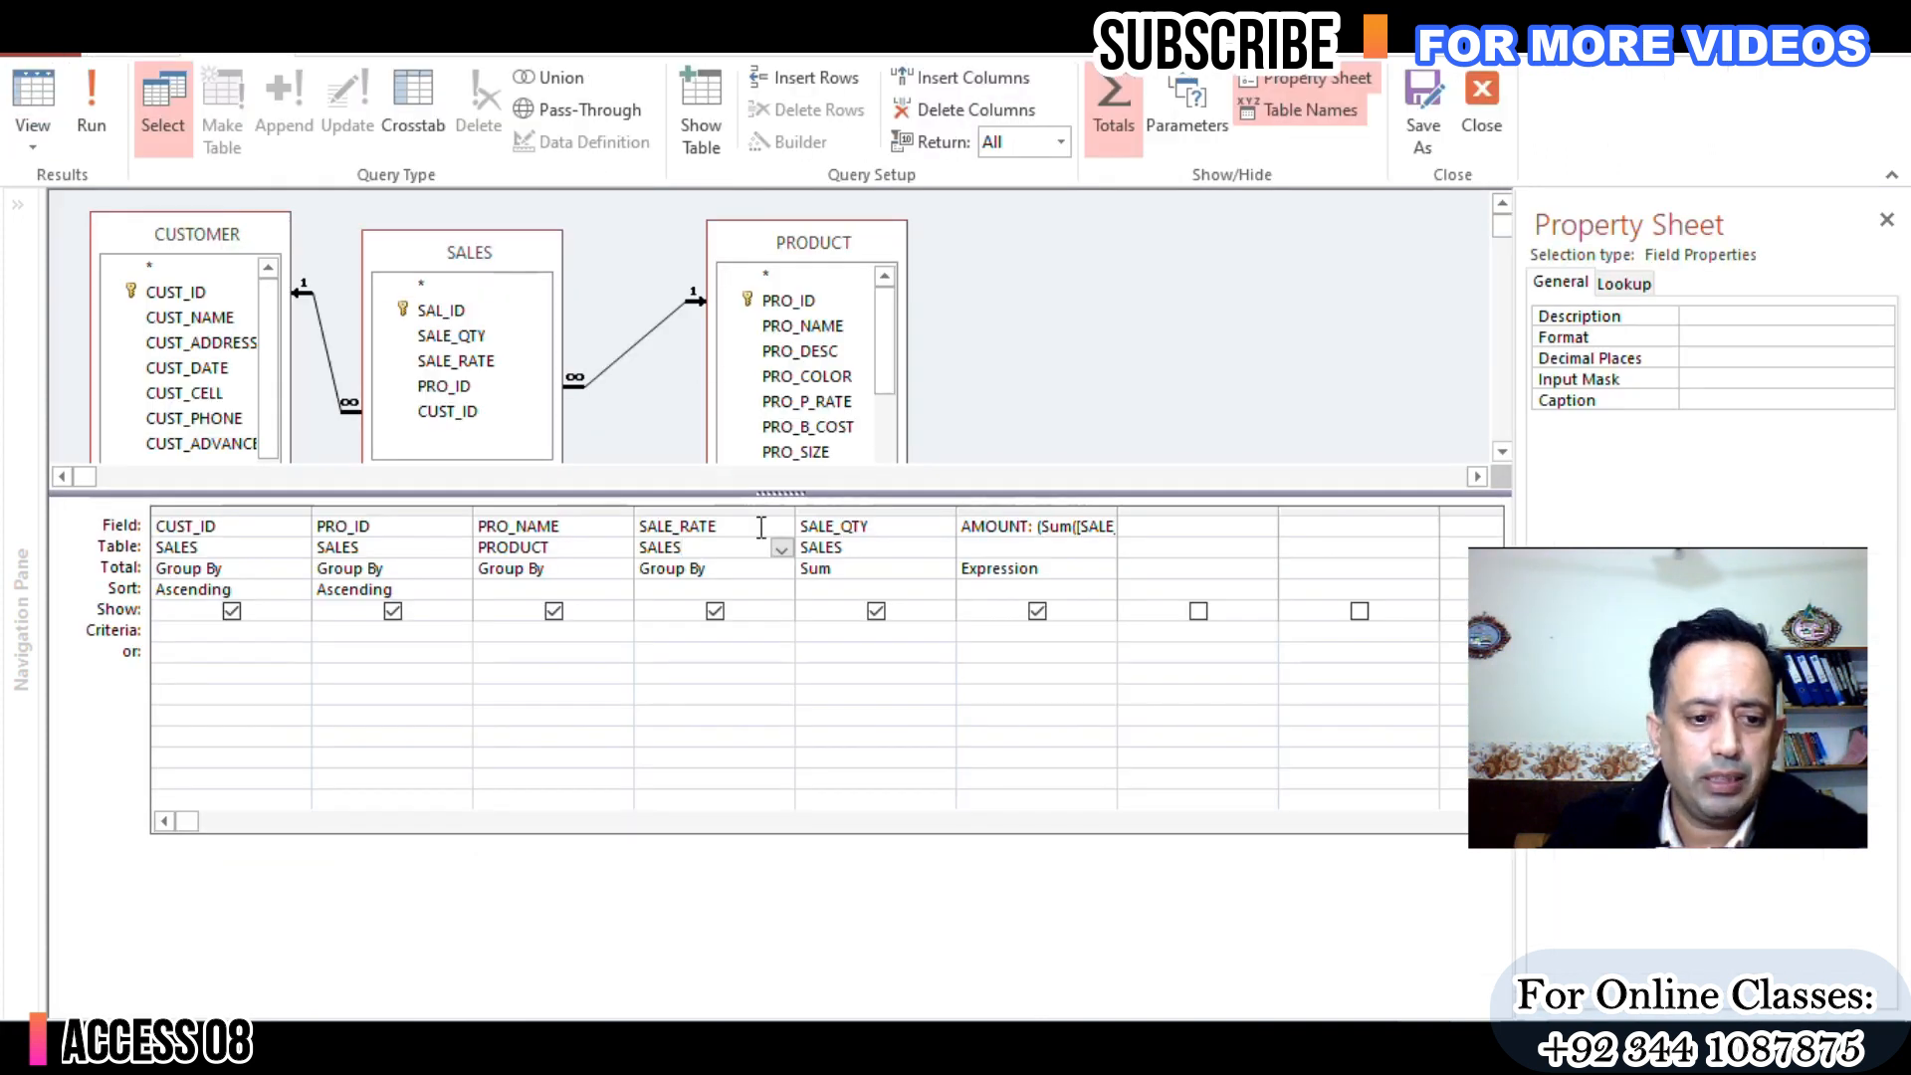
left_click_drag(617, 496, 617, 522)
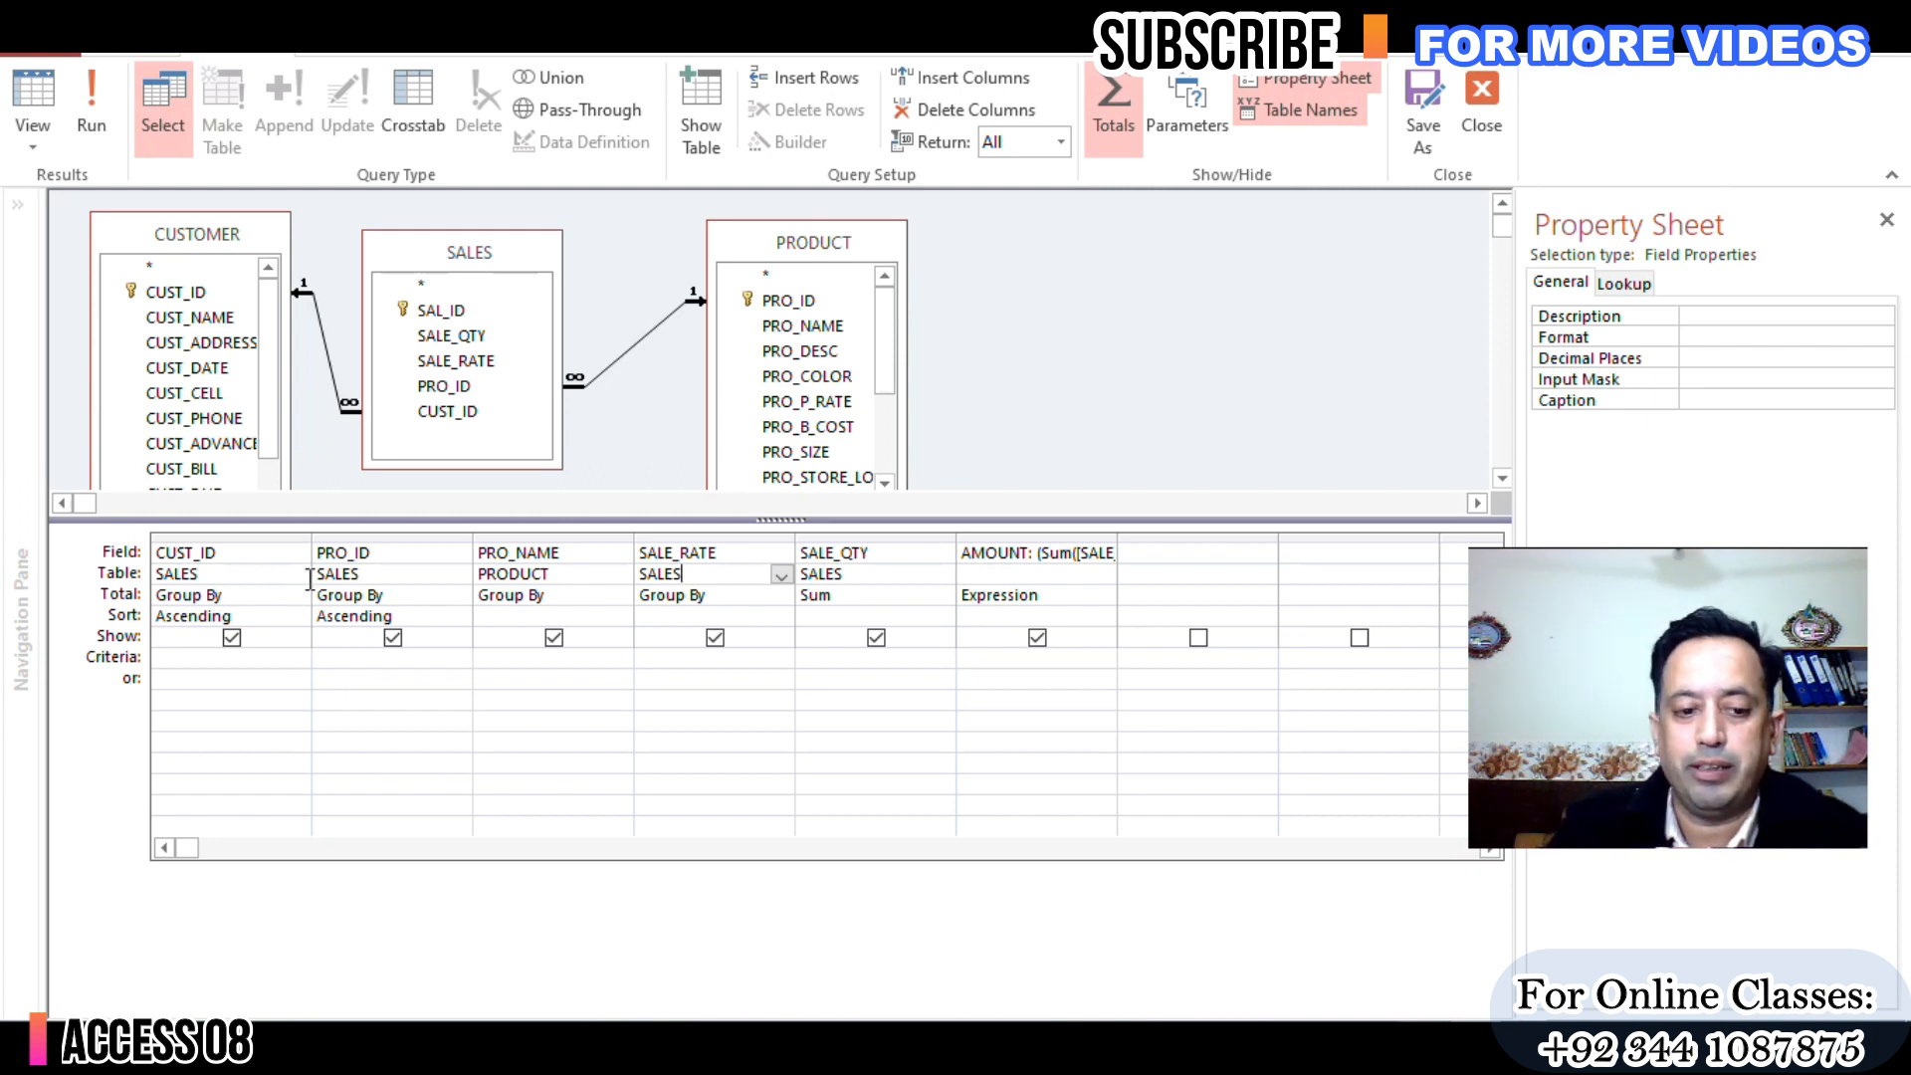
left_click(461, 317)
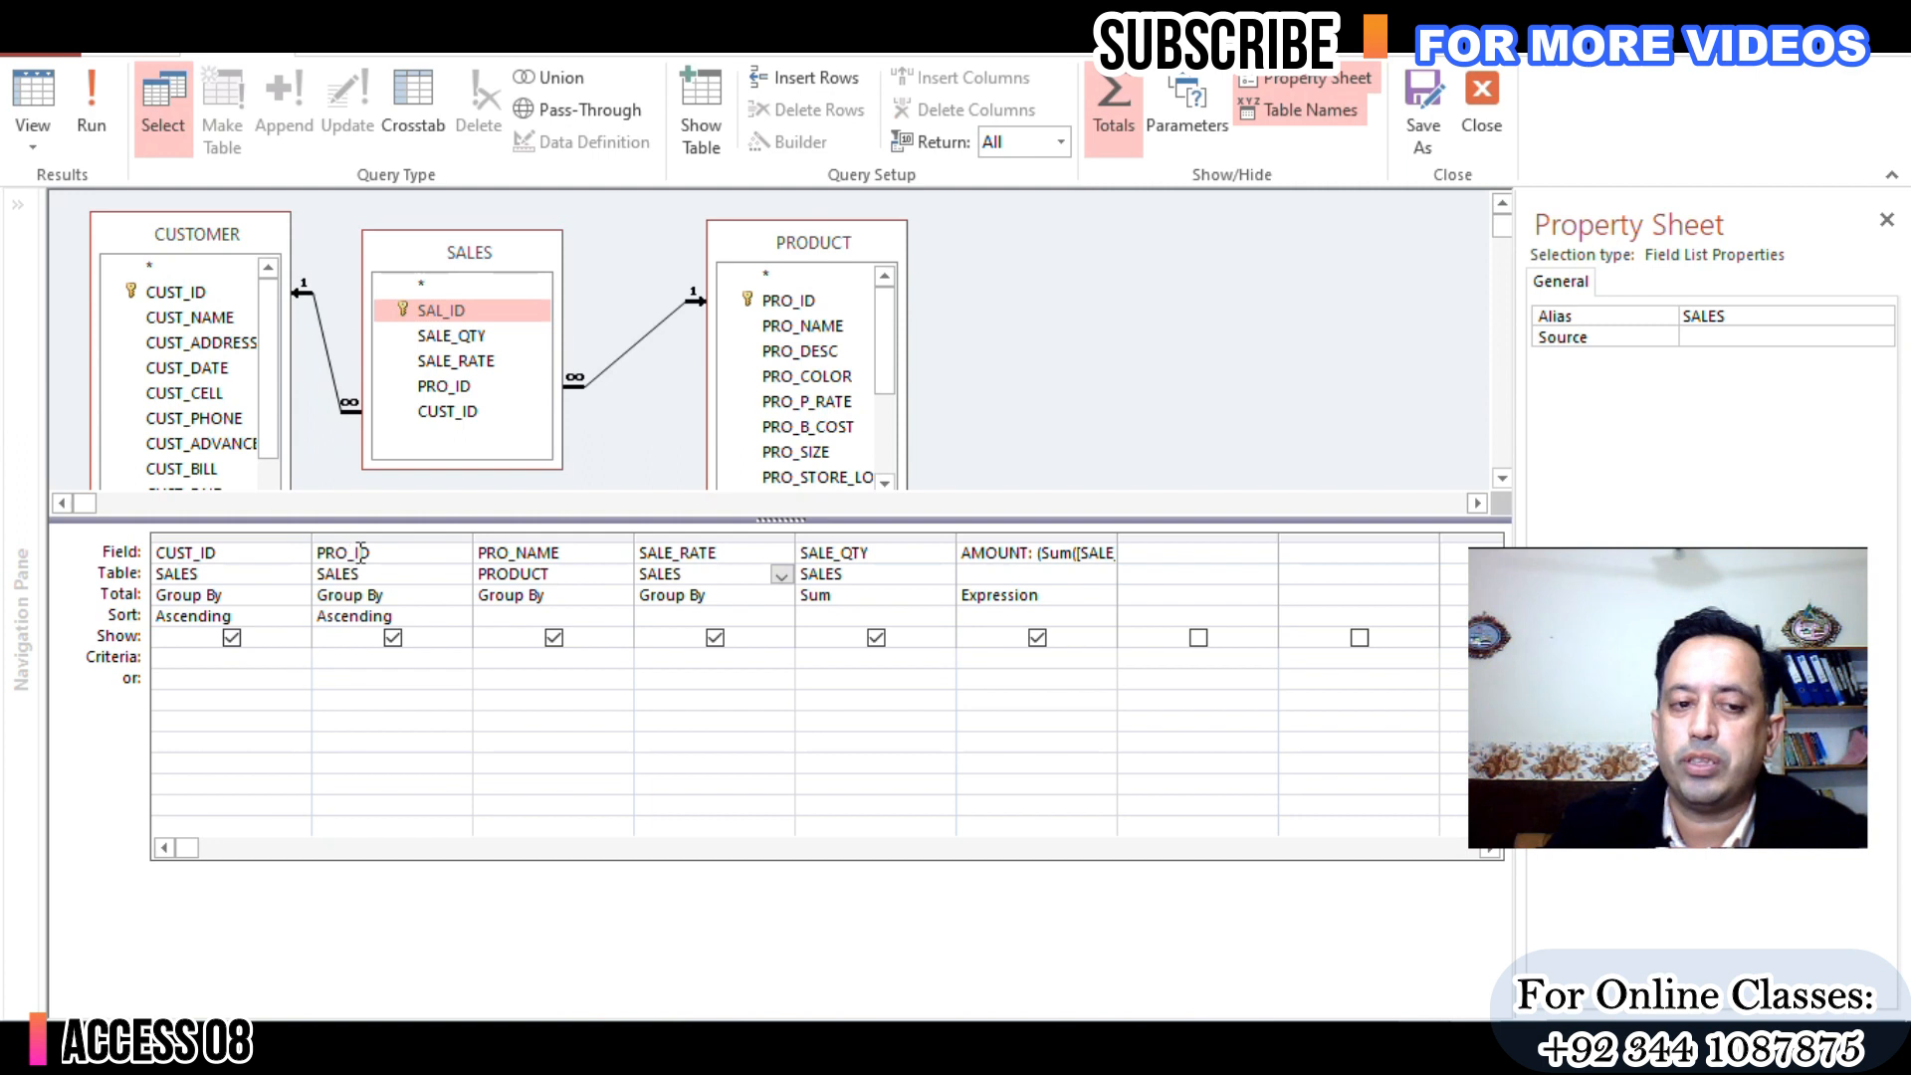
Step: Run the query again and examine the product rows of CUST_ID 2, especially LCD's rate, summed quantity and amount
left_click(91, 109)
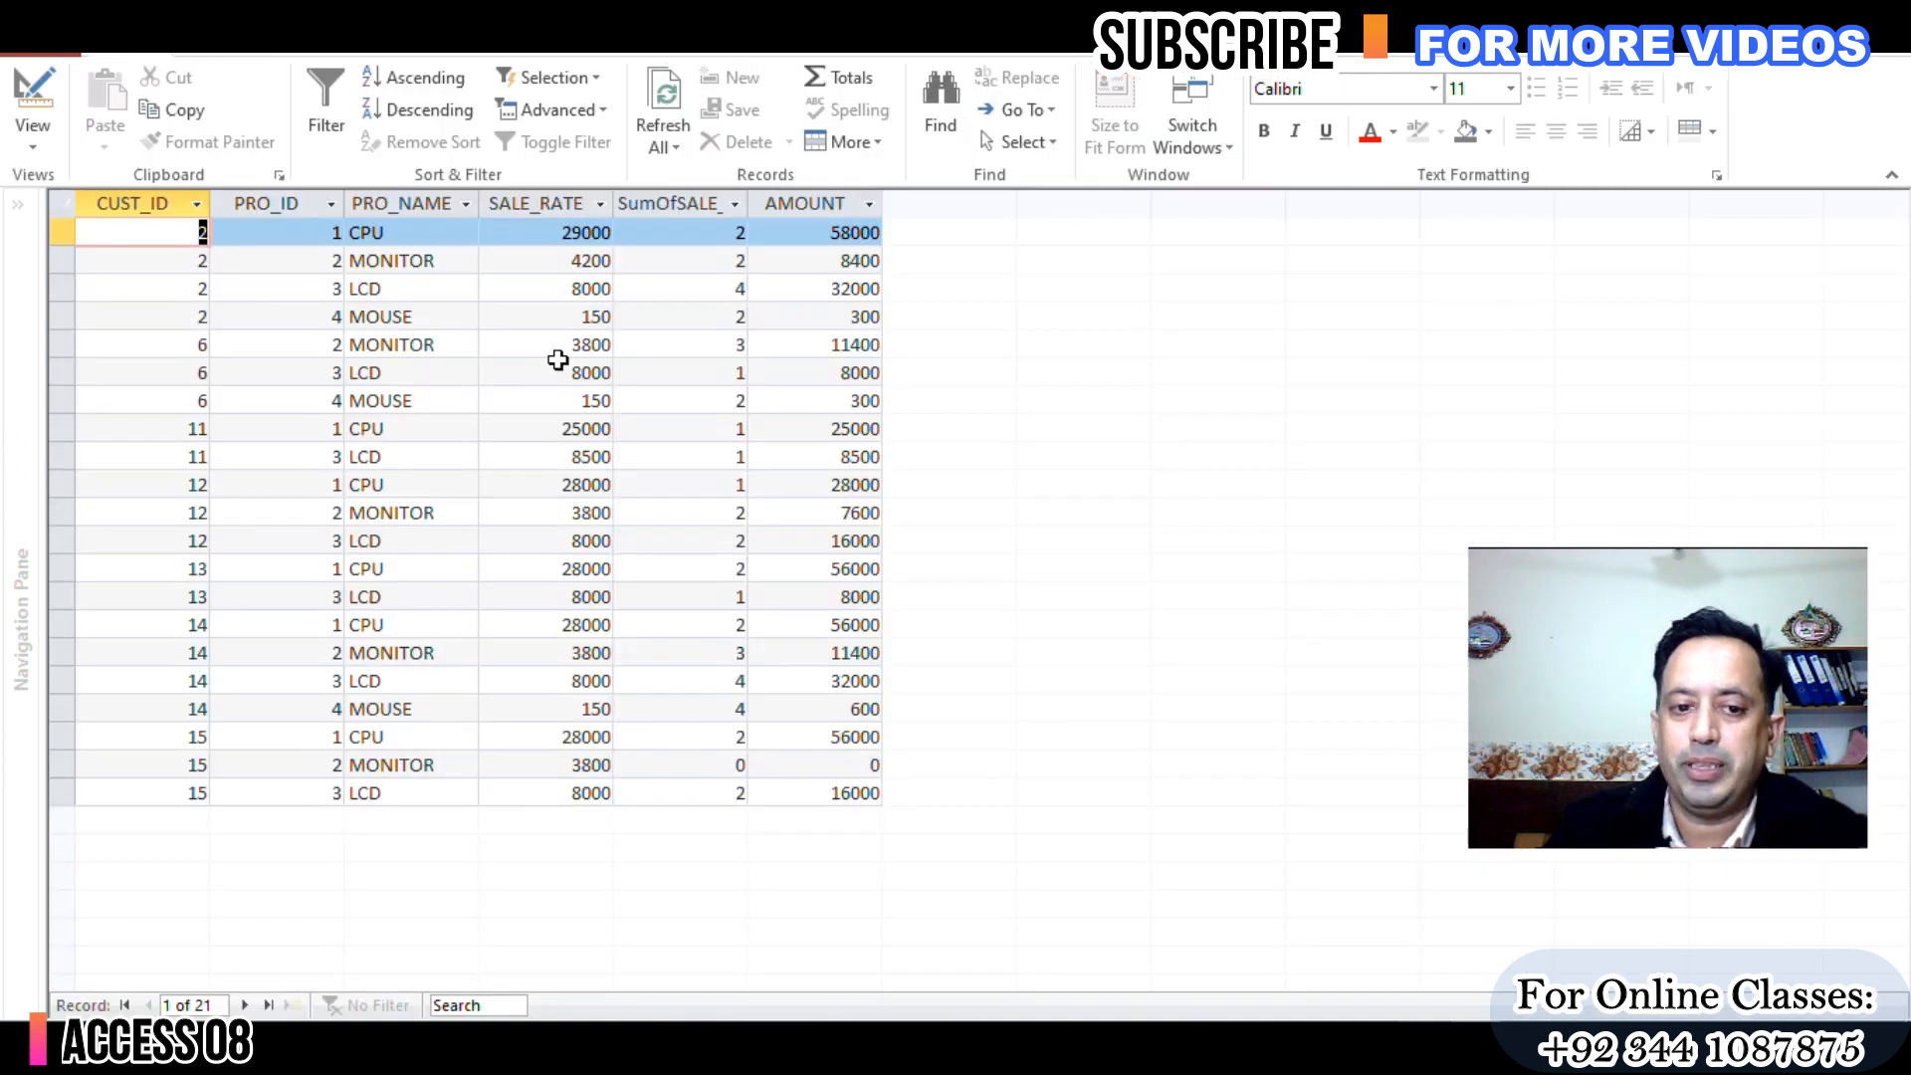
left_click_drag(62, 232, 73, 312)
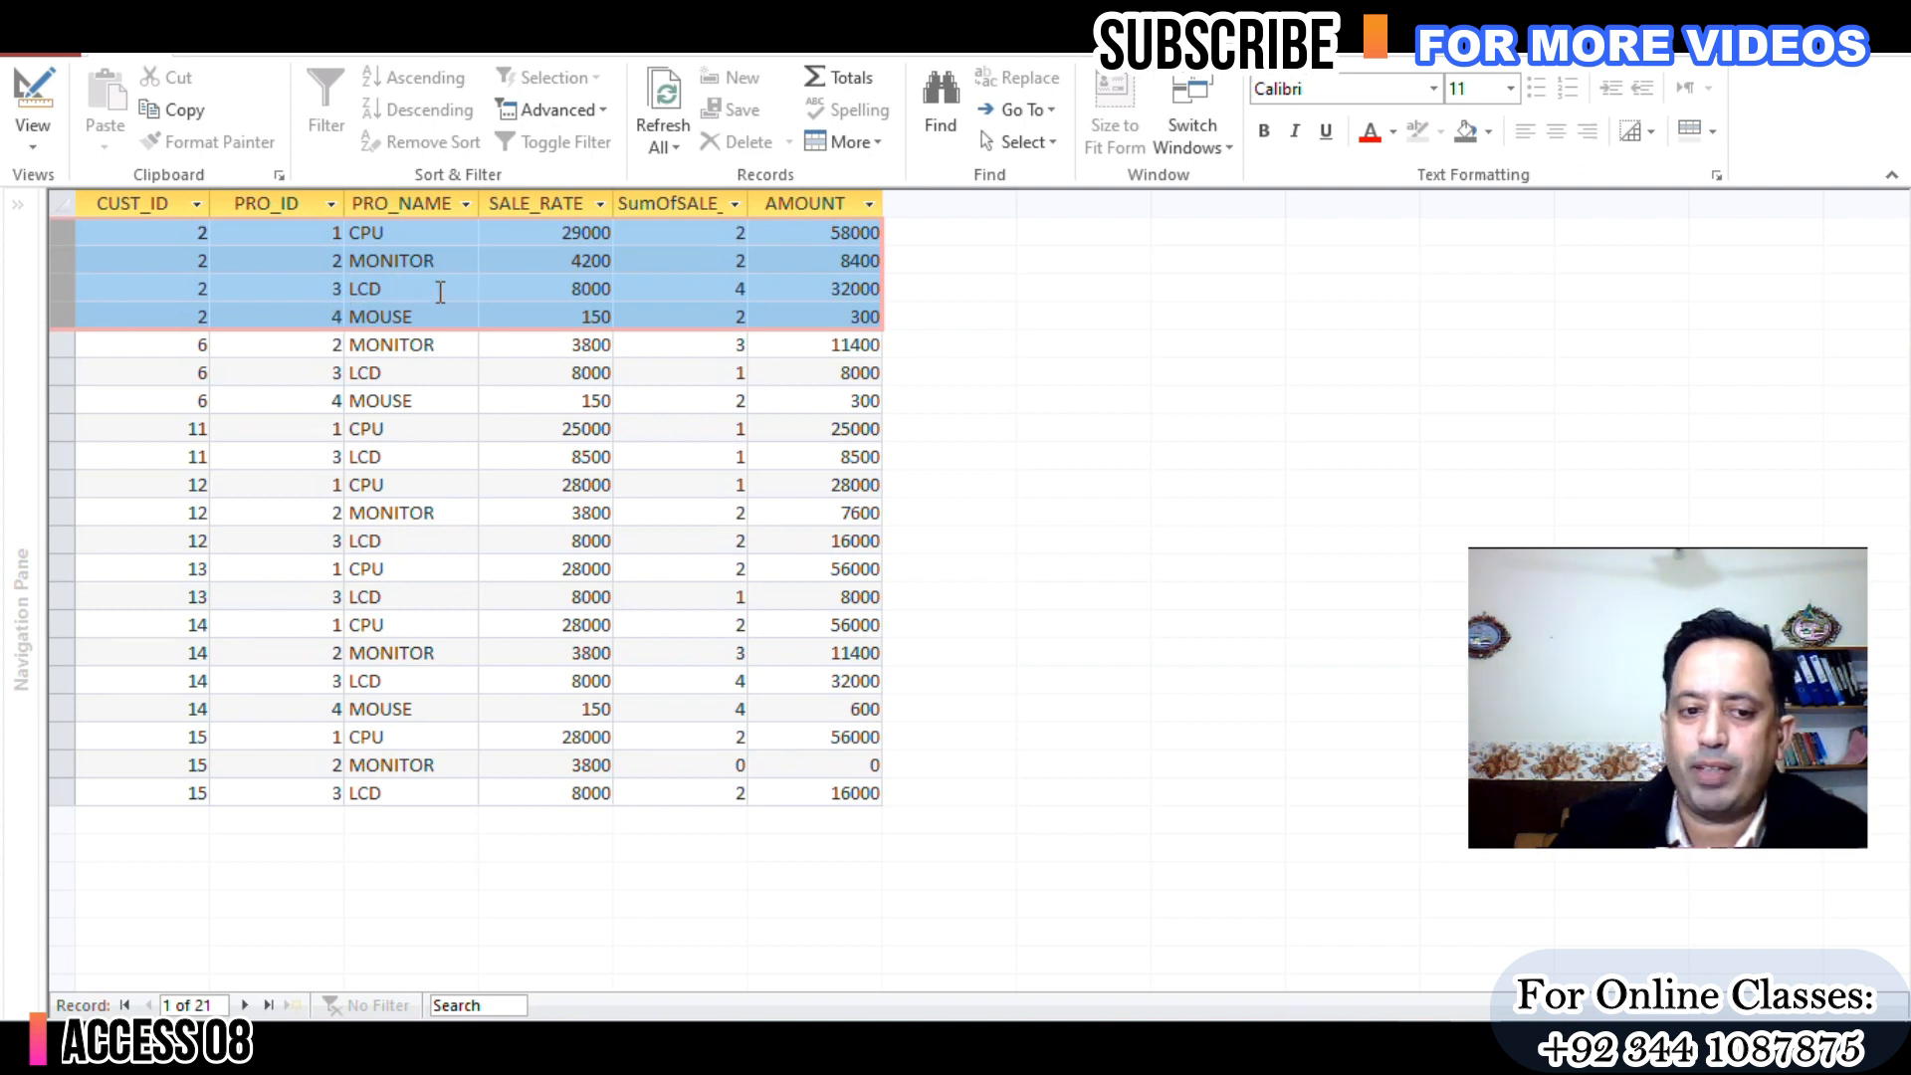
left_click(438, 290)
left_click_drag(331, 289, 416, 290)
left_click(419, 290)
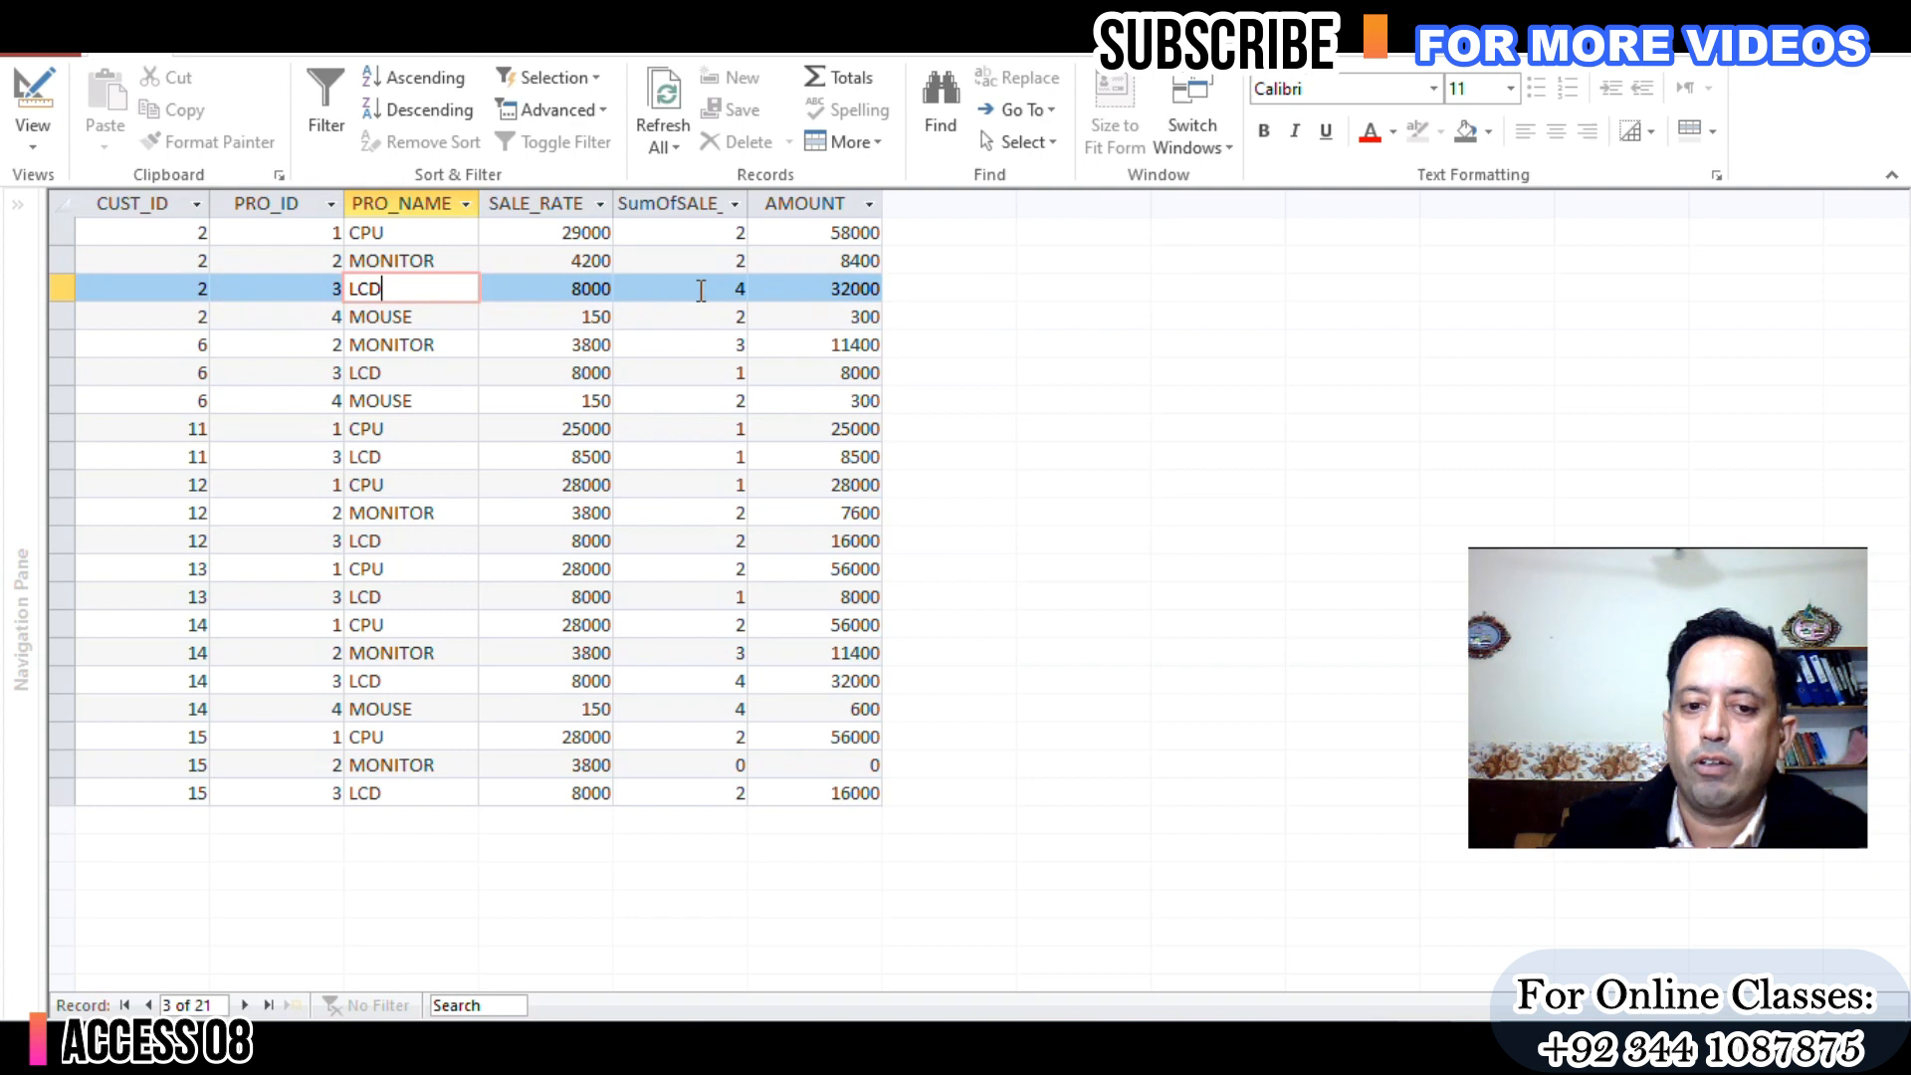
left_click_drag(552, 292, 742, 290)
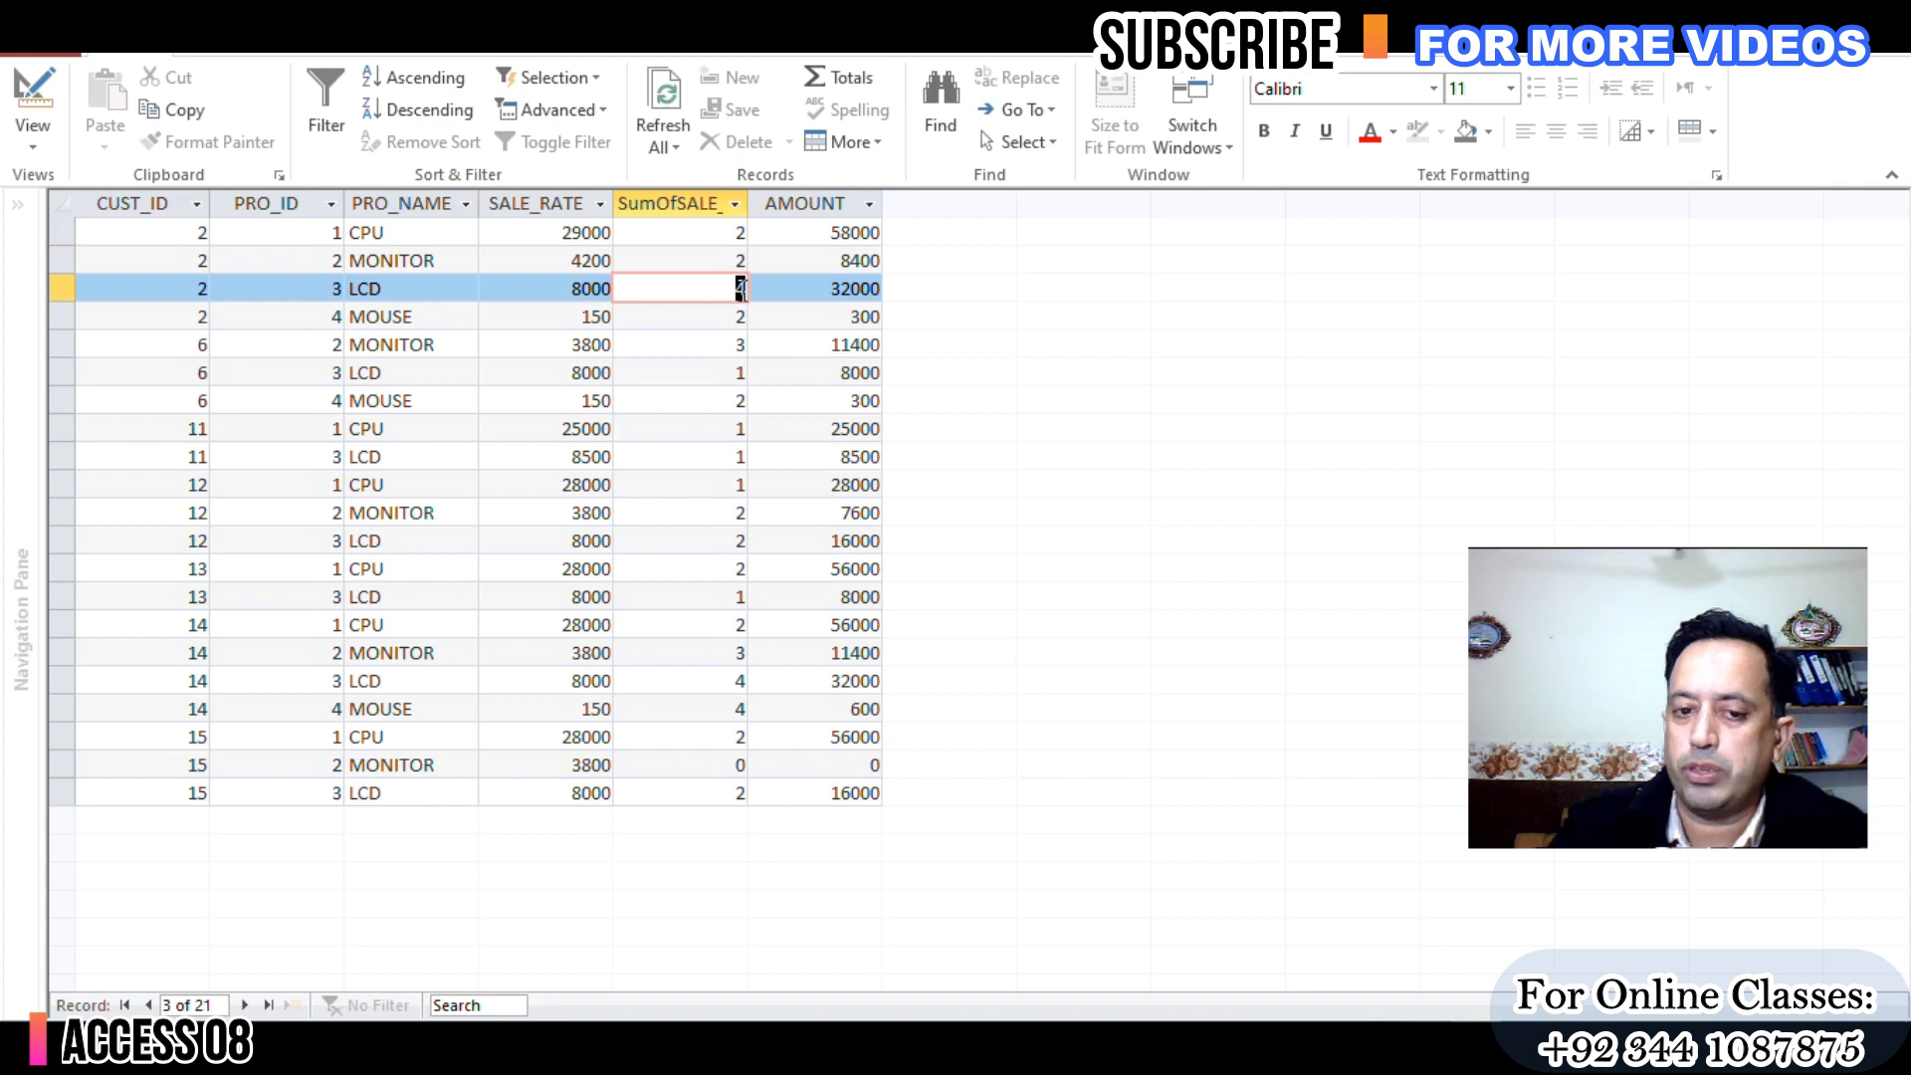
left_click(792, 290)
left_click_drag(832, 290, 900, 289)
left_click(816, 289)
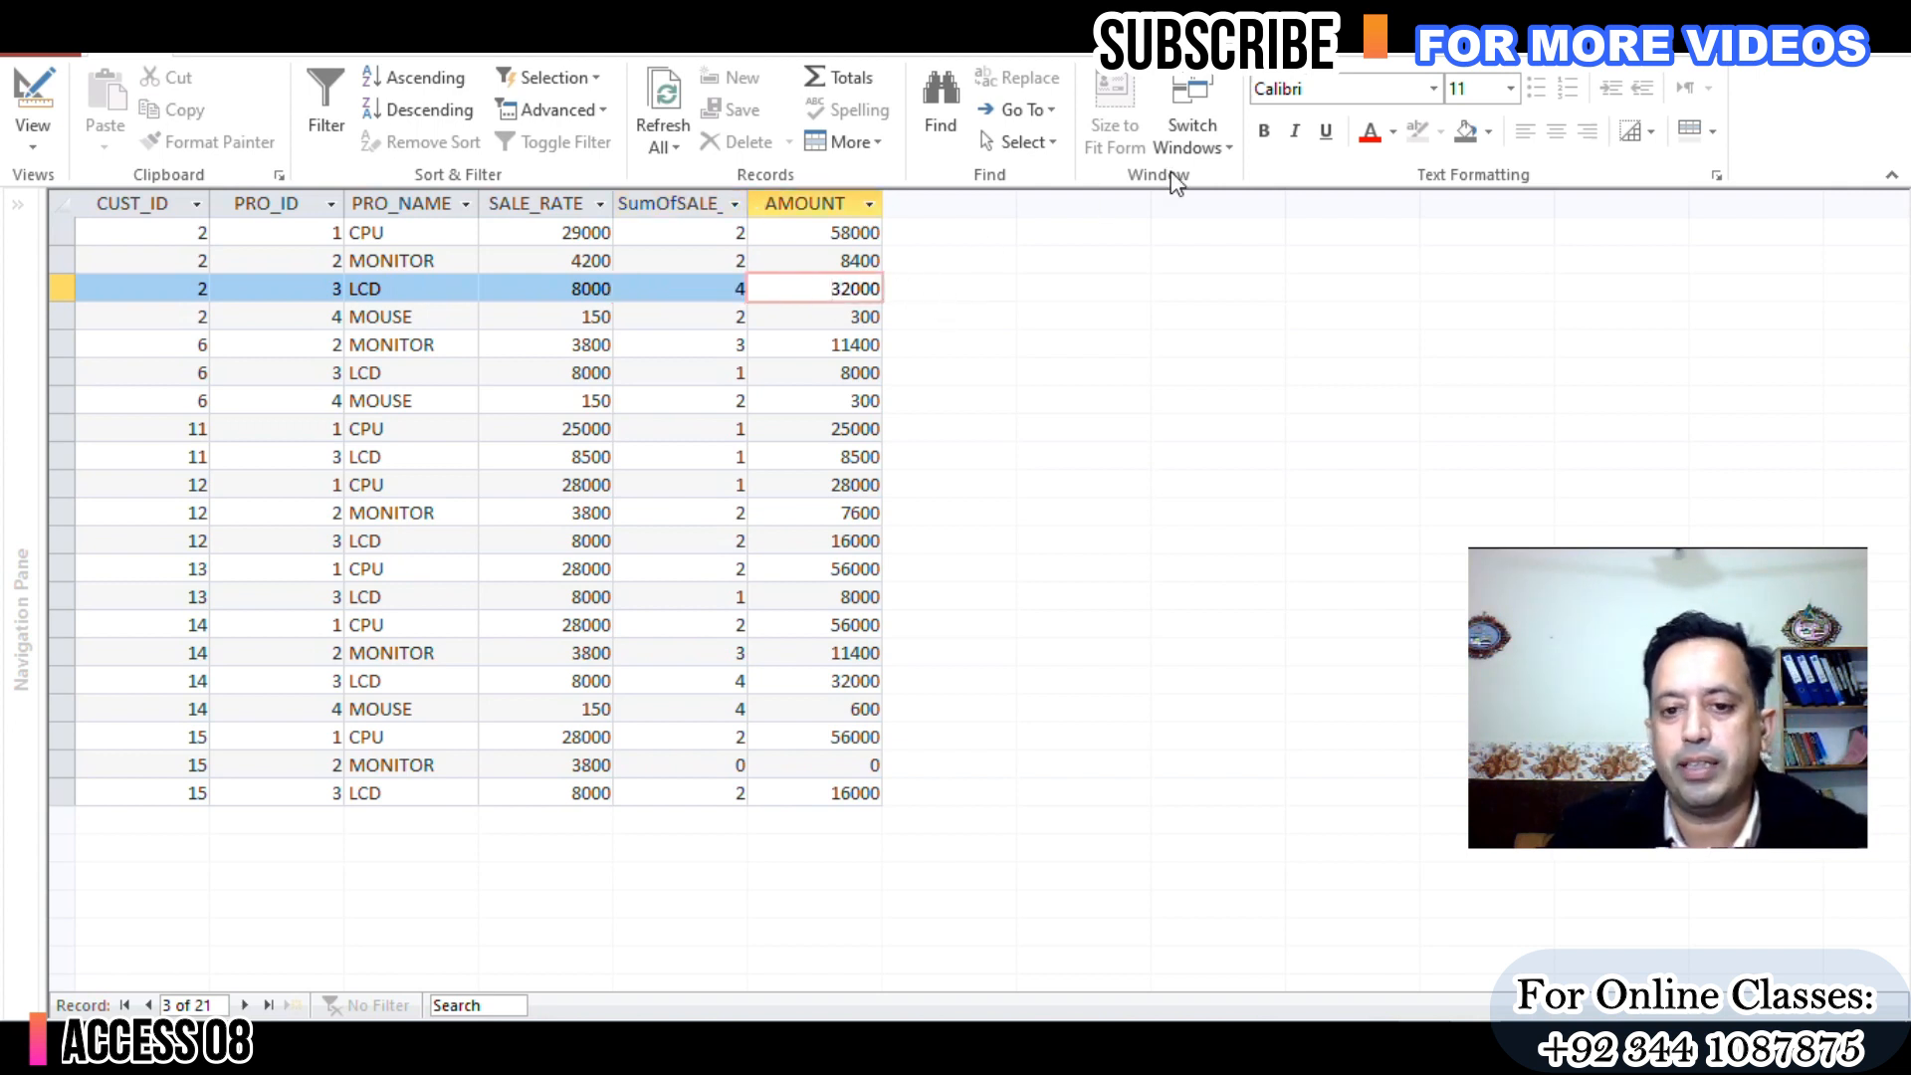
Step: Close and save the query and the SALES_Query form design, and reopen the invoice form in Form View
left_click(1897, 40)
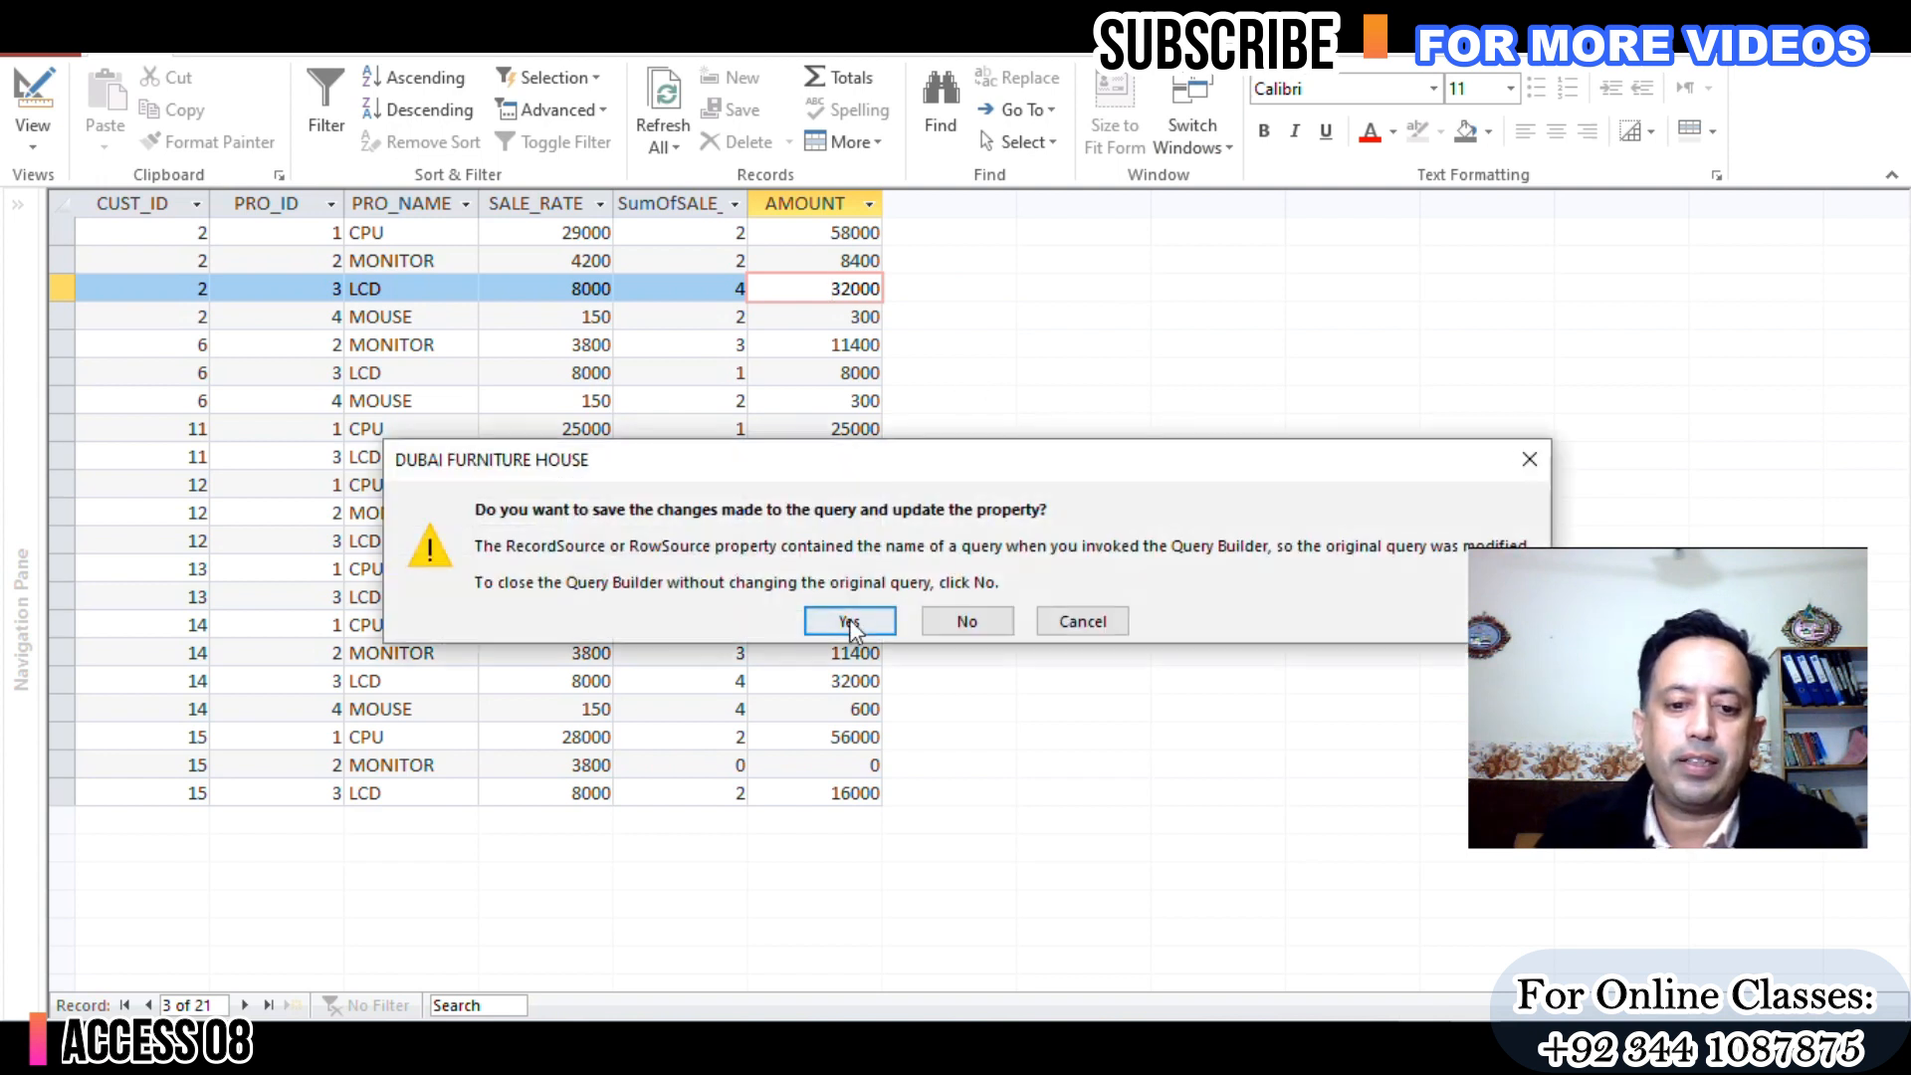
left_click(851, 625)
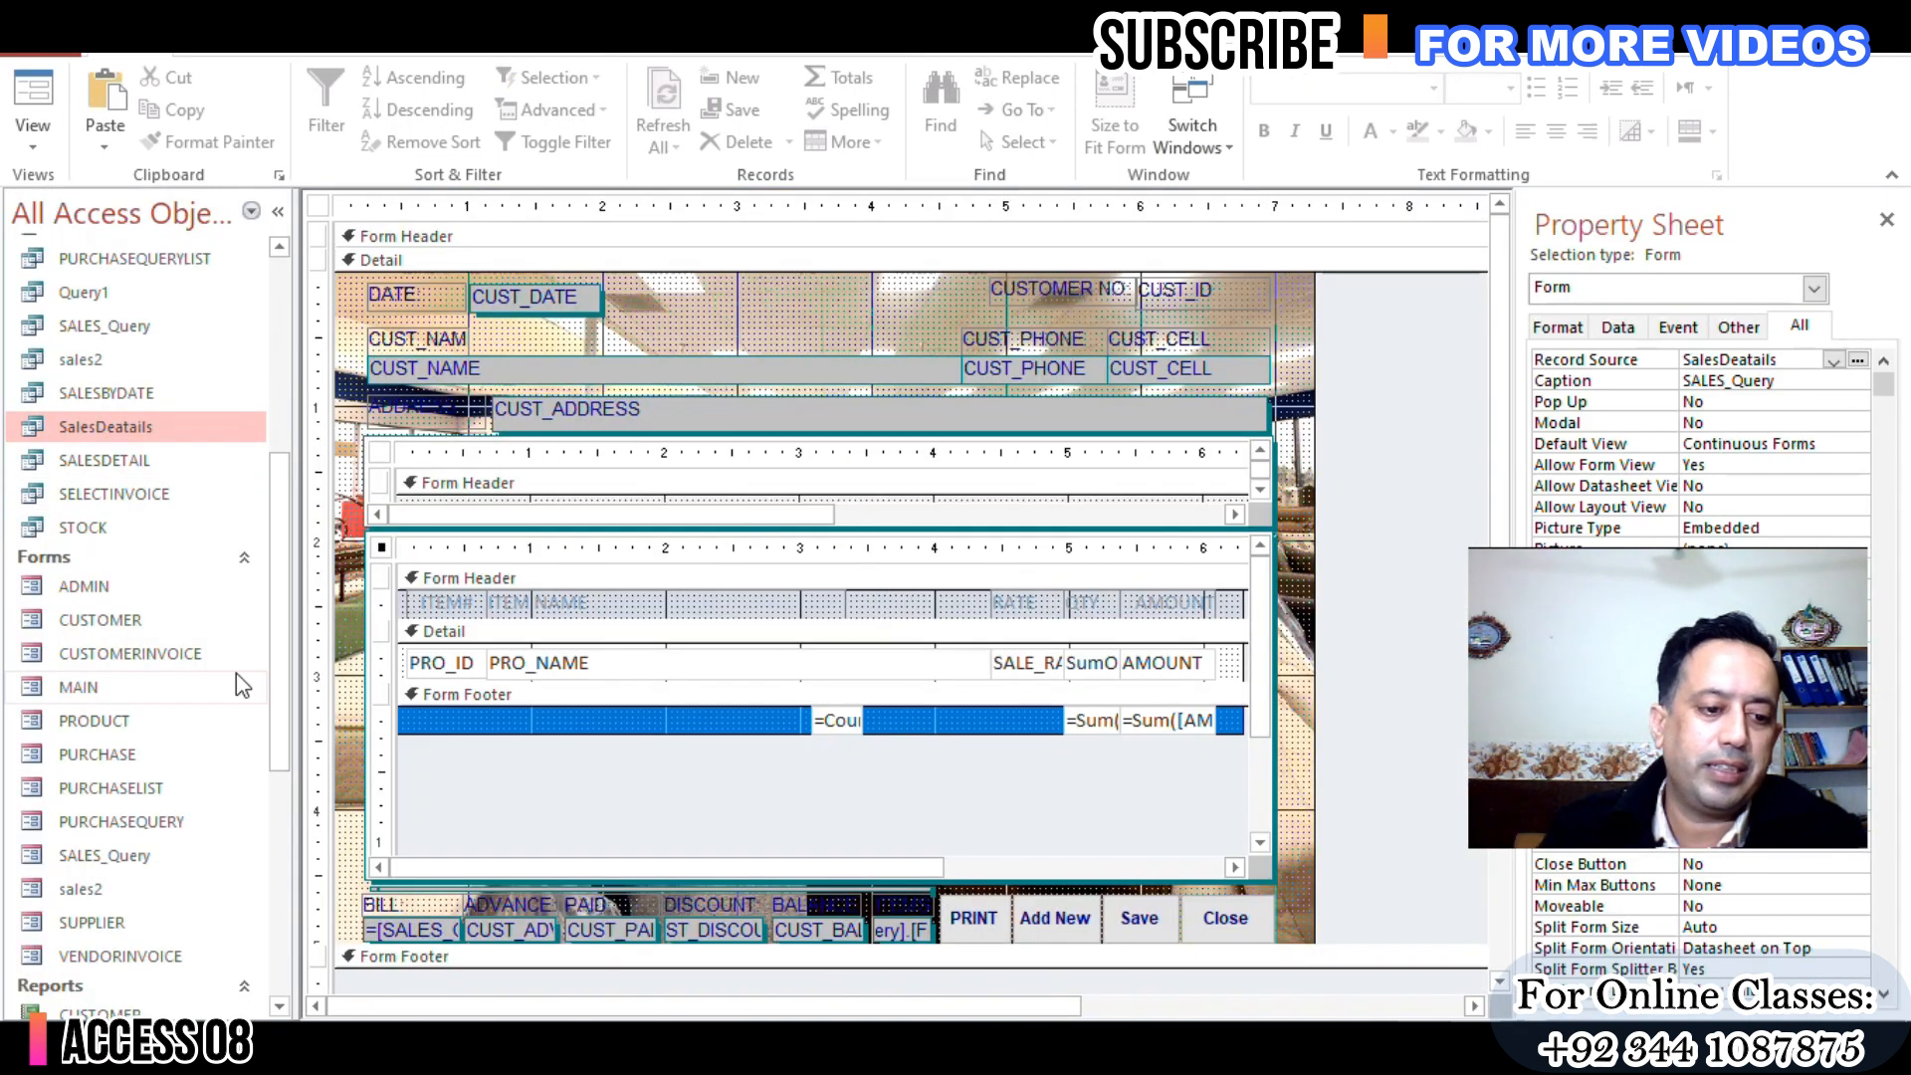
left_click(1897, 40)
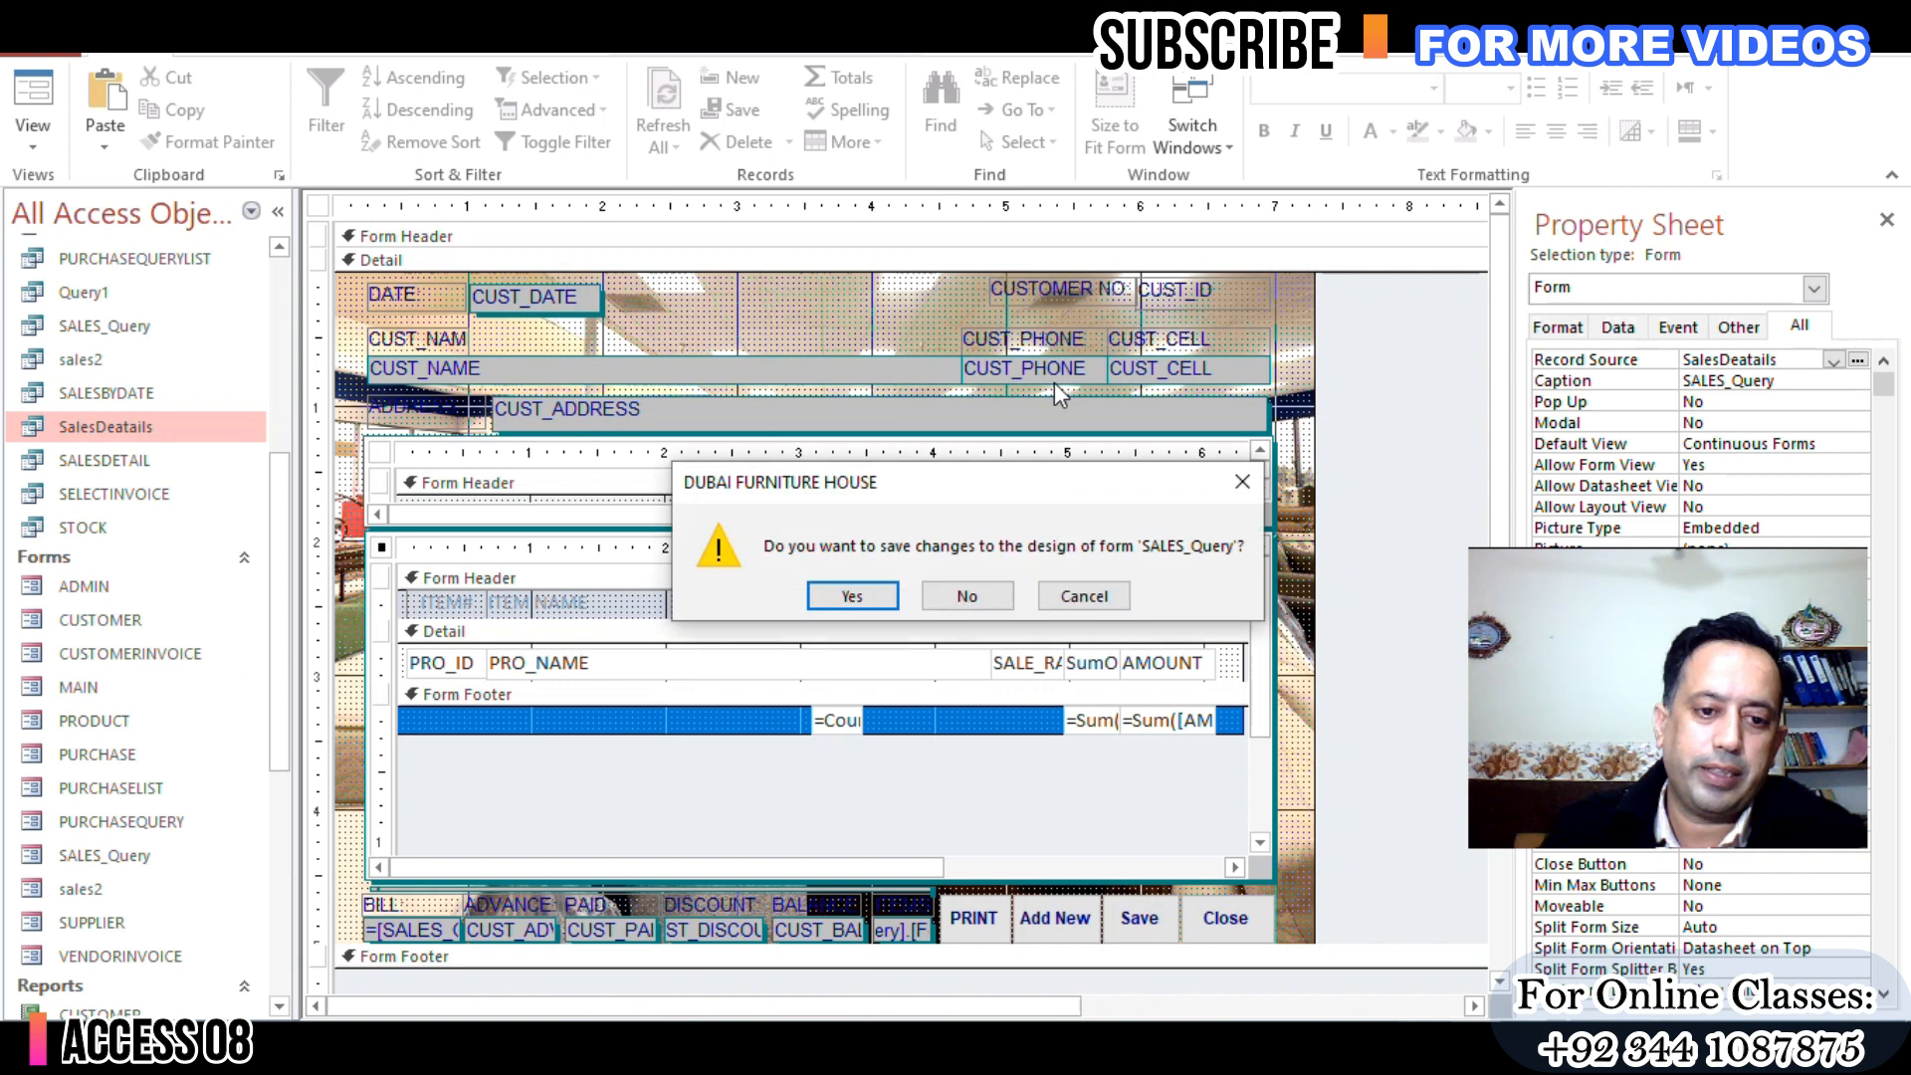
left_click(876, 589)
left_click(659, 575)
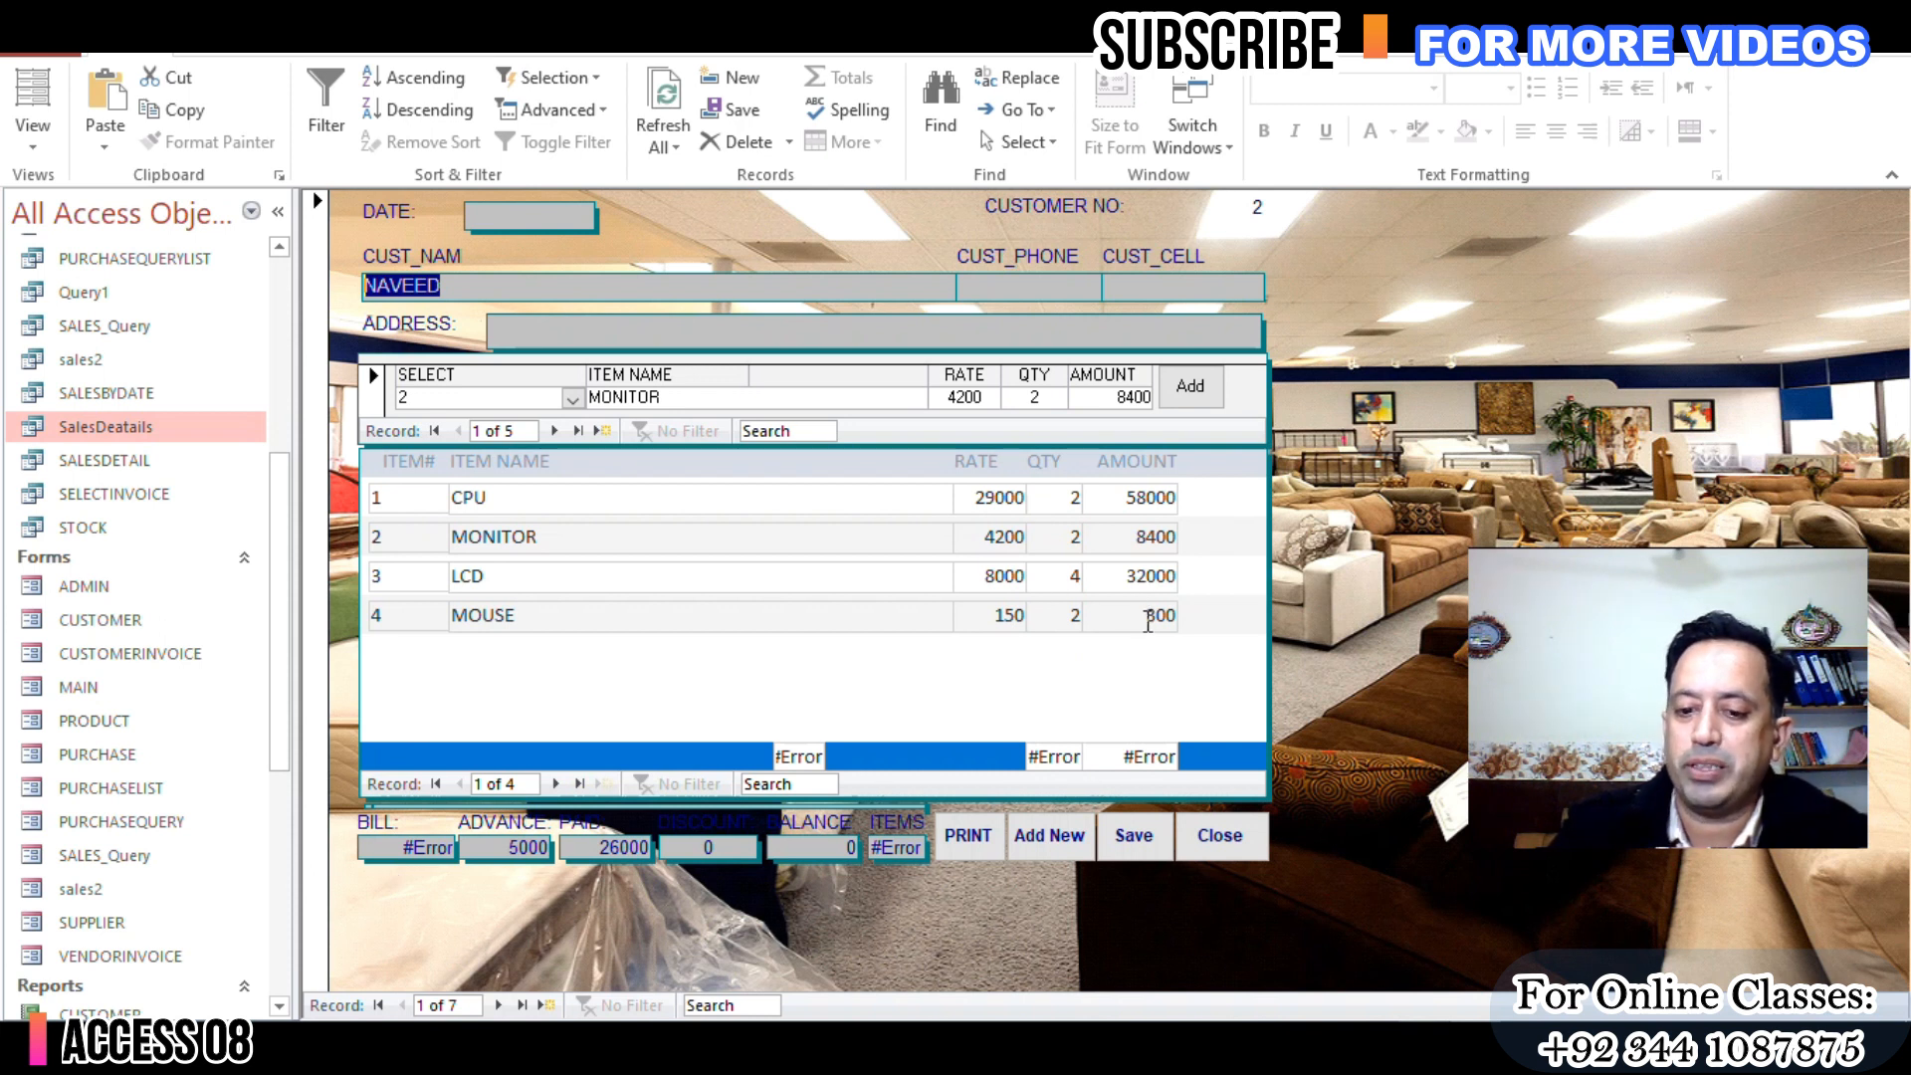
Step: Return the invoice form to Design View and check the control source of the subform footer's AMOUNT total
right_click(1378, 379)
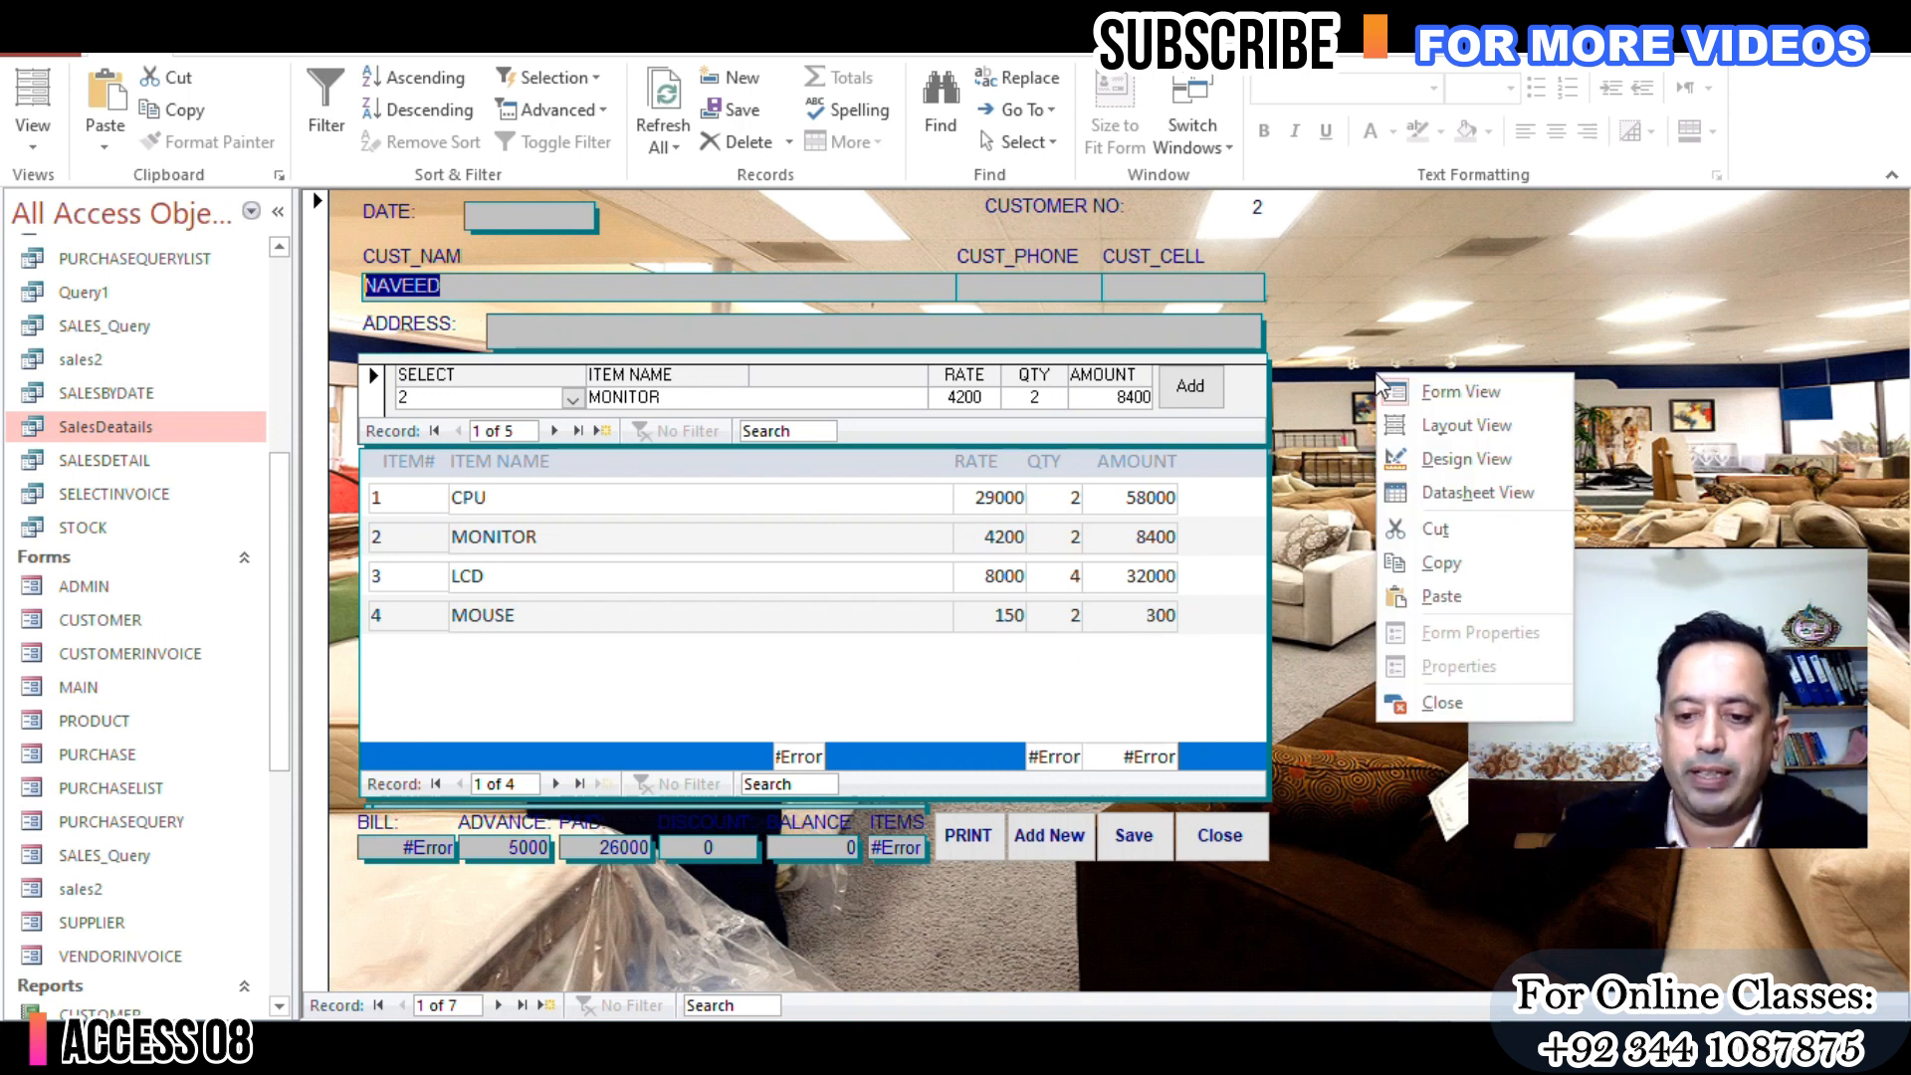
left_click(1434, 460)
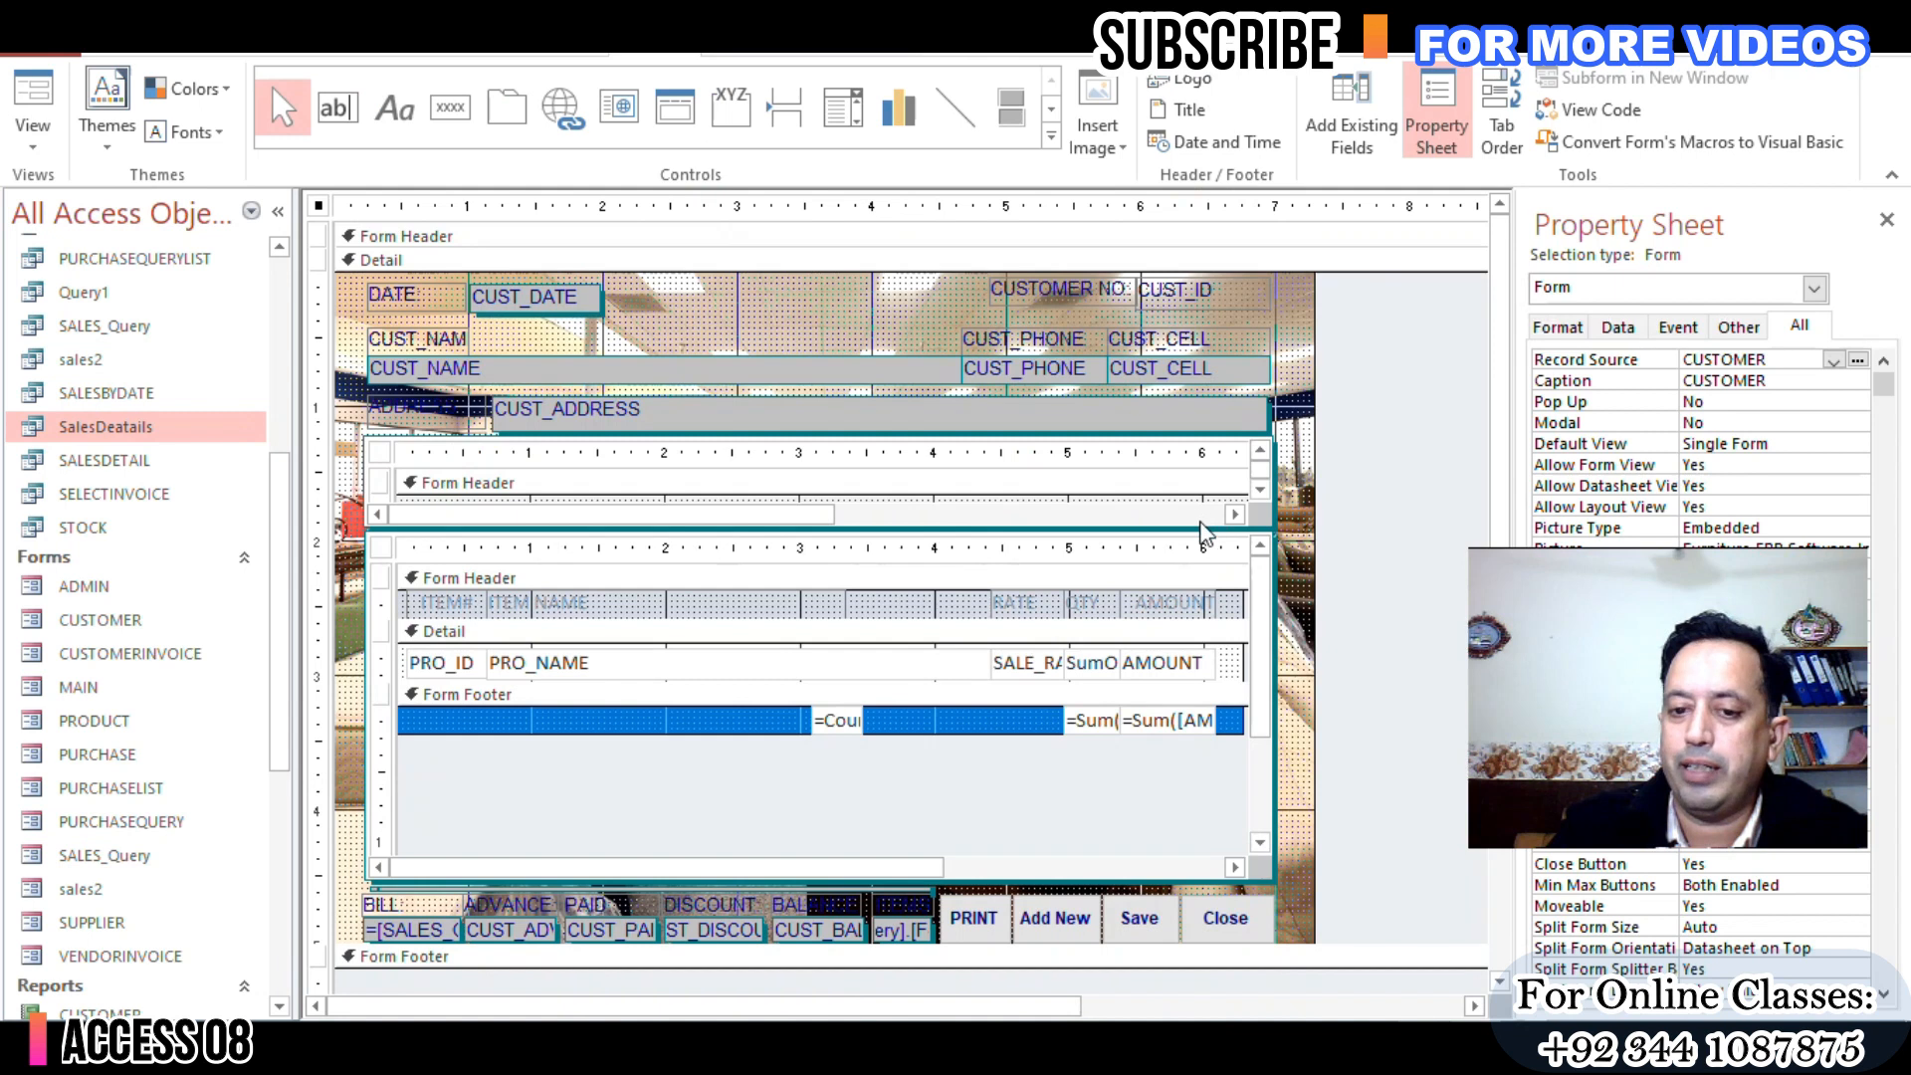
scroll(1202, 538, "down", 2)
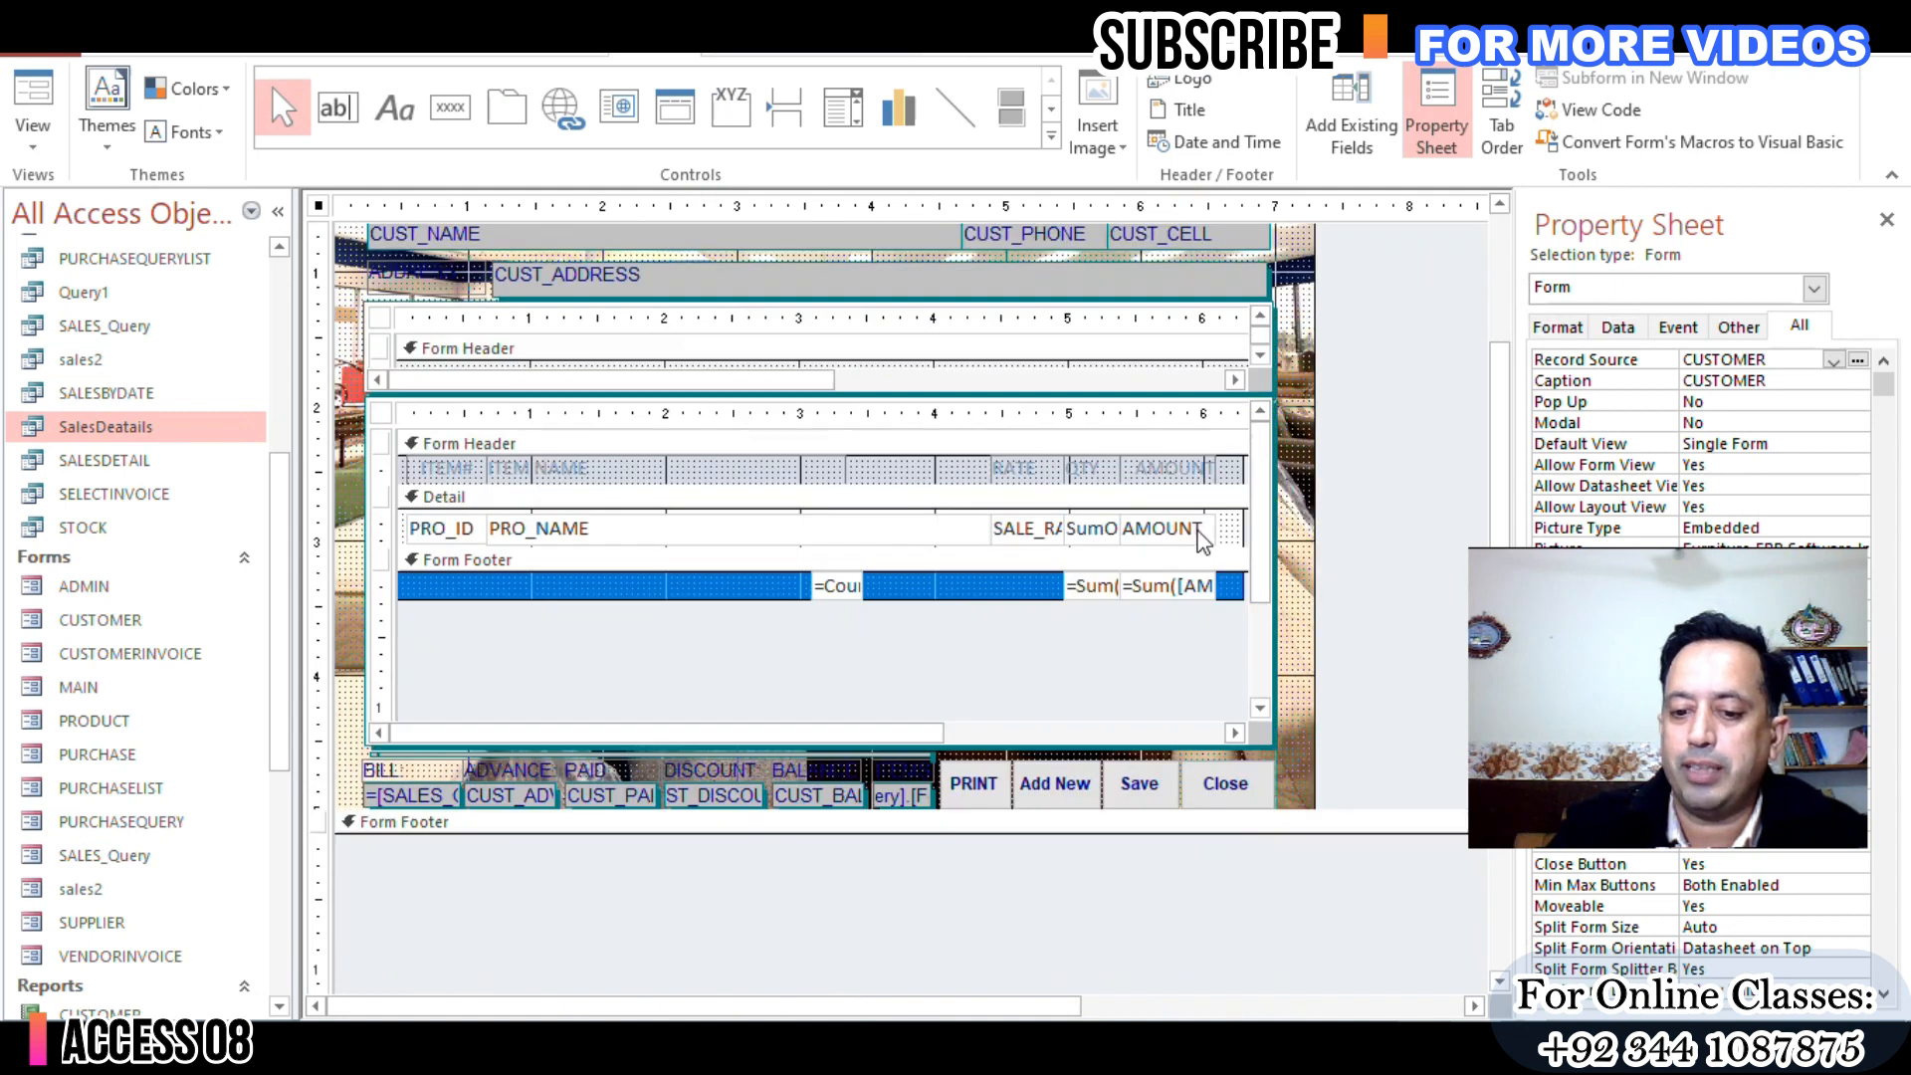
left_click(1190, 587)
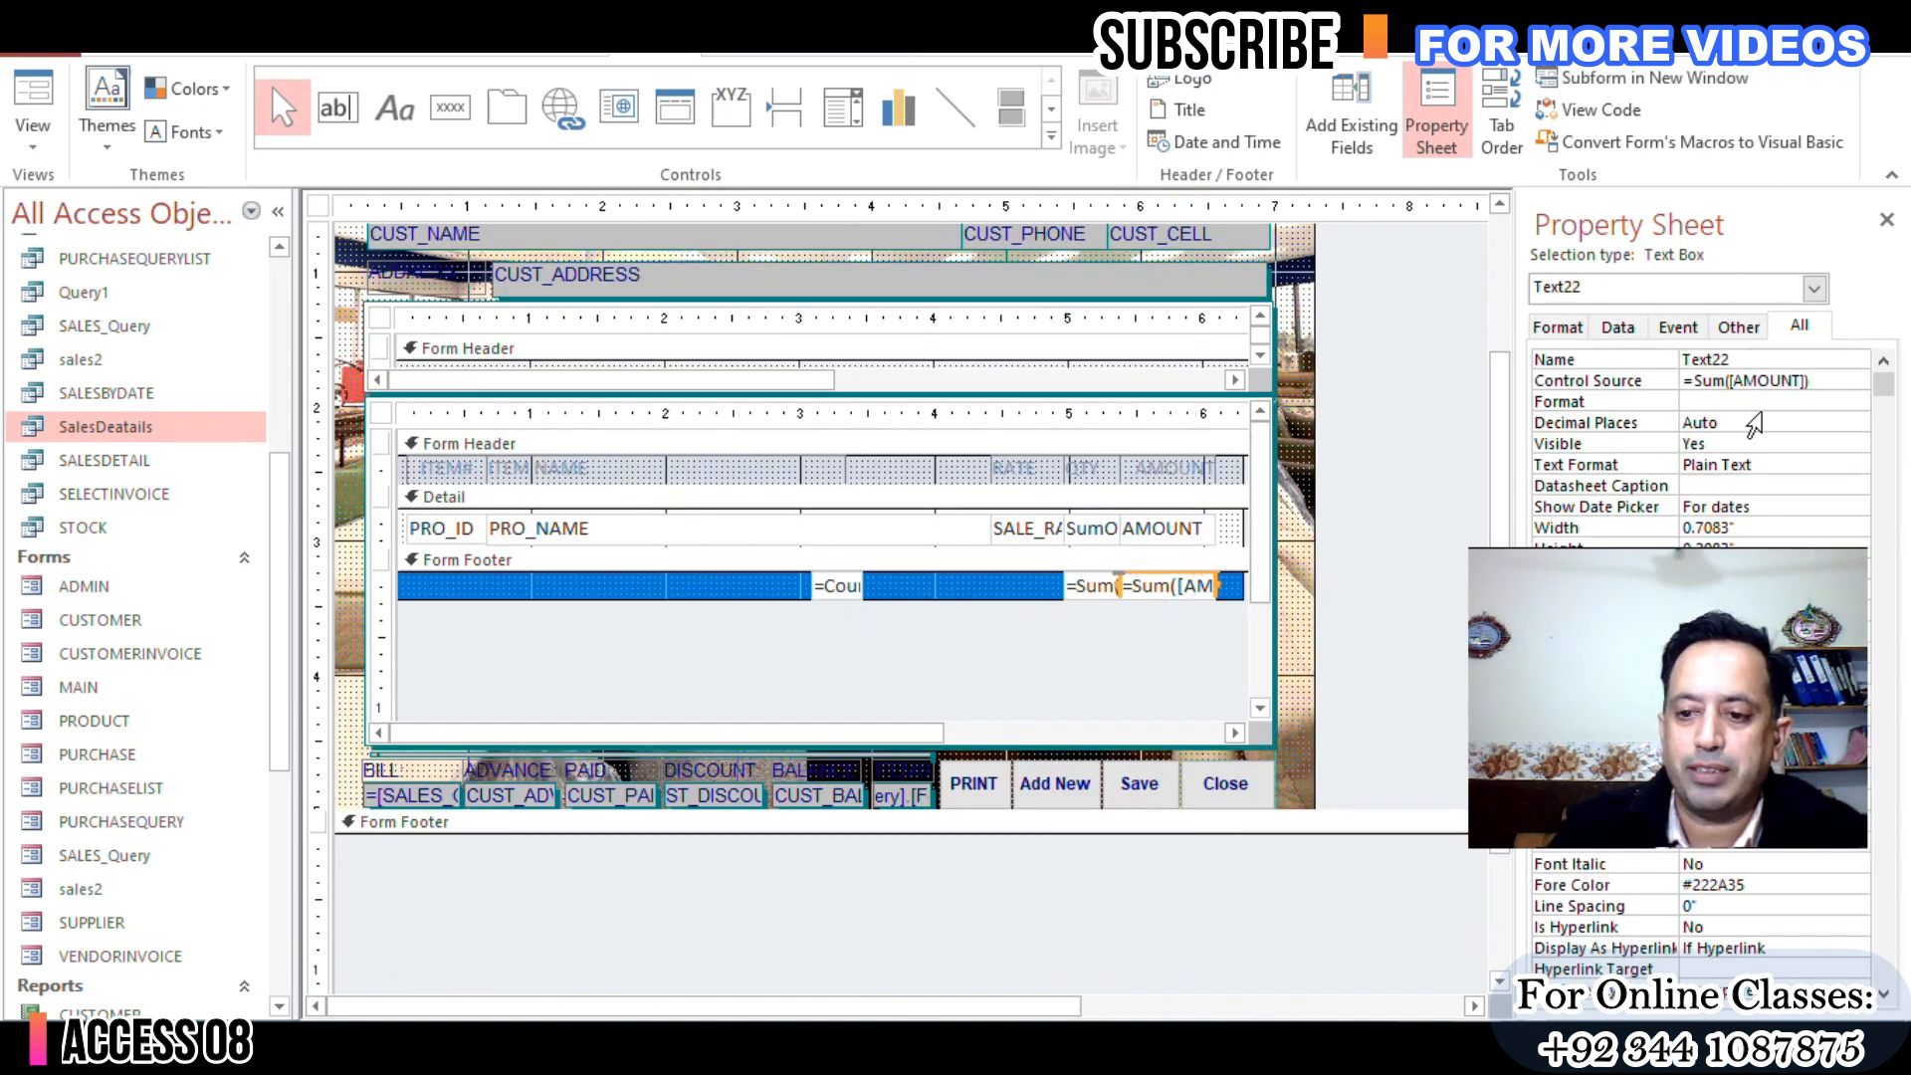
left_click(1092, 589)
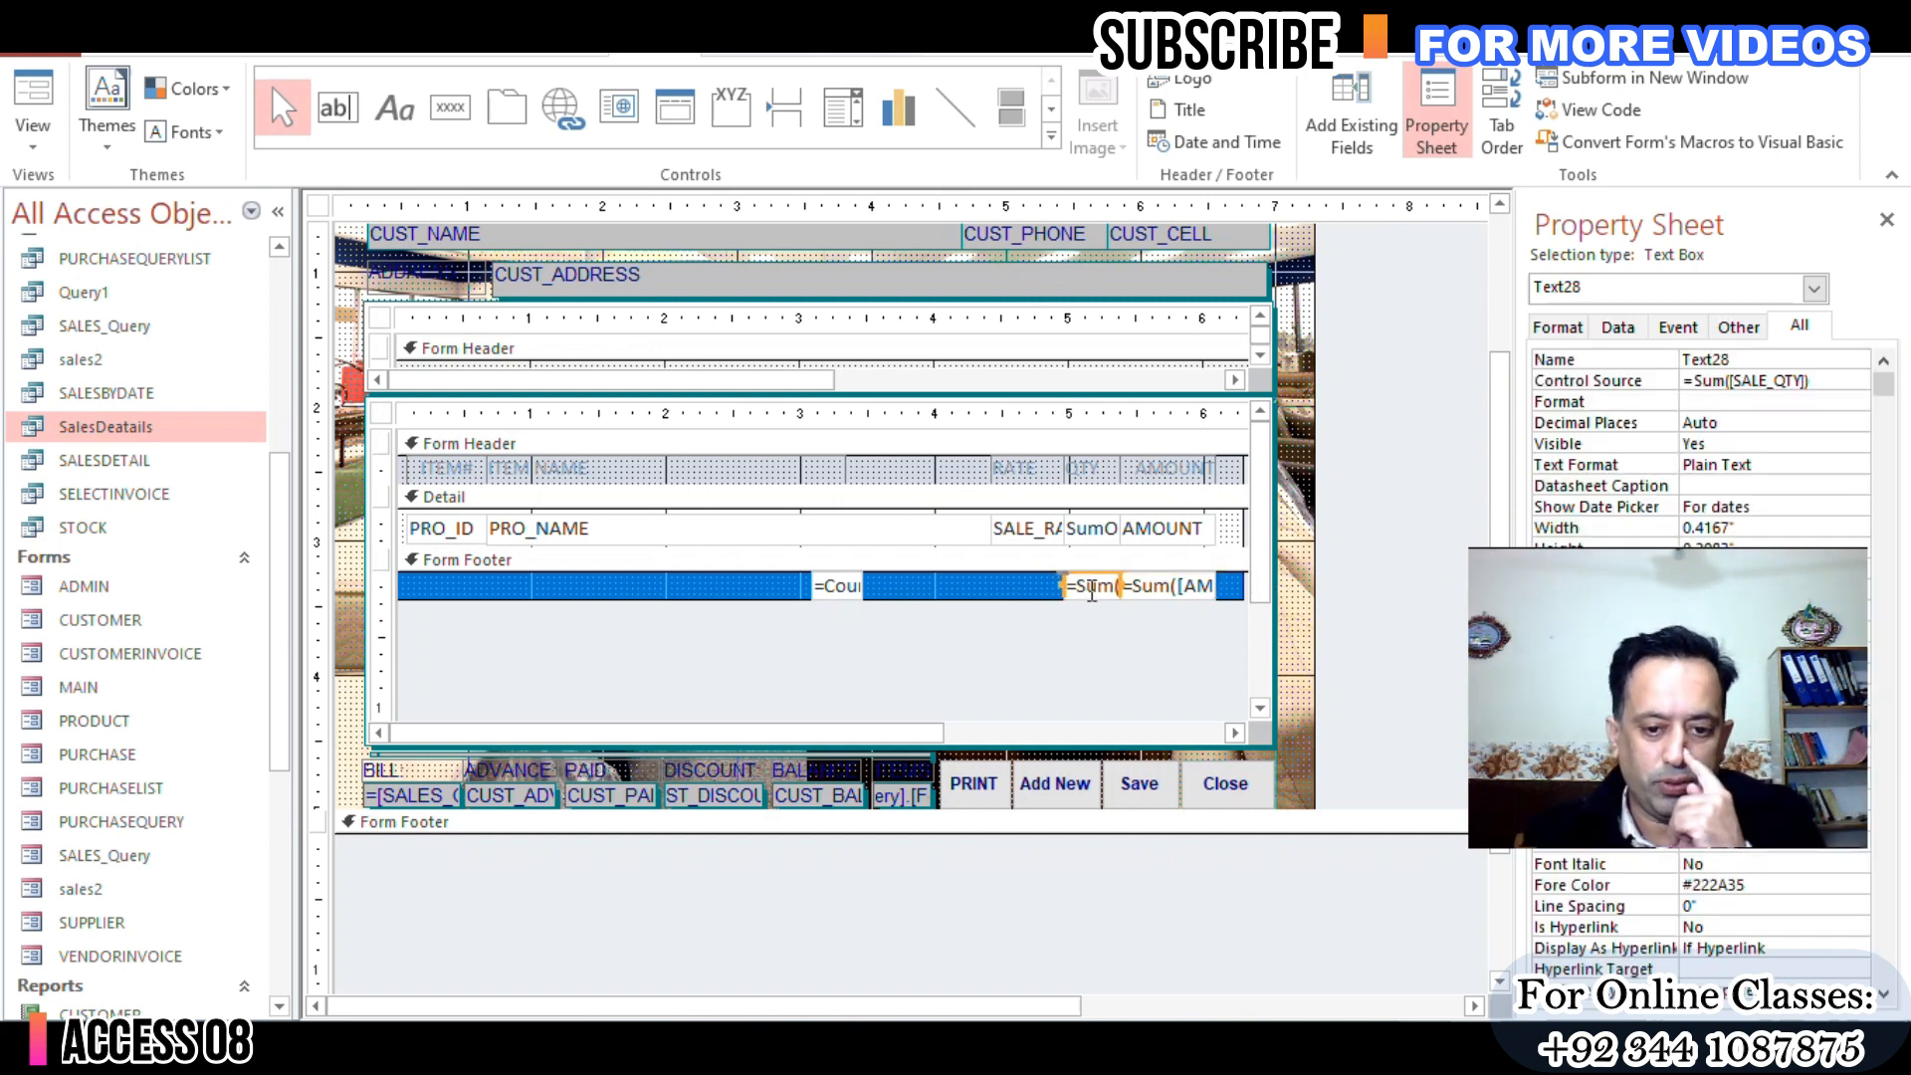
left_click(1772, 380)
left_click(1833, 382)
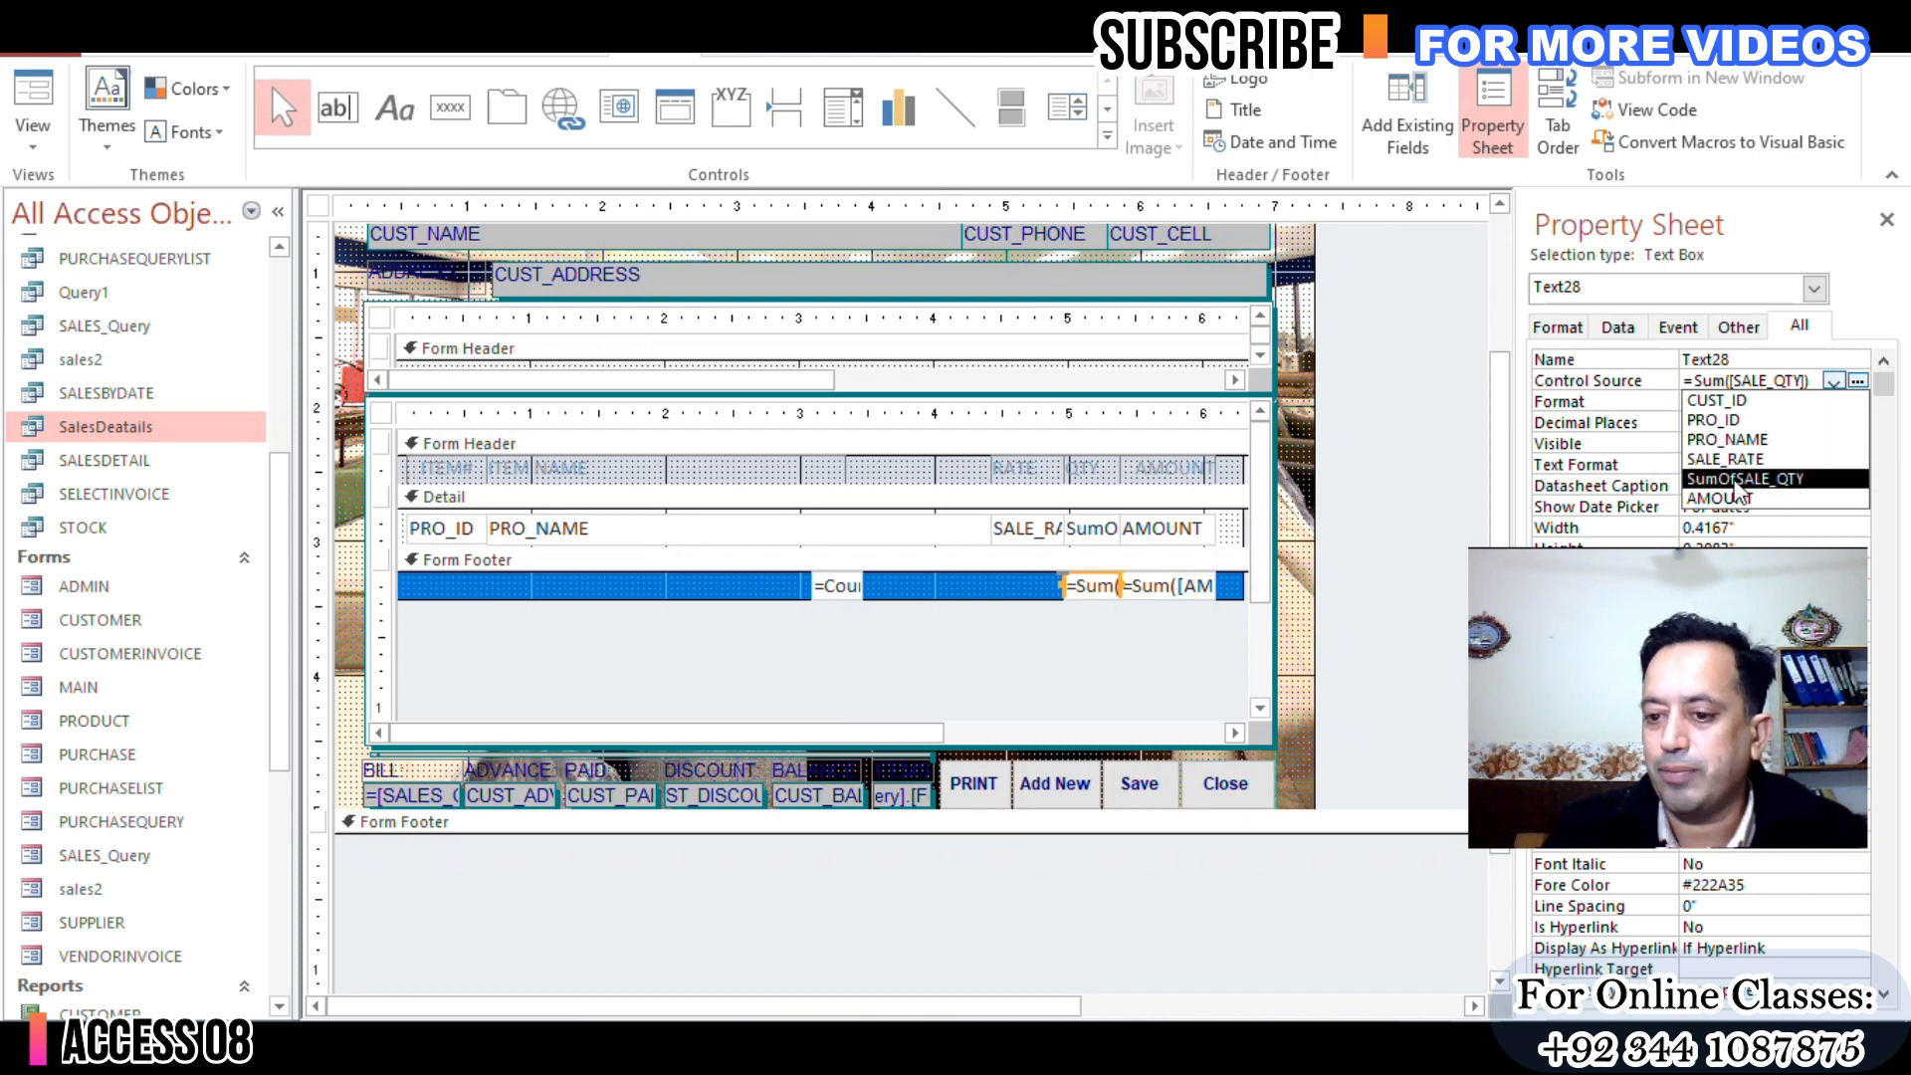
left_click(1857, 382)
double_click(723, 248)
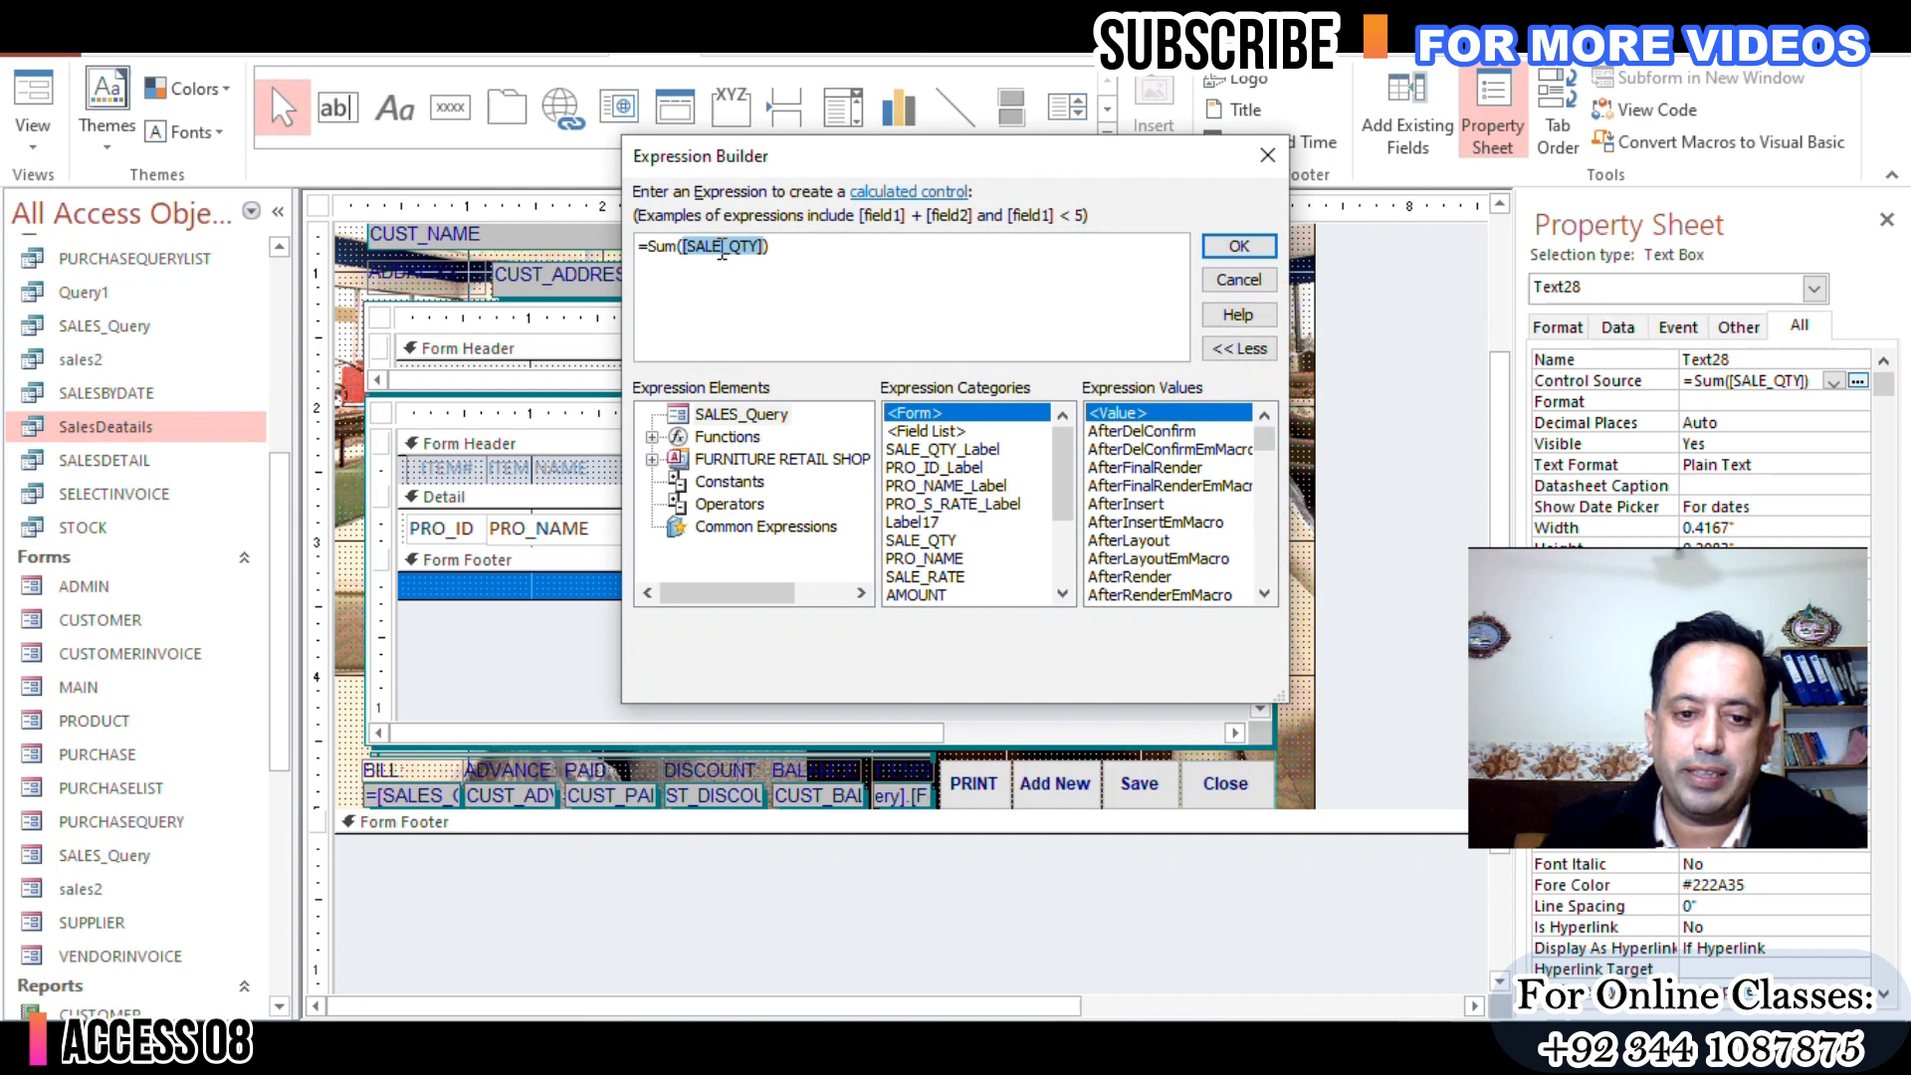
key("Delete")
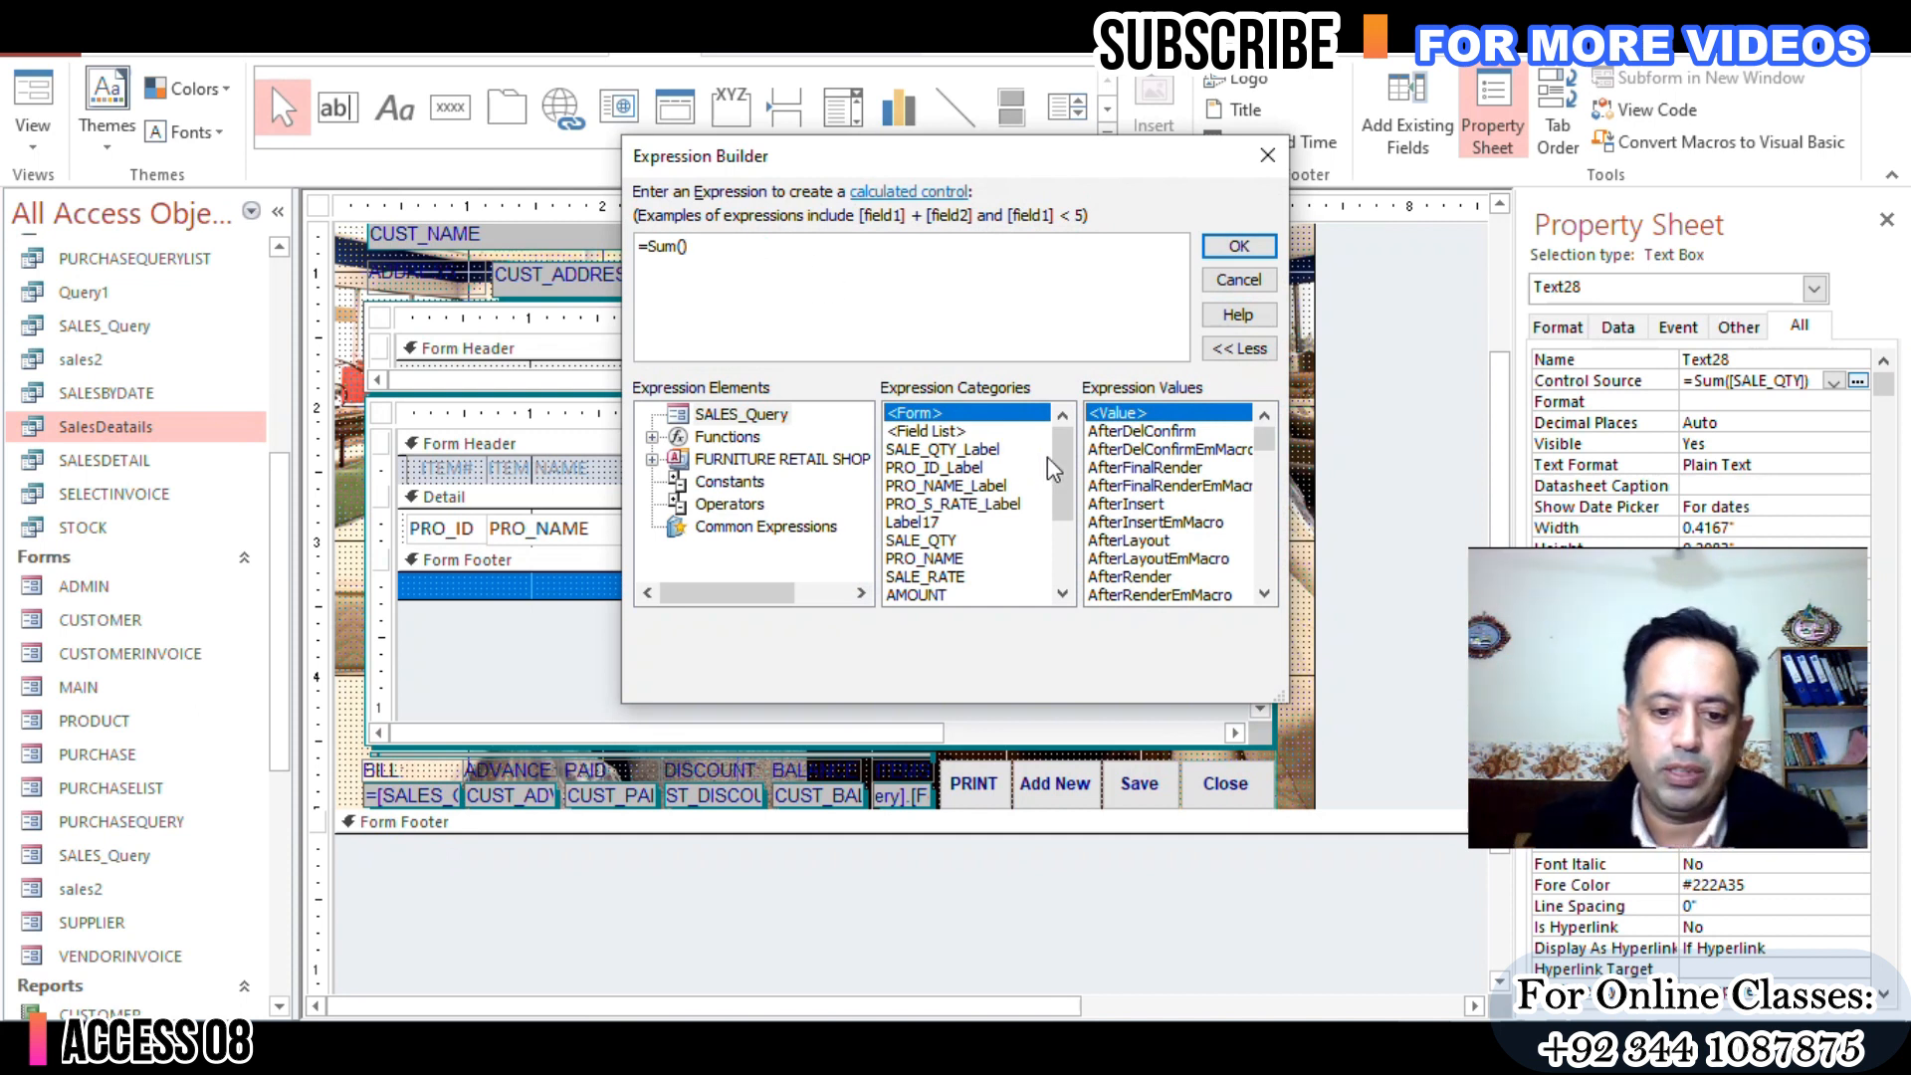
mouse_move(1070, 445)
left_mouse_down()
mouse_move(1063, 523)
mouse_move(1067, 420)
left_mouse_up()
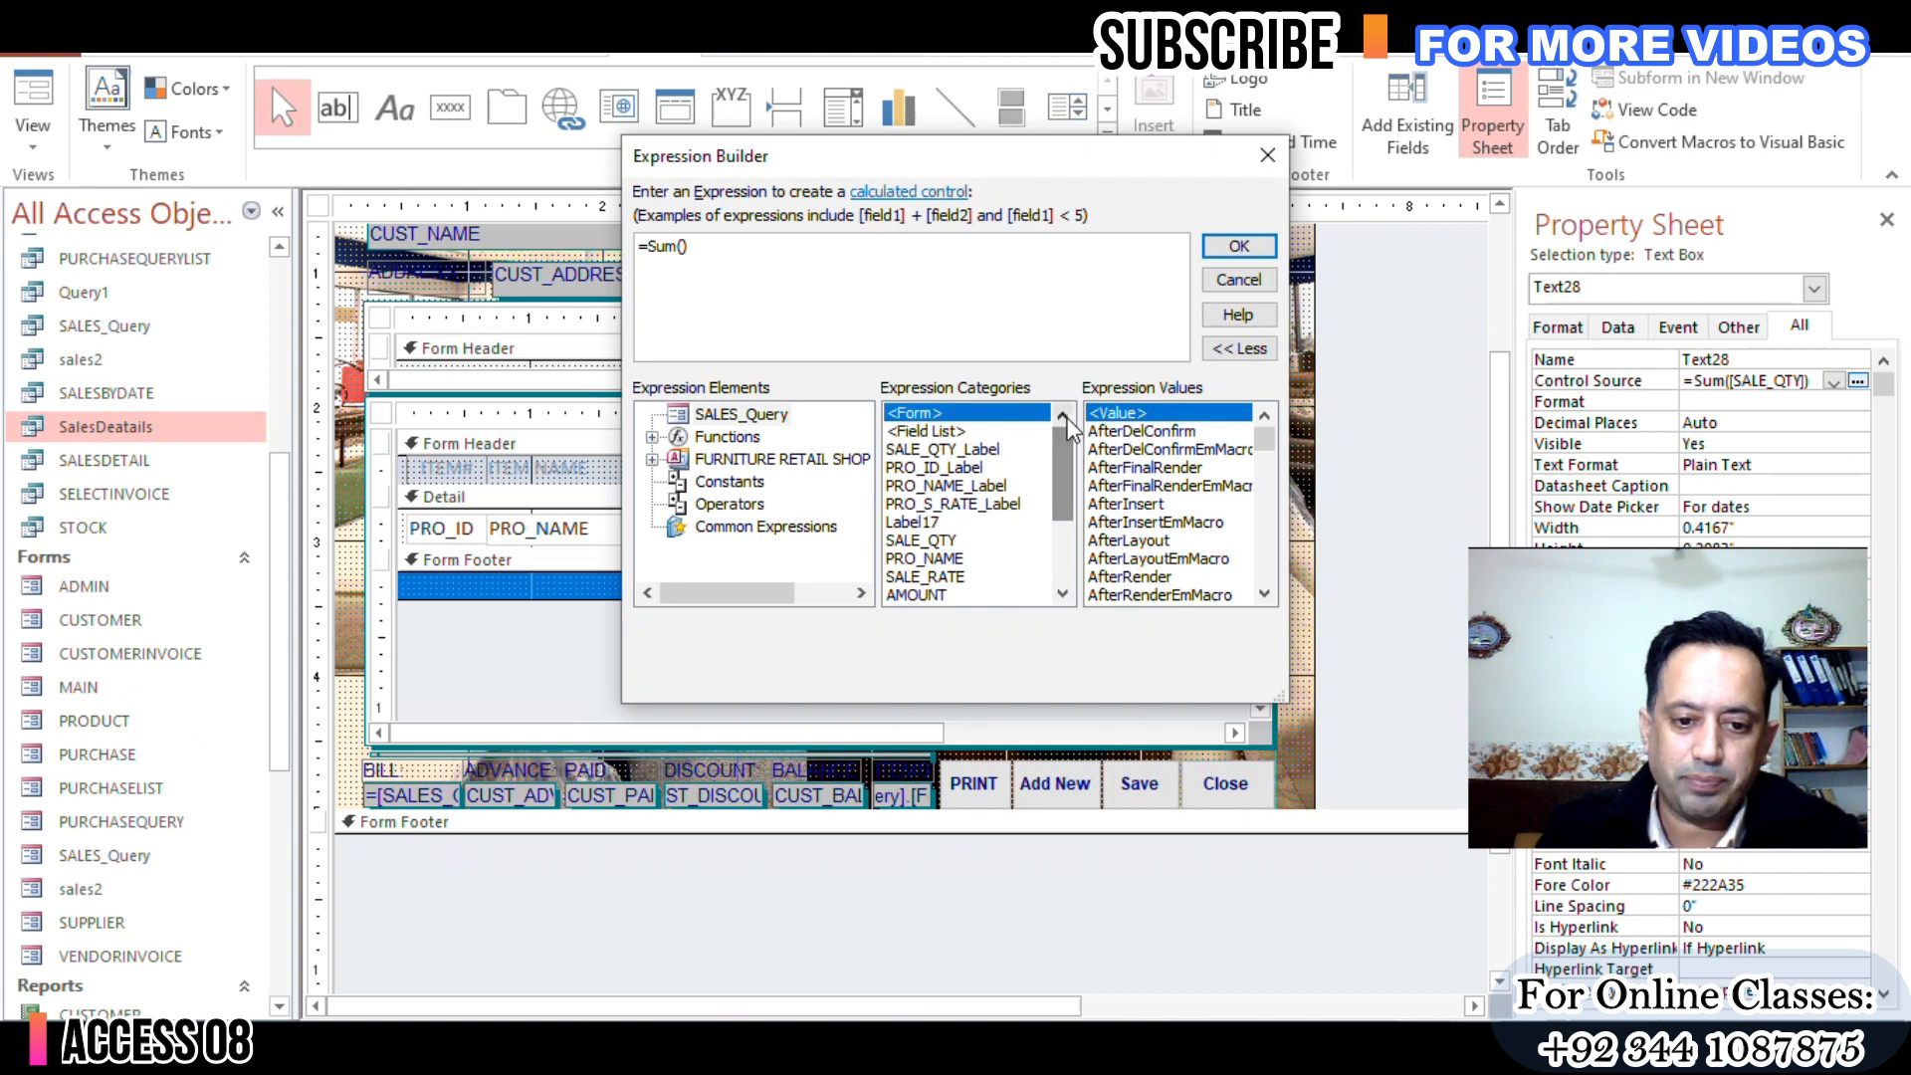
left_click(1234, 279)
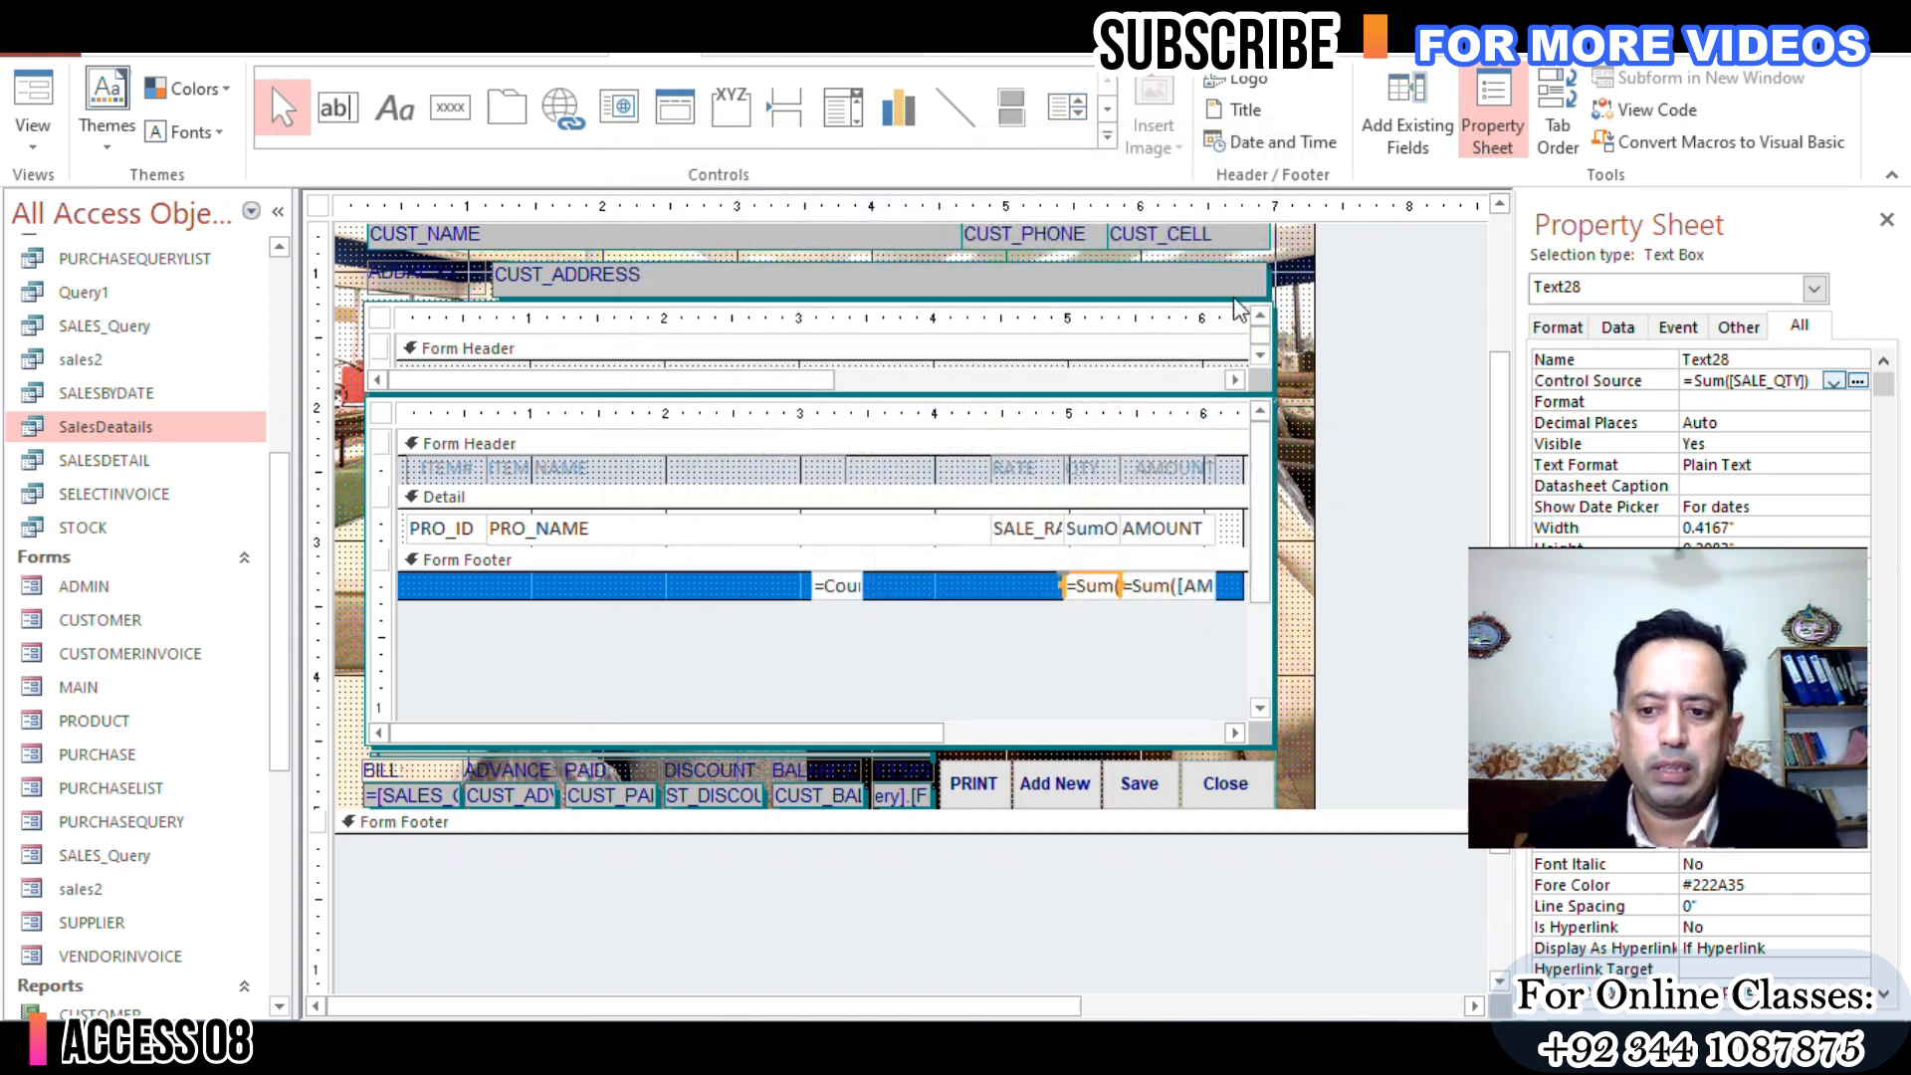
left_click(1858, 381)
mouse_move(1061, 453)
left_mouse_down()
mouse_move(1067, 519)
mouse_move(1067, 460)
left_mouse_up()
left_click(943, 467)
left_click(936, 559)
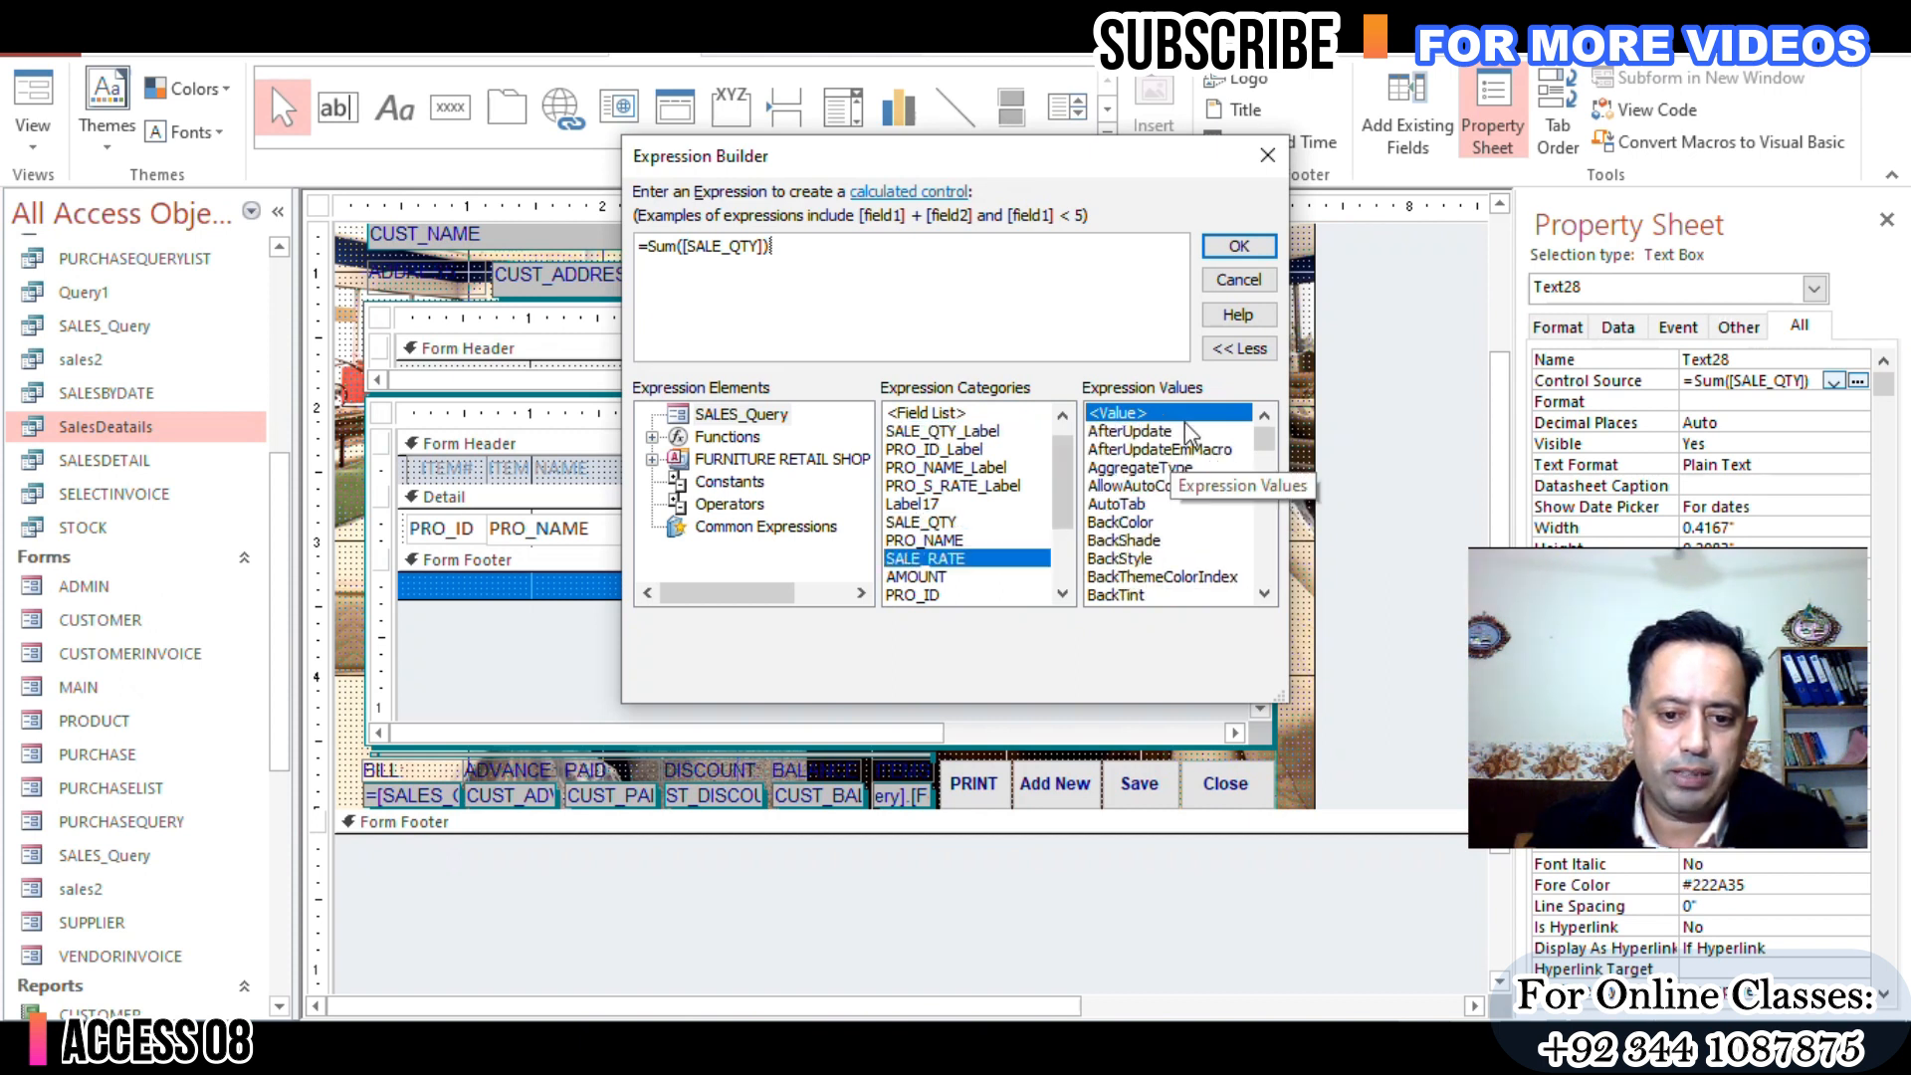
left_click(1239, 245)
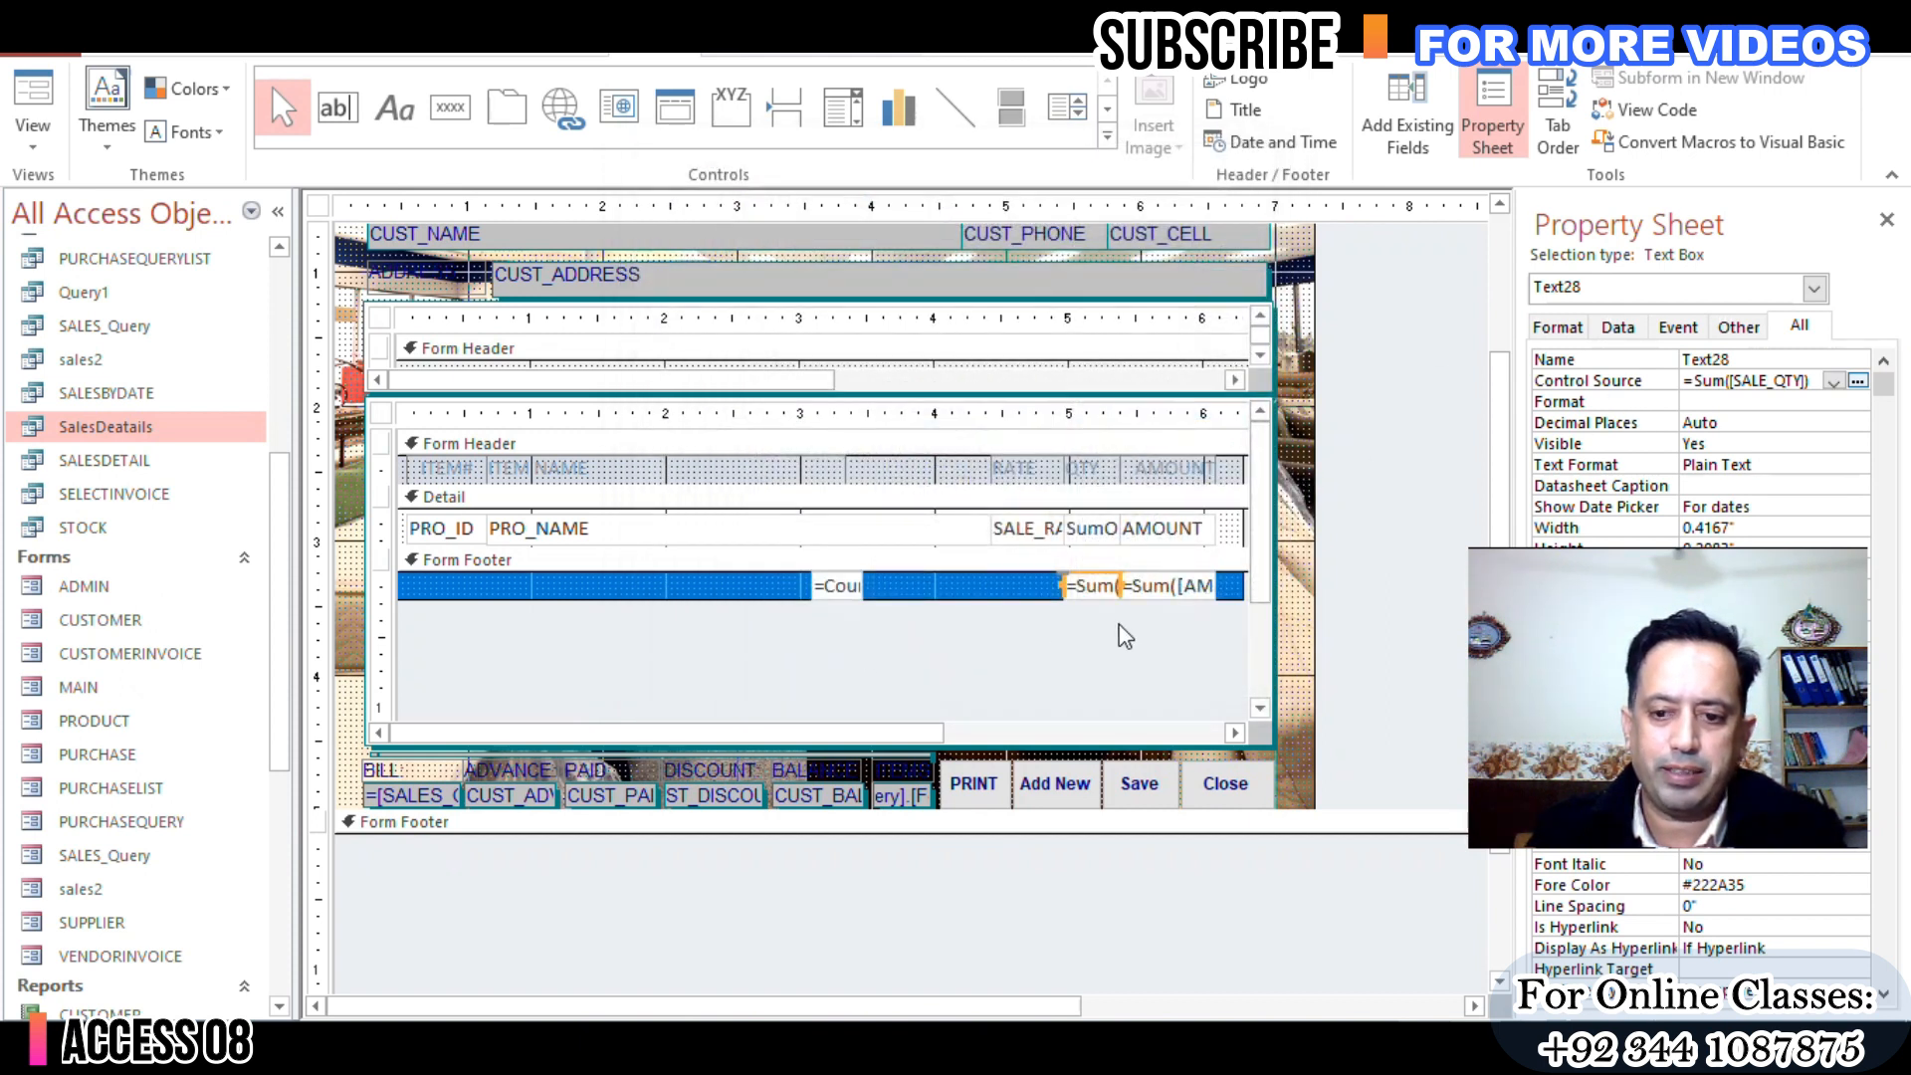
Step: Copy the field name SumOfSALE_QTY from the detail quantity box and set the footer quantity total's control source to =Sum([SumOfSALE_QTY])
left_click(1095, 533)
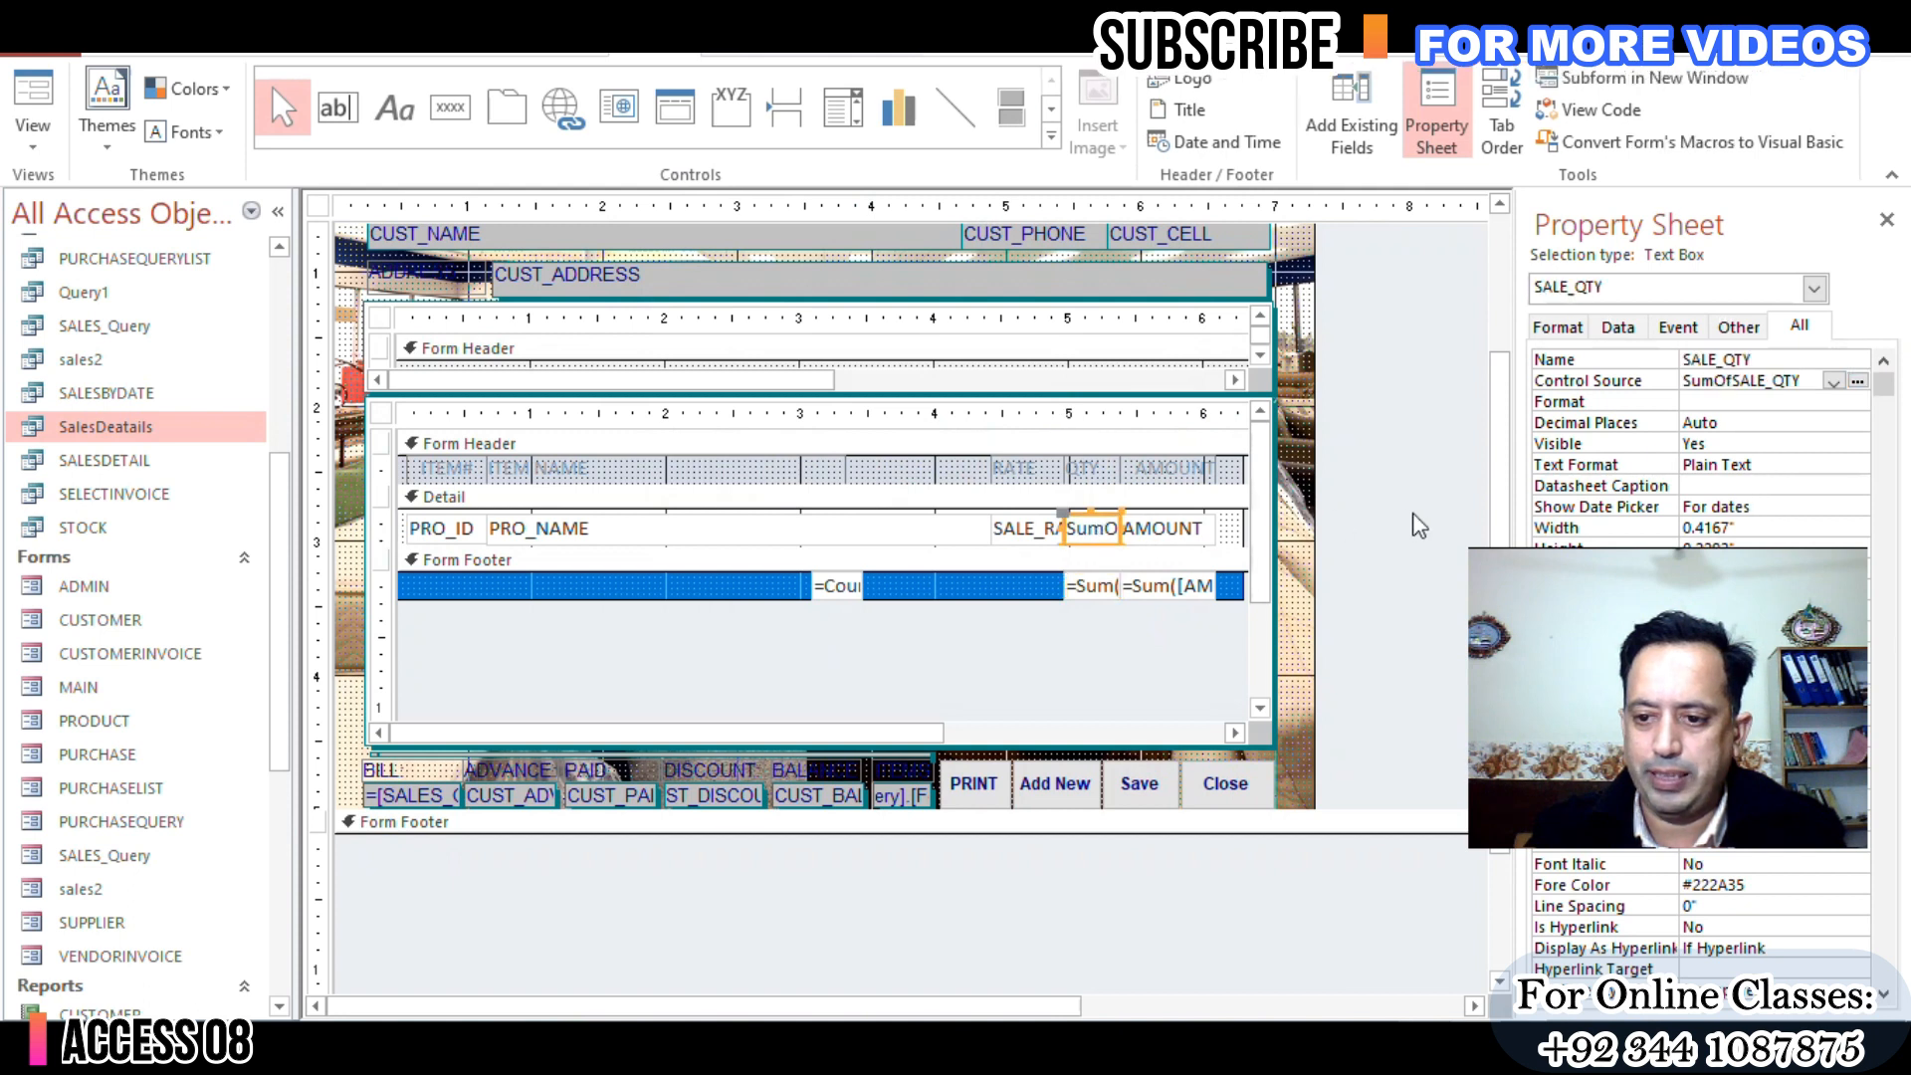
left_click_drag(1807, 383, 1621, 386)
key("ctrl+c")
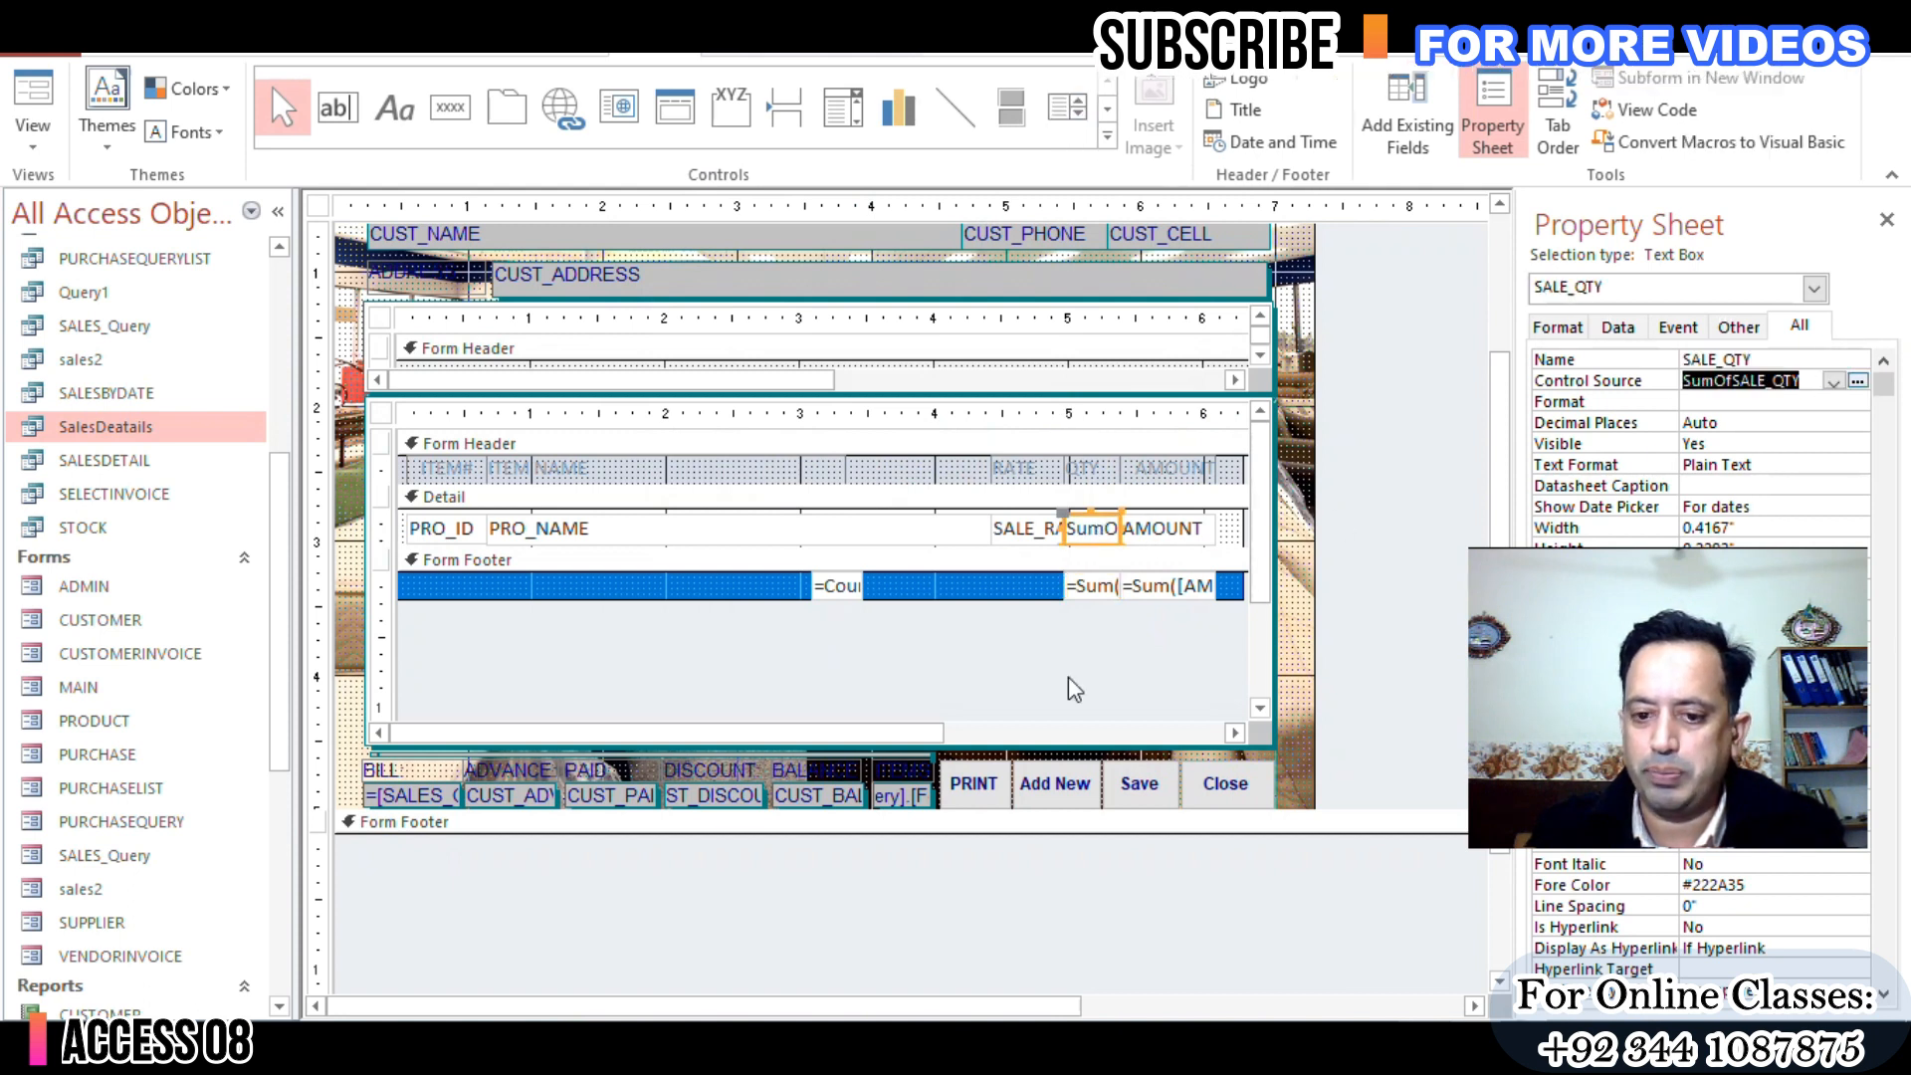
left_click(1116, 585)
double_click(1751, 381)
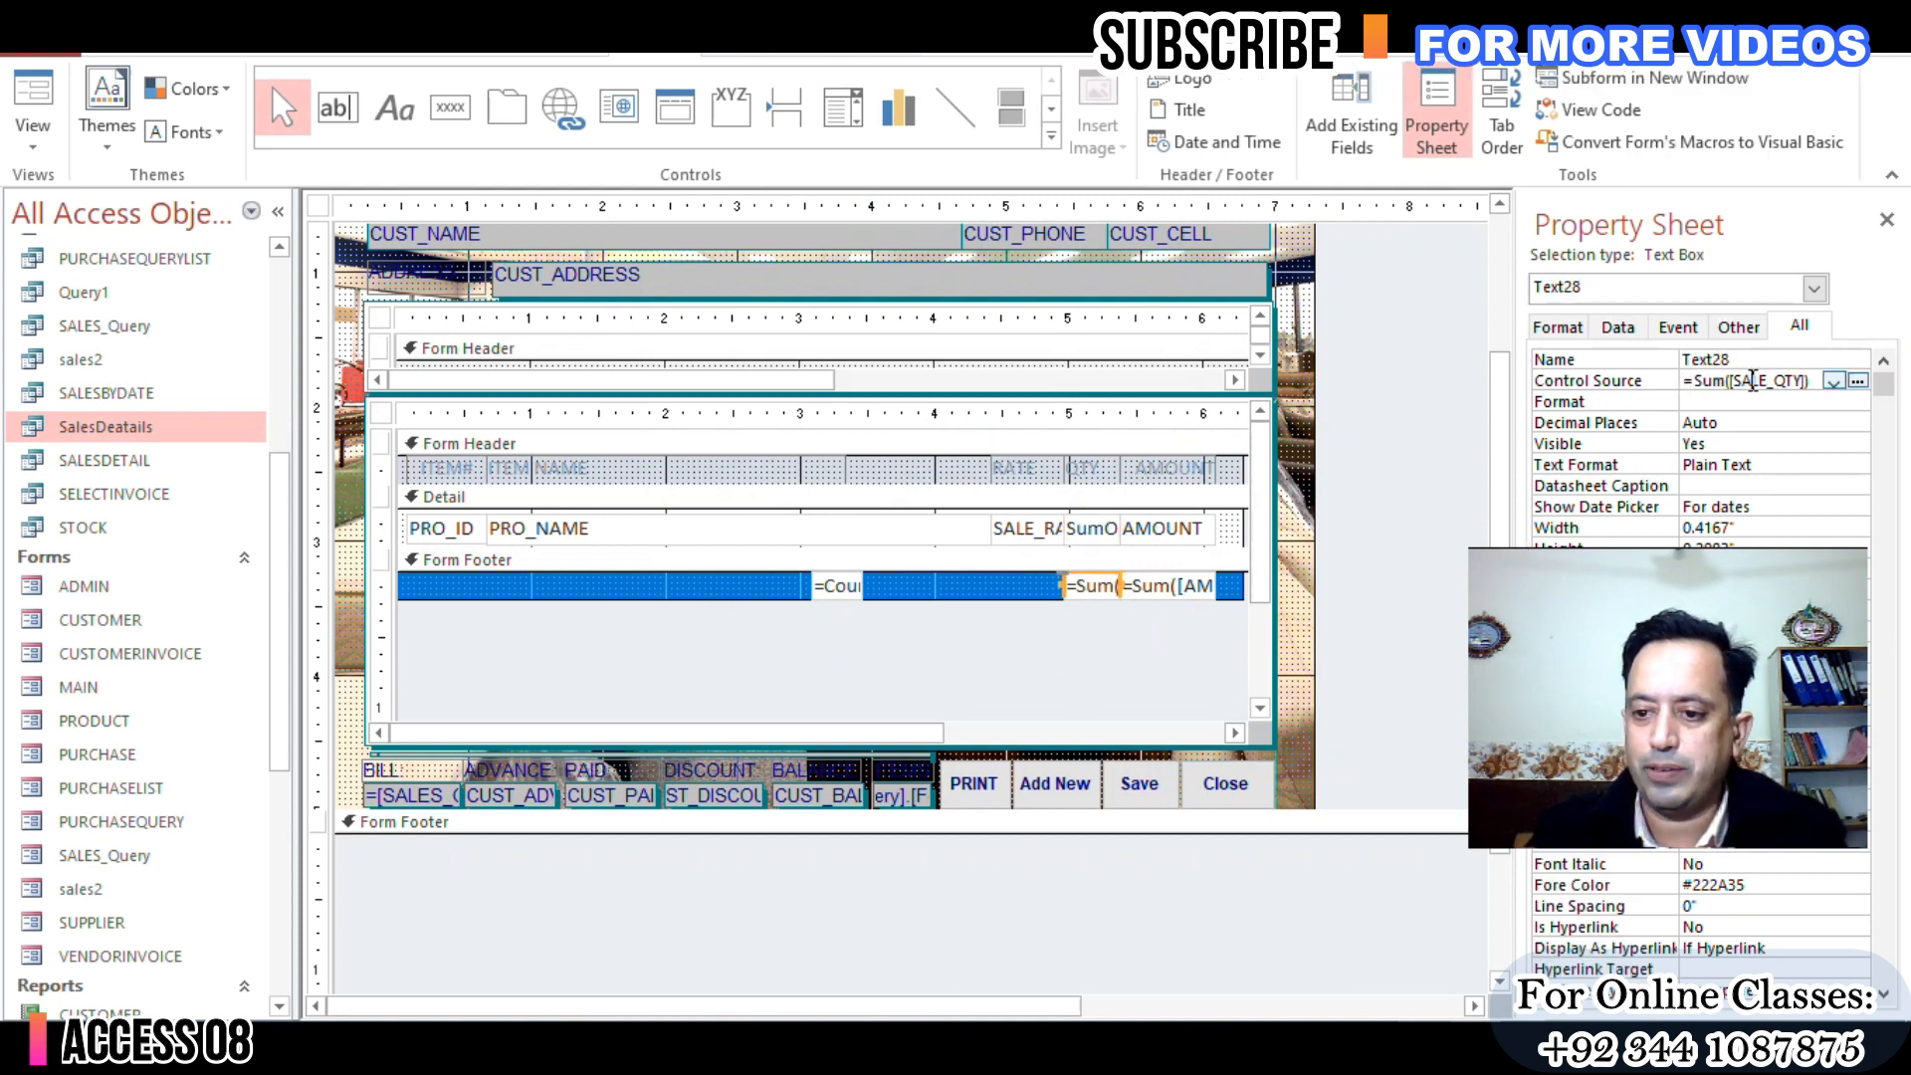
left_click_drag(1801, 382, 1734, 382)
key("ctrl+v")
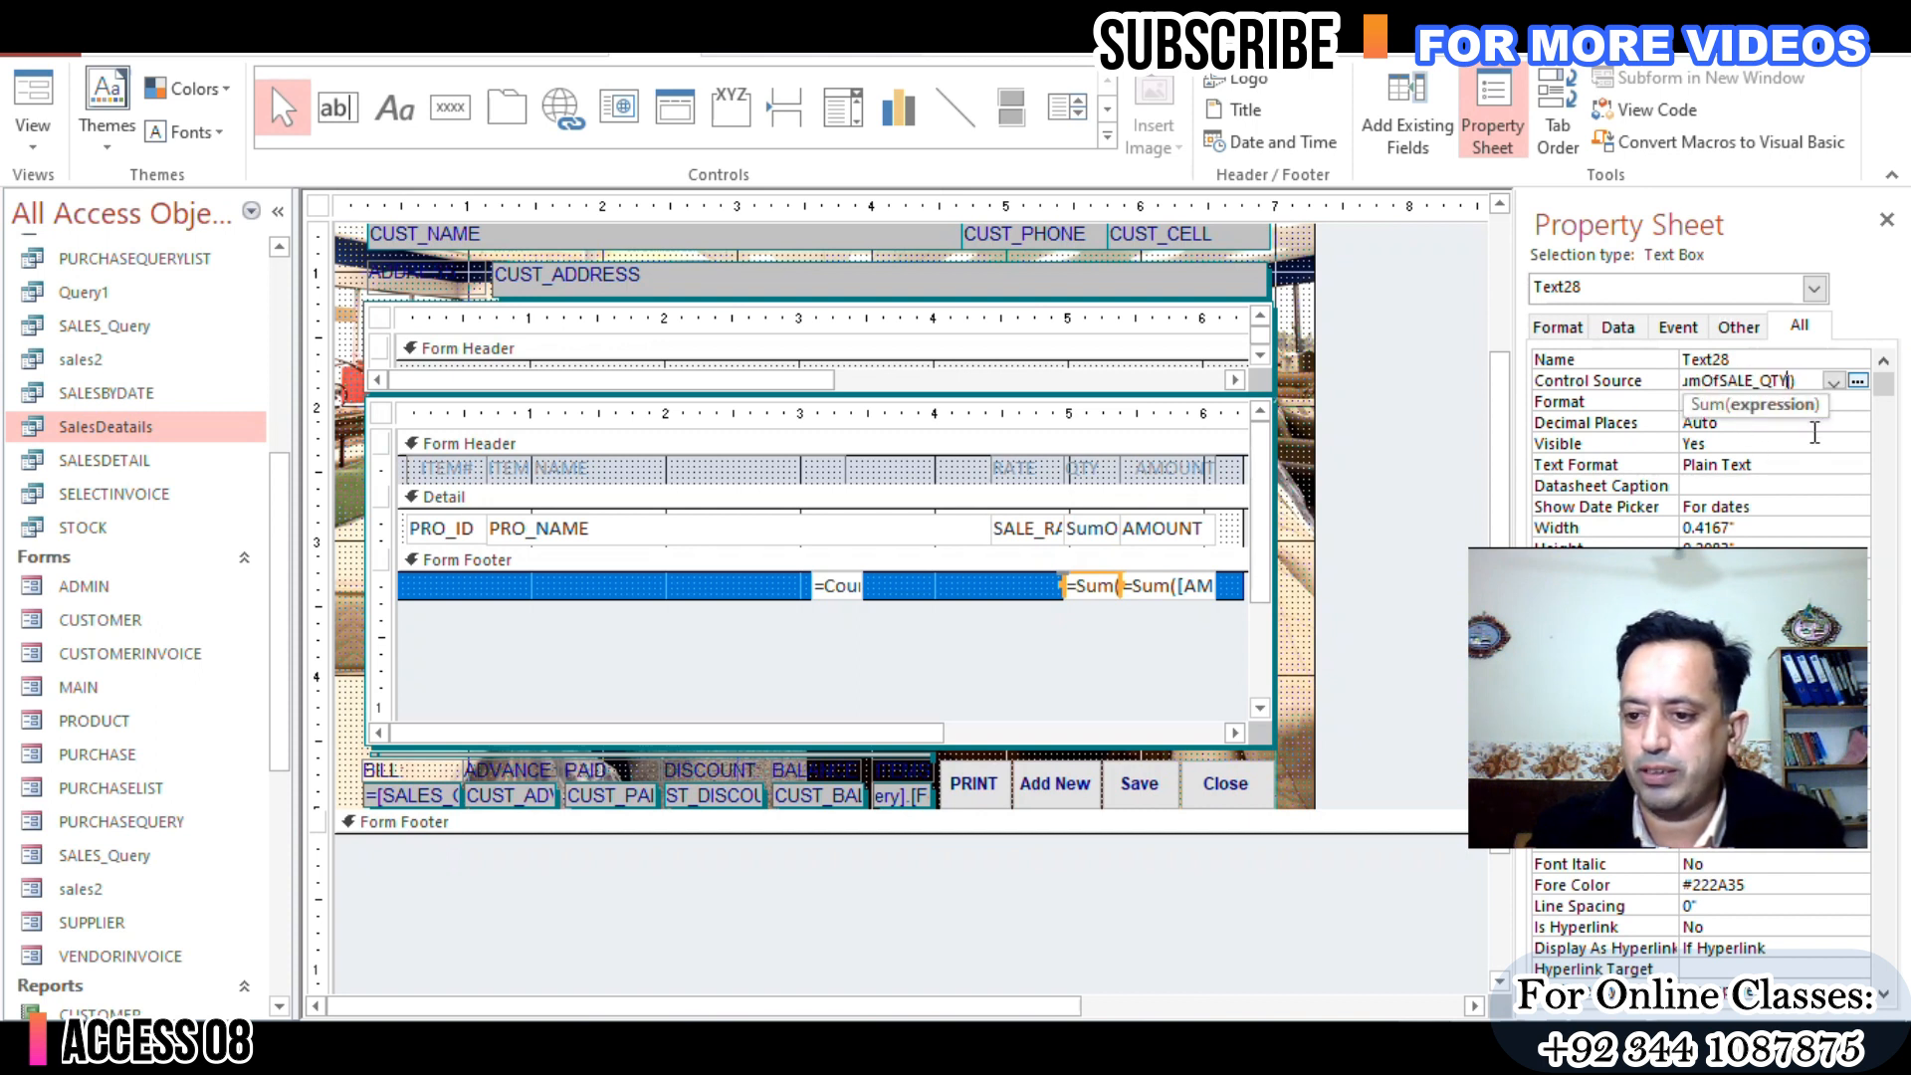
left_click(1804, 443)
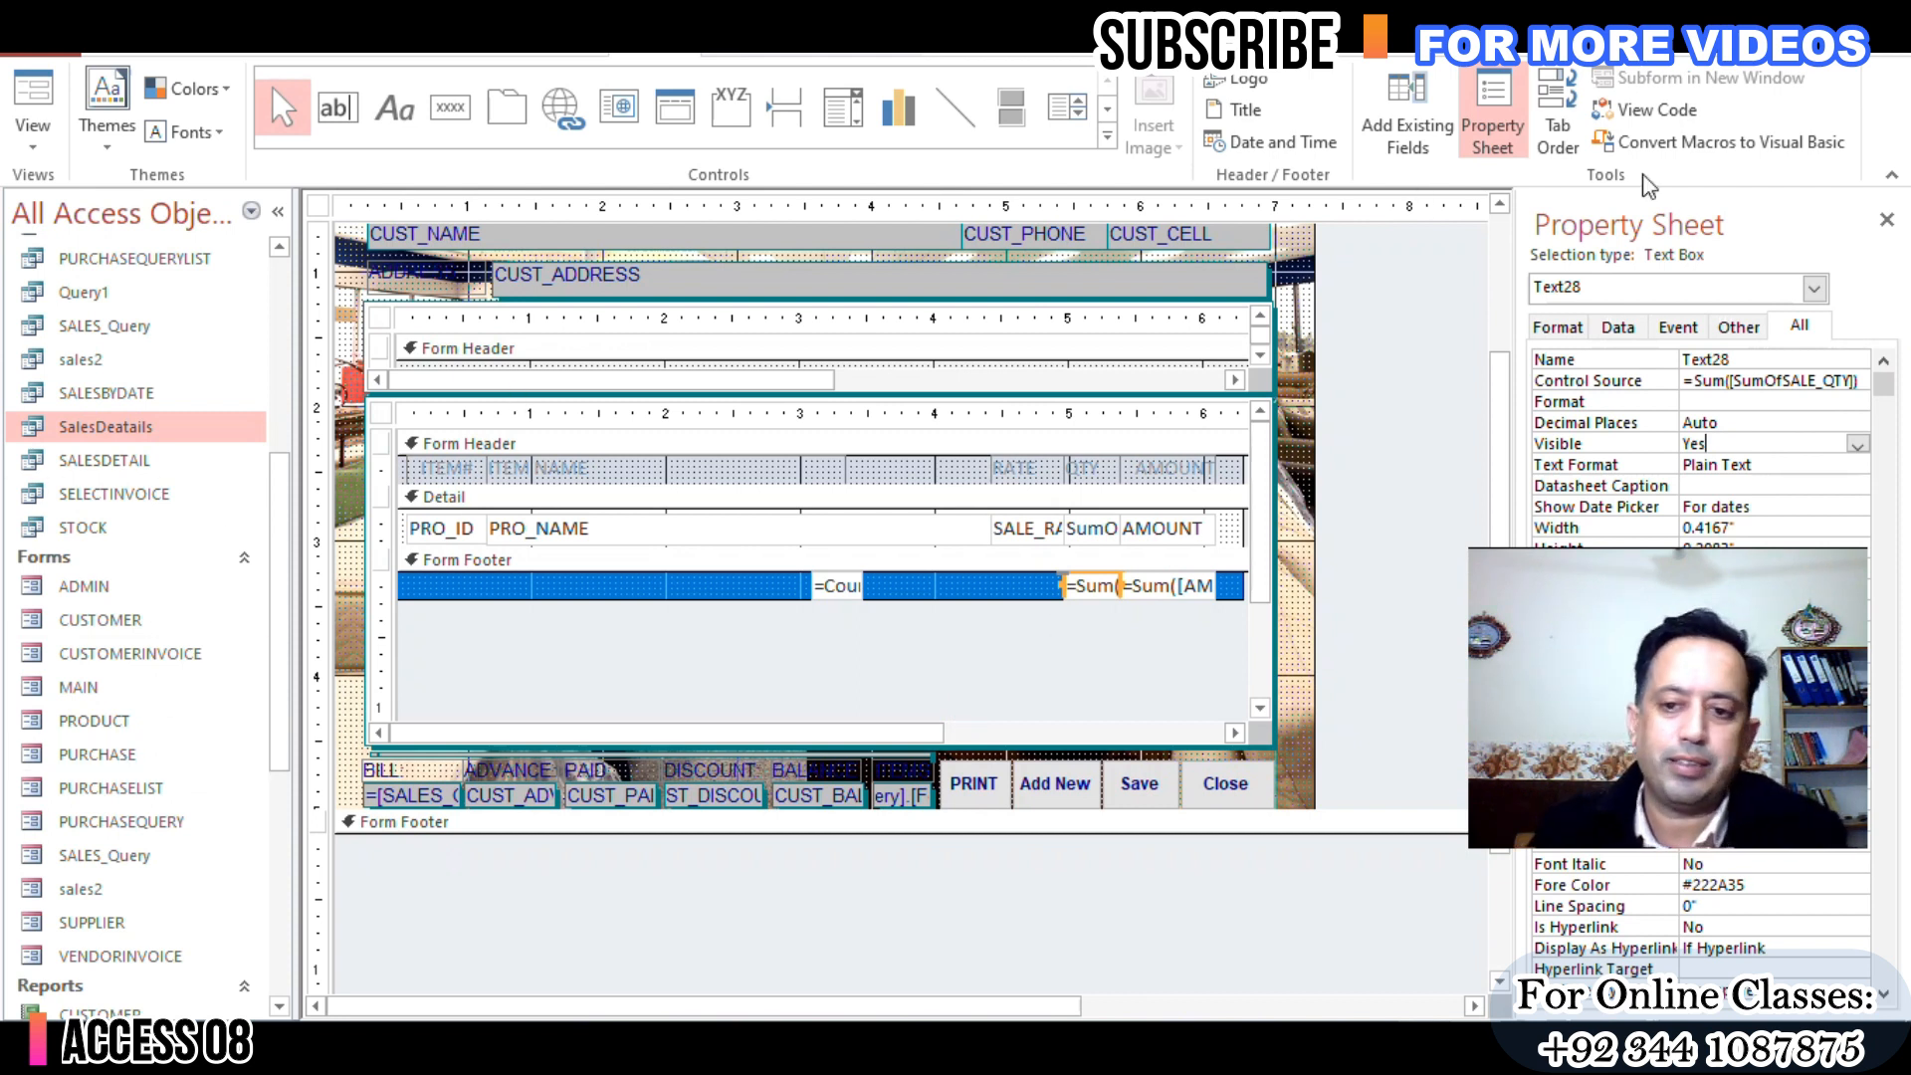
Step: Close the form design, reopen the sale invoice to check the subform's footer totals, and return it to Design View
left_click(1887, 45)
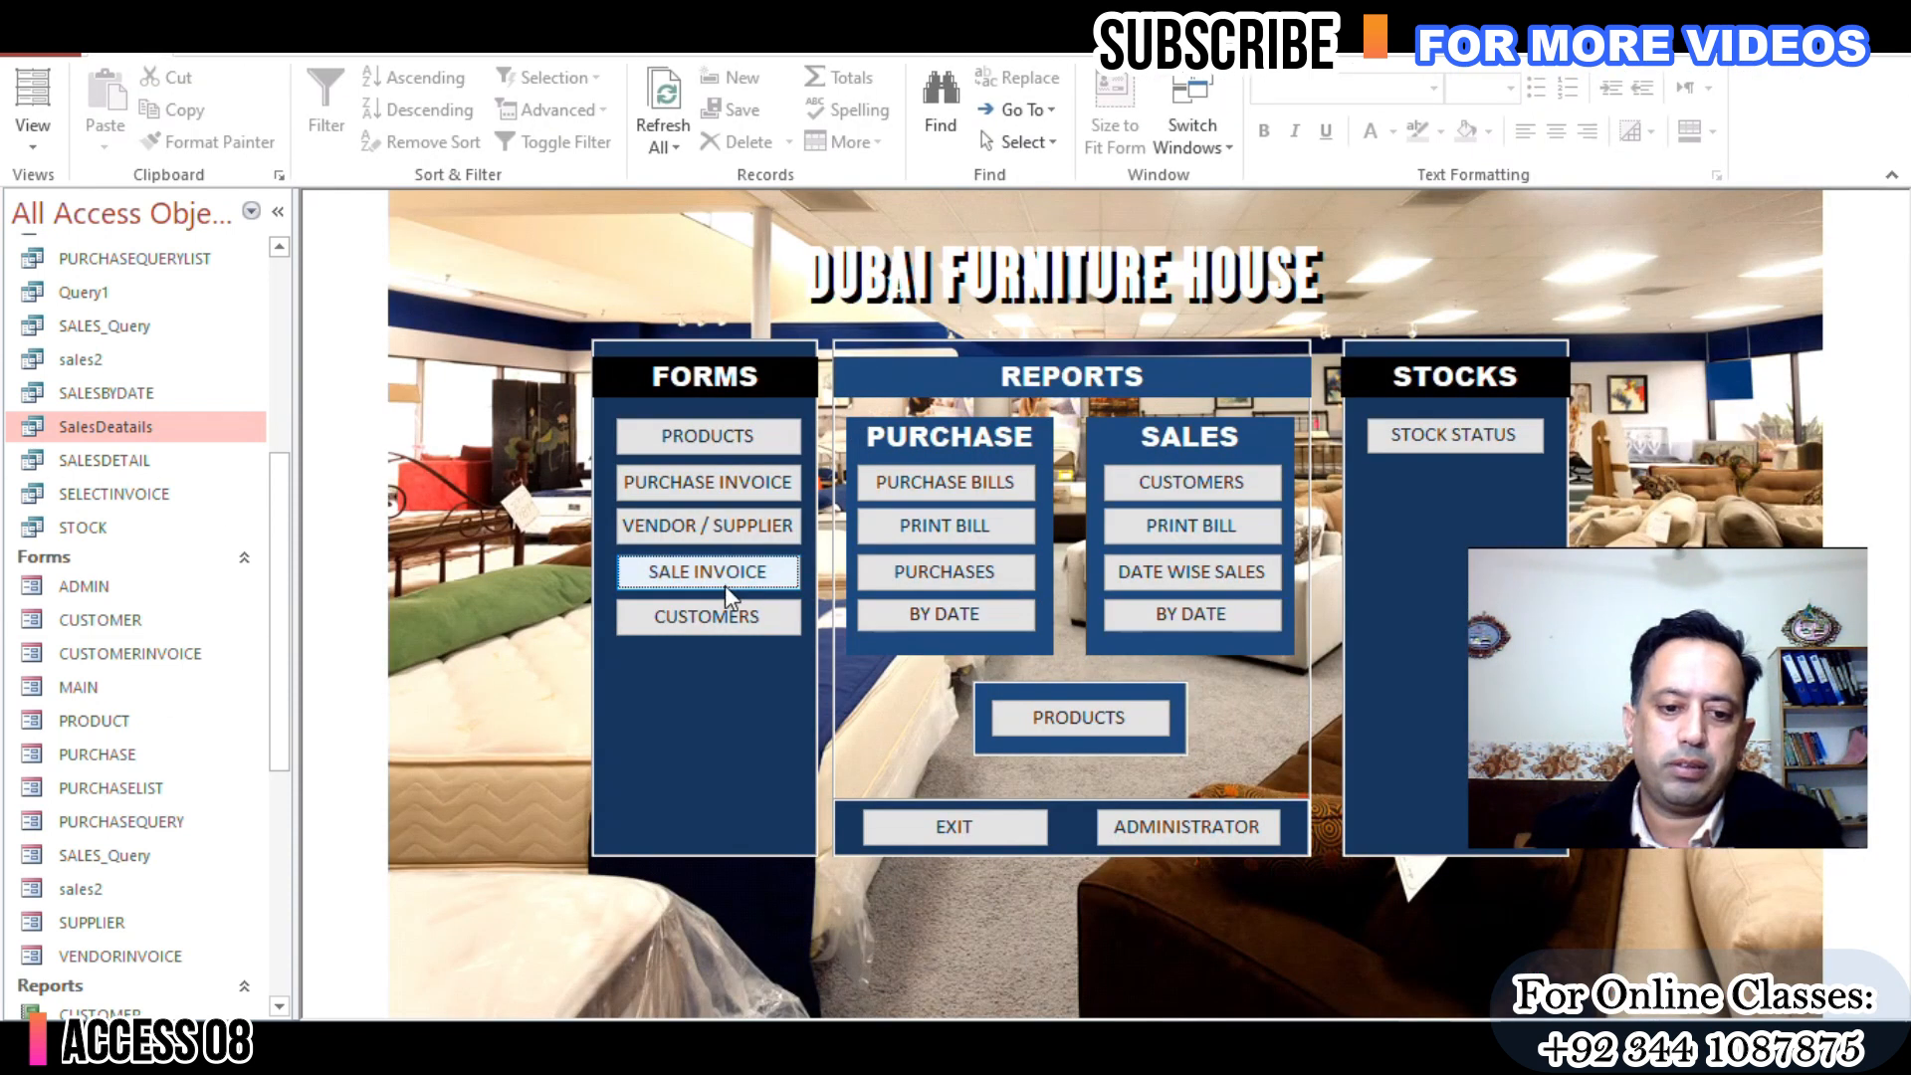
left_click(726, 585)
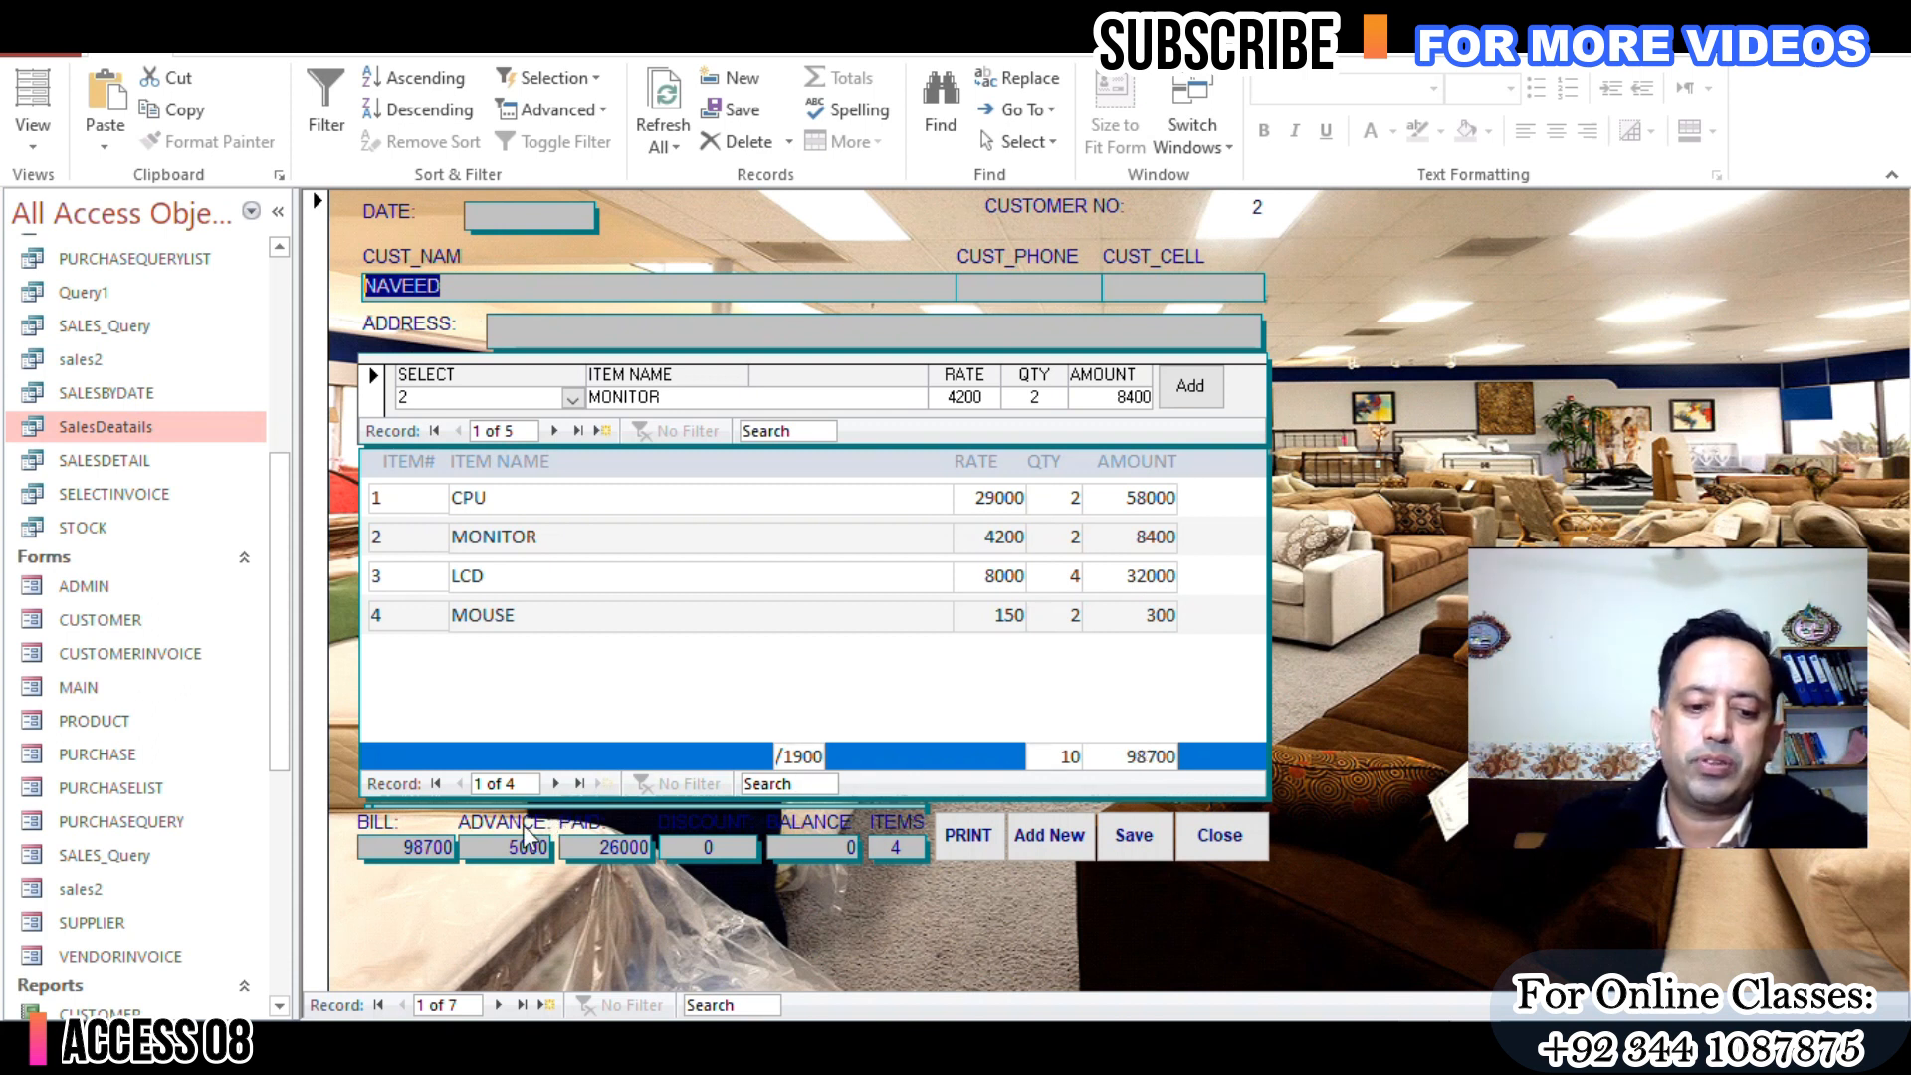
key("Tab")
right_click(1329, 398)
left_click(1396, 484)
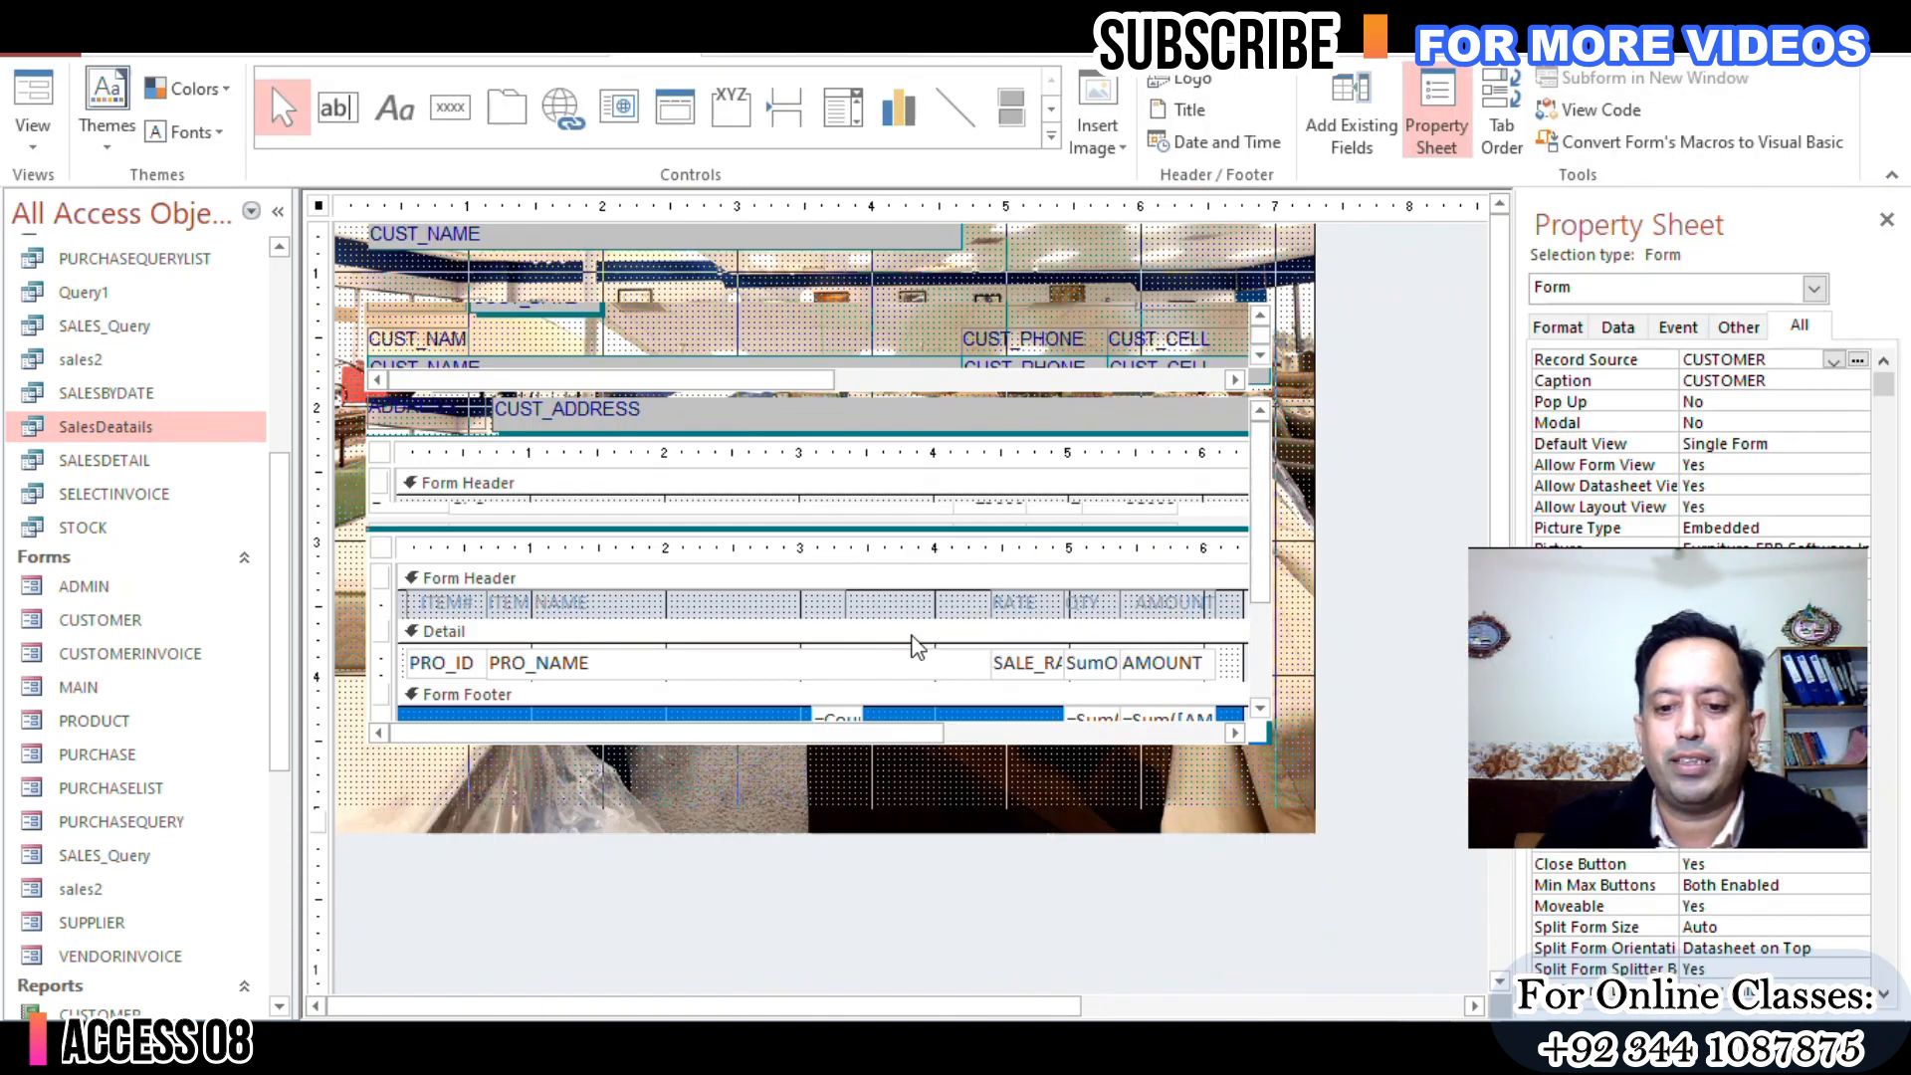